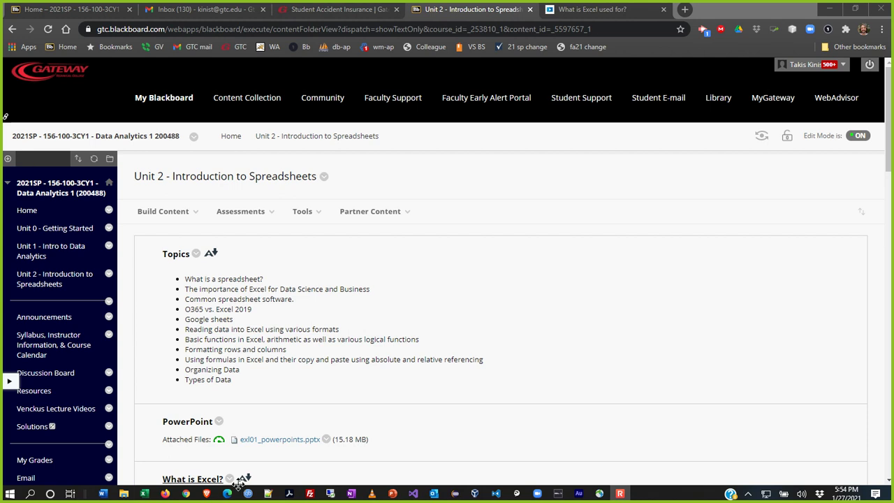
# Launch Word from the taskbar so a blank Document1 opens beside Blackboard
pyautogui.click(109, 496)
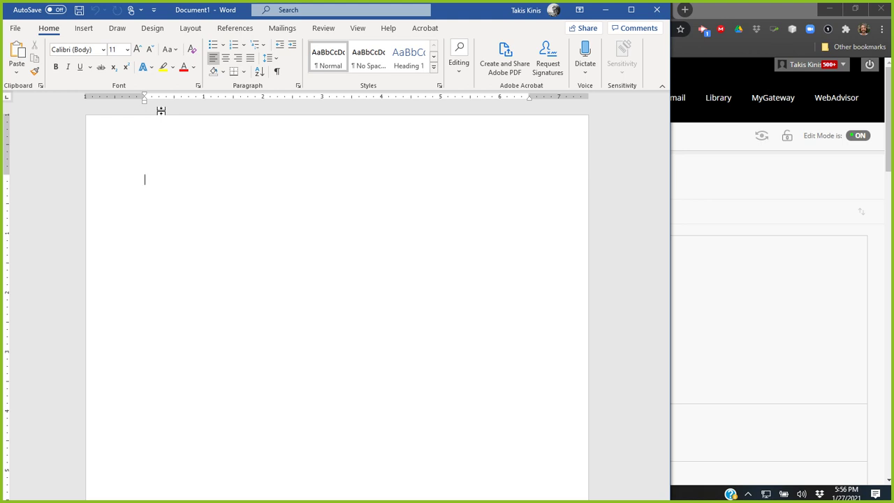
# Close Word's blank Document1 and open a new Chrome tab on the Google page
pyautogui.click(664, 14)
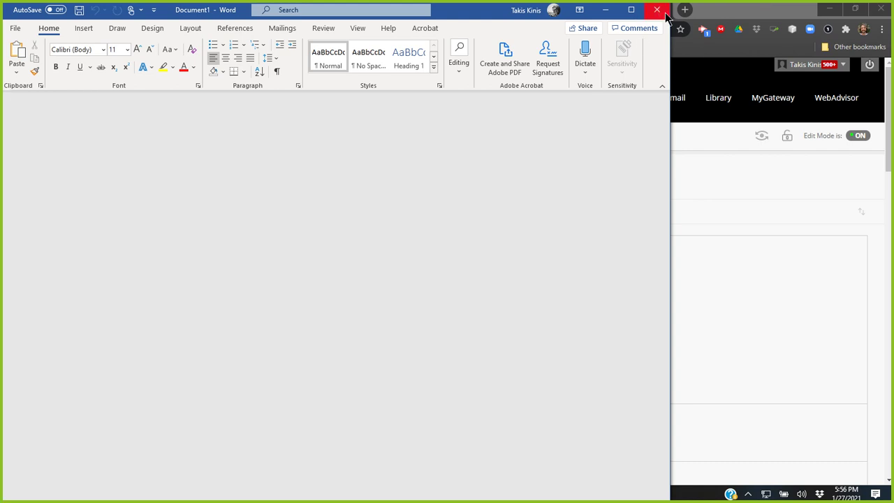
pyautogui.click(685, 10)
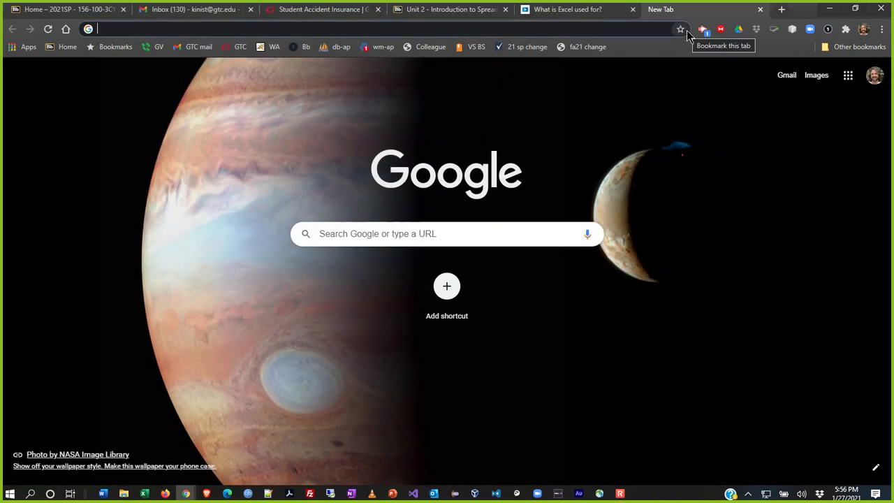
# Search Google for 'visicalc' and switch to the Images results
pyautogui.click(686, 30)
pyautogui.press('Escape')
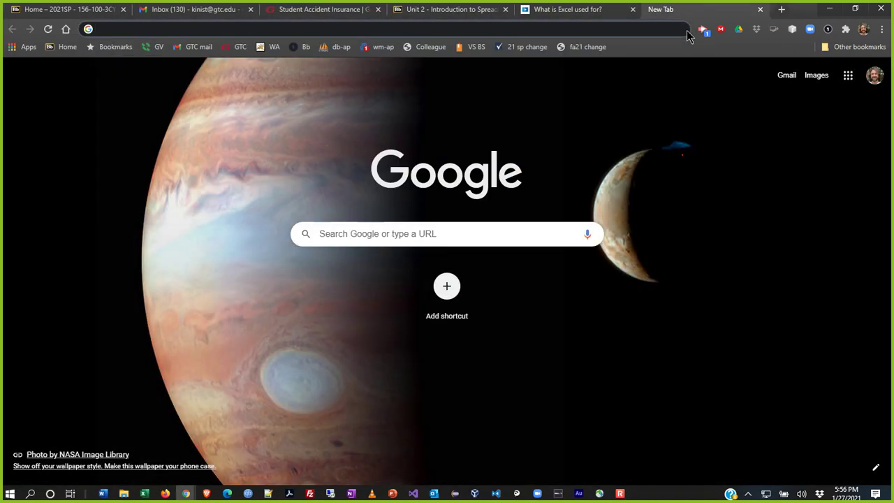
pyautogui.write('vis')
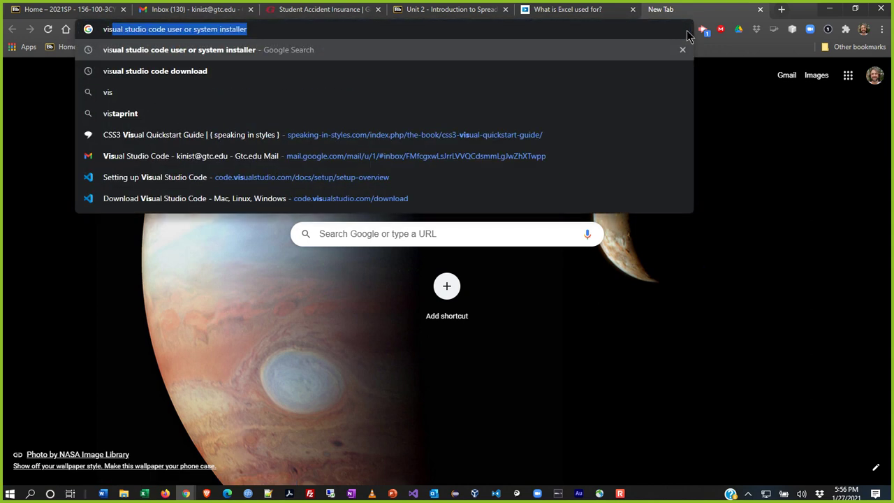
pyautogui.write('icalc')
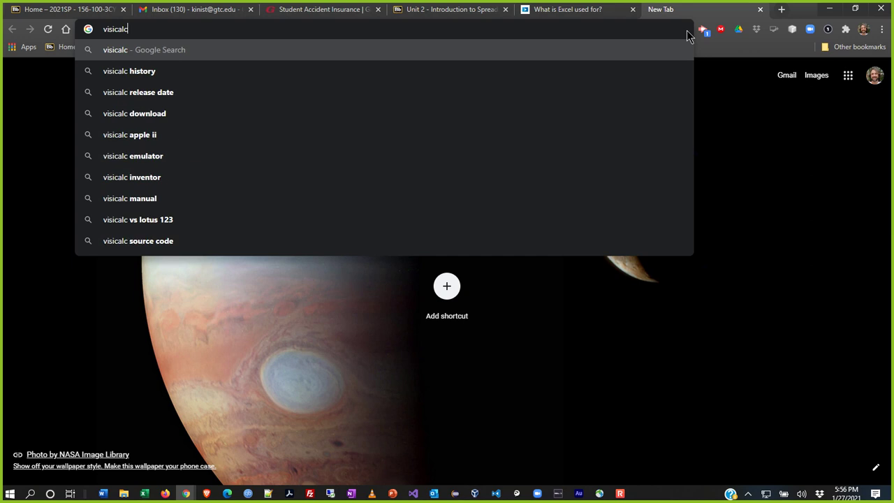
pyautogui.press('Return')
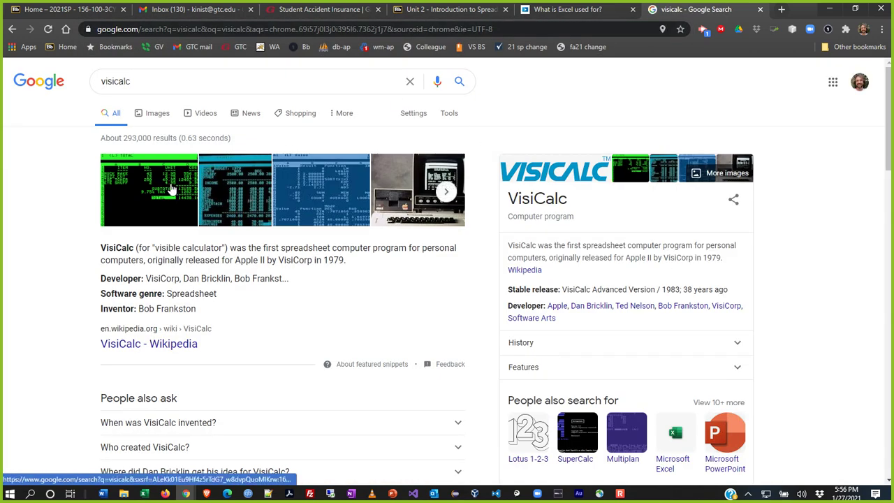
pyautogui.click(155, 113)
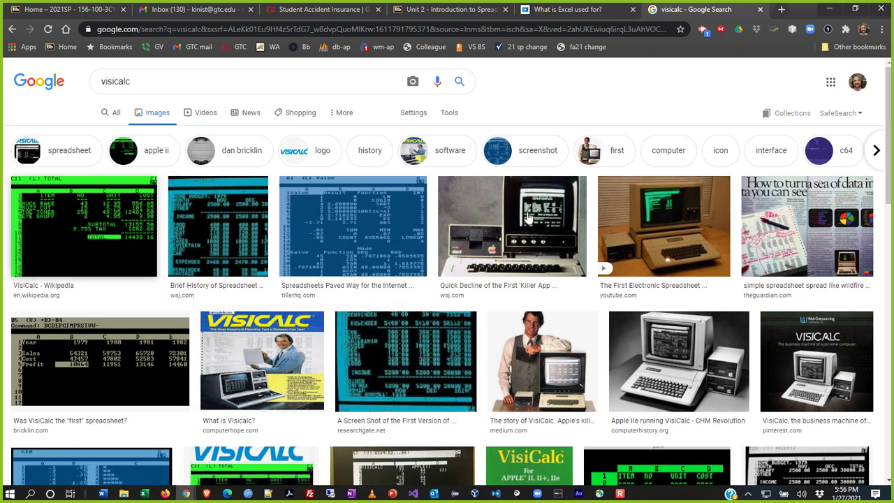
# Preview the 'VisiCalc: The First Electronic Spreadsheet' YouTube result (5:01) in the side panel
pyautogui.click(672, 233)
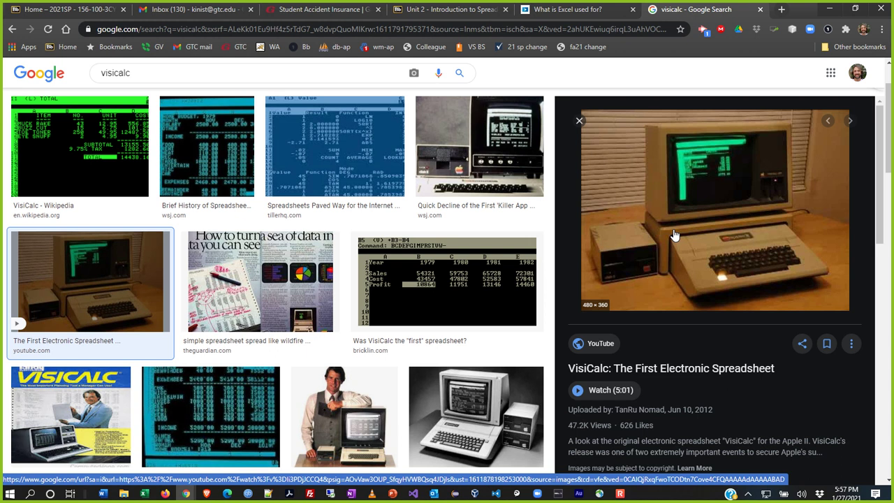
# Preview the 'Was VisiCalc the first spreadsheet' image, return to the Unit 2 page, and open a new tab
pyautogui.click(442, 303)
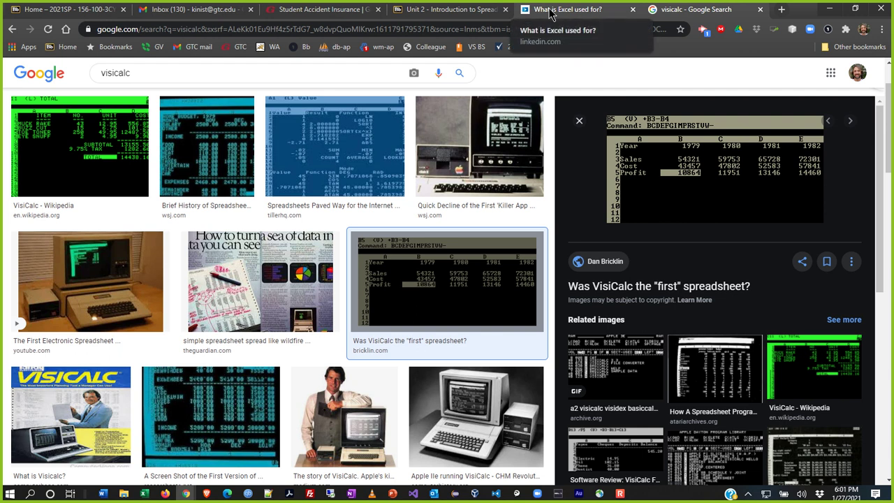
pyautogui.click(453, 14)
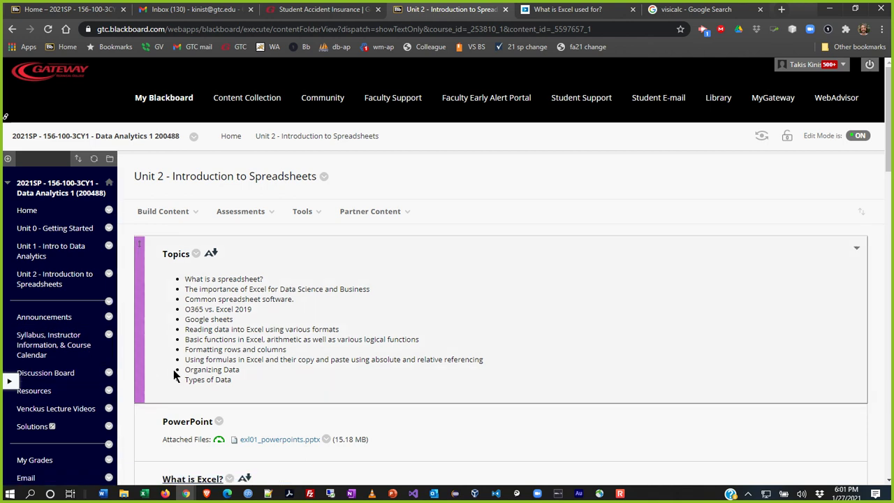
pyautogui.click(782, 9)
# Go to office.com and open the Excel start page from the app bar
pyautogui.write('office.com')
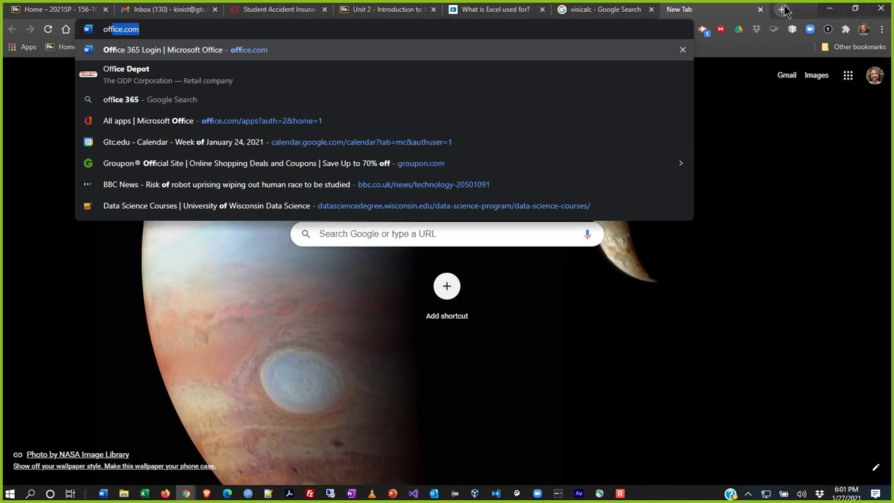
pyautogui.press('Return')
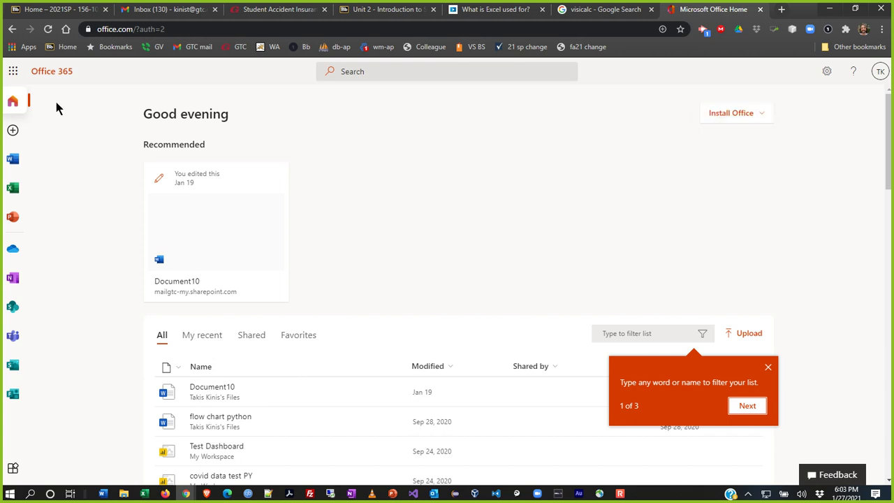
pyautogui.click(13, 187)
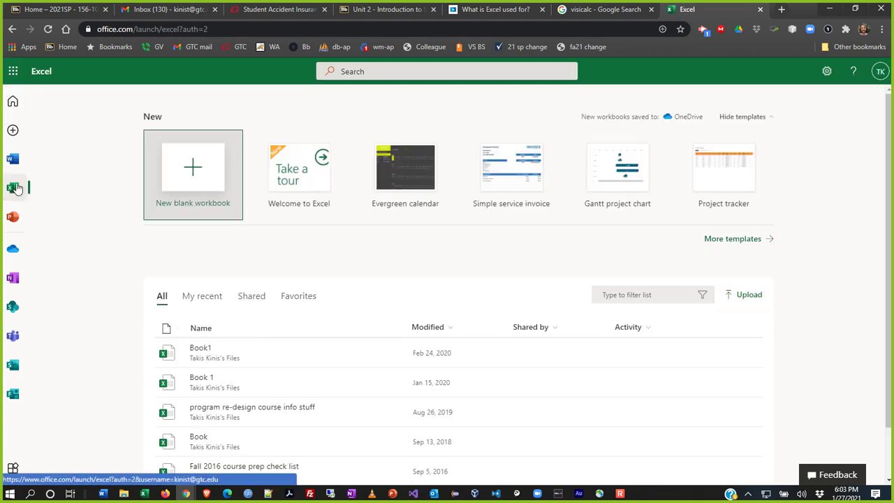
# Create a new blank workbook, which opens as Book 2 with an empty Sheet1
pyautogui.click(214, 176)
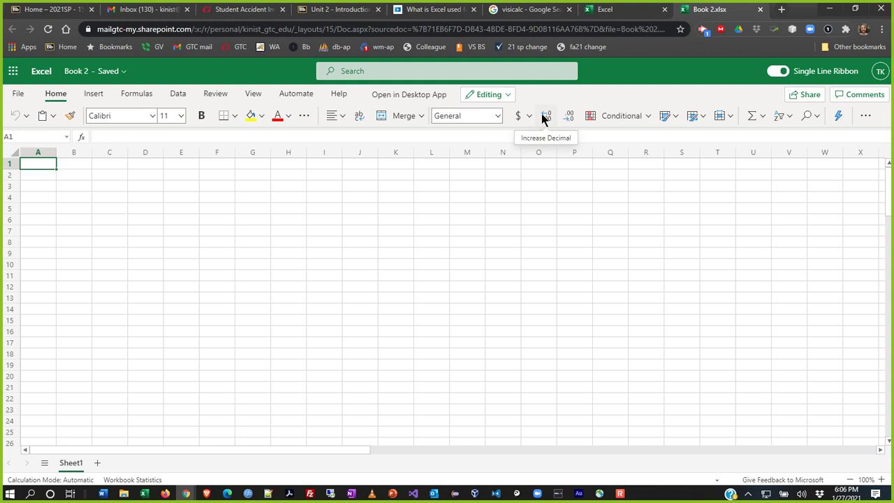
# Set Book 2 to Editing mode from the mode dropdown
pyautogui.click(504, 95)
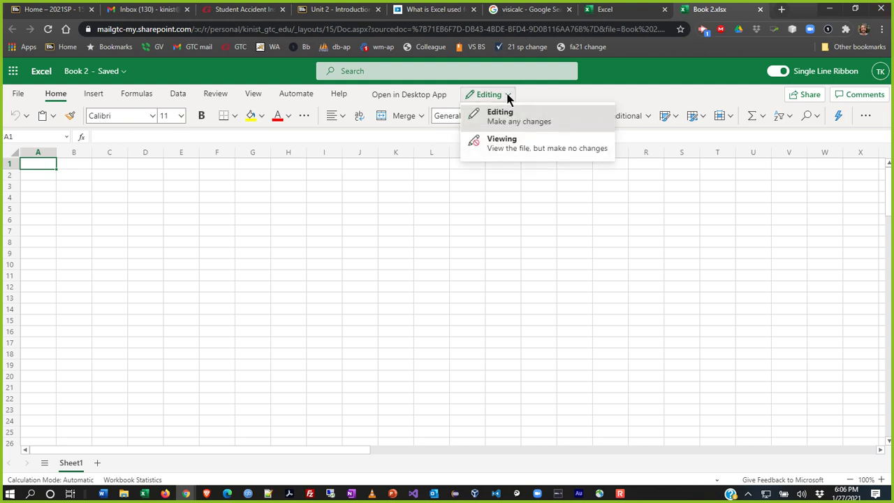
pyautogui.click(574, 110)
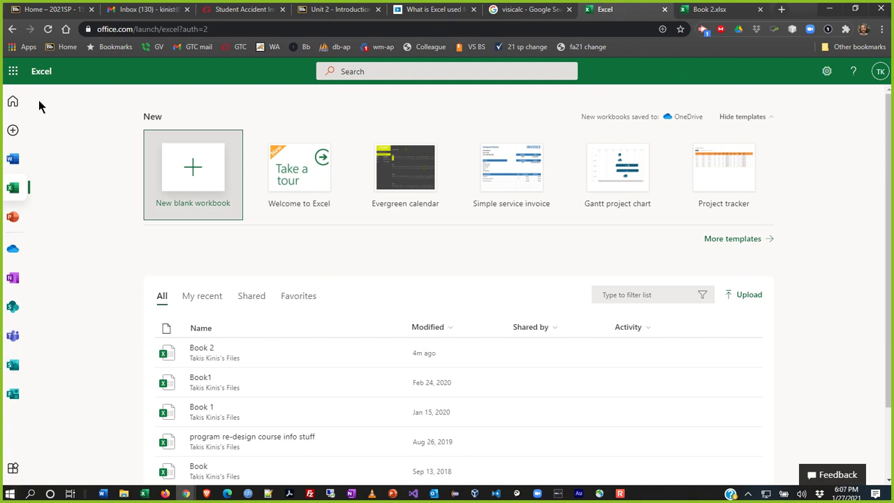
# Return to the Office 365 home page and show the All apps directory
pyautogui.click(12, 102)
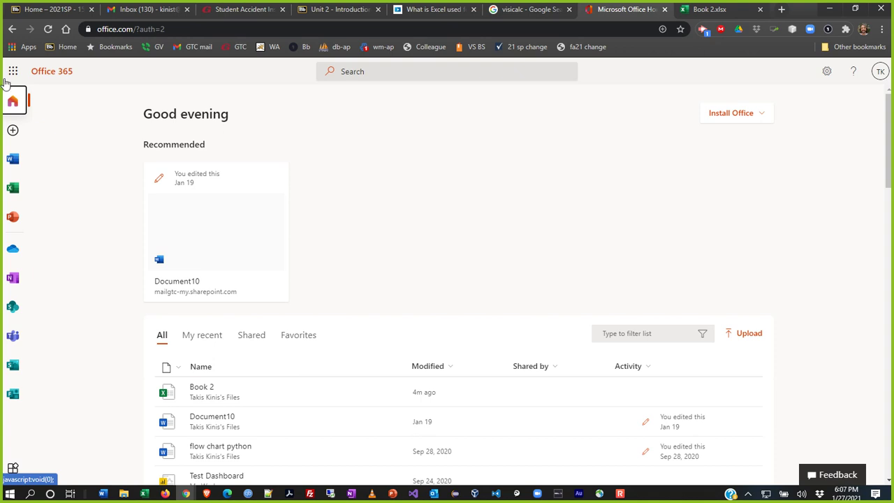
pyautogui.click(13, 470)
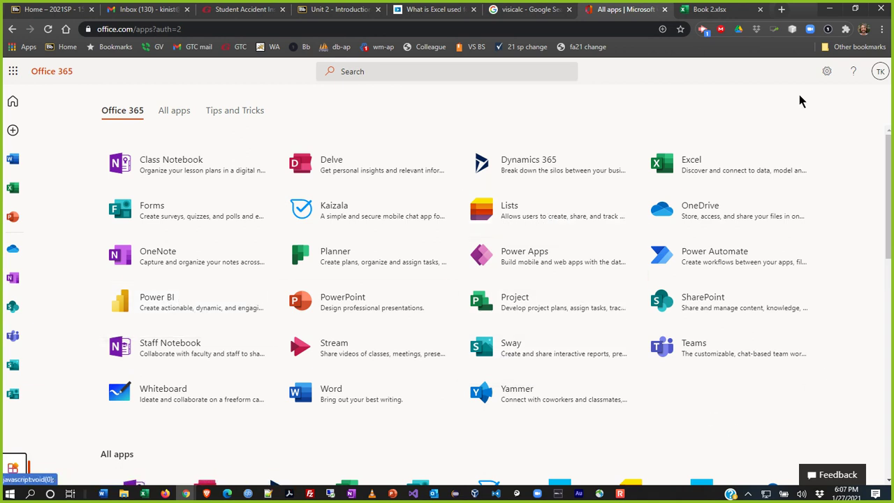
pyautogui.scroll(-1, 847, 244)
pyautogui.scroll(-2, 860, 276)
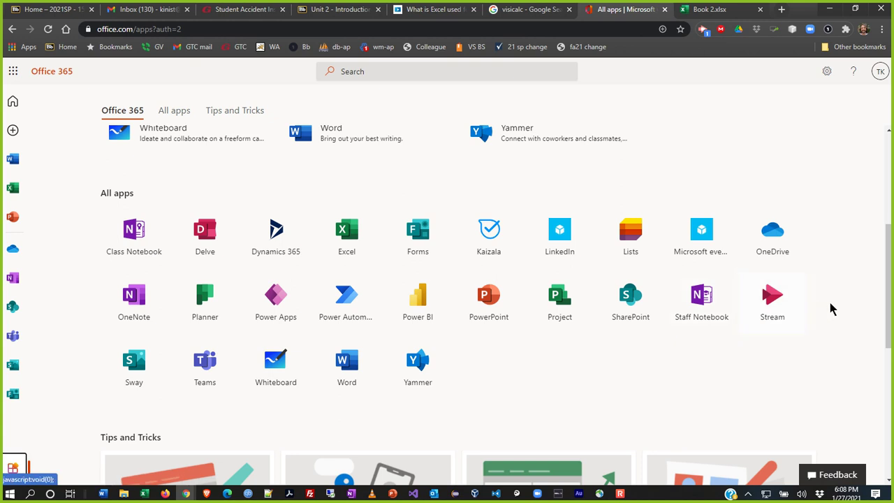
pyautogui.scroll(3, 831, 308)
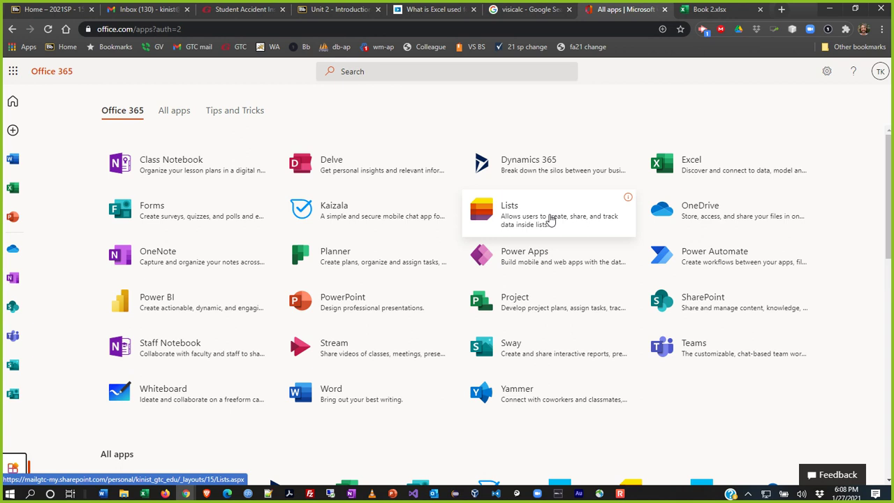
pyautogui.scroll(-3, 854, 370)
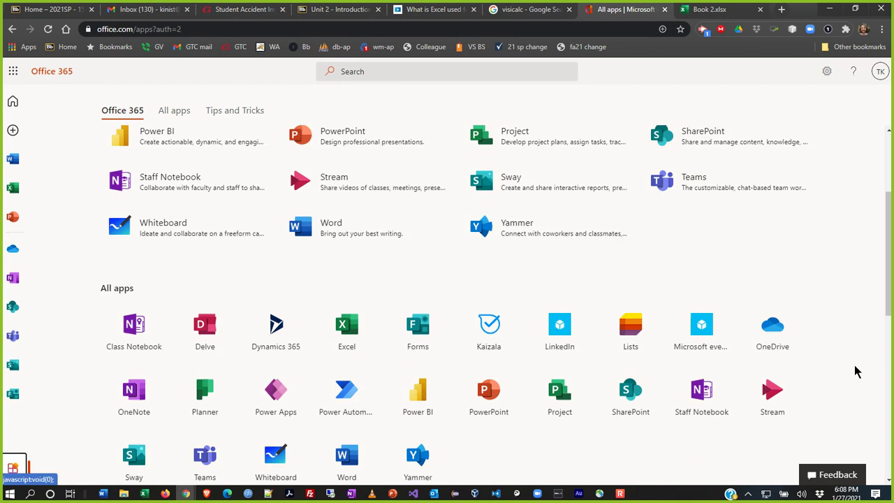
pyautogui.scroll(-1, 857, 371)
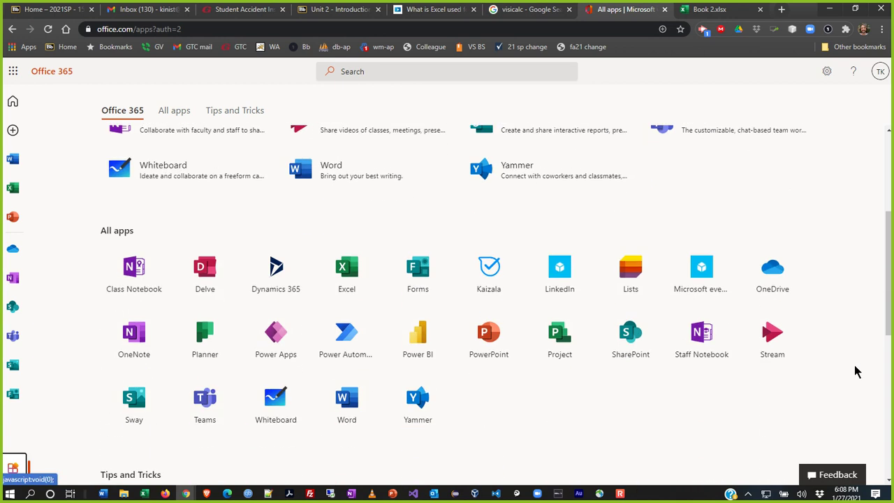
pyautogui.scroll(4, 854, 332)
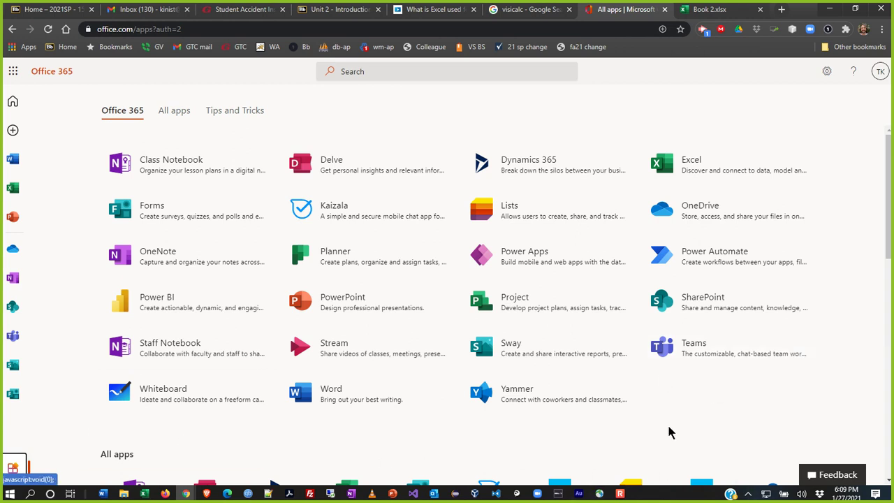
pyautogui.scroll(-3, 668, 423)
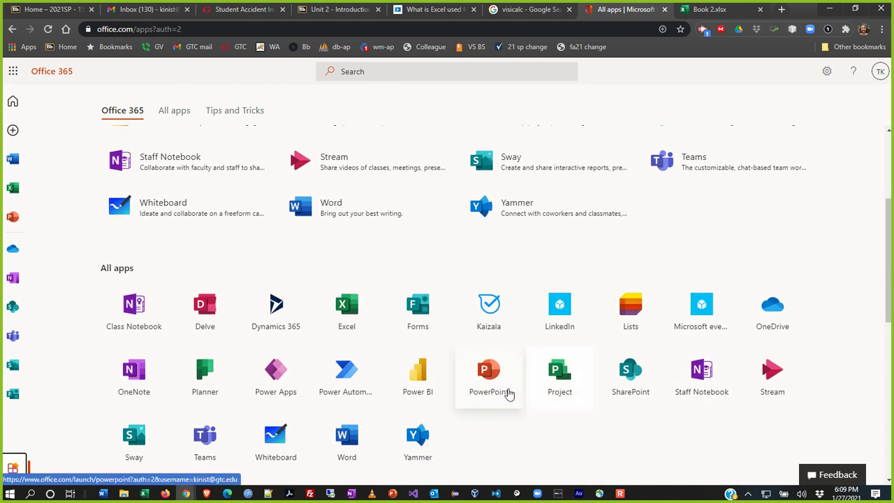
pyautogui.scroll(3, 733, 312)
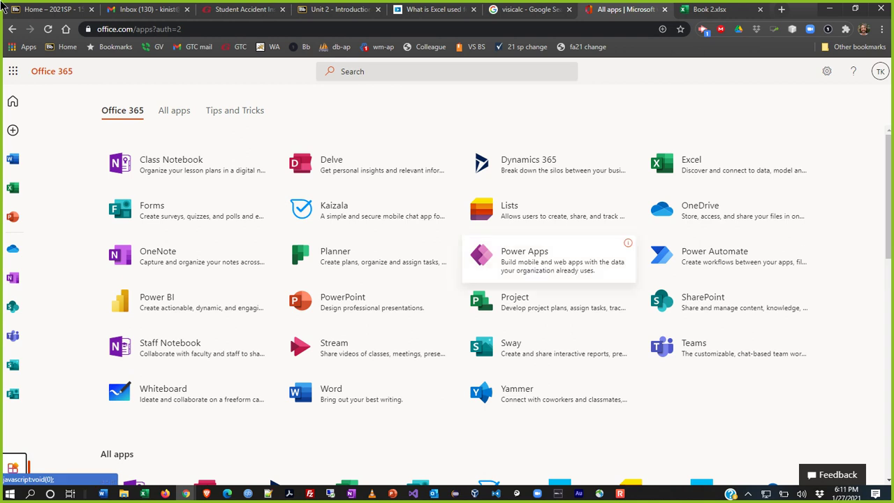
# Back on the Office 365 home page, view and dismiss the Install Office options
pyautogui.click(19, 106)
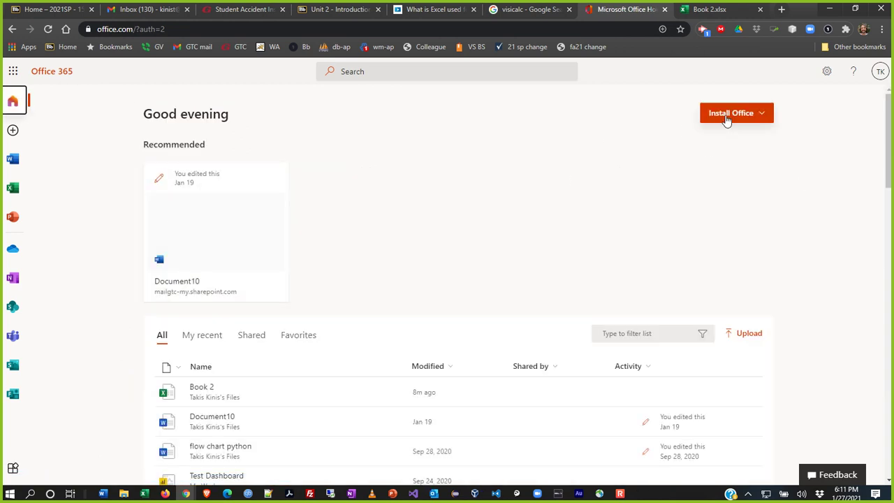
pyautogui.click(763, 114)
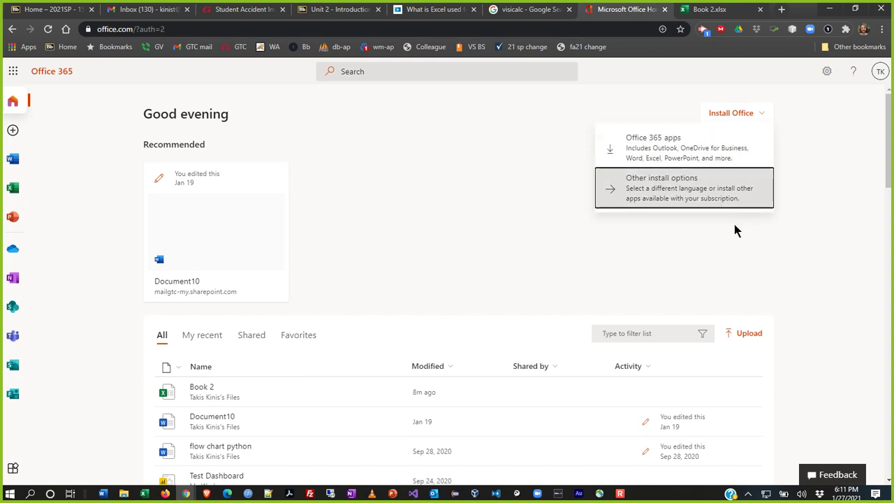
pyautogui.click(854, 197)
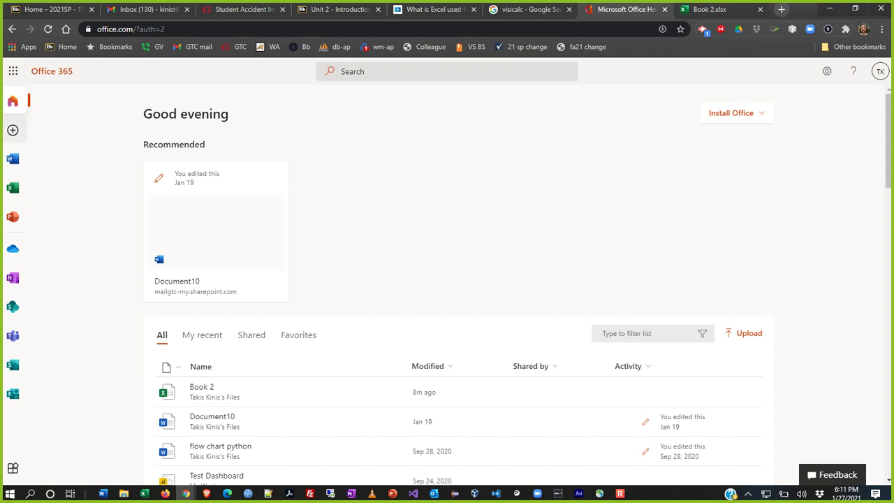
# From the Gmail inbox, open Google Drive's My Drive via the Google apps grid
pyautogui.click(140, 10)
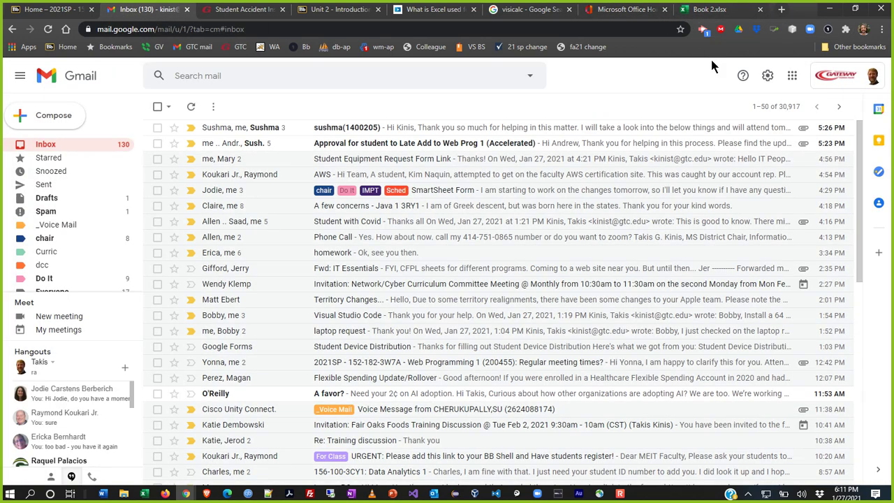
pyautogui.click(792, 77)
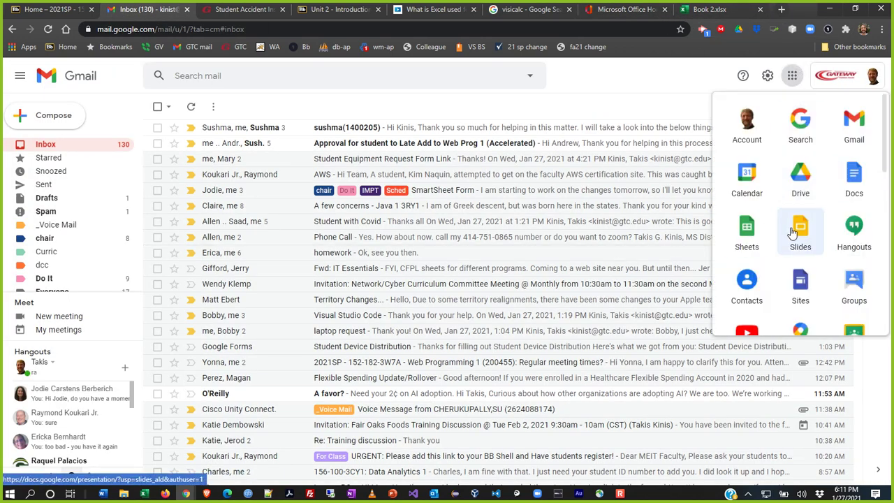
pyautogui.click(810, 180)
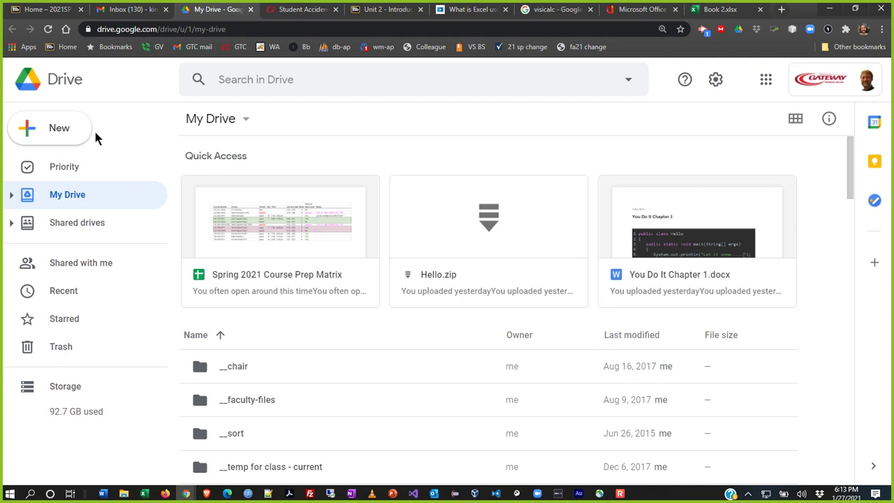
# Open My Drive's New menu to show creation options, including Google Sheets
pyautogui.click(65, 129)
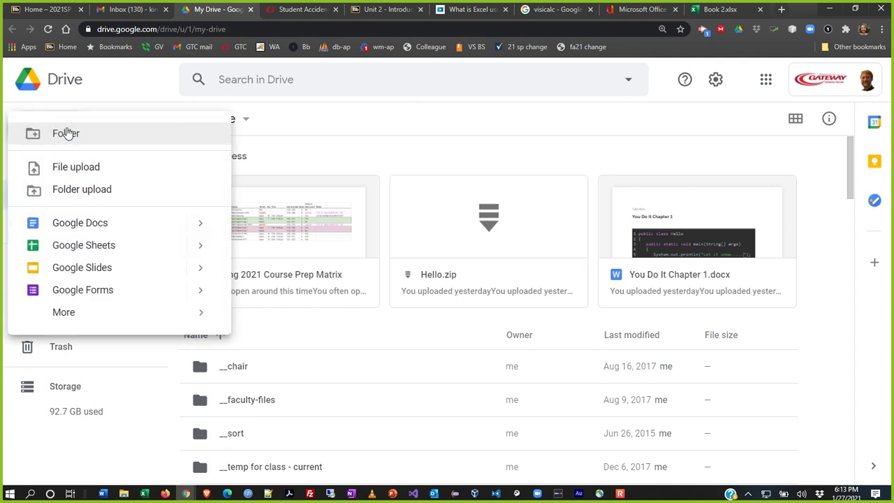
# Create a blank Google Sheets spreadsheet in a new tab, then return to the My Drive tab
pyautogui.click(103, 253)
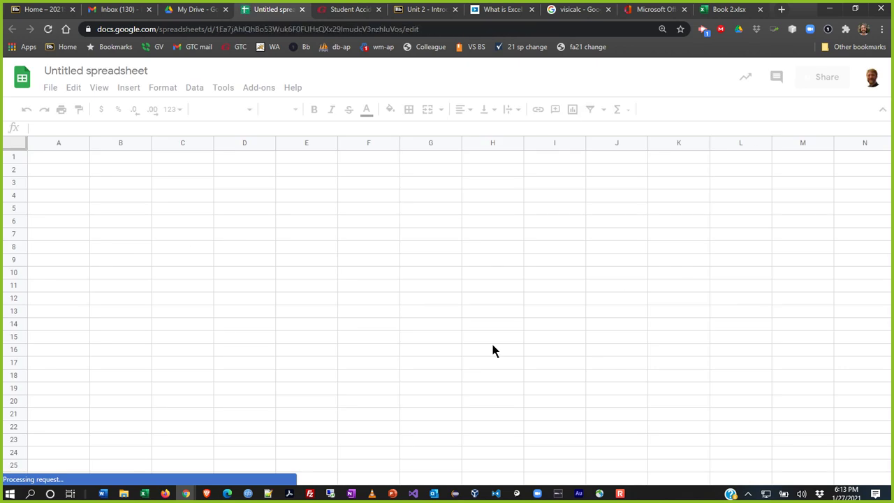
pyautogui.click(181, 11)
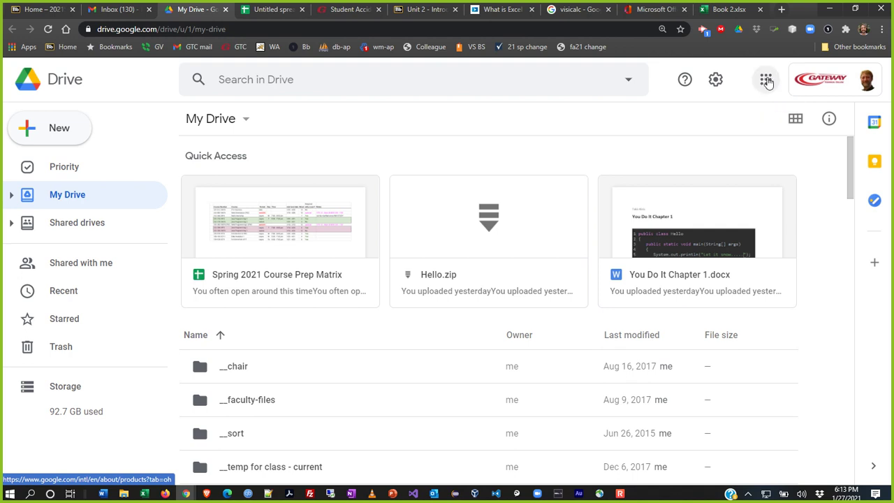
# Launch Sheets from the Google apps grid to show its Blank, Schedule and Grade book templates
pyautogui.click(765, 80)
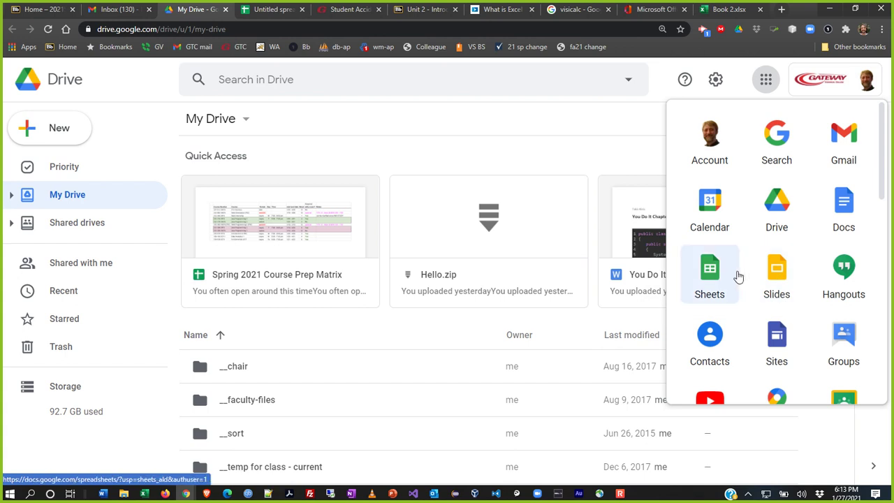
pyautogui.click(702, 283)
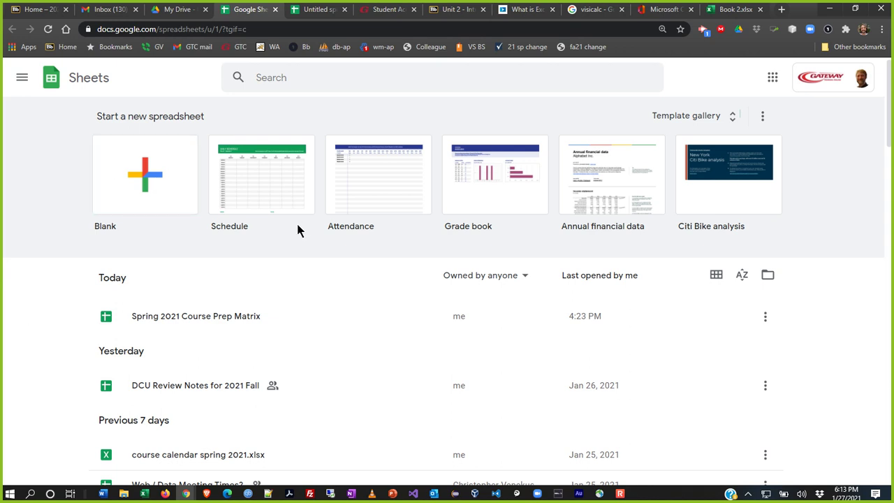
# Enter the test text 'l;kj;l' into cell A1 of the Untitled spreadsheet
pyautogui.click(323, 10)
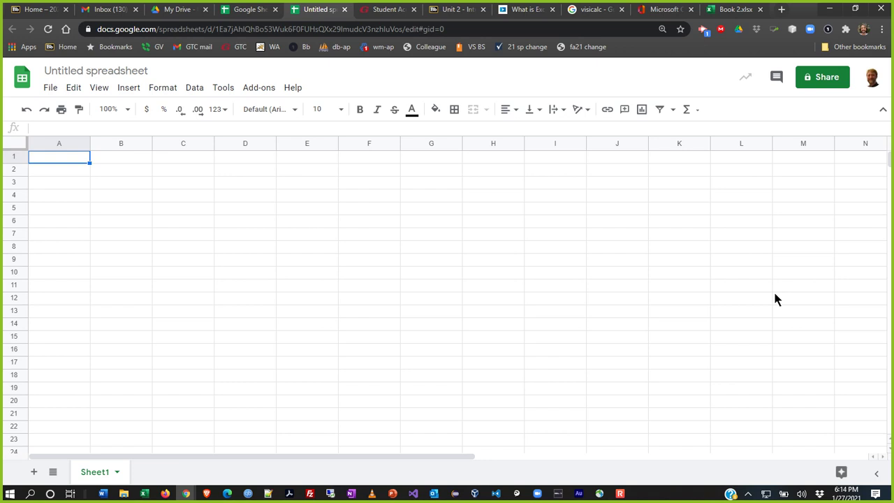
pyautogui.write('l;kj;l')
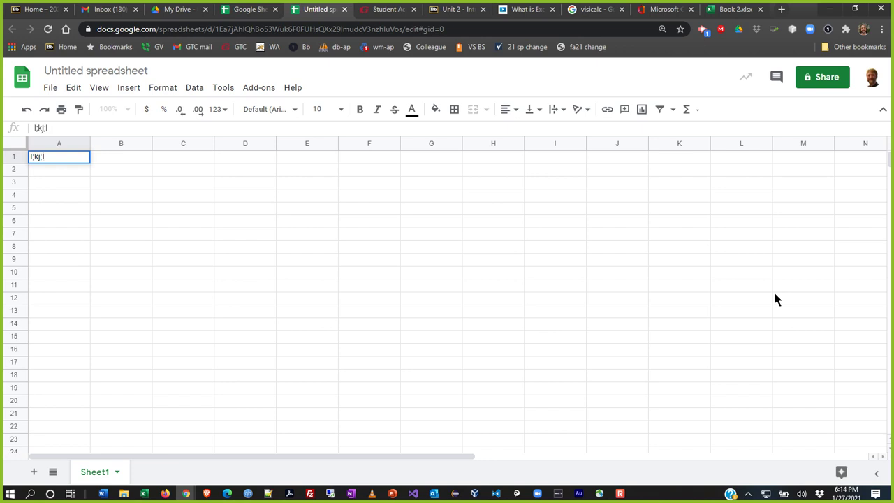
pyautogui.press('Return')
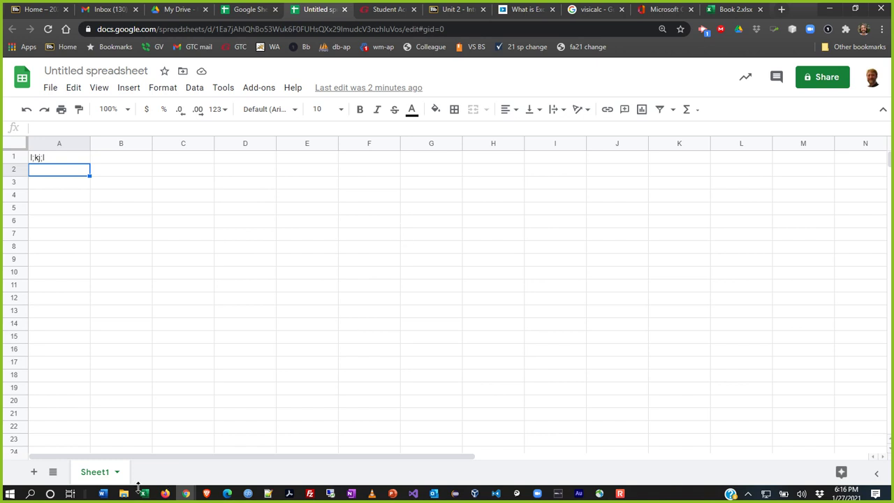
# Open File Explorer and browse OneDrive, Dropbox and Creative Cloud Files, ending on Google Drive File Stream (G:)
pyautogui.press('super+e')
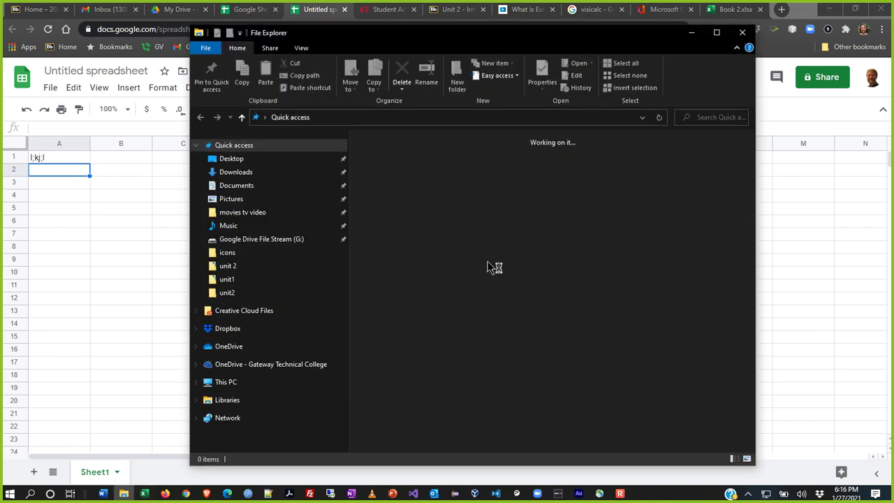
pyautogui.click(228, 385)
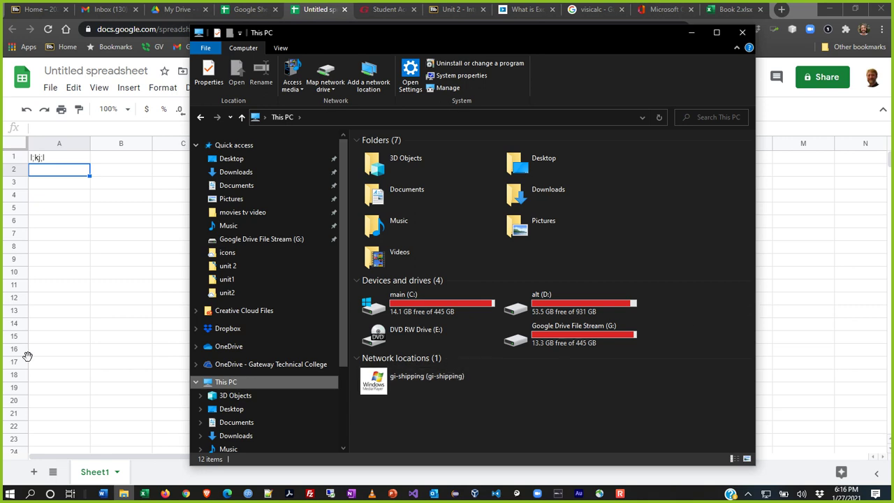
pyautogui.click(222, 347)
pyautogui.click(235, 365)
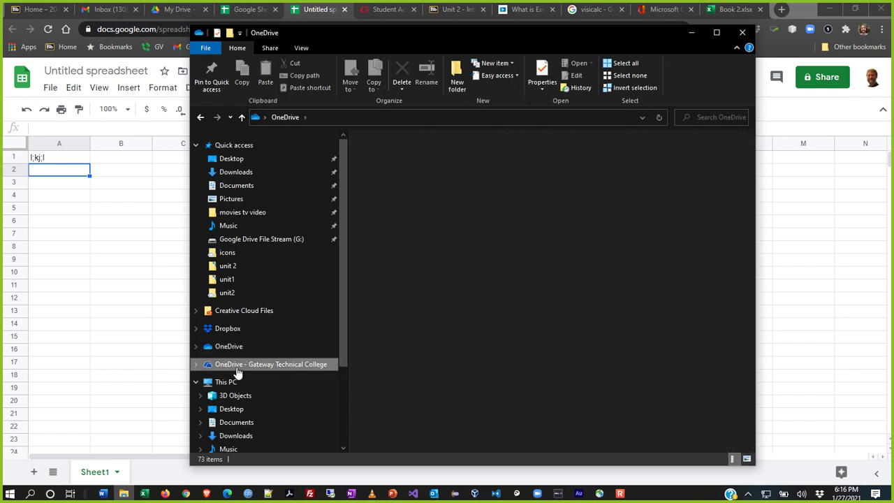
pyautogui.click(224, 332)
pyautogui.click(258, 313)
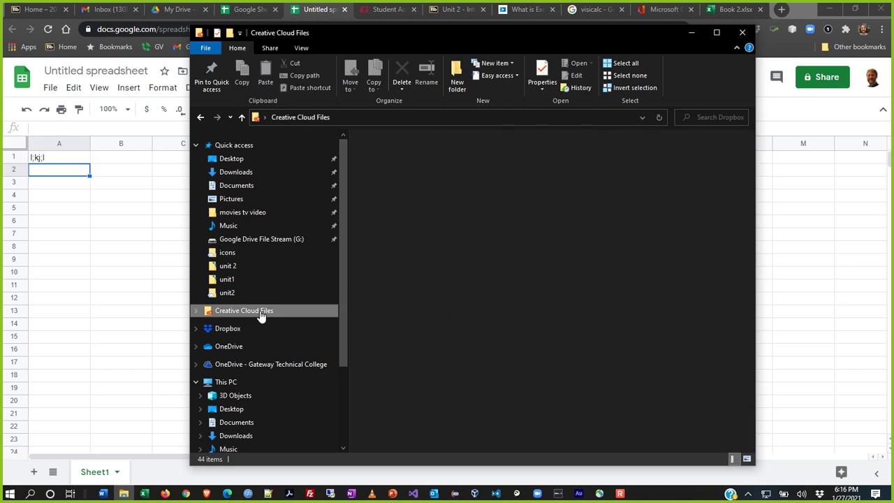
pyautogui.click(261, 241)
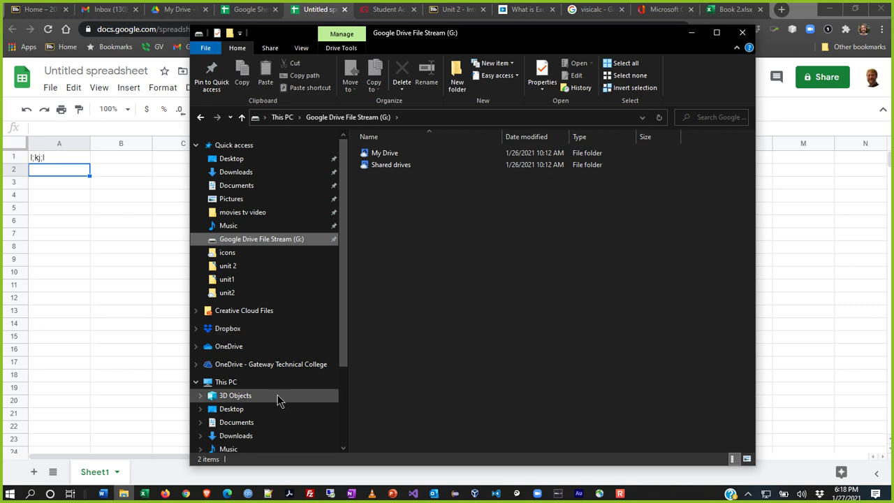
# View the OneDrive files, then display the Dropbox folder's 44 items
pyautogui.click(257, 349)
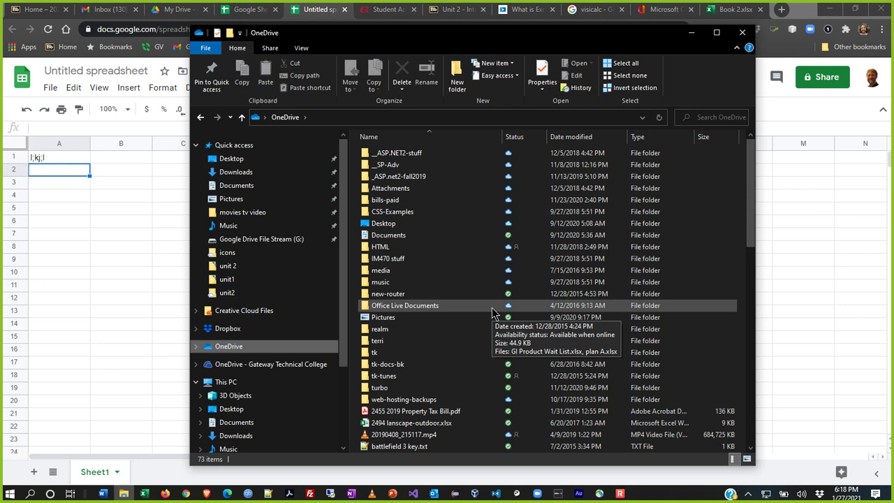
pyautogui.click(240, 334)
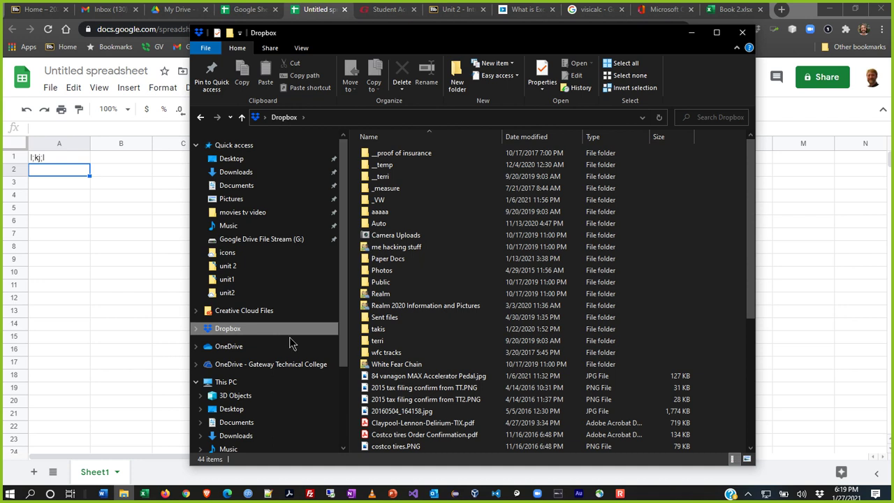
# Show the 13 items in Creative Cloud Files, then close File Explorer
pyautogui.click(263, 313)
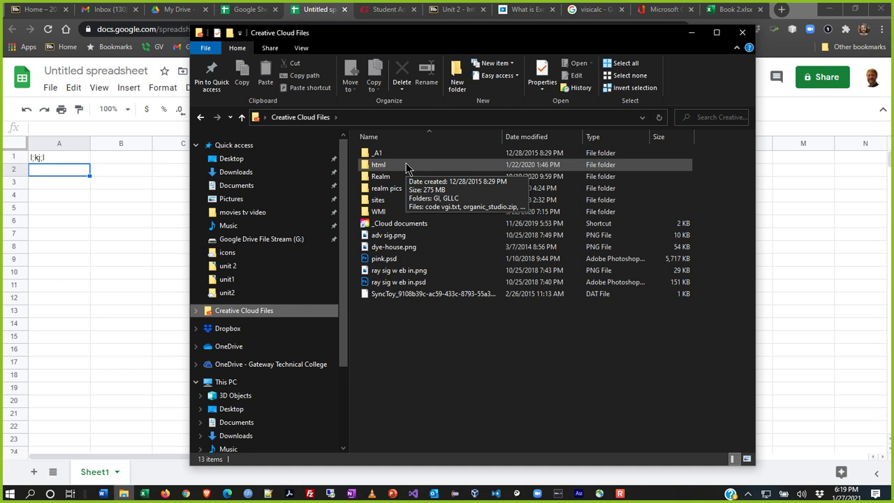
pyautogui.click(740, 33)
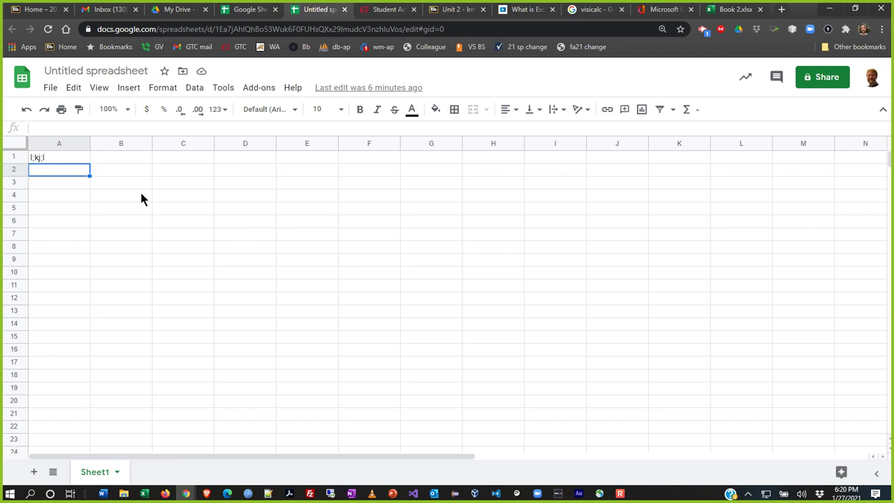
# Close the Untitled spreadsheet tab, leaving the Student Accident Insurance page in view
pyautogui.click(345, 10)
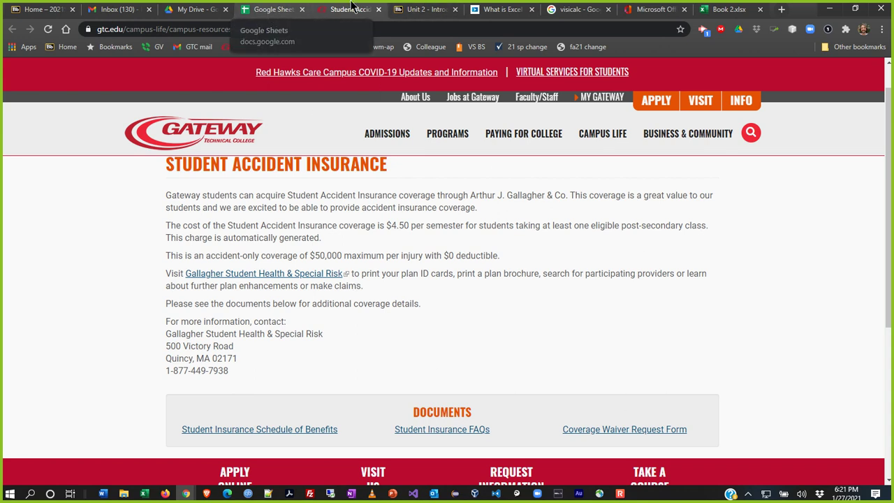
# Return to the Unit 2 - Introduction to Spreadsheets page and scroll through its lessons to U2 - Quiz
pyautogui.click(412, 14)
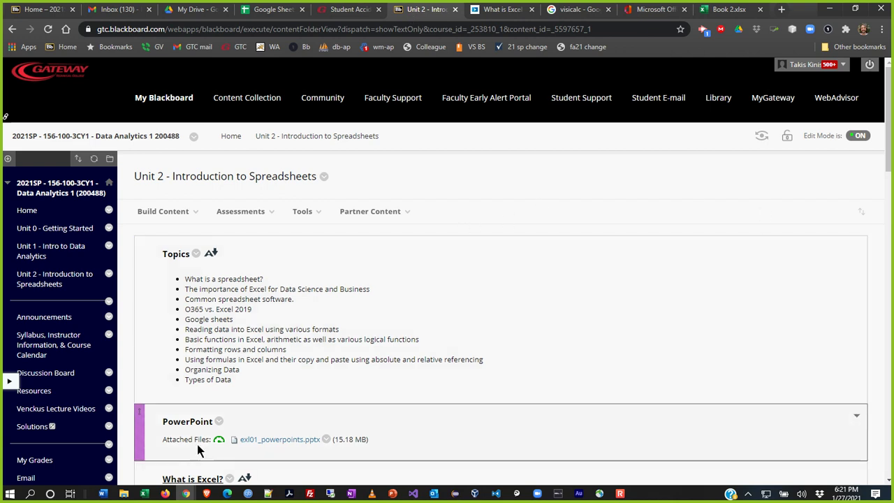
pyautogui.scroll(-4, 531, 389)
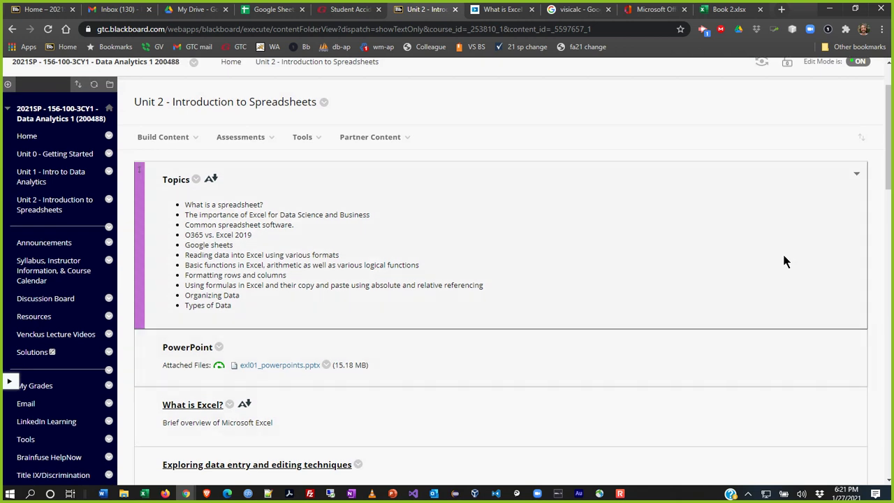
pyautogui.scroll(-2, 760, 273)
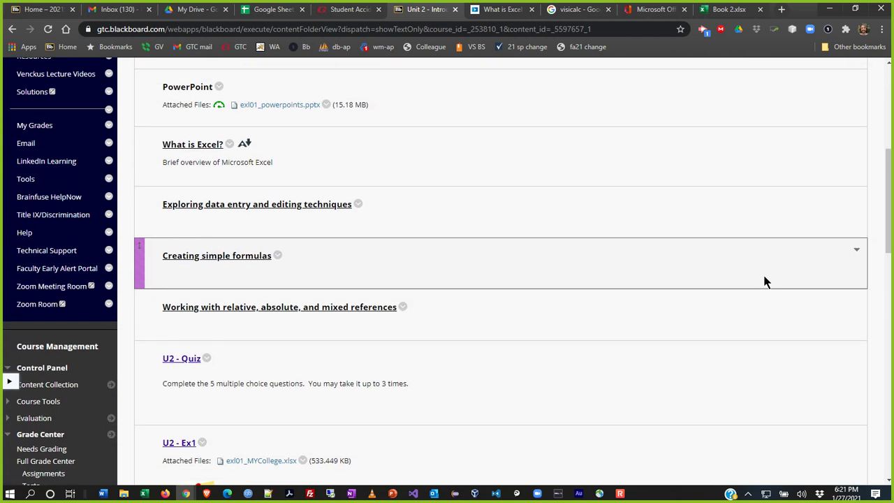
pyautogui.scroll(1, 761, 281)
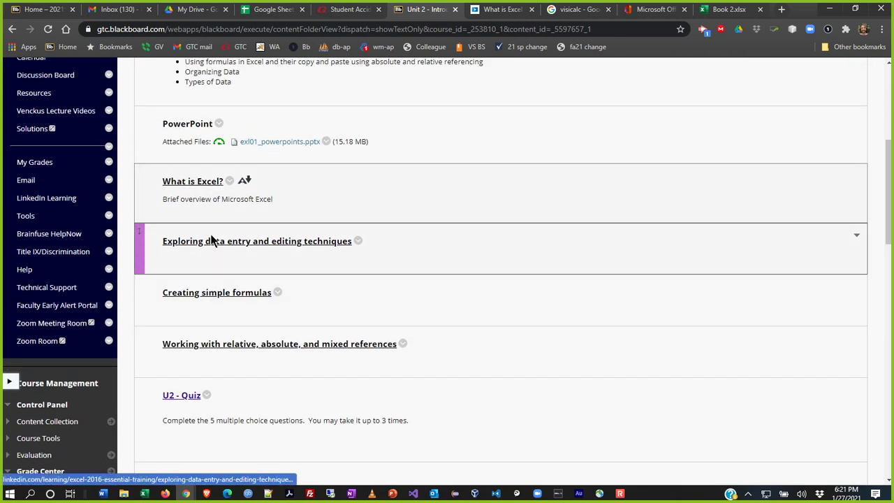
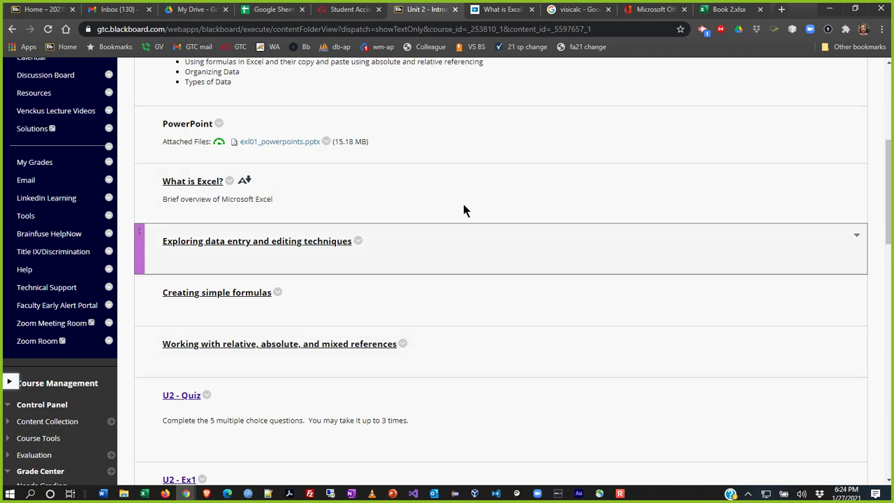
# Download exl01_powerpoints.pptx from the Blackboard unit page and switch to the PowerPoint deck
pyautogui.click(304, 143)
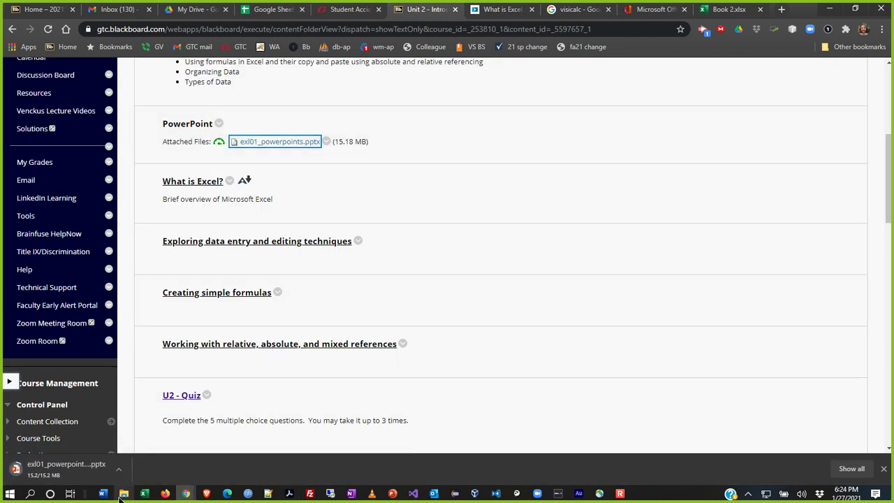
pyautogui.hotkey('alt', 'Tab')
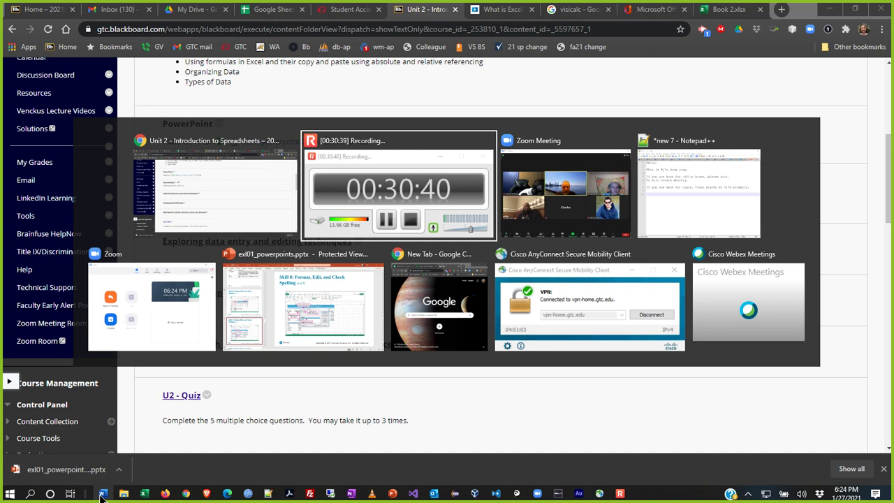
pyautogui.hotkey('alt', 'Tab')
pyautogui.hotkey('alt', 'Tab')
pyautogui.hotkey('alt', 'Tab')
pyautogui.hotkey('alt', 'Tab')
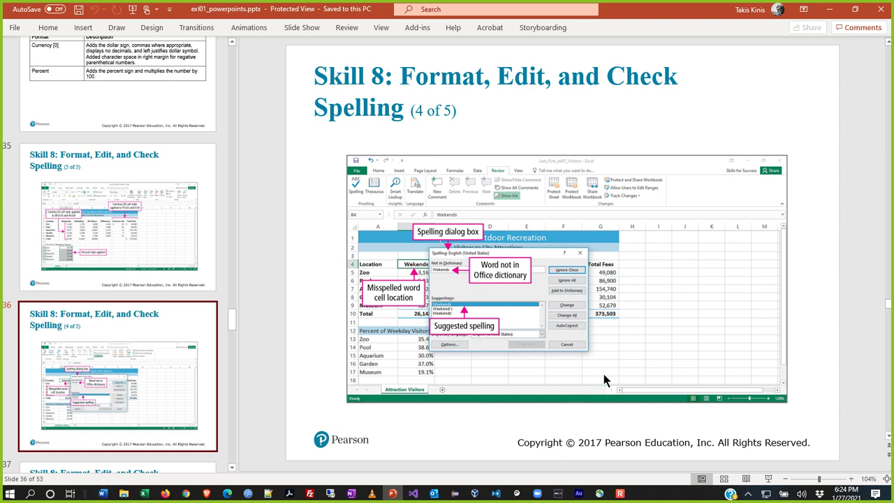
# Scroll the thumbnails to the top and show slide 1, the Chapter 1 title slide
pyautogui.moveTo(234, 321); pyautogui.dragTo(237, 35)
pyautogui.click(195, 90)
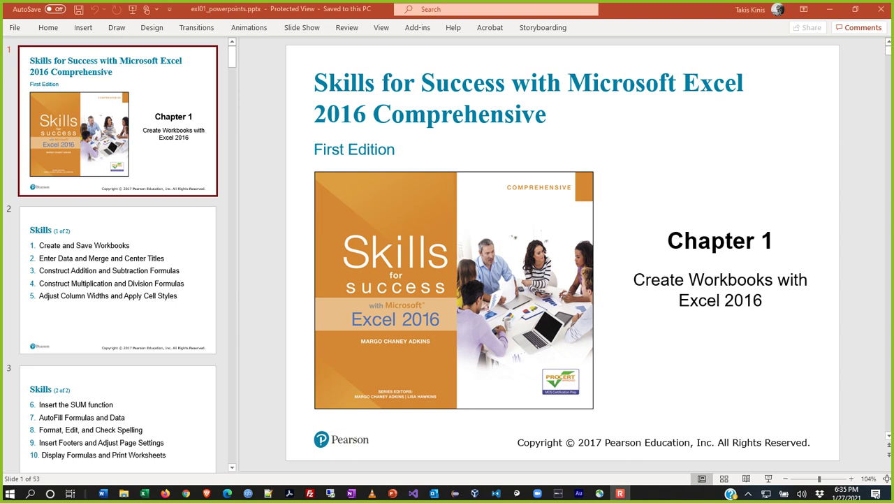
# Launch Excel with a new blank Book1 workbook, then return to the PowerPoint deck
pyautogui.click(148, 496)
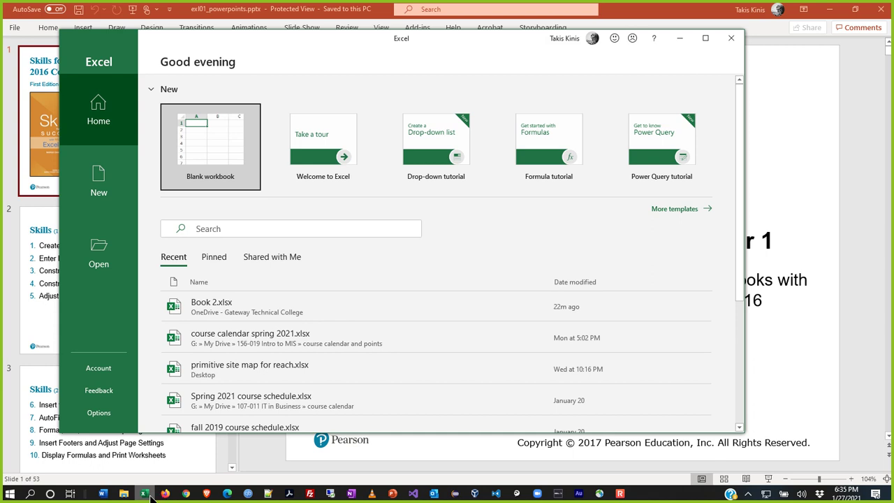
pyautogui.click(206, 152)
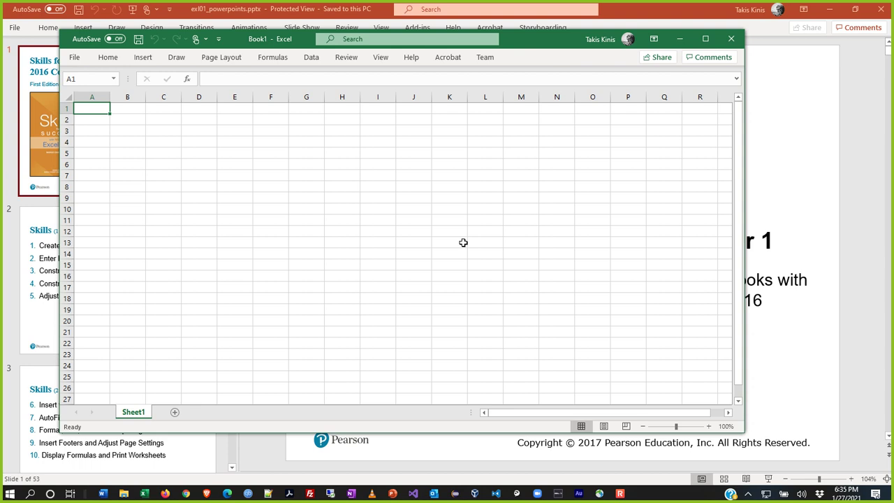
pyautogui.hotkey('alt', 'Tab')
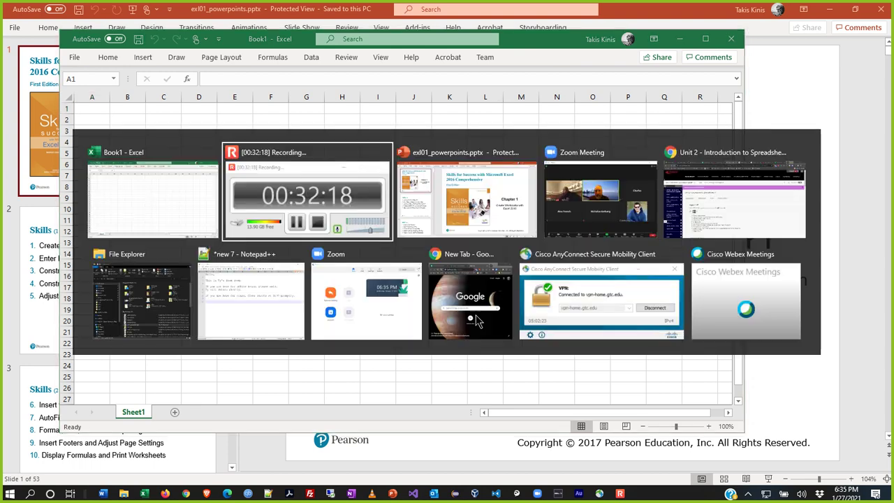
pyautogui.hotkey('alt', 'Tab')
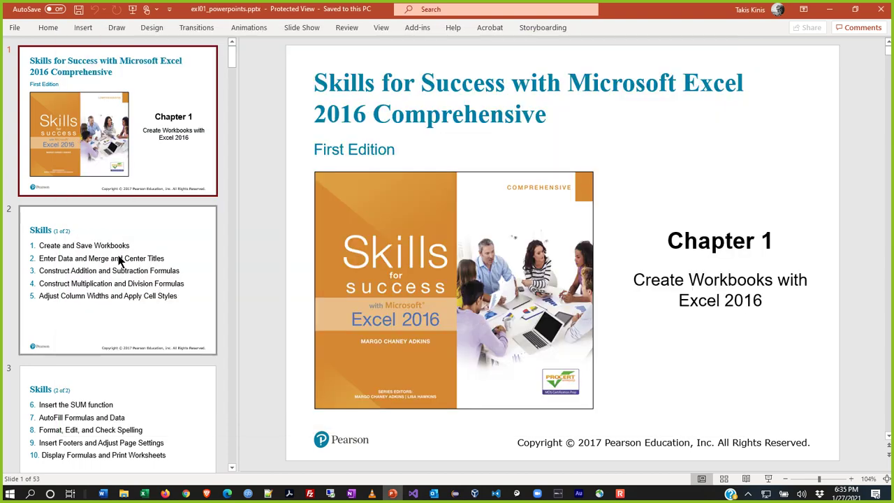
# Advance through the Skills, Introduction and Skill 1 slides, then bring Excel's Book1 forward
pyautogui.click(164, 281)
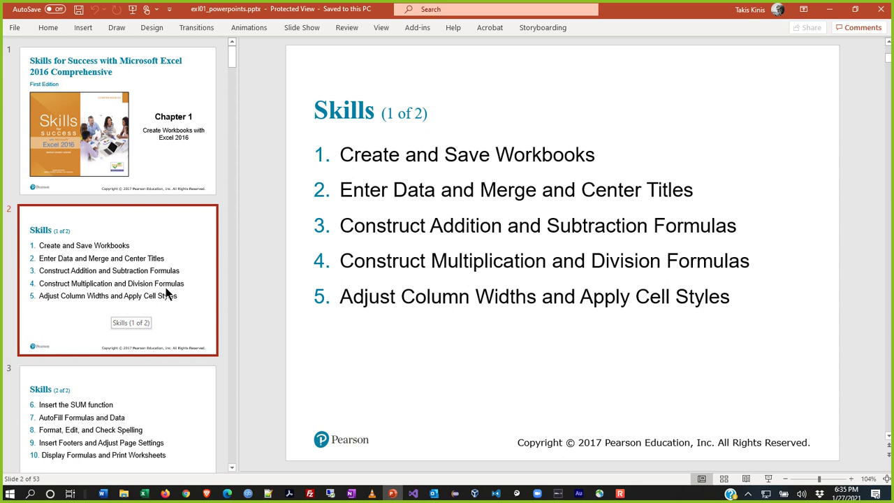
pyautogui.scroll(-3, 166, 293)
pyautogui.click(174, 245)
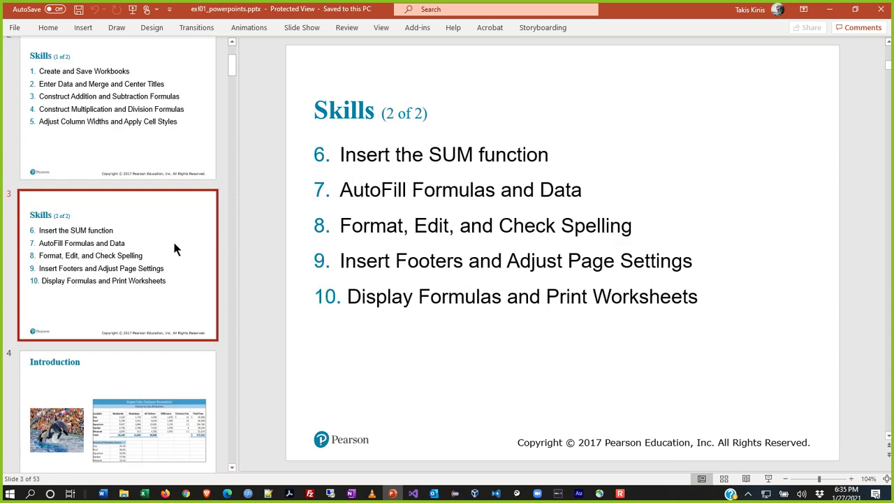
pyautogui.click(130, 377)
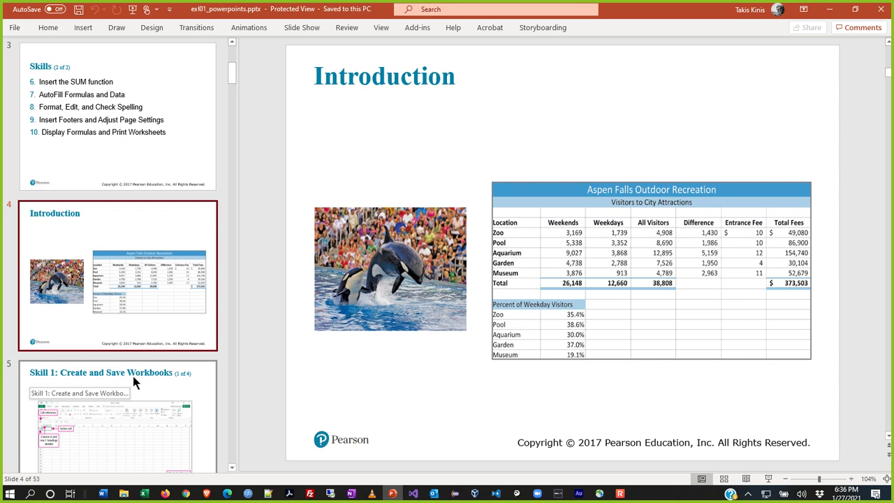
pyautogui.scroll(-6, 205, 259)
pyautogui.click(211, 246)
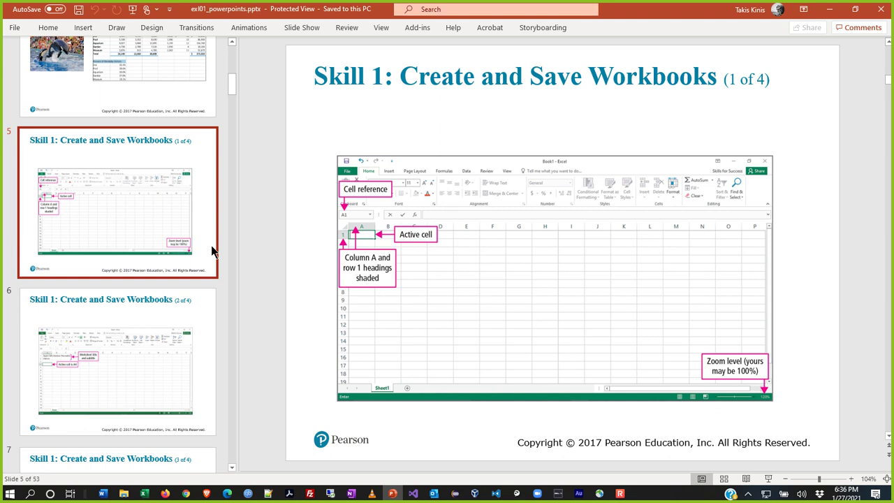
pyautogui.click(144, 493)
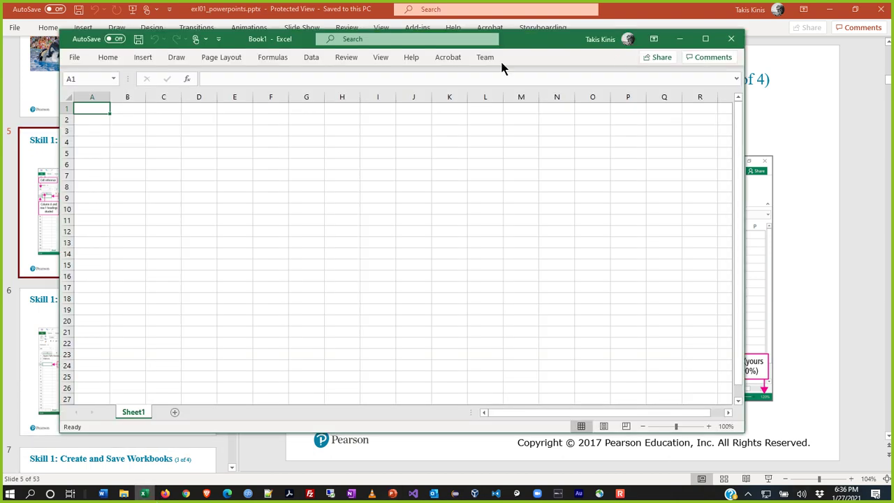
# Pin the Home ribbon permanently open, then close Book1 and its empty window
pyautogui.click(106, 59)
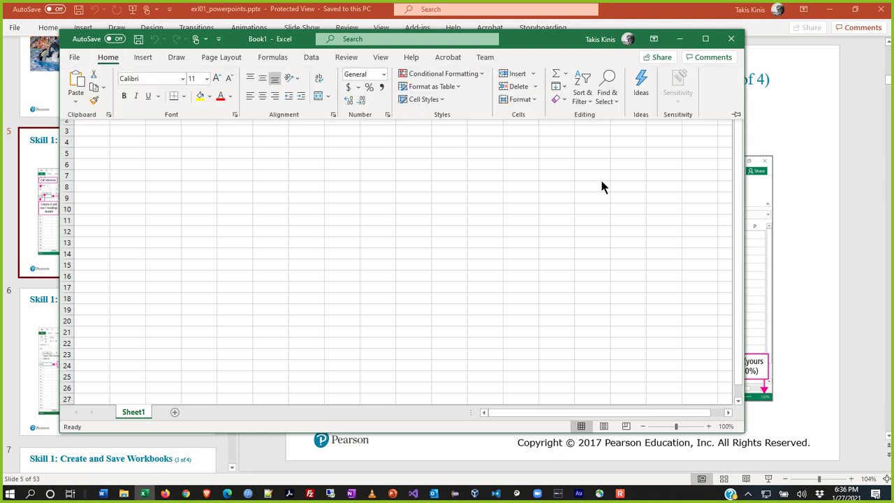
pyautogui.click(736, 114)
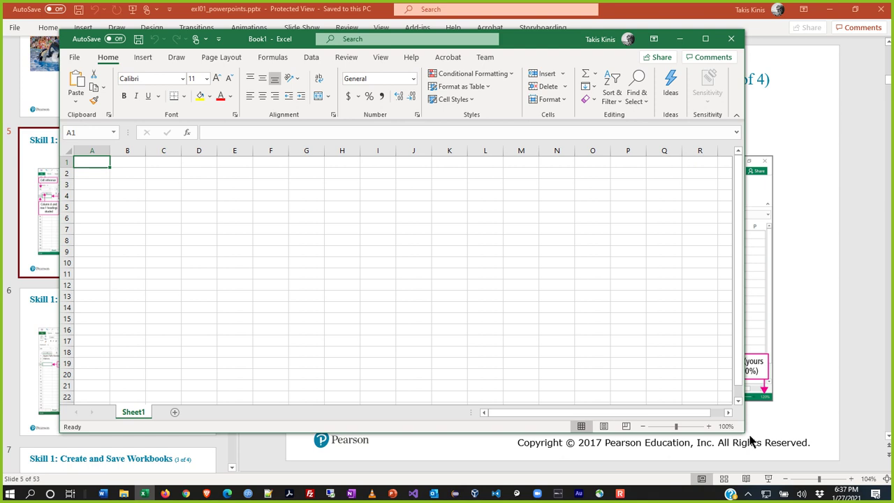
pyautogui.click(75, 57)
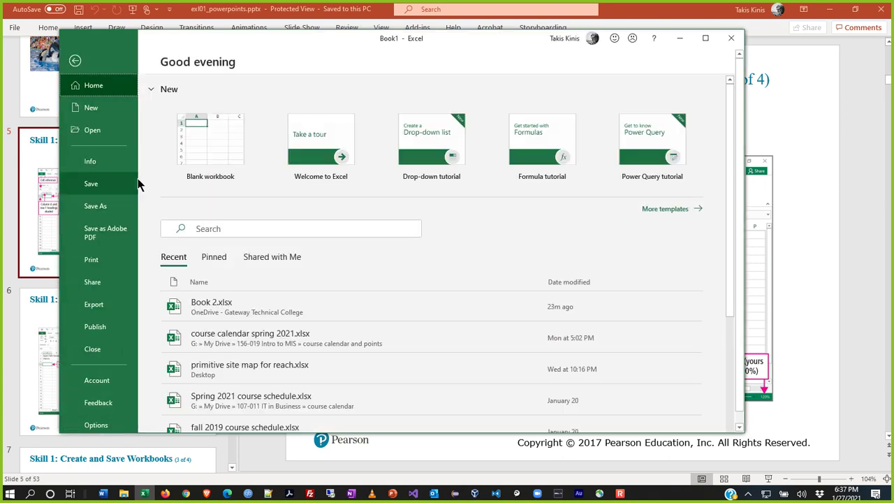
pyautogui.click(97, 357)
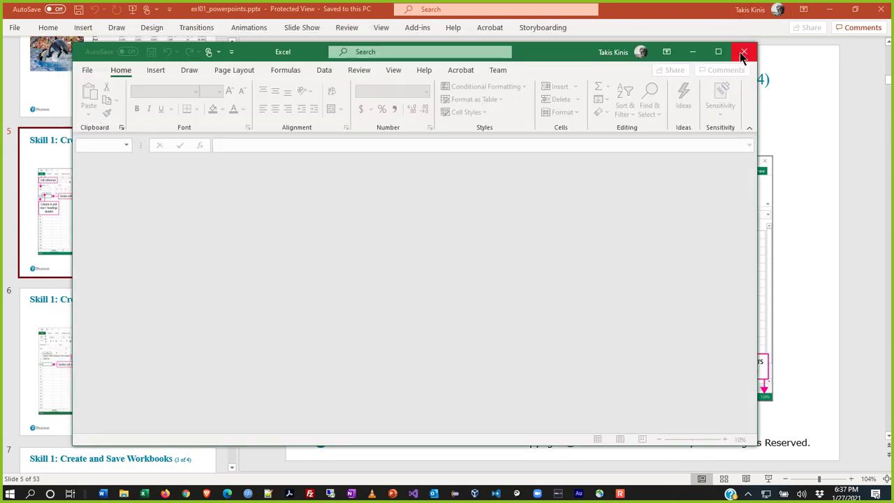
pyautogui.click(744, 53)
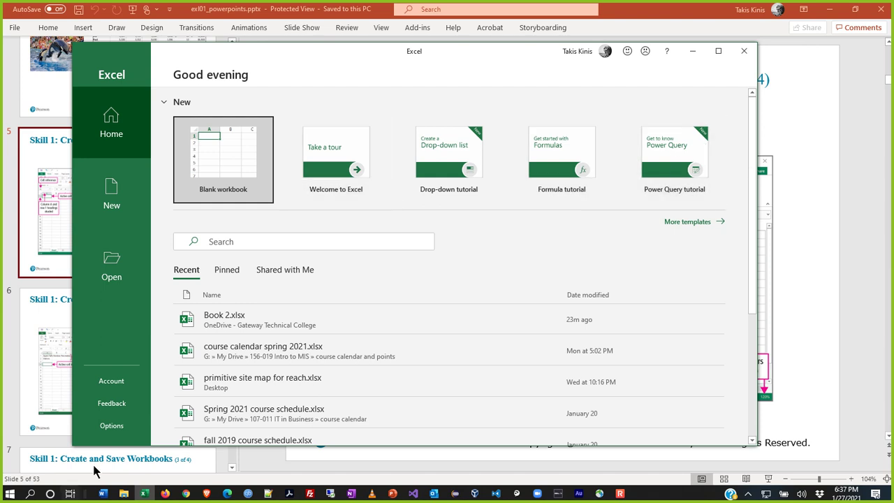
# Create a new blank workbook and bring up the Save As browse dialog
pyautogui.click(227, 163)
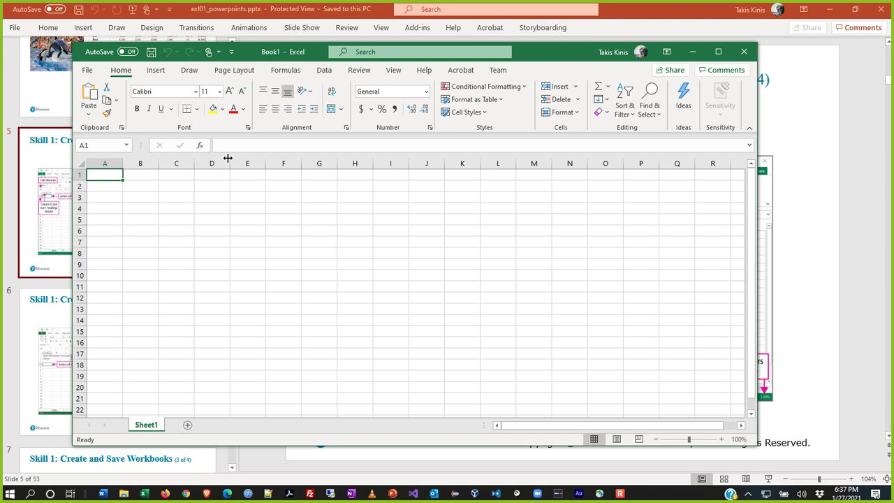
pyautogui.click(88, 71)
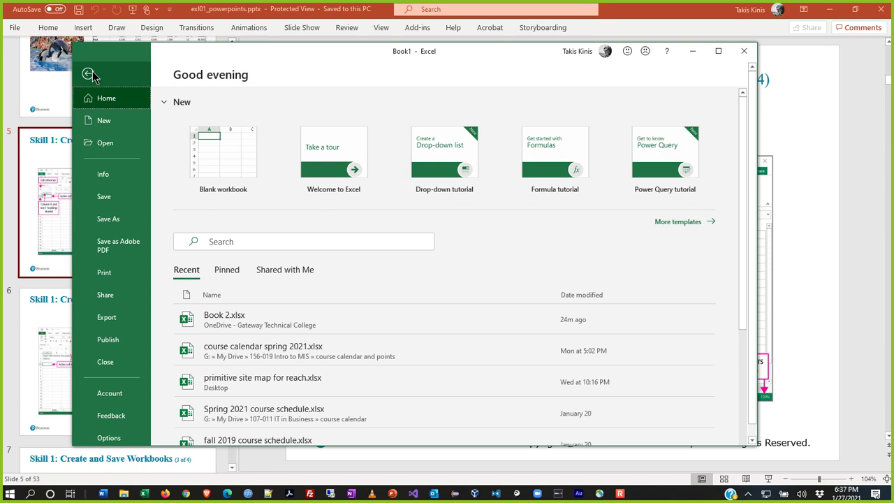
pyautogui.click(105, 201)
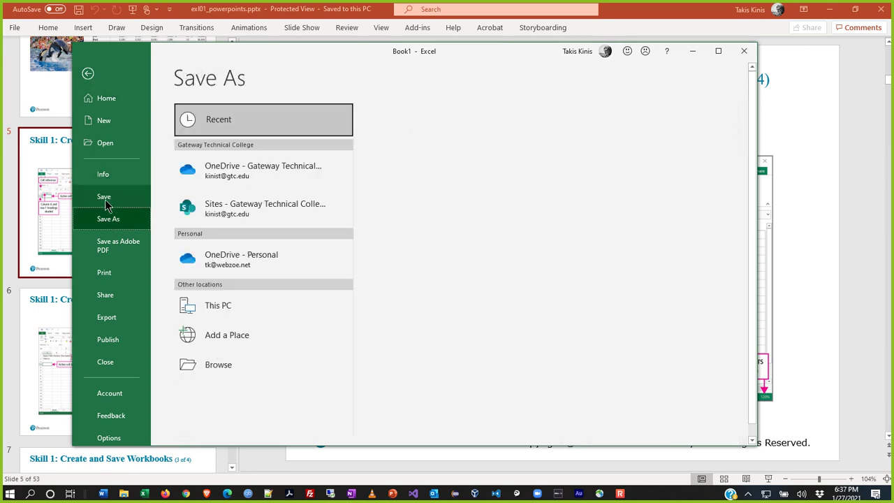
pyautogui.click(260, 359)
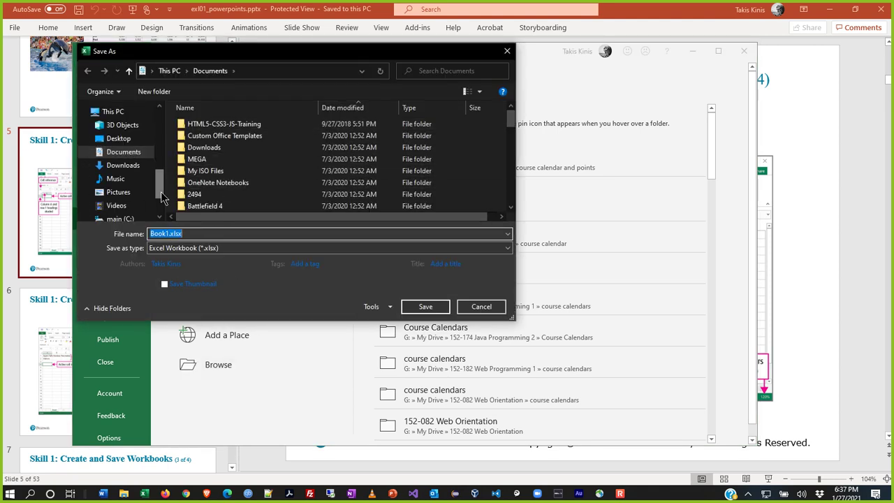
# Save the workbook to the Desktop under the file name Example-Unit2
pyautogui.click(119, 140)
pyautogui.click(197, 233)
pyautogui.write('Exma')
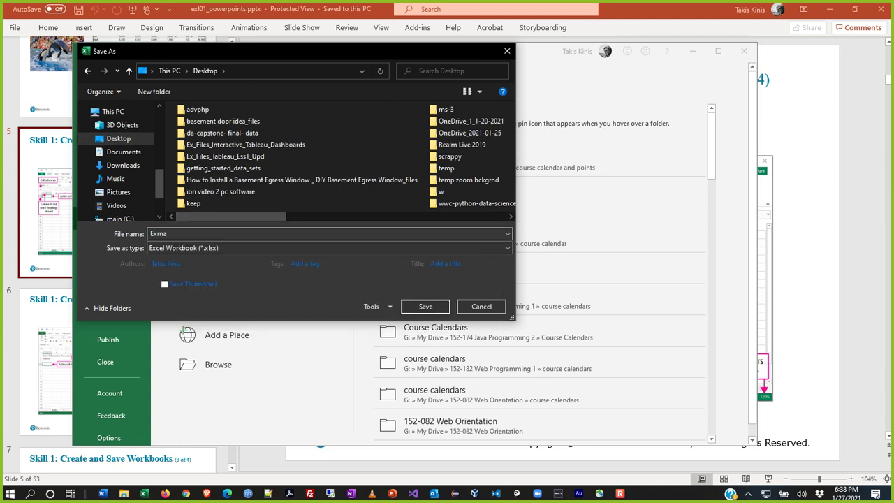
pyautogui.press('BackSpace')
pyautogui.write('ample')
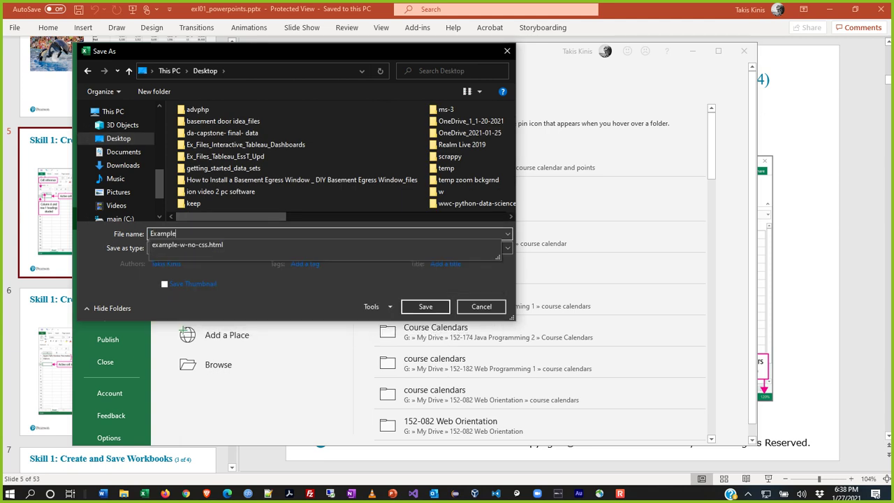
pyautogui.write('-Unit2')
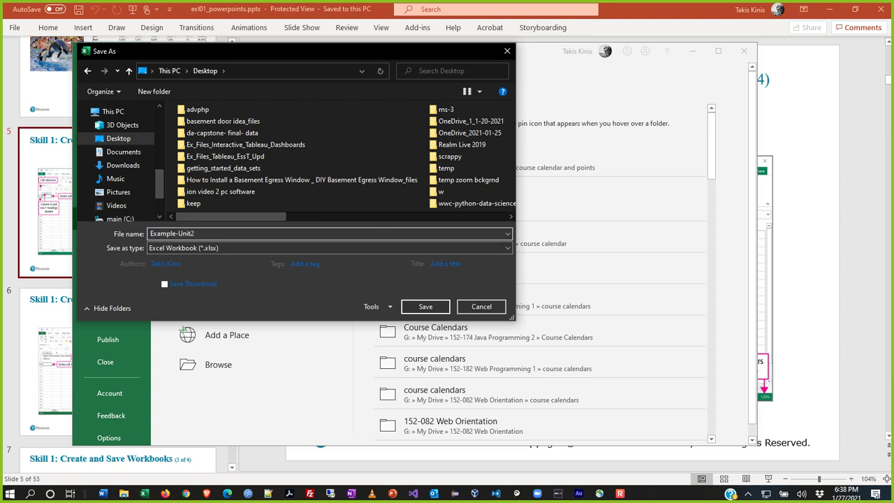
pyautogui.press('Return')
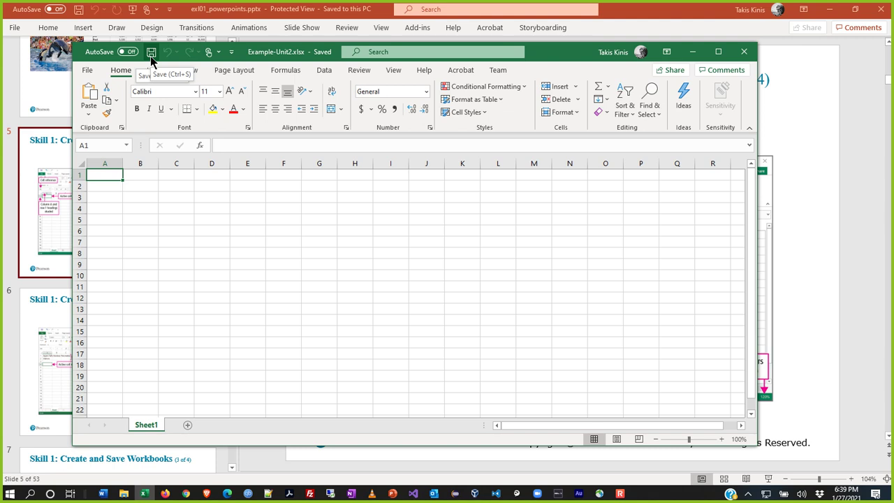
# View slide 5 in PowerPoint zoomed to fit, then switch back to Example-Unit2
pyautogui.click(684, 19)
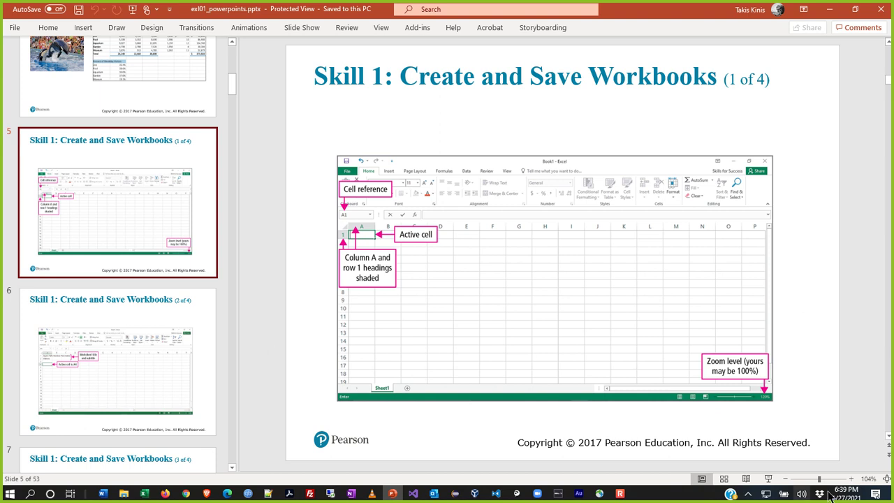
pyautogui.click(846, 479)
pyautogui.click(835, 479)
pyautogui.click(821, 480)
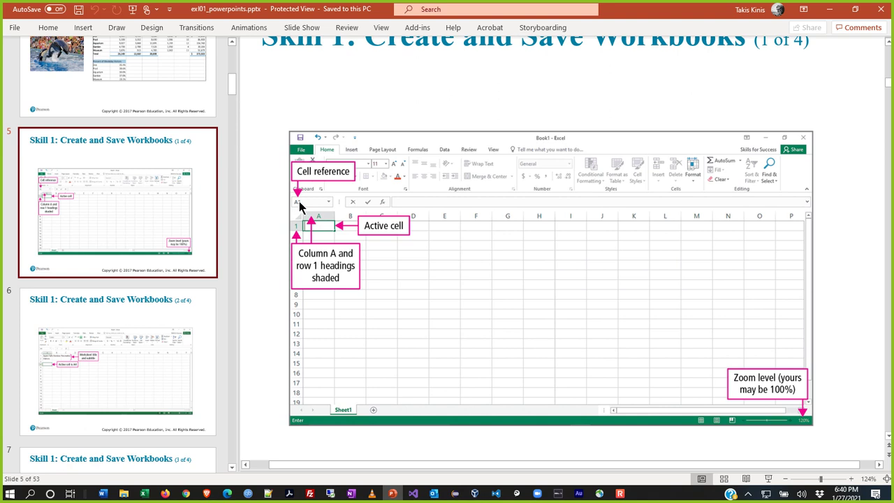
pyautogui.hotkey('alt', 'Tab')
pyautogui.click(266, 216)
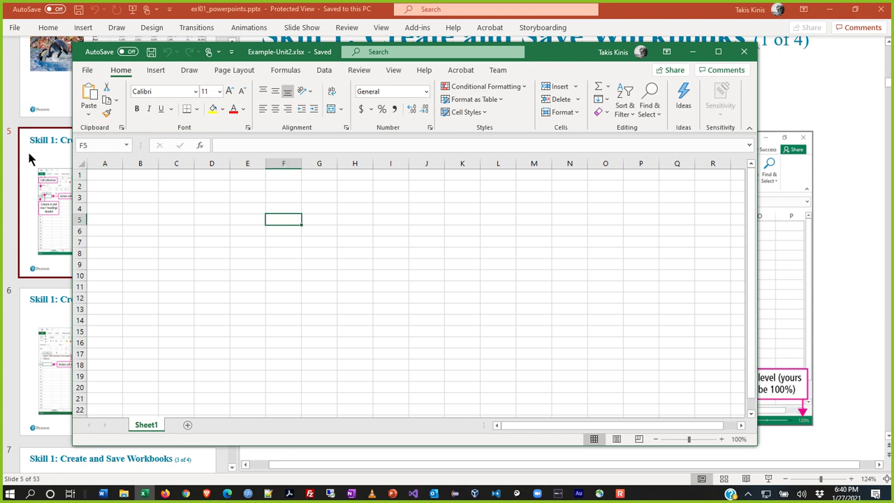
pyautogui.click(126, 148)
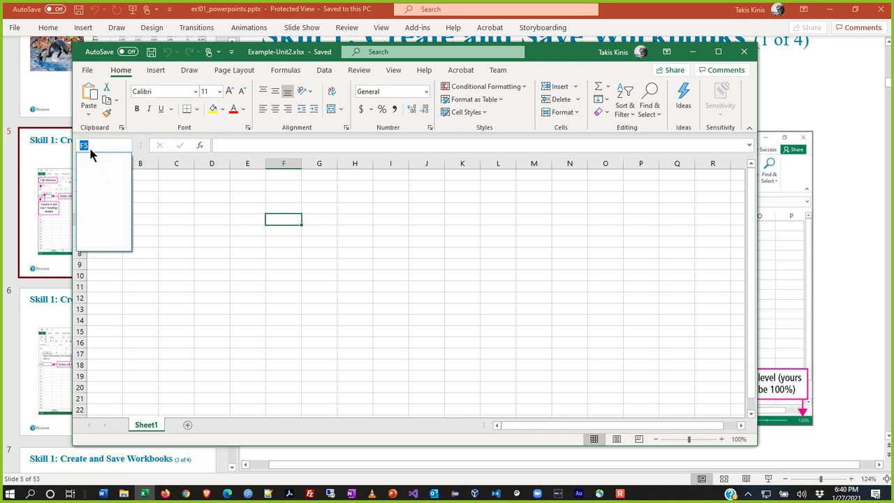
pyautogui.click(433, 234)
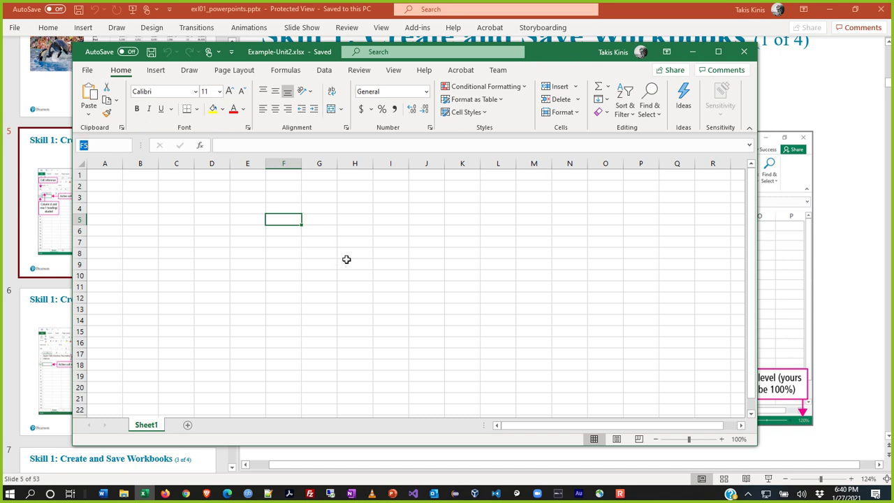
pyautogui.hotkey('alt', 'Tab')
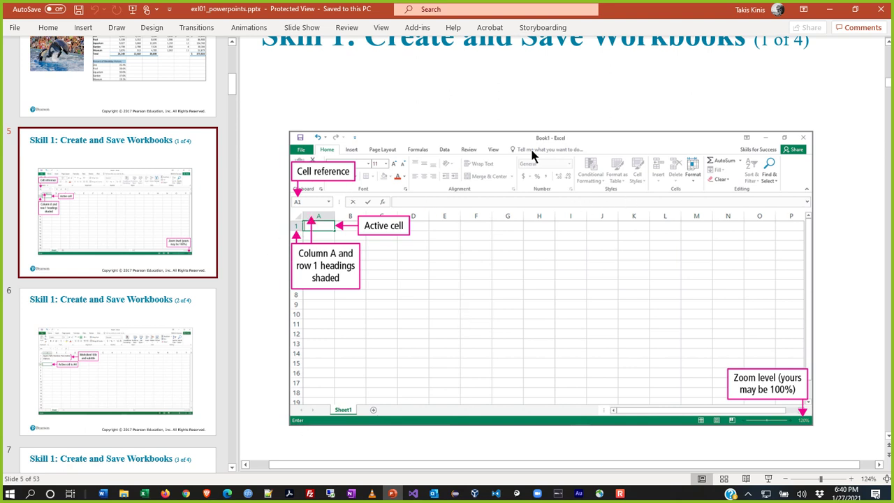
# Show slide 6, Skill 1: Create and Save Workbooks (2 of 4)
pyautogui.click(214, 365)
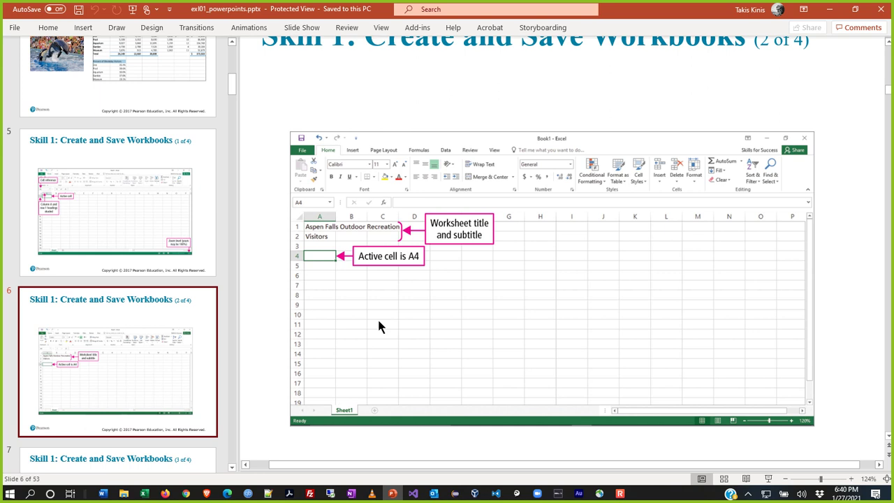
# Enter "This is my spreadsheet title'" in cell A1 of Example-Unit2, then return to PowerPoint
pyautogui.hotkey('alt', 'Tab')
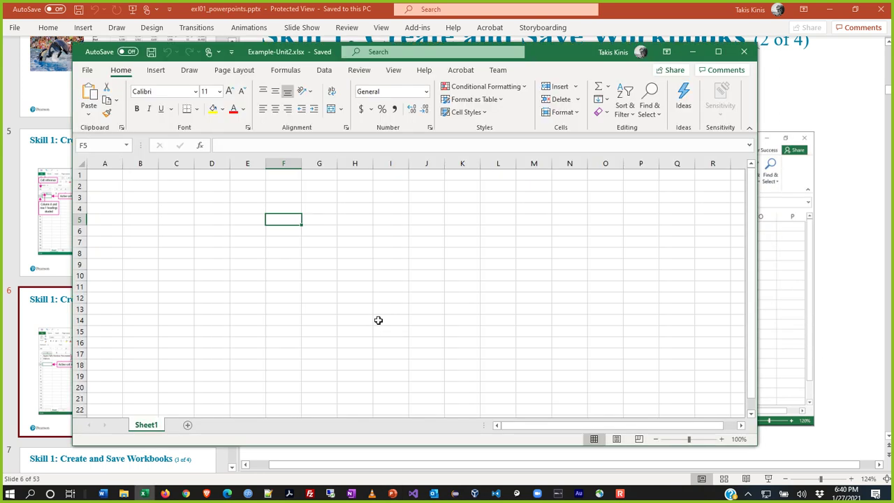
pyautogui.press('Left')
pyautogui.press('Up')
pyautogui.press('Up')
pyautogui.press('Up')
pyautogui.press('Up')
pyautogui.press('Left')
pyautogui.press('Left')
pyautogui.press('Left')
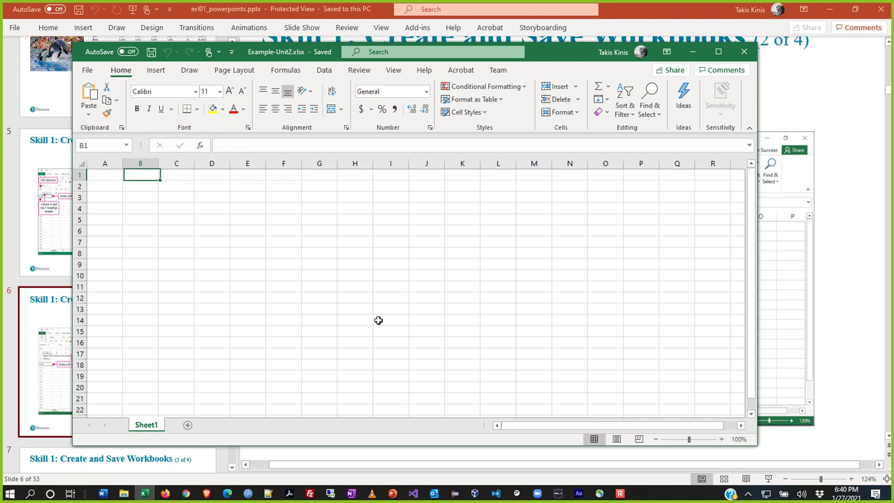
pyautogui.press('Left')
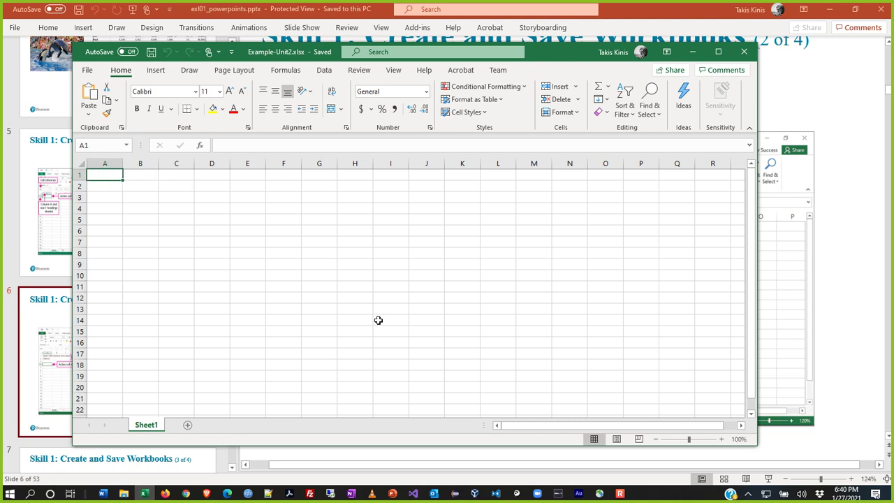
pyautogui.write("This is my spreadsheet title'")
pyautogui.press('Return')
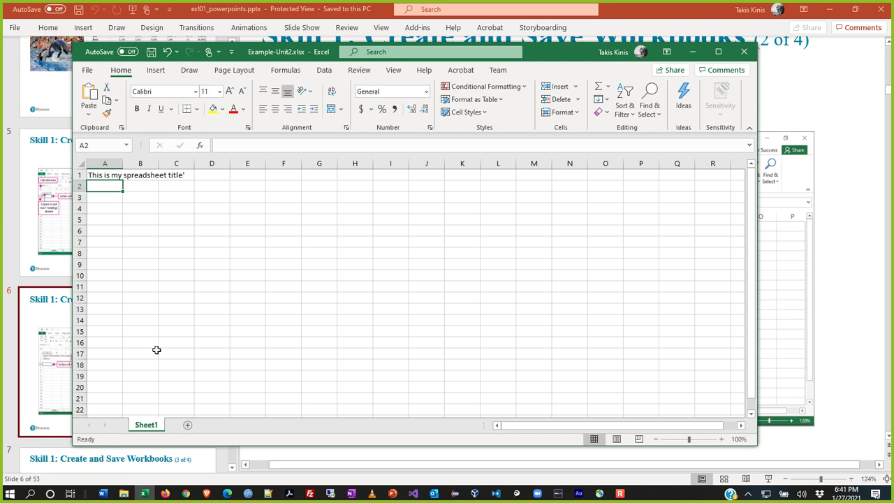
pyautogui.press('Right')
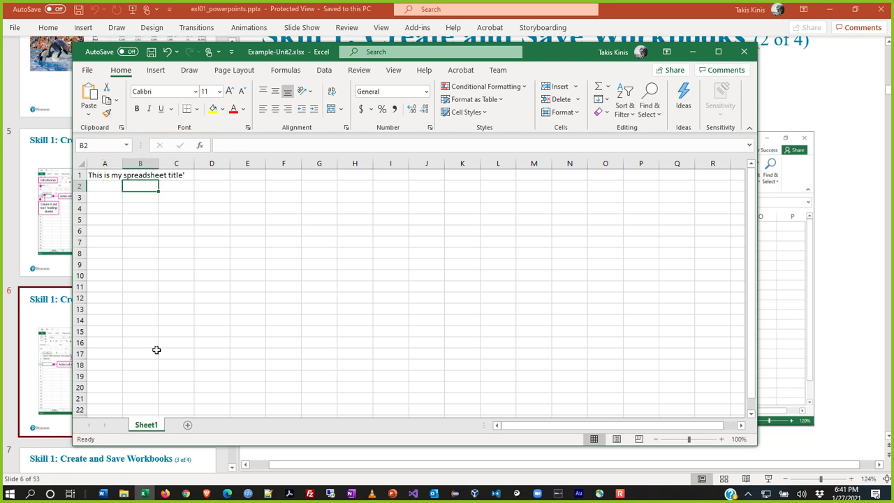
pyautogui.hotkey('alt', 'Tab')
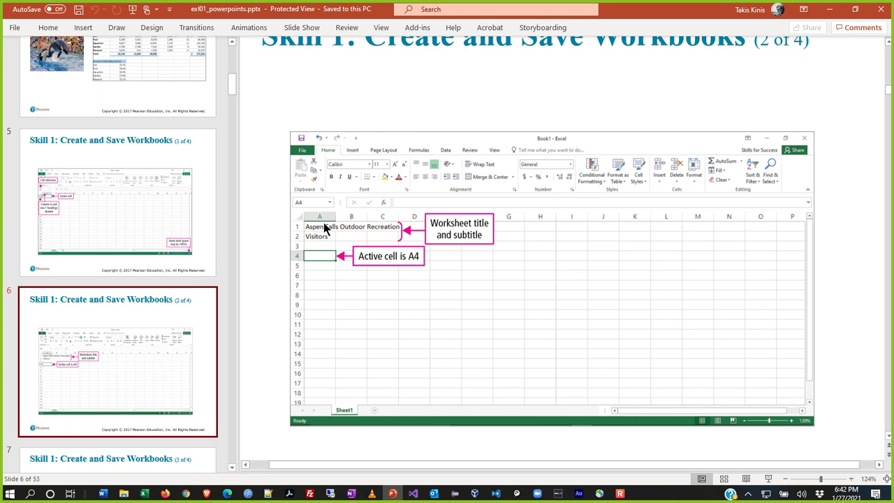
# Back in the workbook, fill cells A2 and A3 with sample filler text
pyautogui.hotkey('alt', 'Tab')
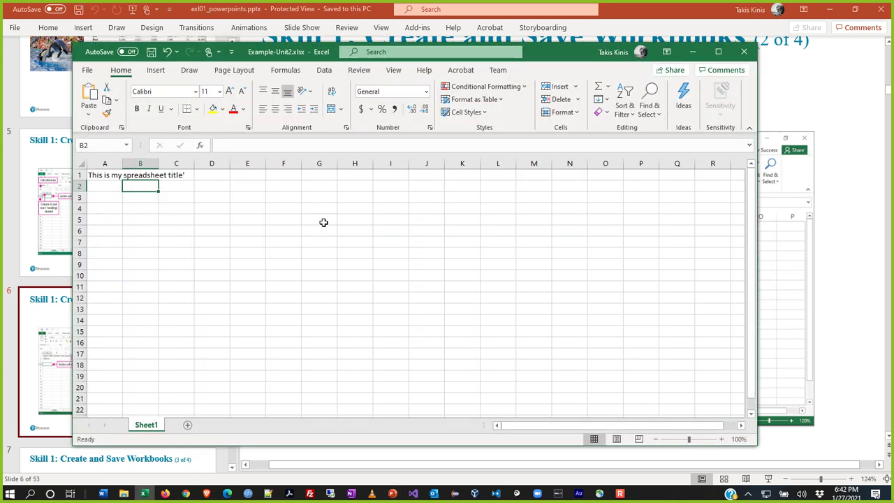
pyautogui.press('Left')
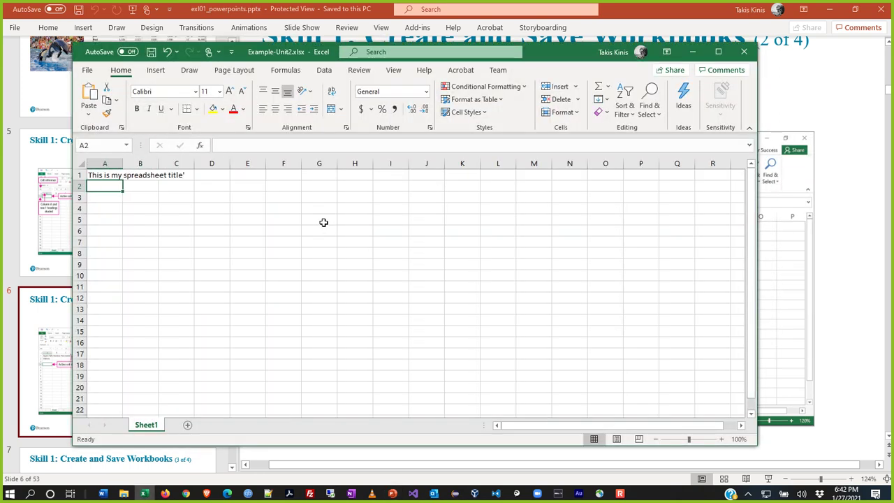
pyautogui.write('asdflkjasdlfkjasdf')
pyautogui.press('Return')
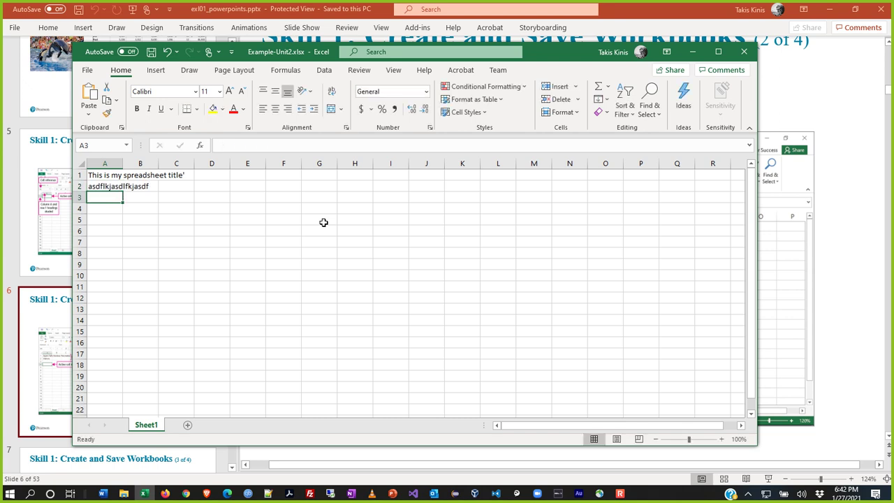
pyautogui.write('asdfkjasdlfkjasldkfjsalkdfj')
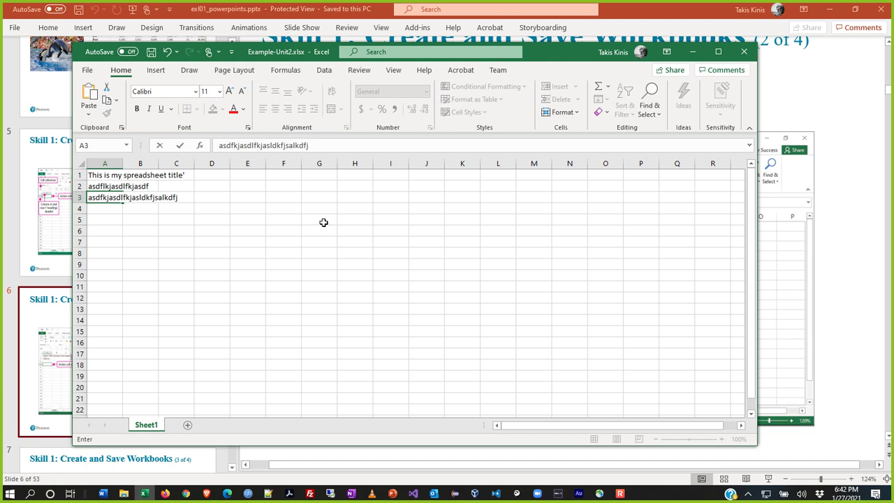
pyautogui.press('Tab')
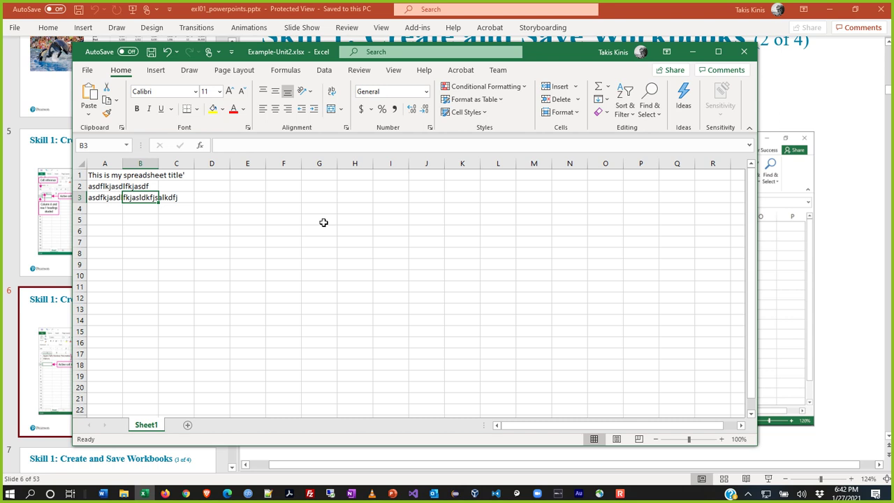
# Enter a sample name in A5 and 45 in B5, then return to the presentation
pyautogui.press('Down')
pyautogui.press('Down')
pyautogui.press('Left')
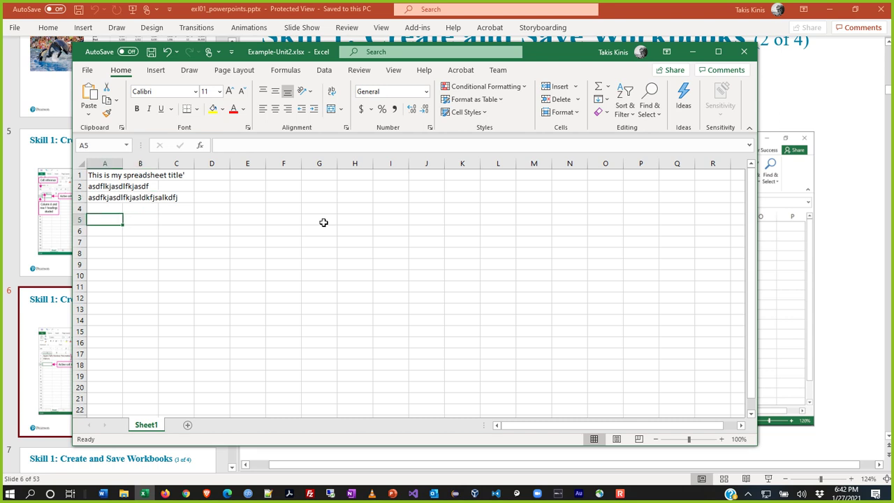
pyautogui.write('Joe')
pyautogui.press('Tab')
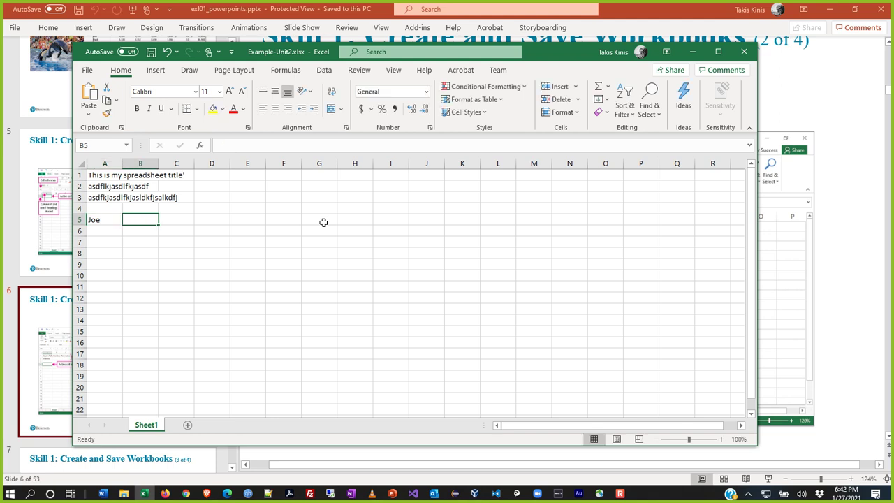
pyautogui.write('45')
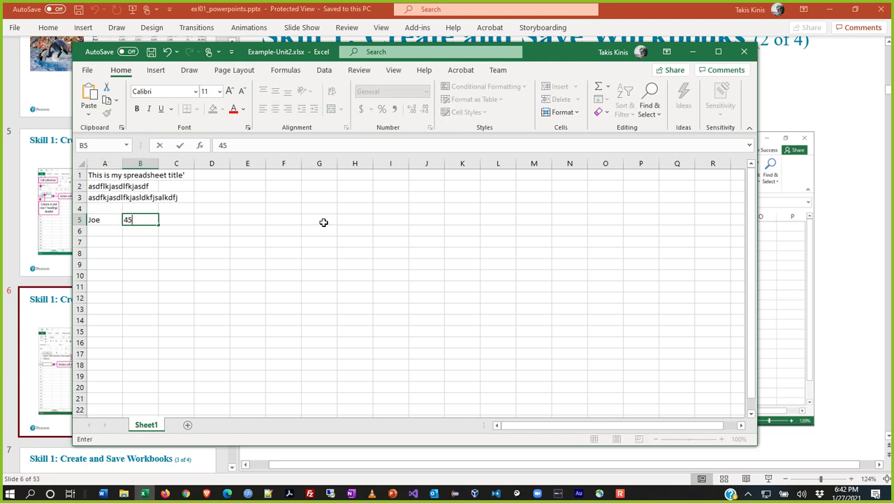
pyautogui.press('Tab')
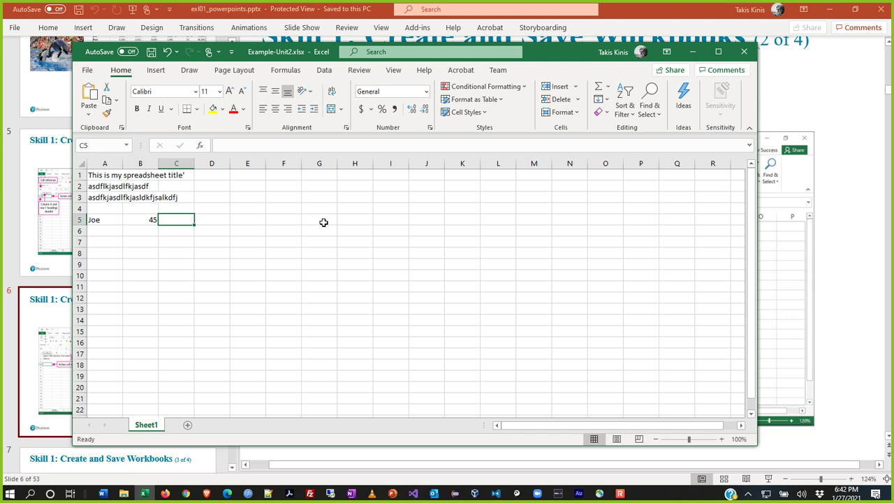
pyautogui.press('Return')
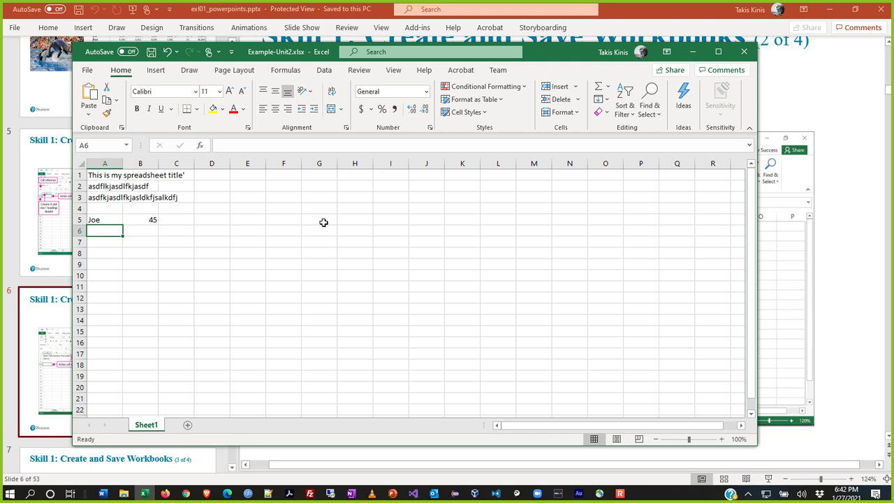
pyautogui.hotkey('alt', 'Tab')
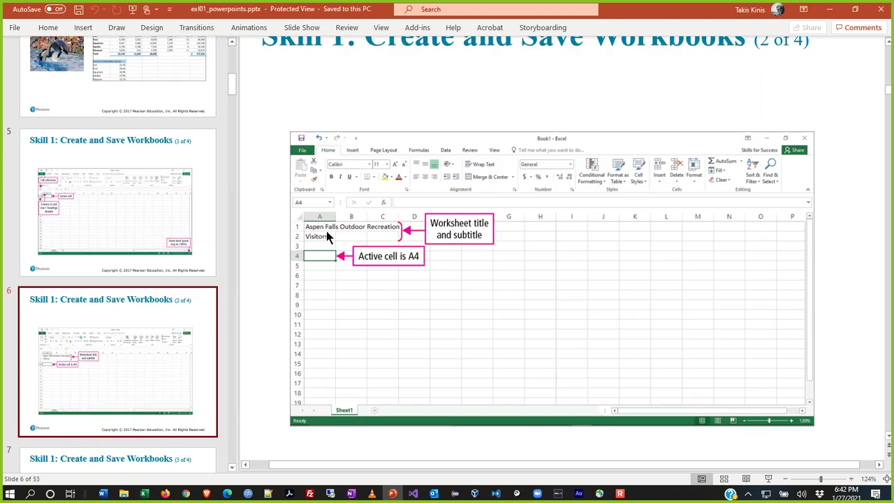
# Show slide 7, on column labels and text-versus-number alignment, zoomed in slightly
pyautogui.scroll(-3, 253, 395)
pyautogui.scroll(-5, 186, 455)
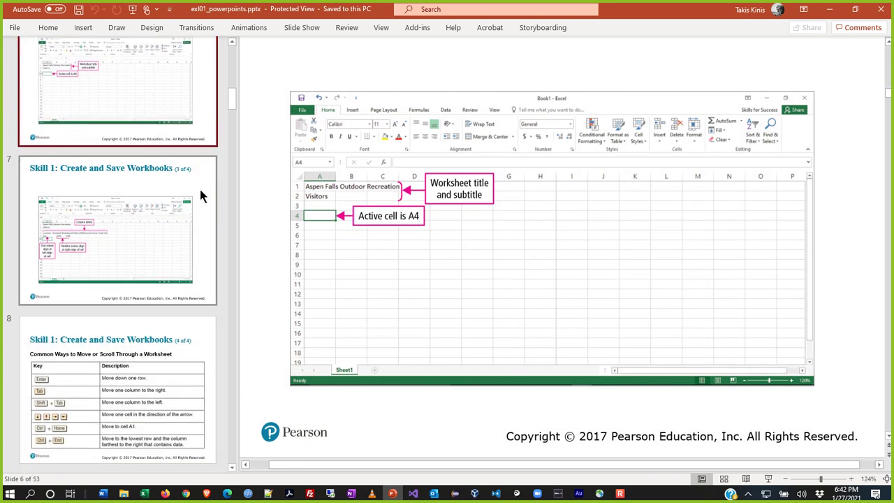
pyautogui.click(209, 248)
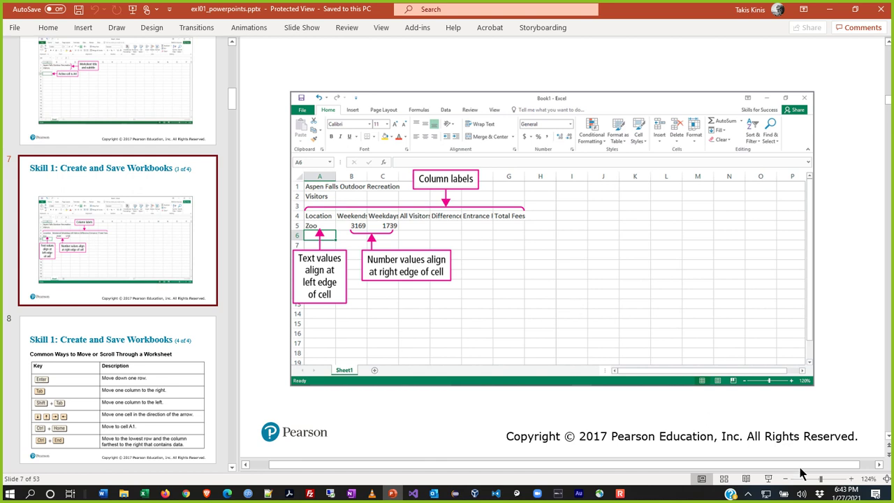
pyautogui.click(852, 480)
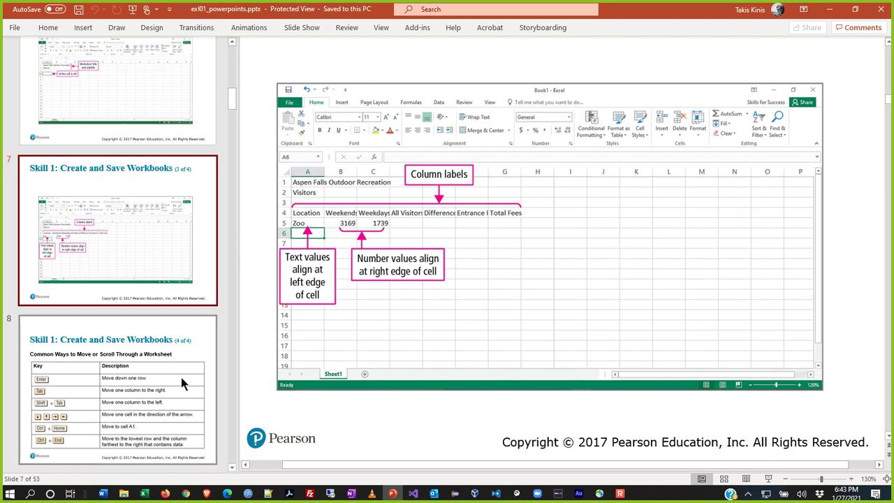
# Go to slide 8, the table of worksheet navigation keys
pyautogui.click(204, 361)
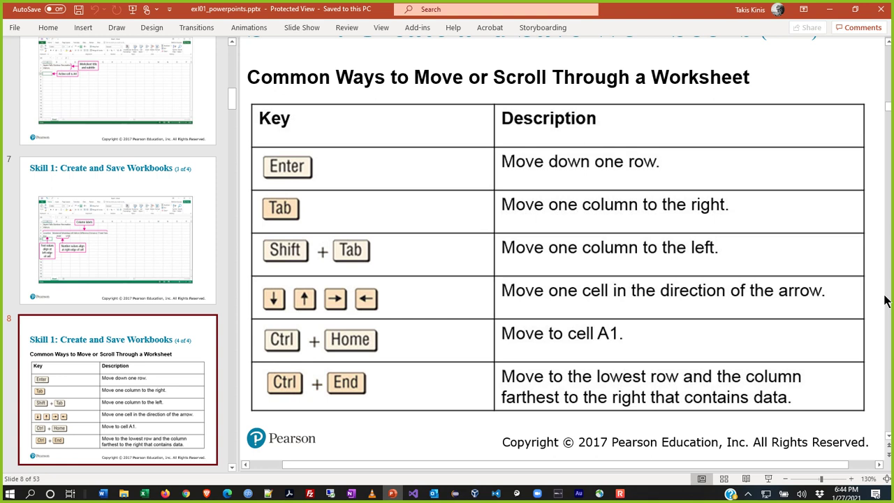
# Practise moving around the sheet with arrow keys, Ctrl+Home to A1 and Ctrl+End to B5
pyautogui.hotkey('alt', 'Tab')
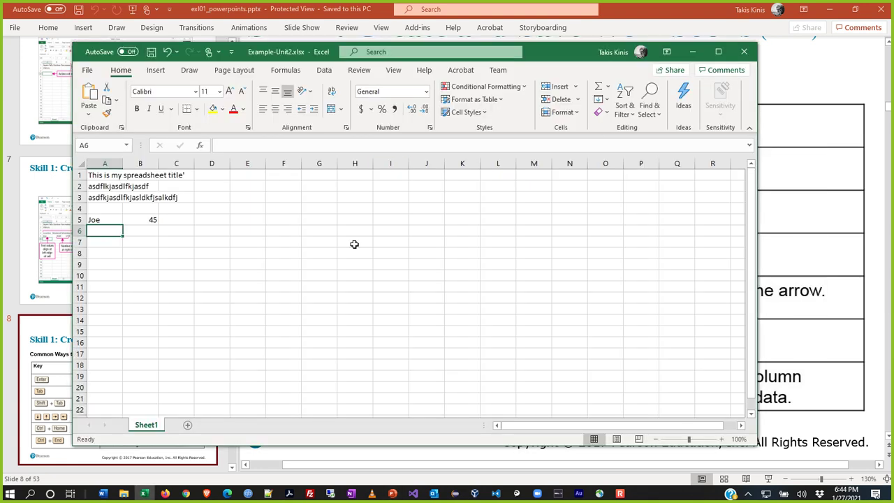
pyautogui.click(212, 207)
pyautogui.press('Right')
pyautogui.press('Right')
pyautogui.press('Right')
pyautogui.press('Right')
pyautogui.press('Right')
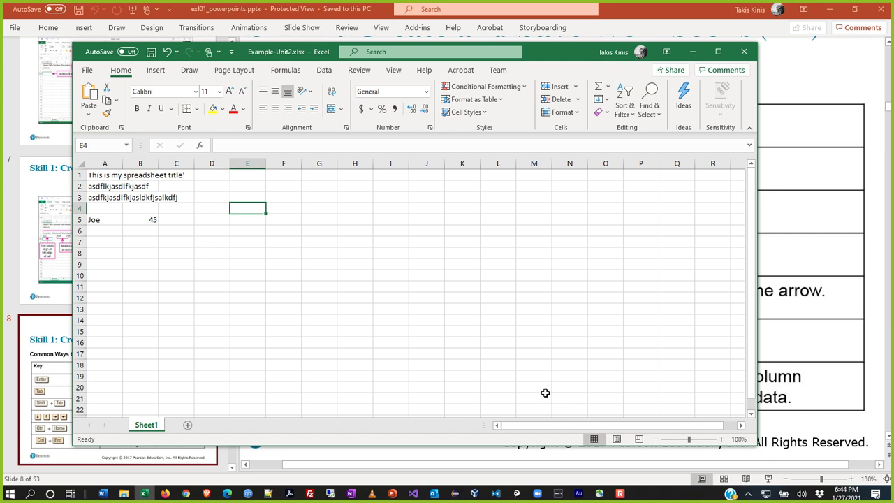
pyautogui.press('Right')
pyautogui.press('Left')
pyautogui.press('Left')
pyautogui.press('Left')
pyautogui.press('Left')
pyautogui.press('Left')
pyautogui.press('Left')
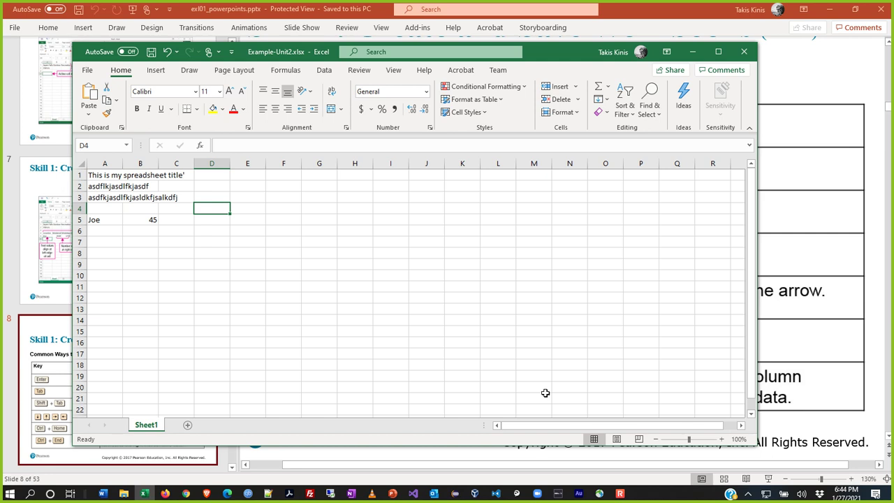
pyautogui.hotkey('ctrl', 'Home')
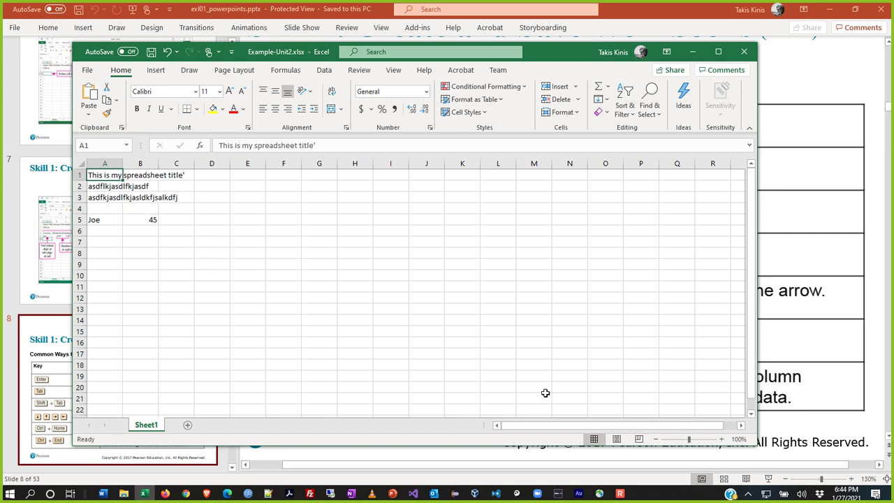
pyautogui.hotkey('ctrl', 'End')
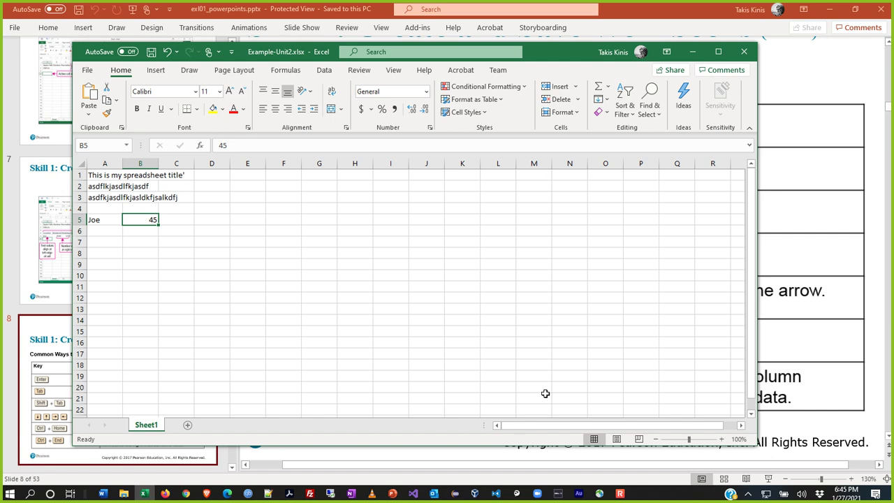
pyautogui.hotkey('ctrl', 'Home')
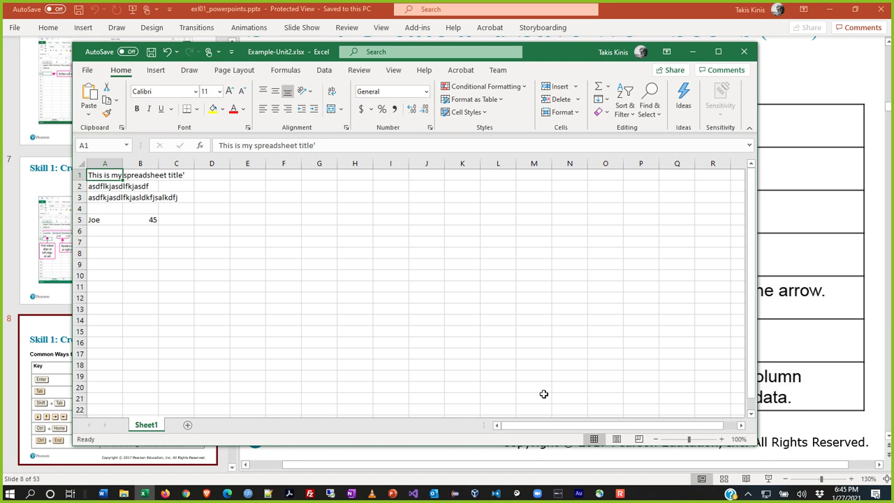
# Bring PowerPoint forward and advance to slide 9, Skill 2: Enter Data and Merge and Center Titles
pyautogui.click(667, 13)
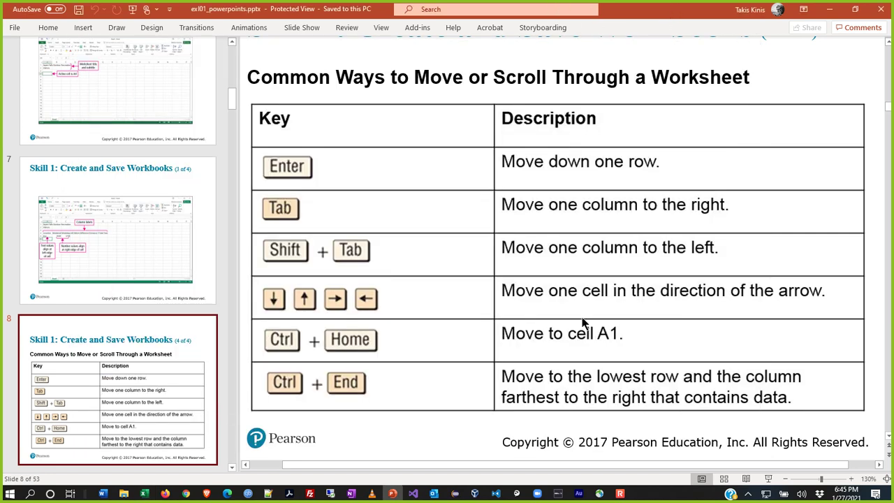
pyautogui.press('Down')
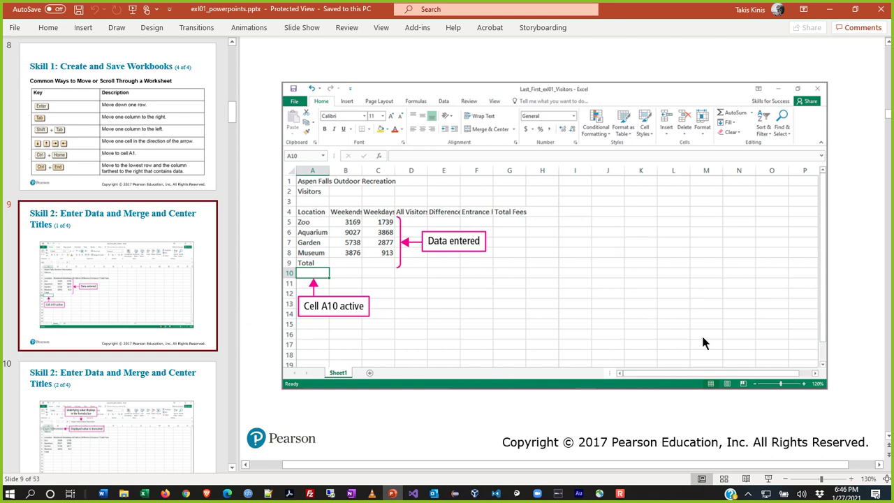
# Advance to slide 10 on truncated values, then switch back to Example-Unit2.xlsx
pyautogui.scroll(1, 809, 384)
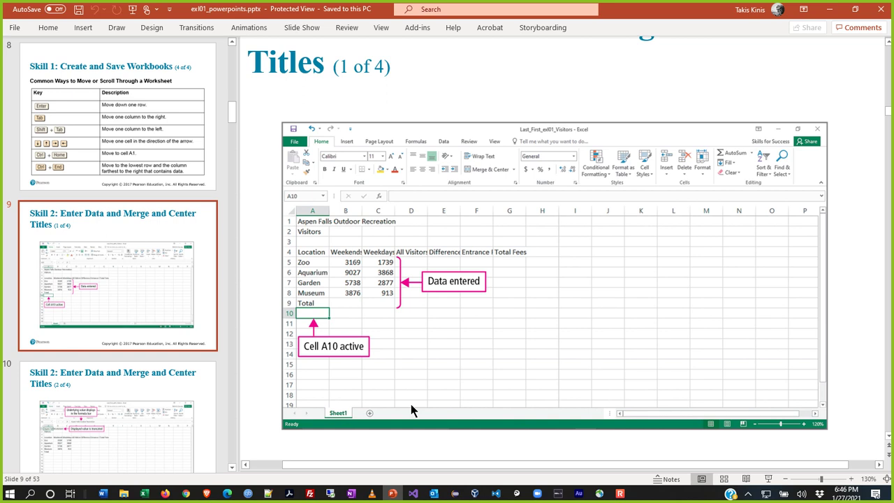
pyautogui.press('pagedown')
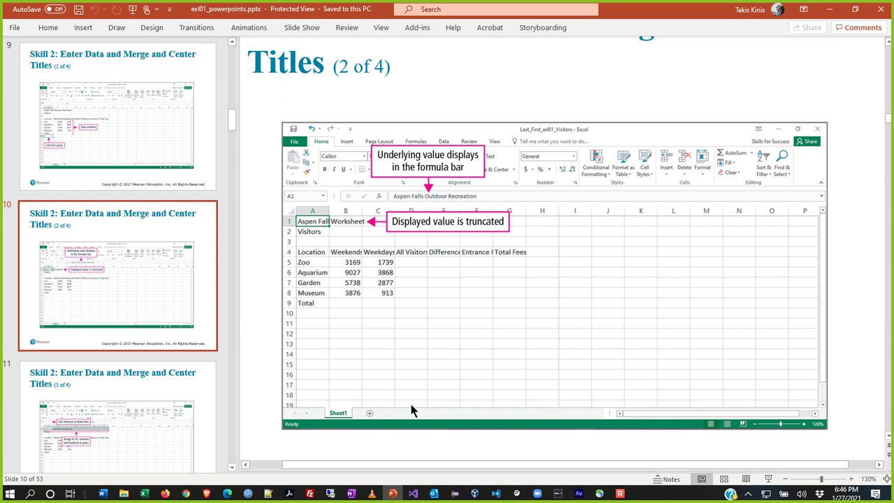
pyautogui.hotkey('alt', 'Tab')
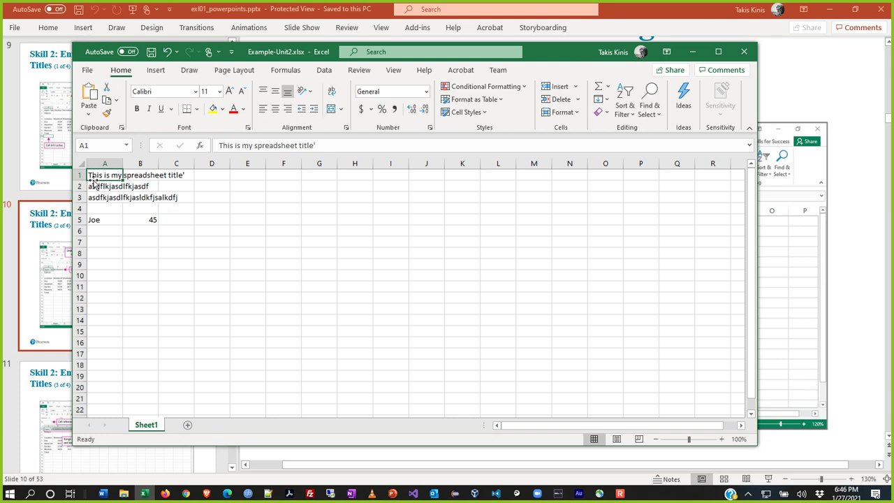
# Type Worksheet into B1, cutting off the A1 title, and return to A1
pyautogui.click(145, 175)
pyautogui.write('Worksheet')
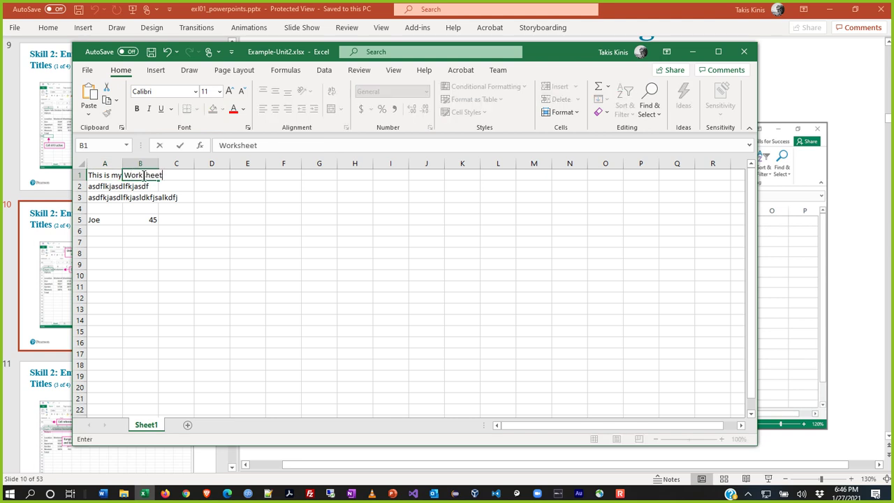
pyautogui.press('Return')
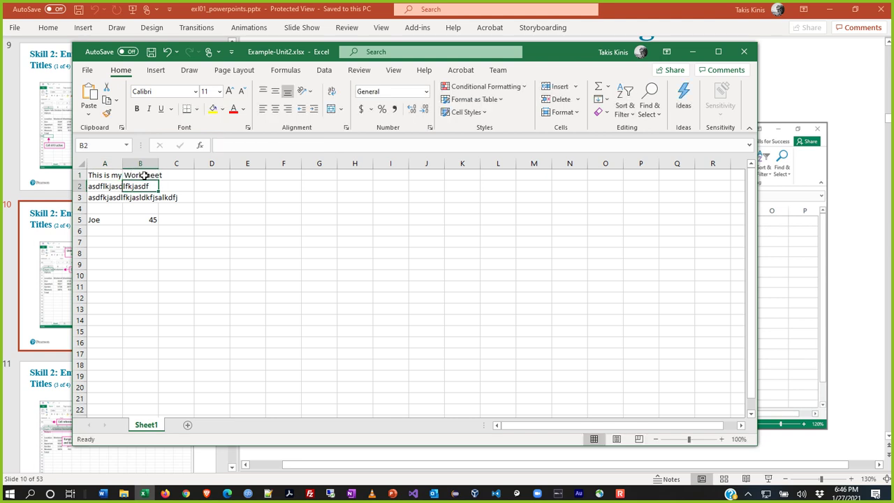
pyautogui.hotkey('ctrl', 'Home')
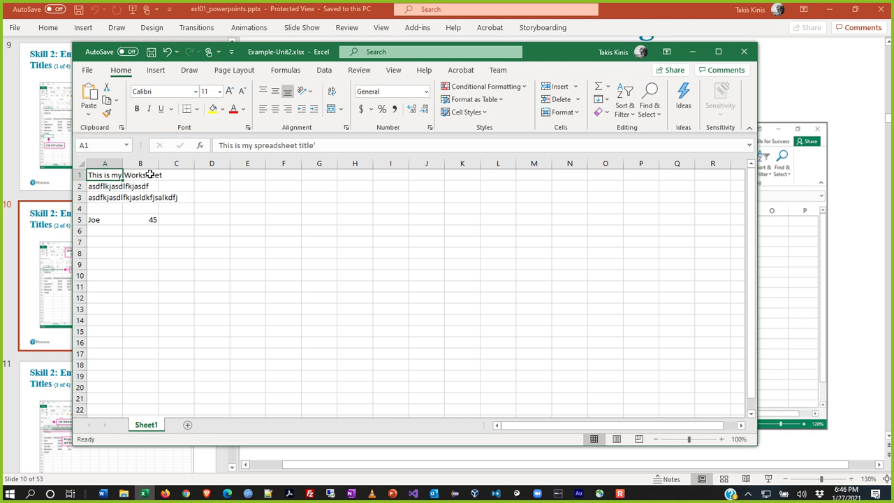
# Try widening, undoing and AutoFitting column A, ending narrow with the title truncated
pyautogui.moveTo(121, 162); pyautogui.dragTo(122, 163)
pyautogui.moveTo(121, 163); pyautogui.dragTo(193, 161)
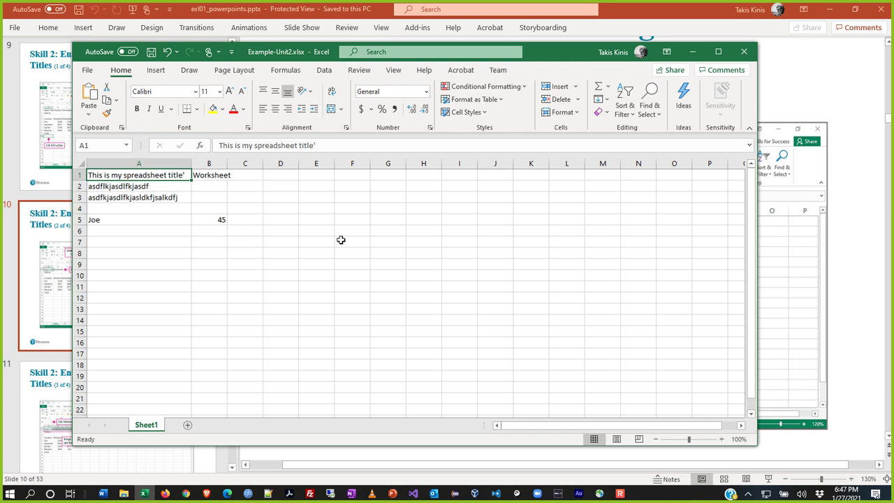
pyautogui.hotkey('ctrl', 'z')
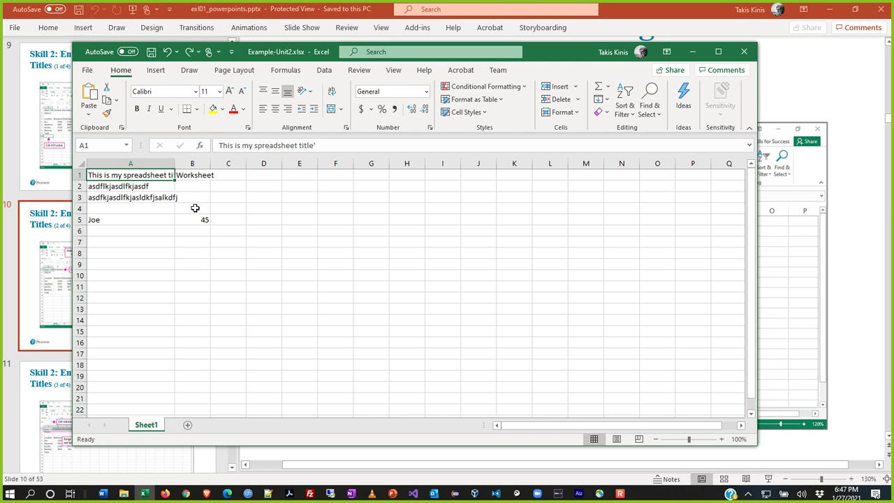
pyautogui.moveTo(174, 163); pyautogui.dragTo(140, 165)
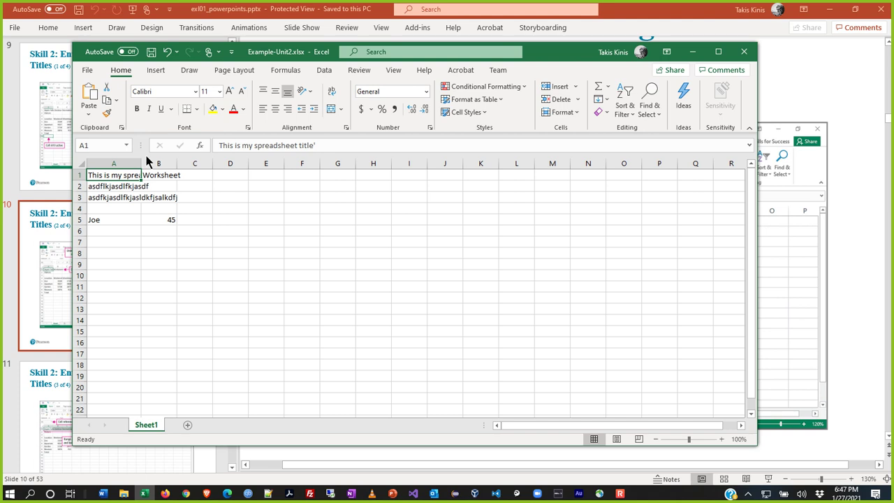
pyautogui.doubleClick(139, 162)
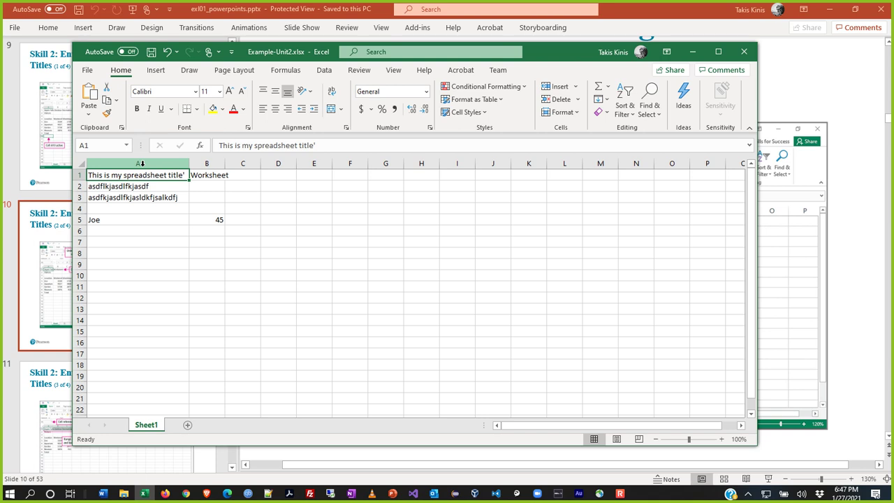
pyautogui.moveTo(142, 163); pyautogui.dragTo(141, 164)
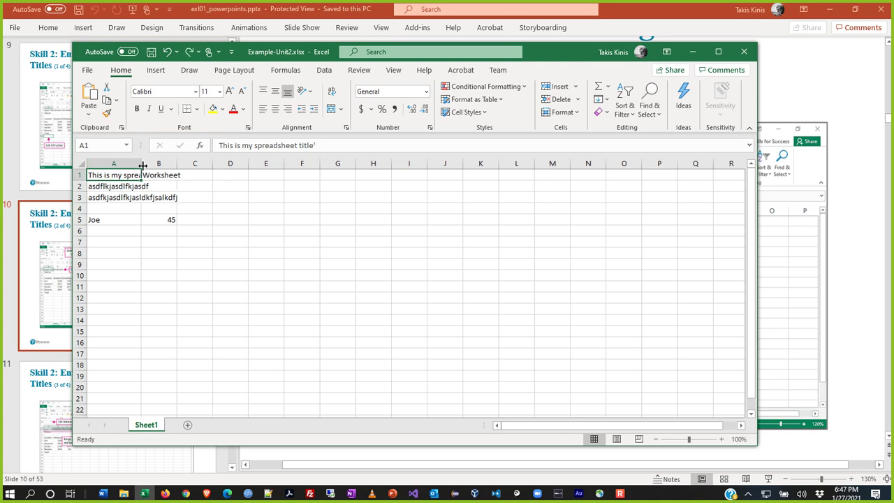
# Enter the headers Name, Age and Address in cells A5 through C5
pyautogui.moveTo(119, 221); pyautogui.dragTo(171, 220)
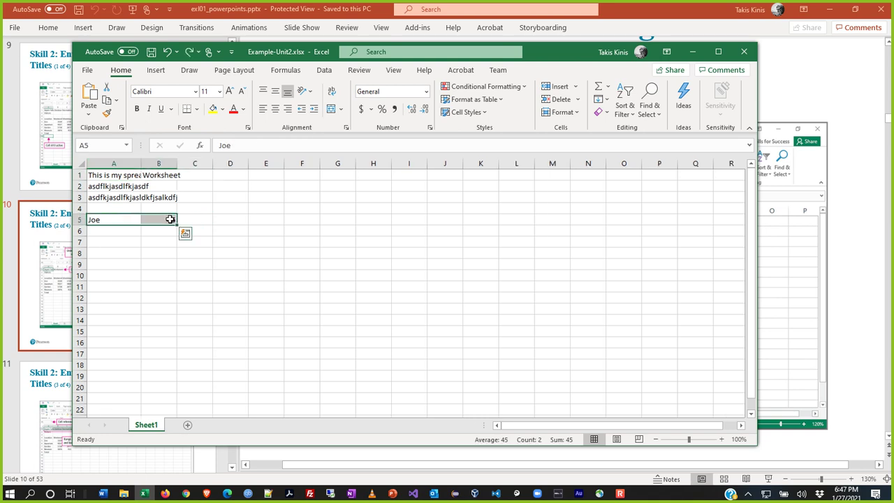
pyautogui.write('Named')
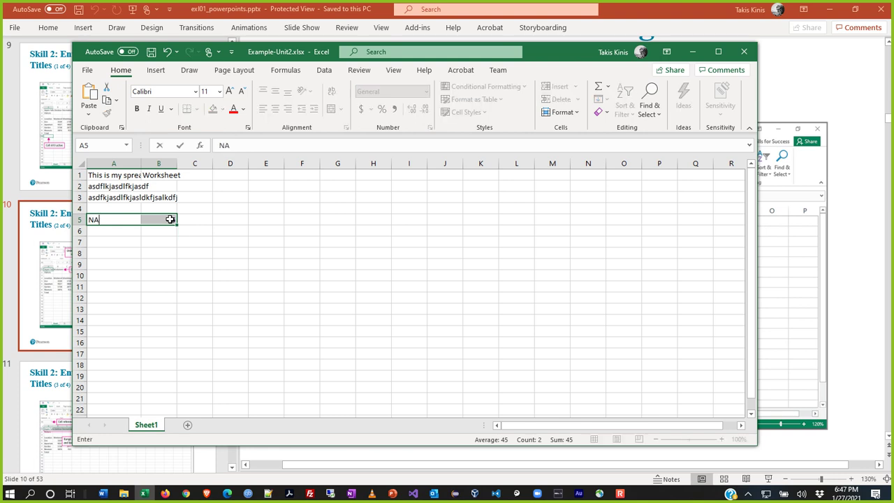
pyautogui.press('BackSpace')
pyautogui.press('BackSpace')
pyautogui.press('BackSpace')
pyautogui.press('BackSpace')
pyautogui.write('am')
pyautogui.press('BackSpace')
pyautogui.press('BackSpace')
pyautogui.press('BackSpace')
pyautogui.write('Name')
pyautogui.press('Tab')
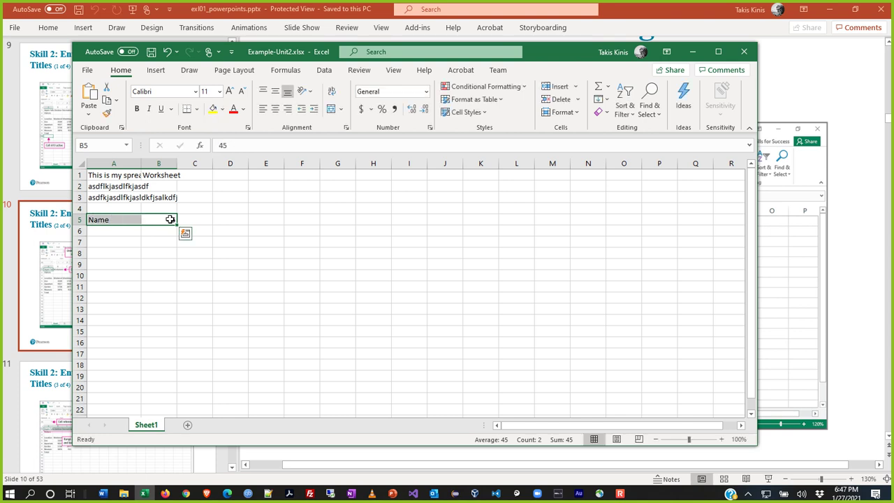
pyautogui.write('Age')
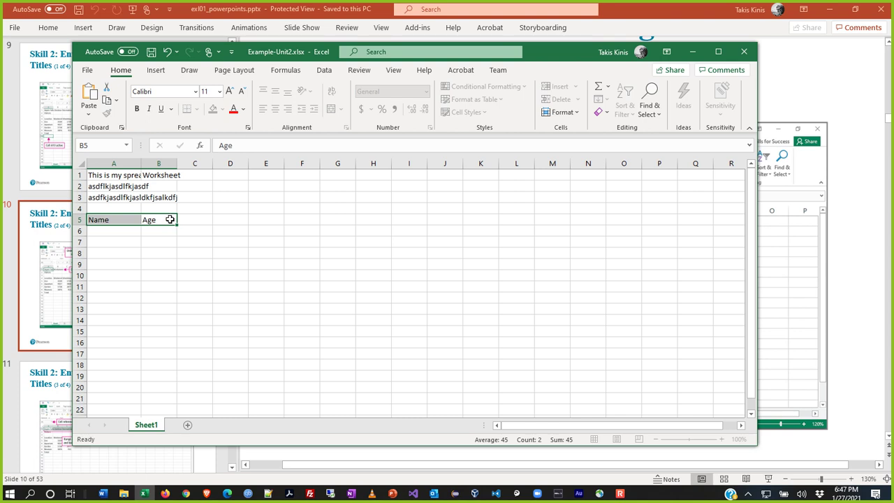
pyautogui.press('Return')
pyautogui.press('Down')
pyautogui.press('Right')
pyautogui.press('Right')
pyautogui.press('Up')
pyautogui.write('Address')
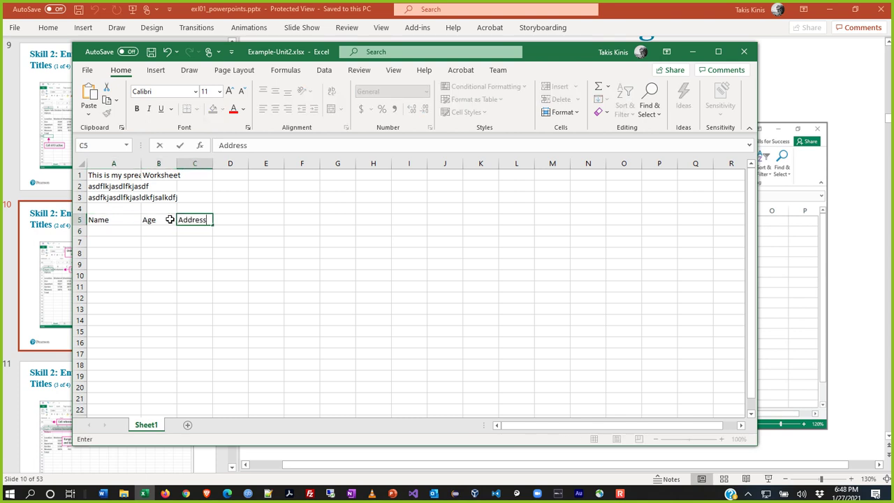
pyautogui.press('Return')
# Fill row 6 with a sample name, 45 and 123 elm st., then AutoFit column C
pyautogui.press('Left')
pyautogui.press('Left')
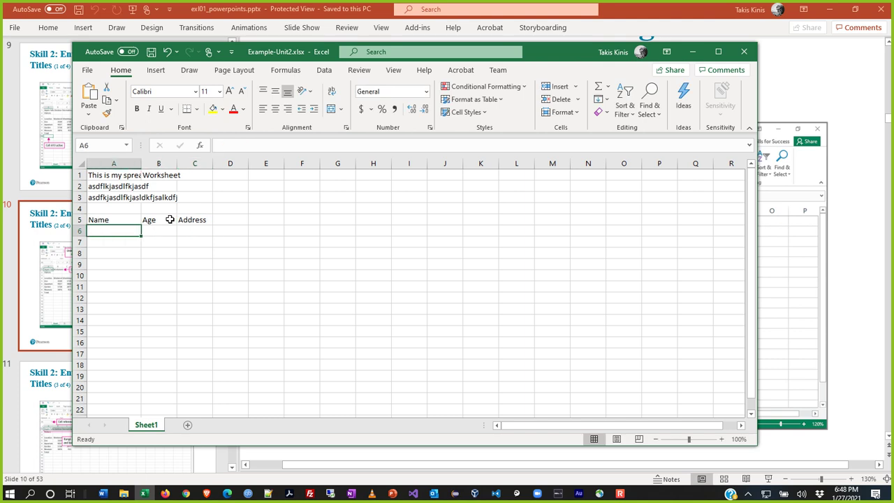
pyautogui.moveTo(141, 163); pyautogui.dragTo(128, 162)
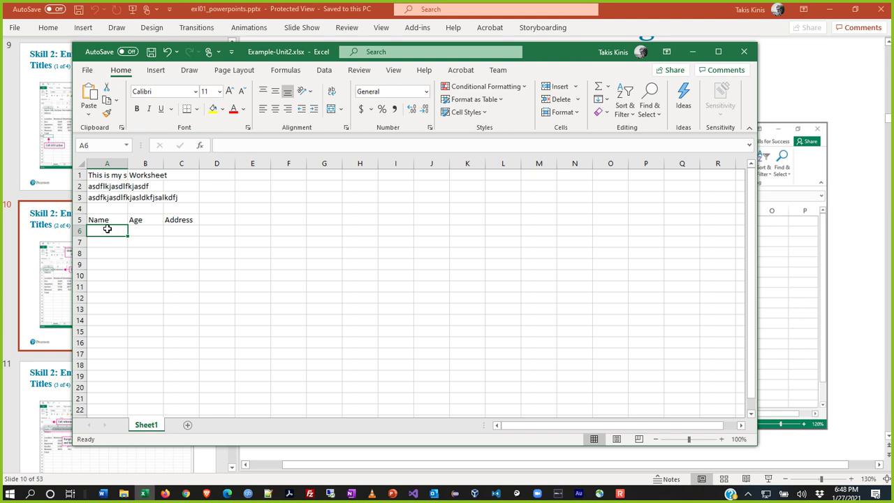
pyautogui.write('J')
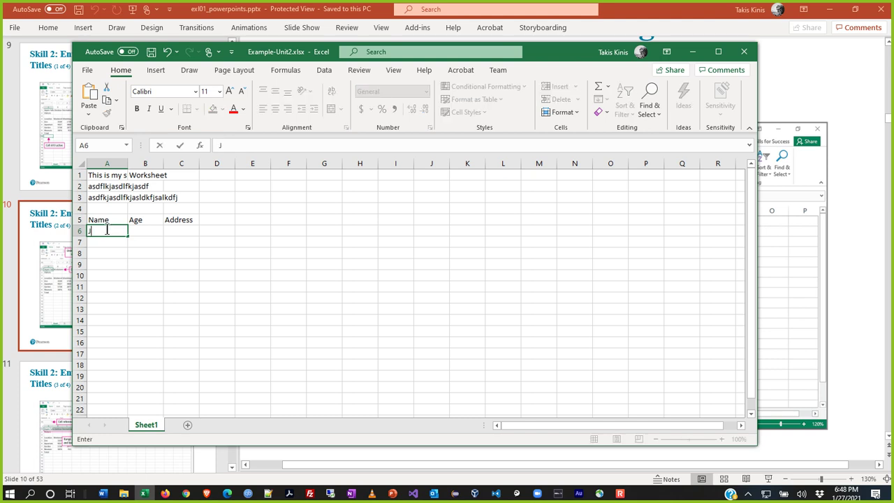
pyautogui.write('oe')
pyautogui.press('Tab')
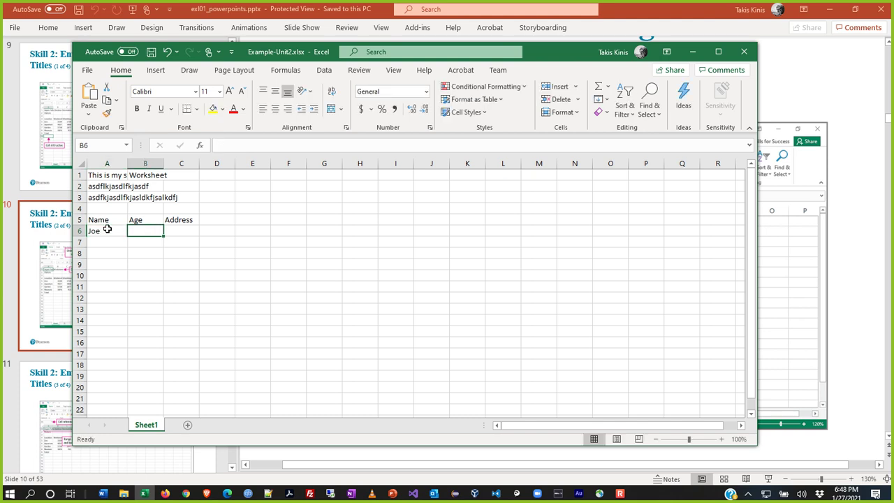
pyautogui.write('45')
pyautogui.press('Tab')
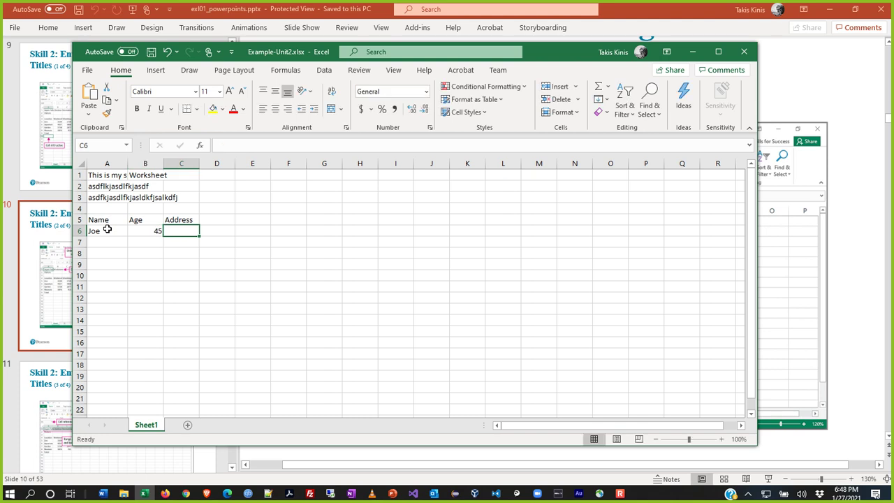
pyautogui.write('123 ')
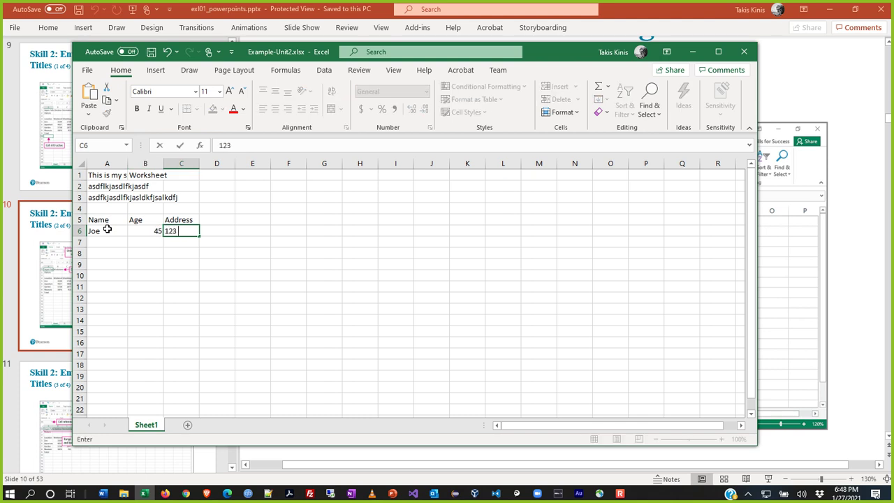
pyautogui.write('elm st.')
pyautogui.press('Return')
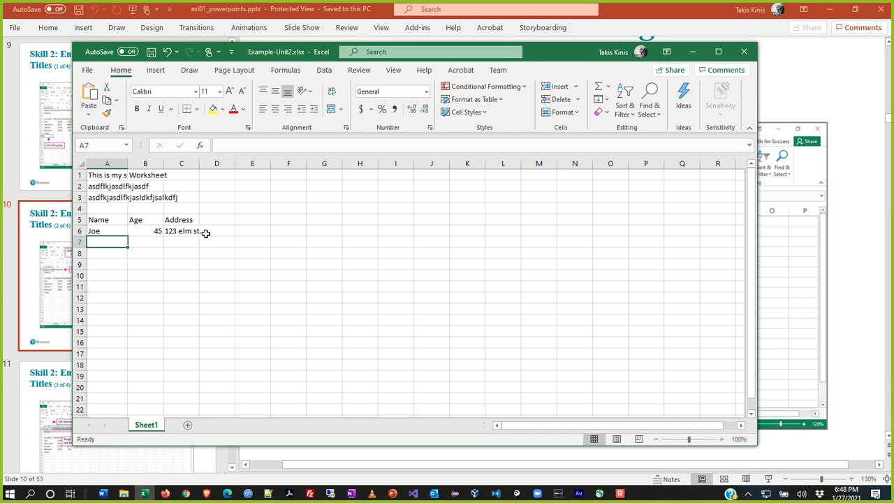
pyautogui.doubleClick(199, 163)
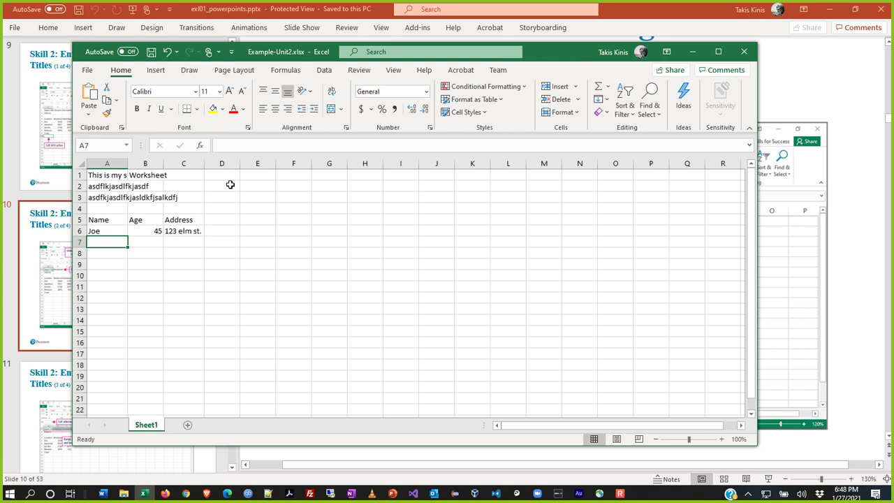
# Make the A1 title bold at 16 pt and AutoFit column A to it
pyautogui.click(143, 173)
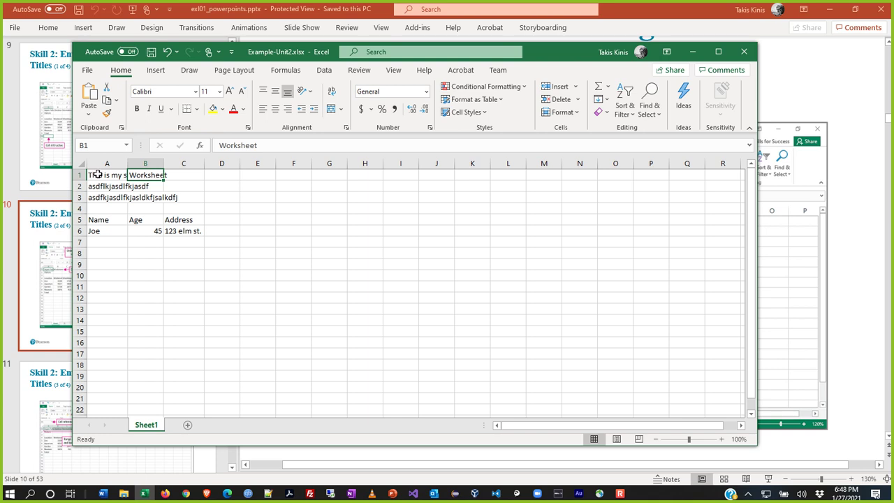
pyautogui.doubleClick(127, 163)
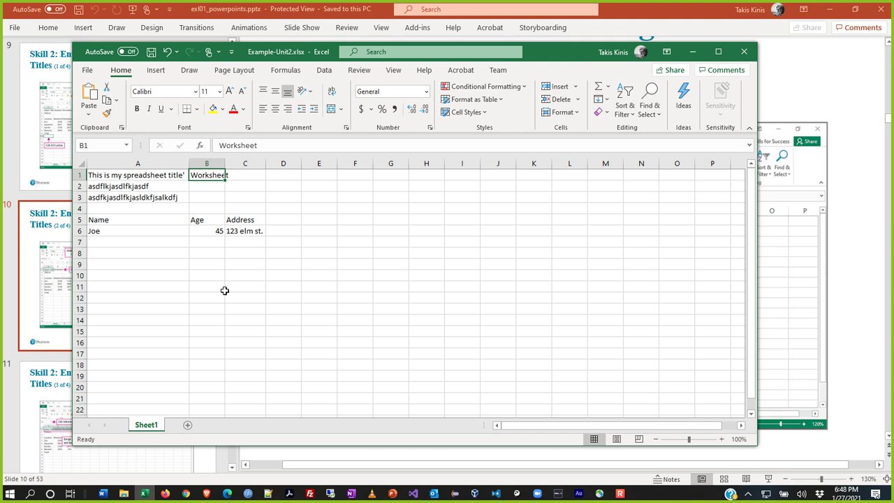
pyautogui.click(163, 178)
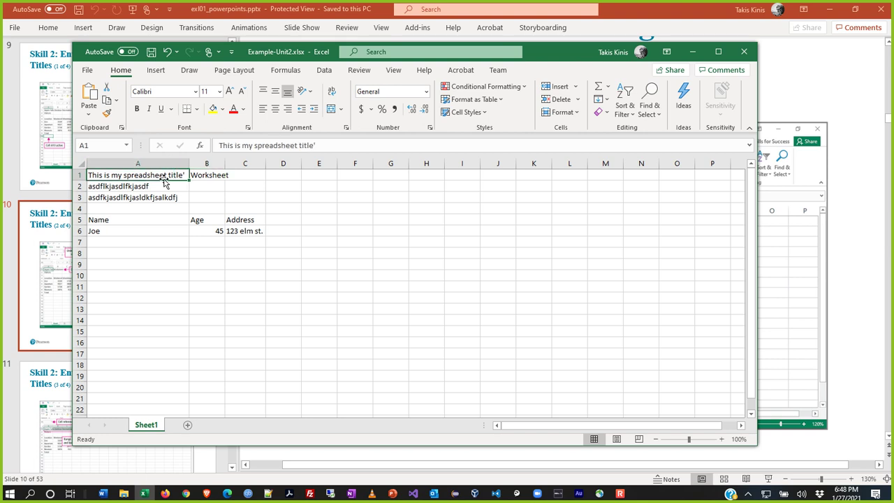
pyautogui.hotkey('ctrl', 'b')
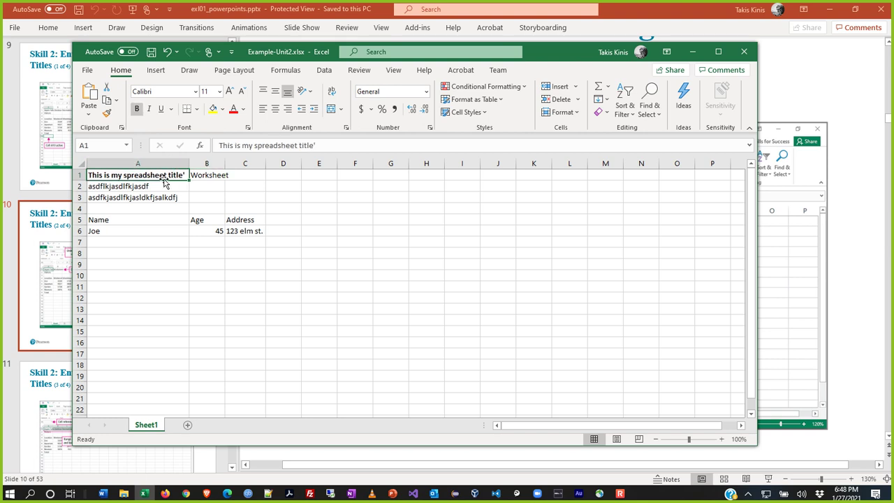
pyautogui.click(220, 91)
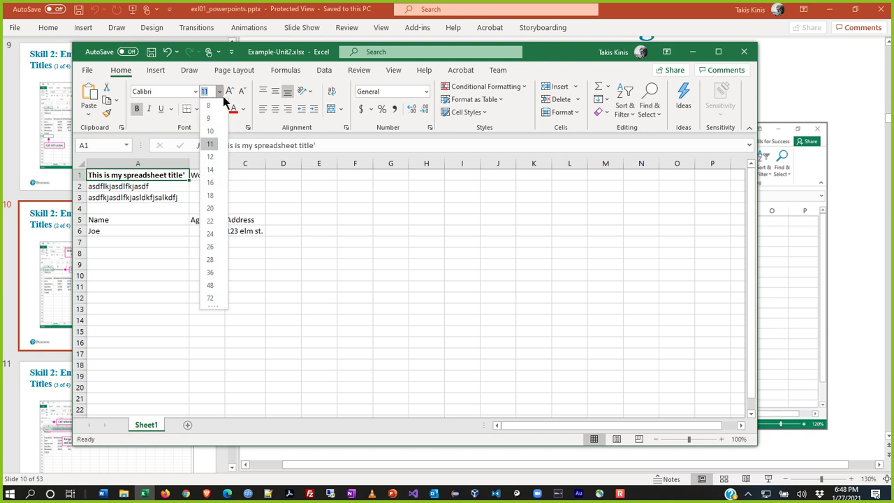
pyautogui.click(212, 187)
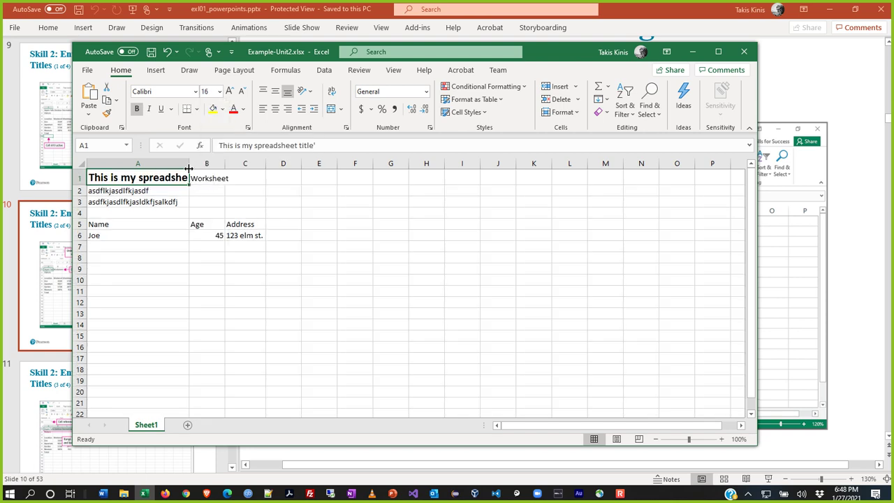
pyautogui.doubleClick(189, 168)
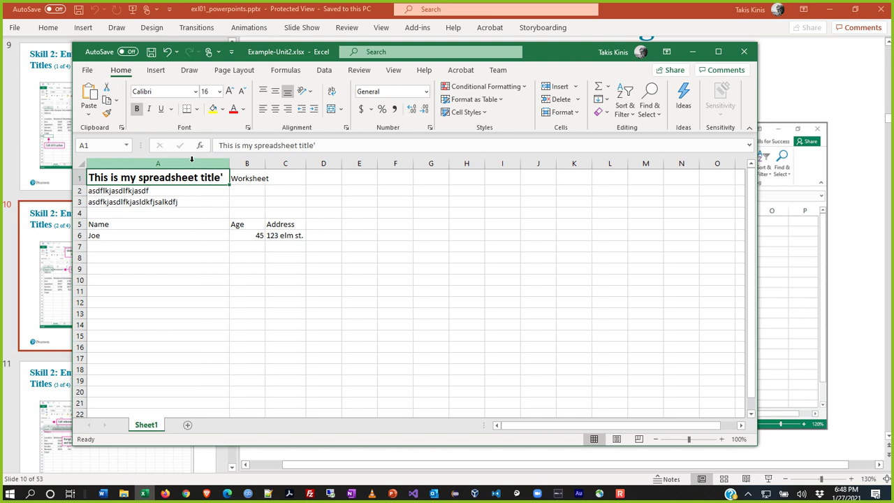
# Delete Worksheet from B1 and narrow column A so the title spills across
pyautogui.click(249, 180)
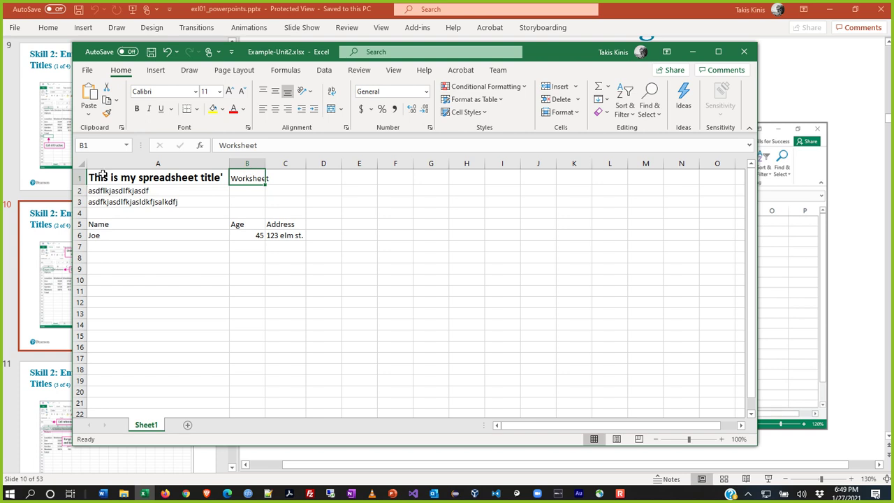
pyautogui.click(241, 165)
pyautogui.click(246, 172)
pyautogui.moveTo(246, 172); pyautogui.dragTo(265, 187)
pyautogui.click(240, 181)
pyautogui.press('Delete')
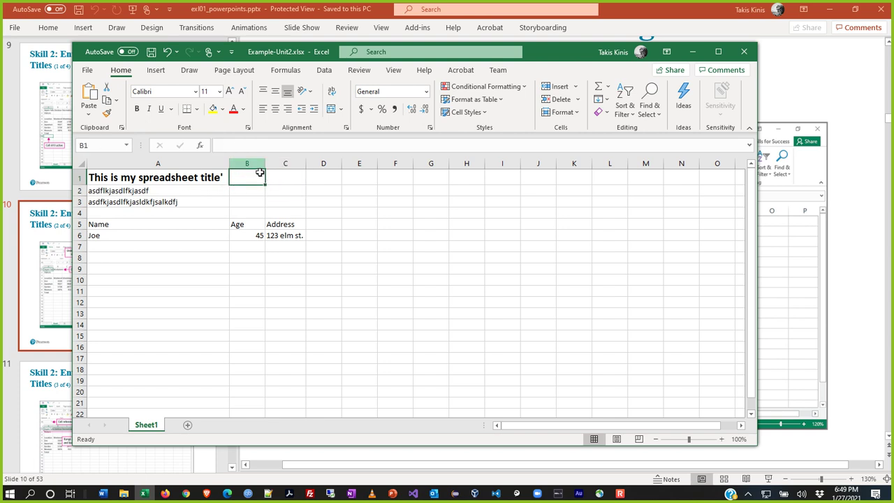
pyautogui.moveTo(229, 163); pyautogui.dragTo(128, 165)
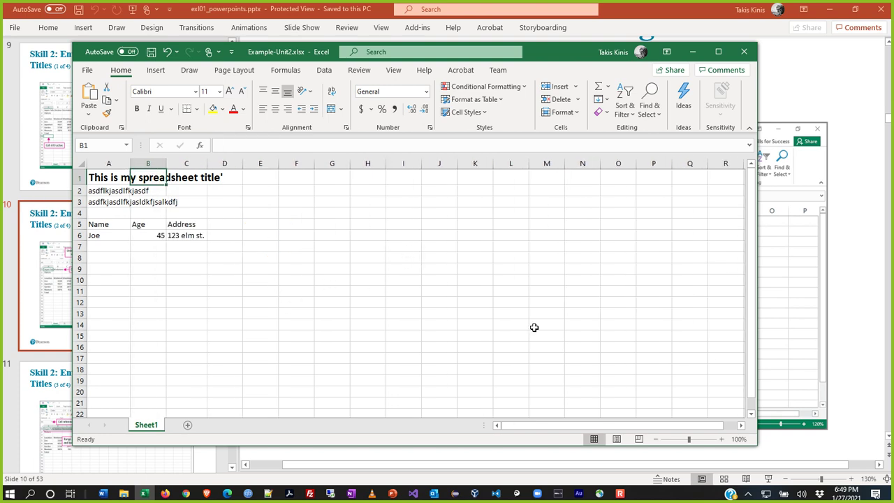
# Switch to PowerPoint on slide 10, Skill 2 (2 of 4), showing the truncated value example
pyautogui.hotkey('alt', 'Tab')
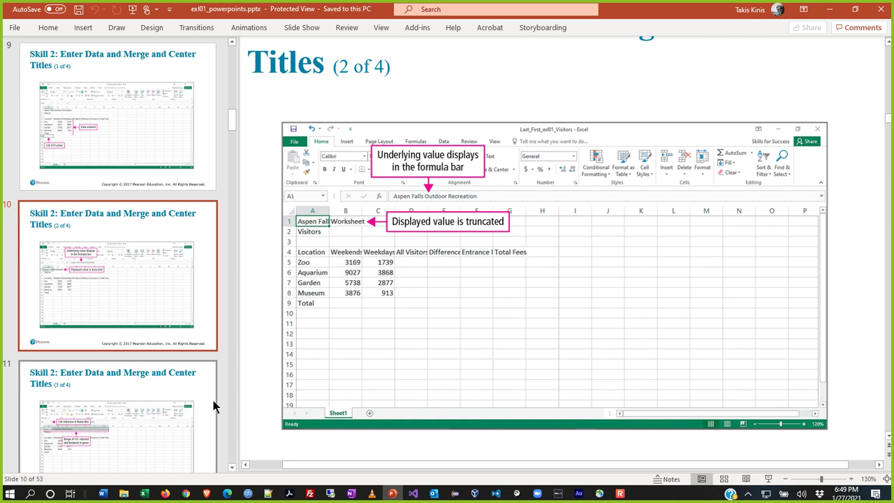
# Back in Excel, select A1:D1 and Merge & Center the title across them
pyautogui.hotkey('alt', 'Tab')
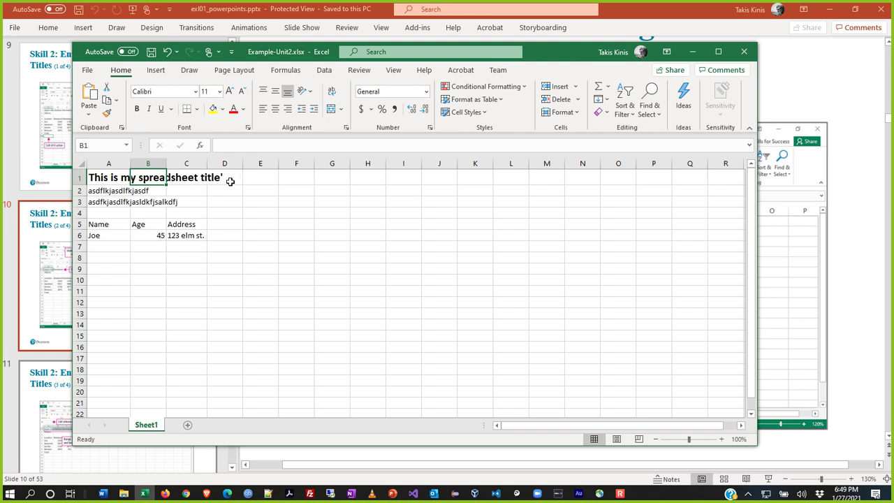
pyautogui.click(102, 176)
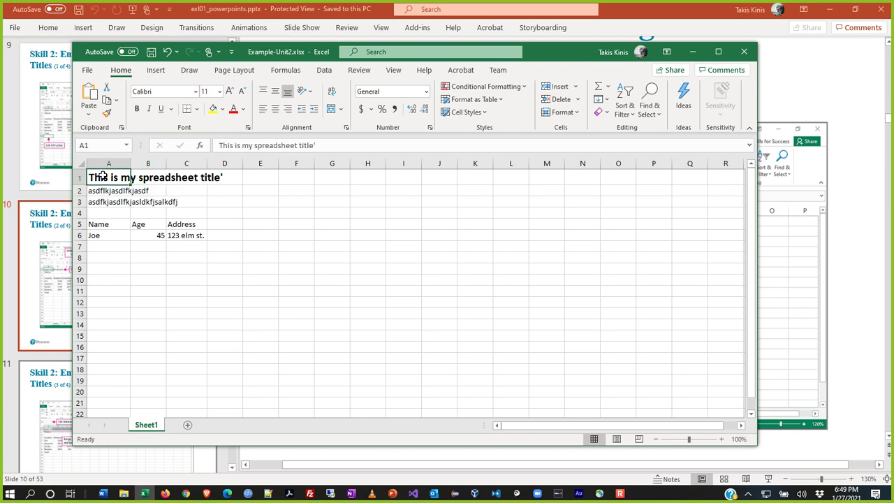
pyautogui.moveTo(102, 176); pyautogui.dragTo(224, 179)
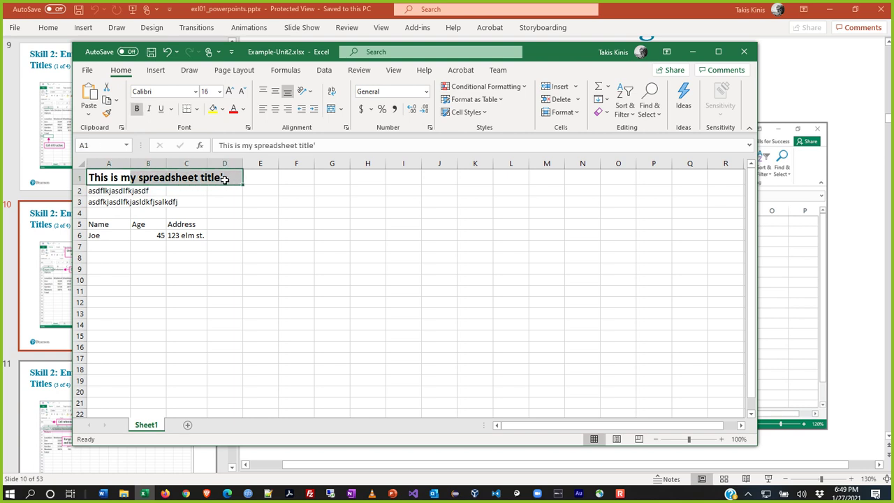
pyautogui.click(334, 112)
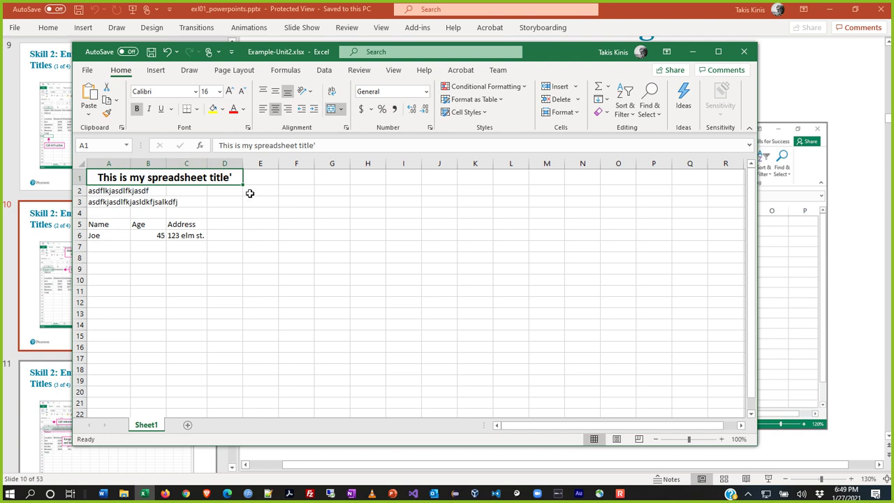
# Check the merged title cell against its neighbours, then expand the Merge & Center options
pyautogui.press('Down')
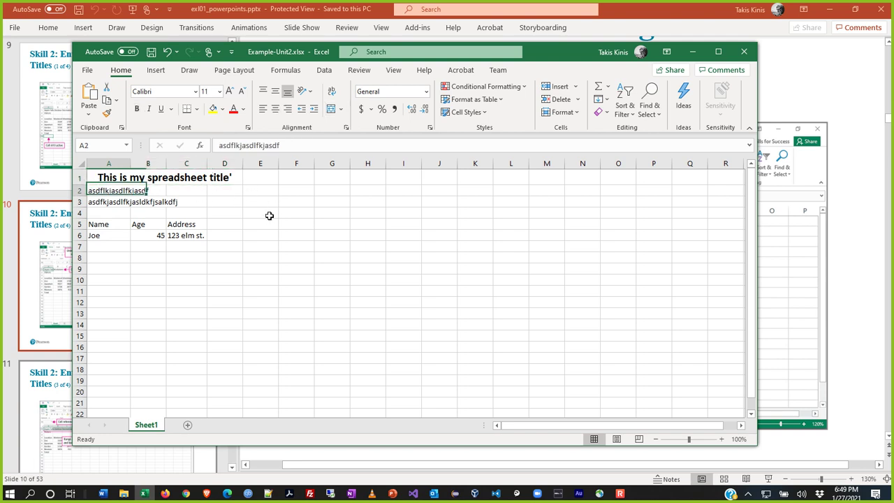
pyautogui.press('Down')
pyautogui.press('Up')
pyautogui.press('Up')
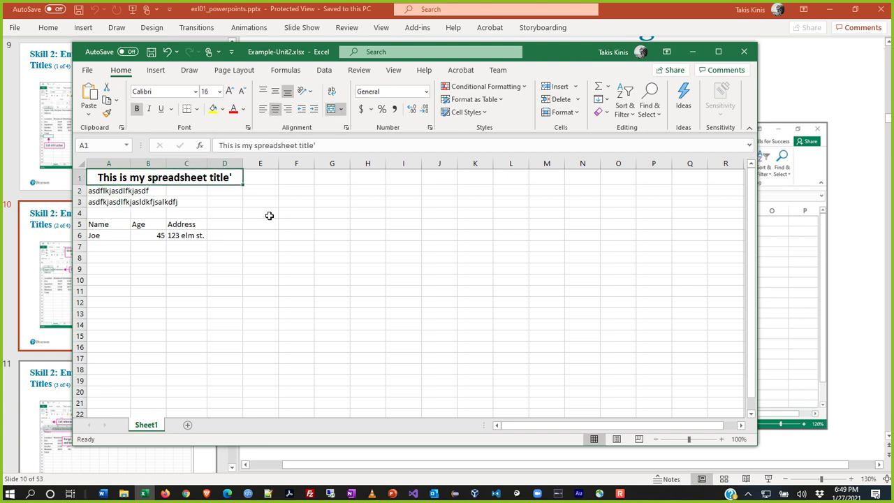
pyautogui.press('Right')
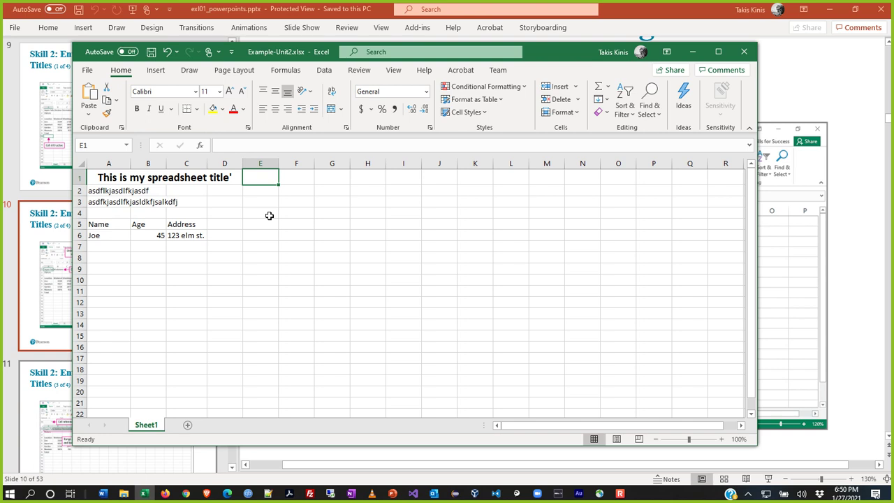
pyautogui.press('Left')
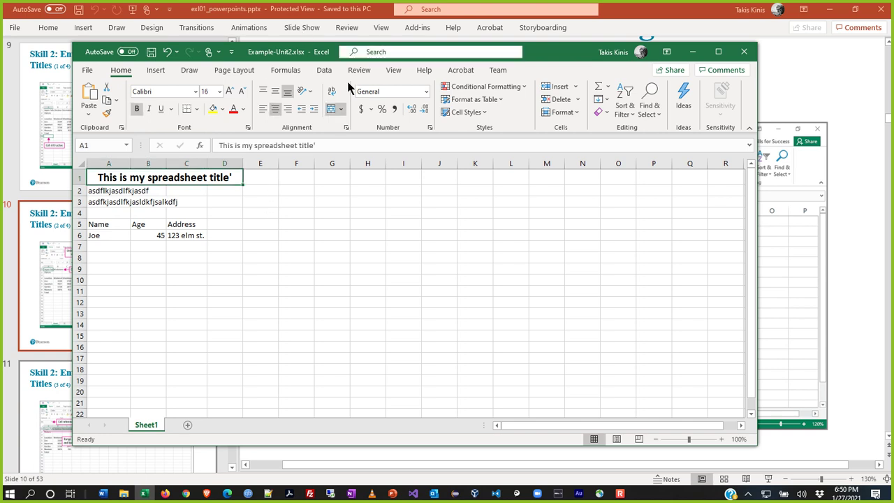
pyautogui.click(341, 111)
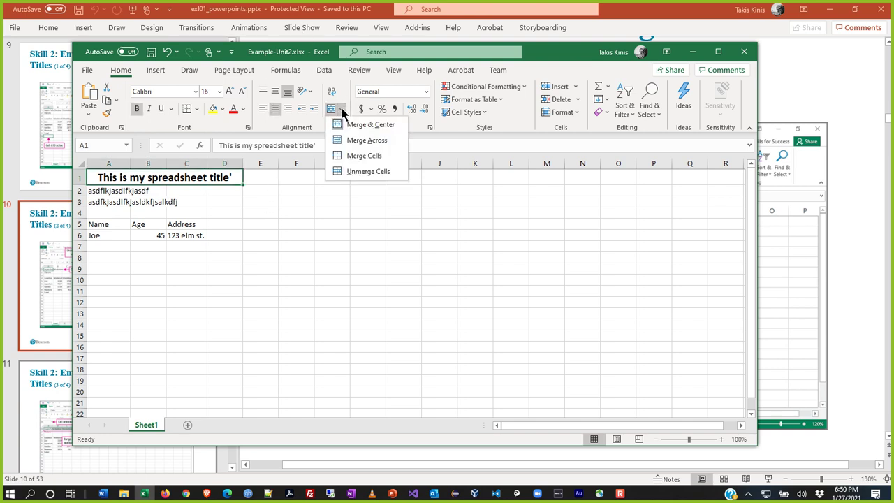
# Unmerge the title cells and left-align the title in A1
pyautogui.click(359, 173)
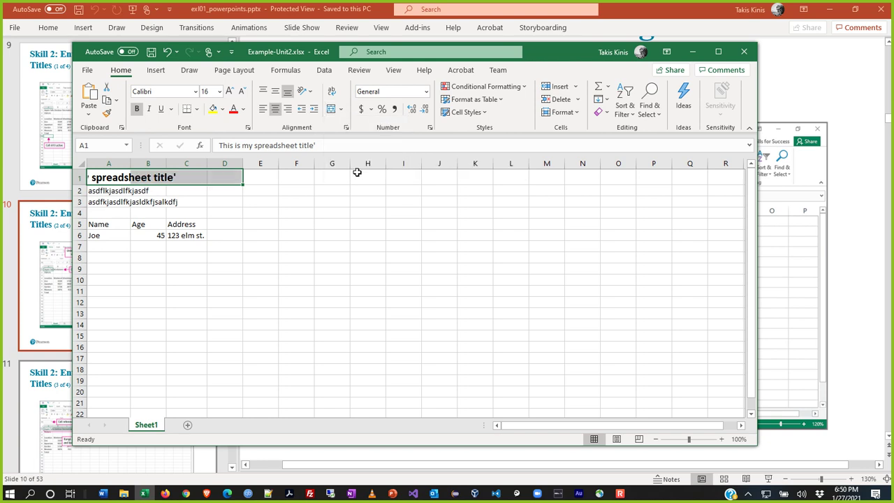
pyautogui.click(391, 222)
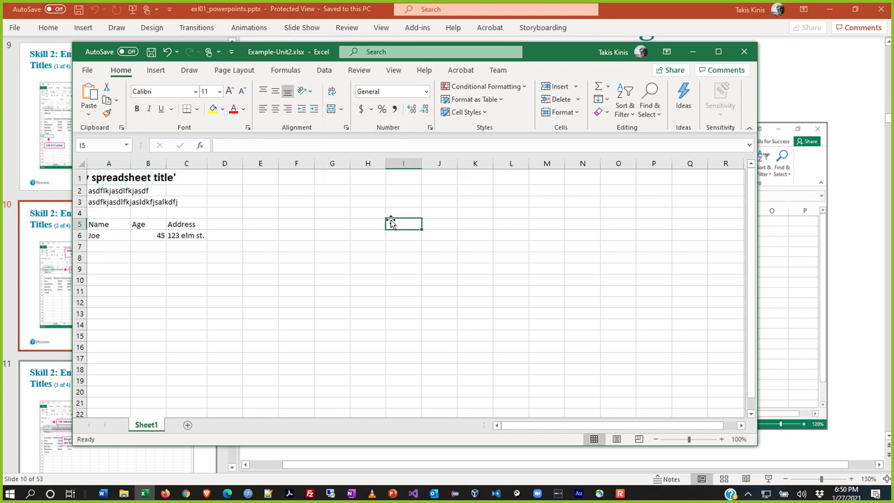
pyautogui.click(106, 181)
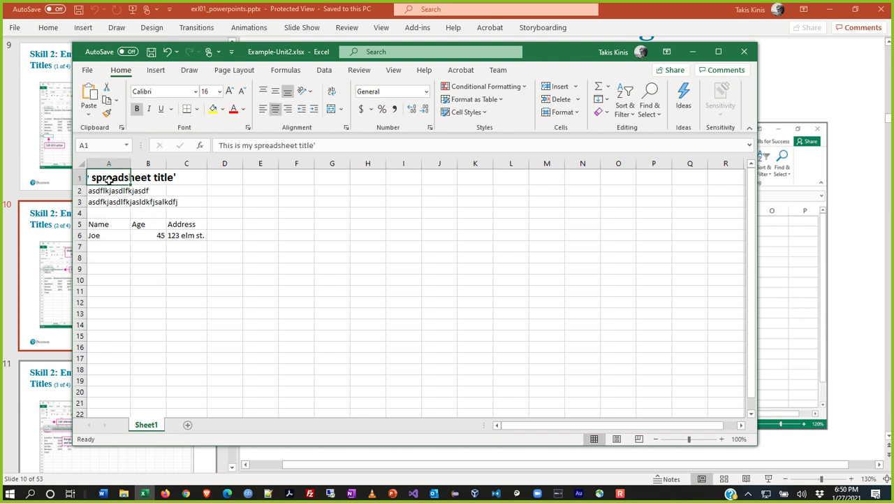
pyautogui.click(263, 109)
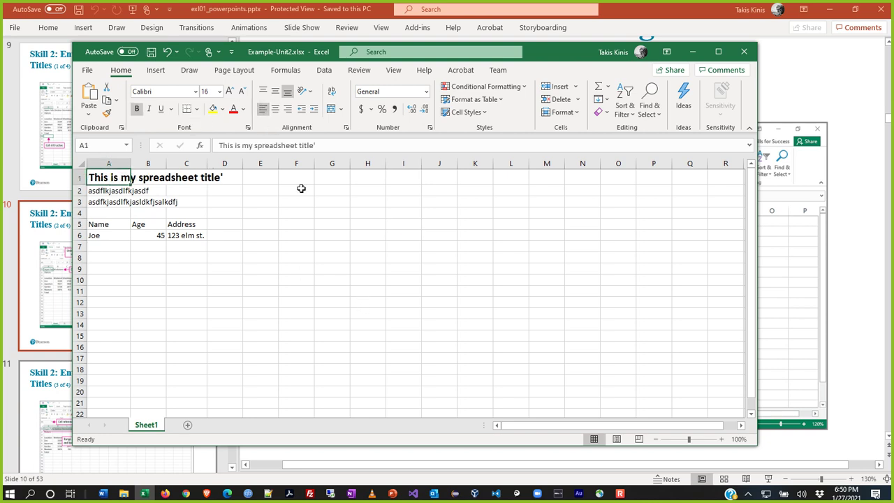
# Merge and center the title across A1:D1 again, then return to PowerPoint
pyautogui.keyDown('shift'); pyautogui.click(226, 175); pyautogui.keyUp('shift')
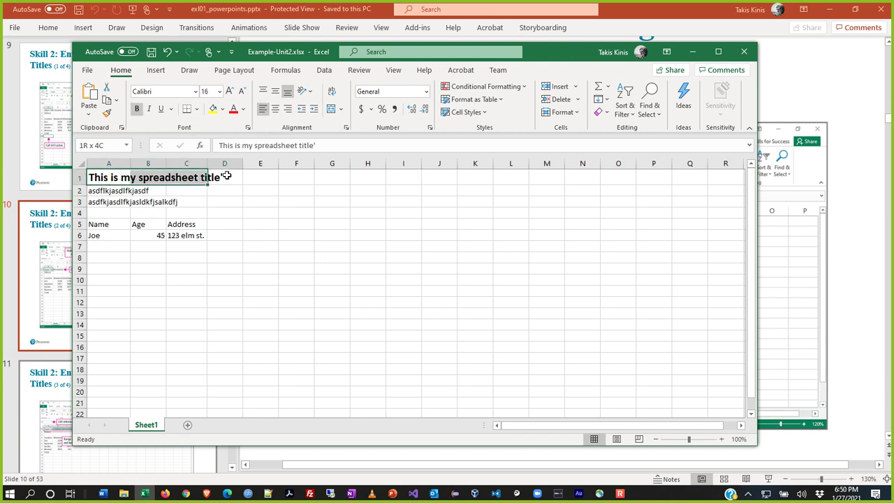
pyautogui.click(331, 109)
pyautogui.click(294, 213)
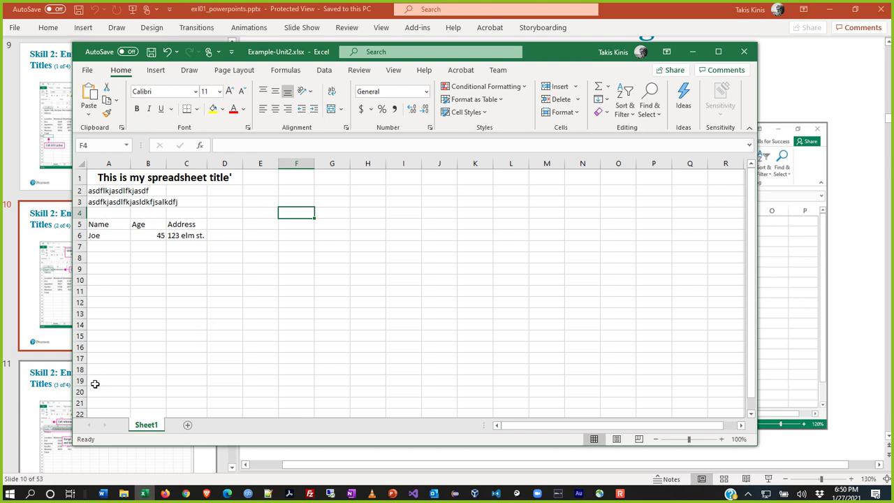
pyautogui.hotkey('alt', 'Tab')
pyautogui.scroll(-4, 210, 398)
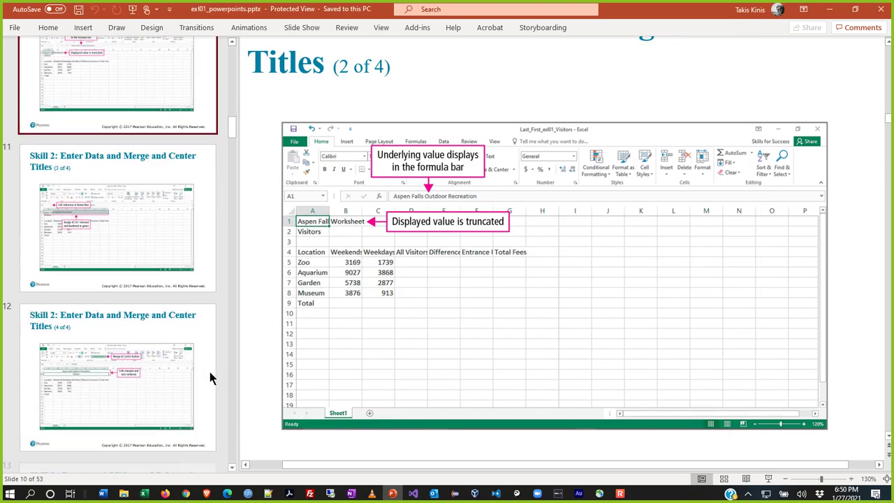
# Step through Merge and Center Titles slides 11, 10, 11 and 12, reaching slide 13
pyautogui.click(199, 224)
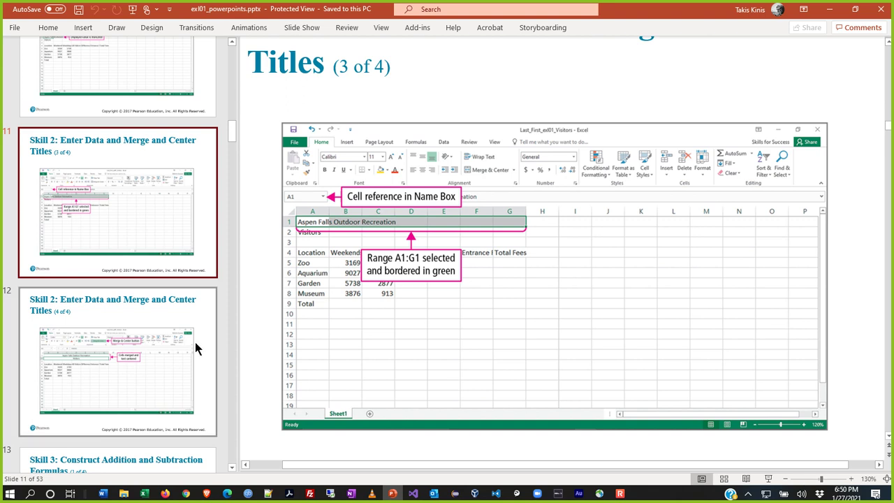
pyautogui.scroll(2, 140, 188)
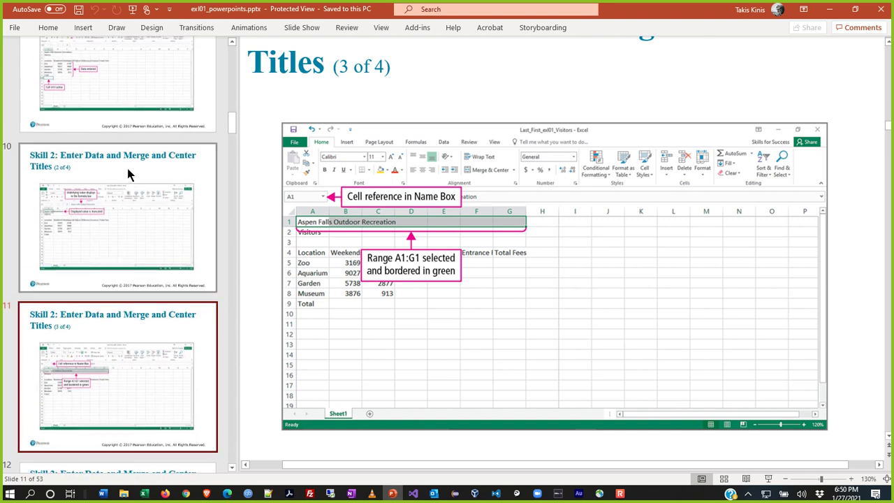
pyautogui.click(136, 202)
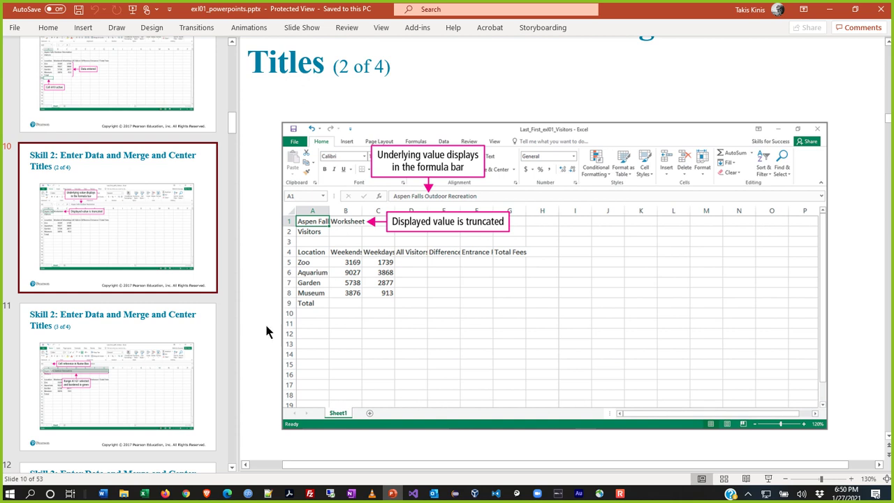
pyautogui.click(200, 326)
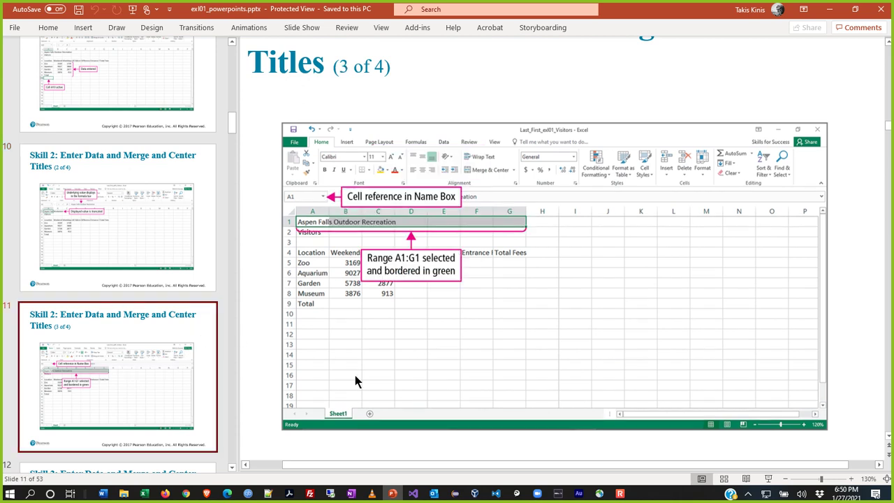
pyautogui.scroll(-1, 248, 356)
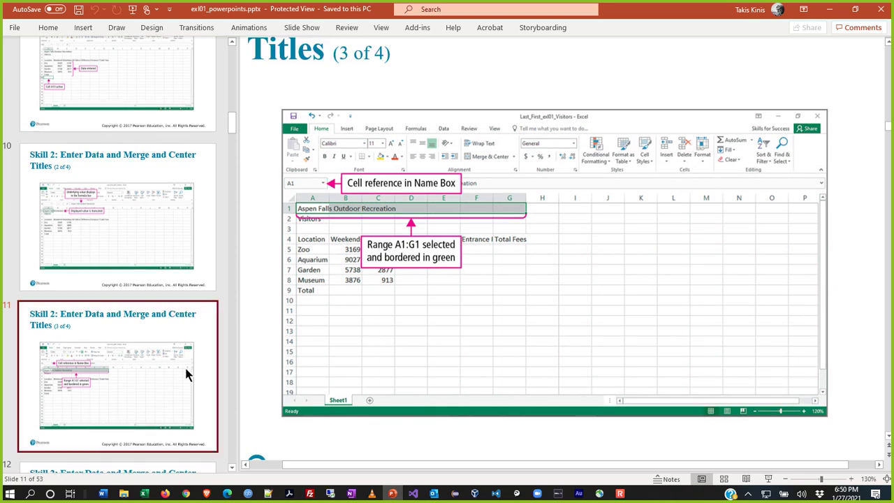
pyautogui.scroll(-5, 184, 365)
pyautogui.click(206, 248)
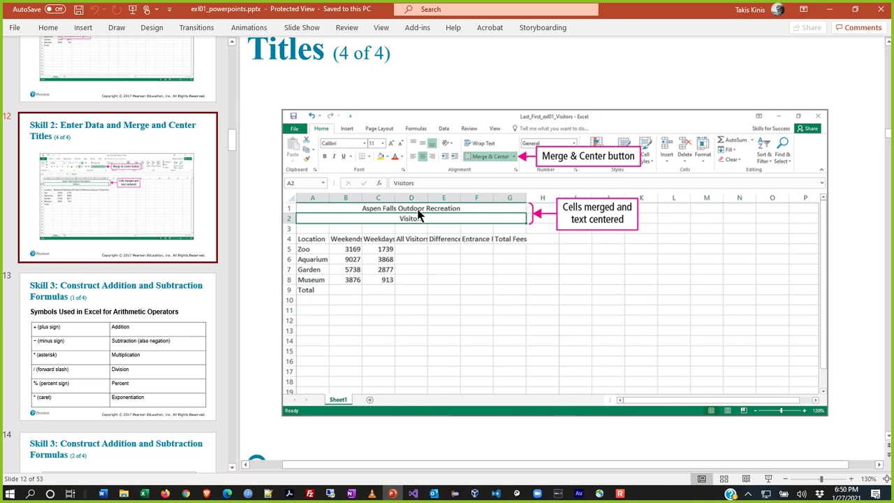
pyautogui.click(197, 320)
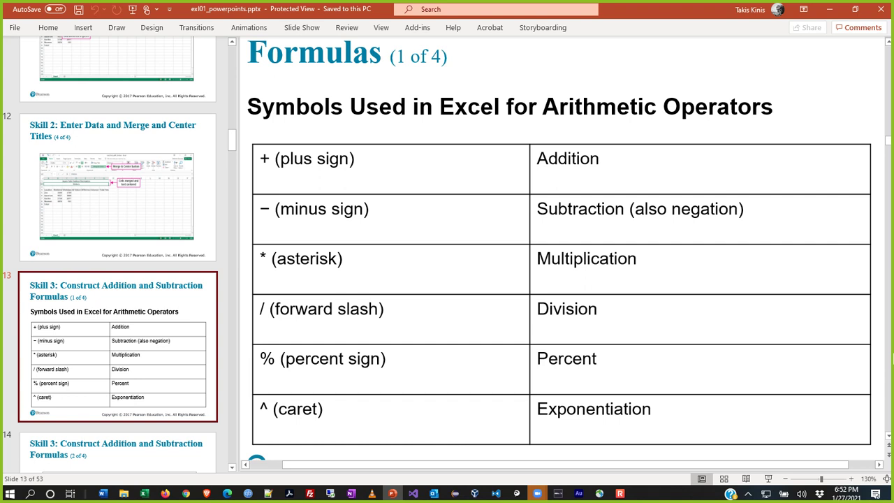
# Bring the Example-Unit2 workbook in Excel to the front over slide 13
pyautogui.hotkey('alt', 'Tab')
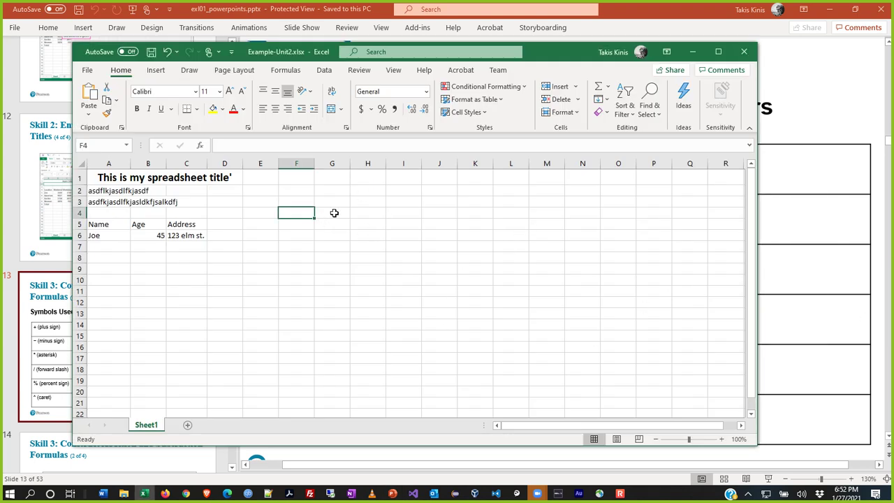
# Type 50% into G4, clear it, then re-enter it as .5 so it shows 50%
pyautogui.click(333, 212)
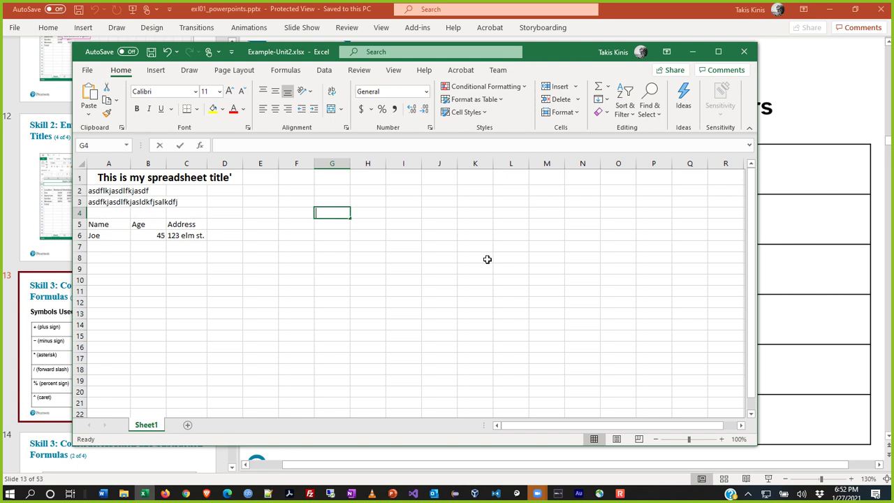
pyautogui.write('50%')
pyautogui.press('Return')
pyautogui.press('Up')
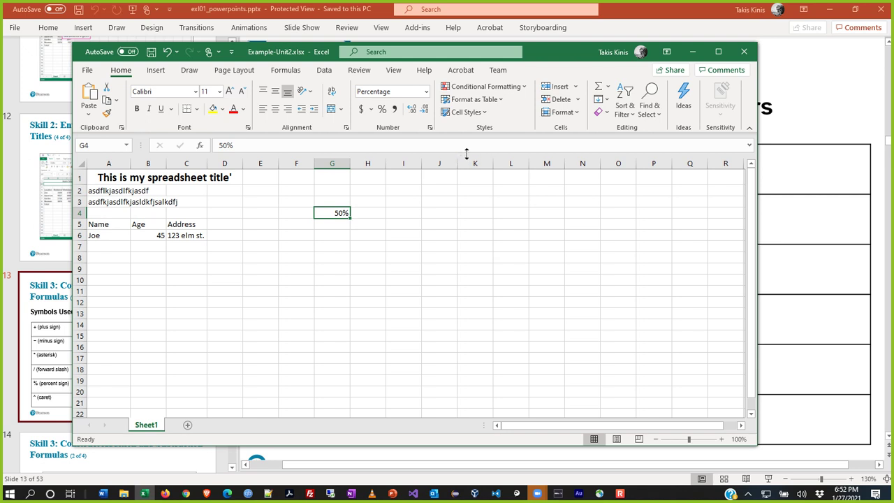
pyautogui.press('BackSpace')
pyautogui.press('Return')
pyautogui.press('Up')
pyautogui.write('.5')
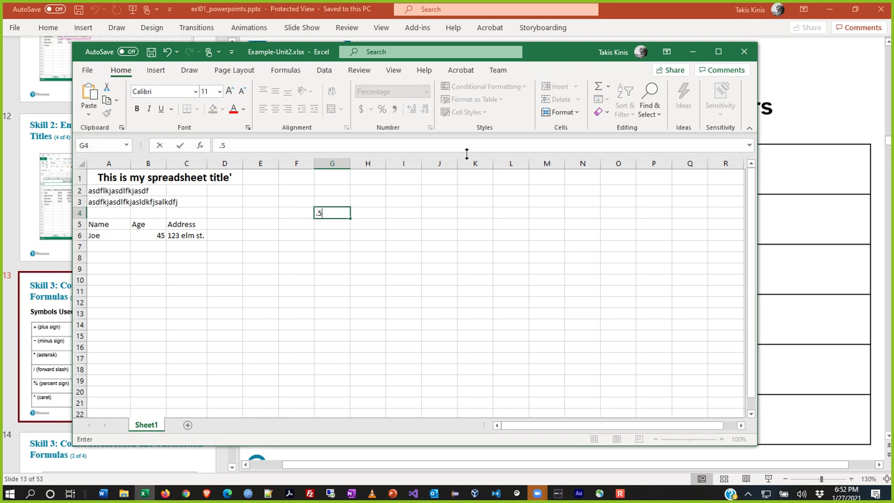
pyautogui.press('Return')
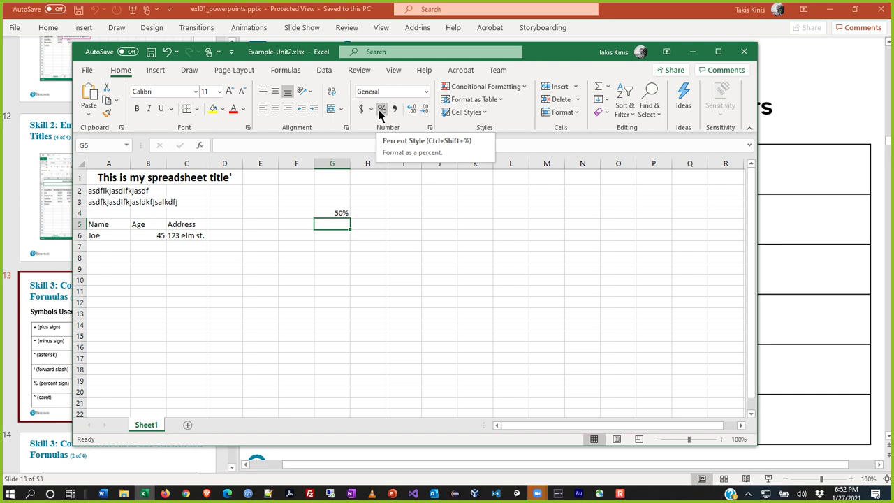
# Enter 1 in I4 and apply Percent Style so it shows 100%
pyautogui.click(402, 214)
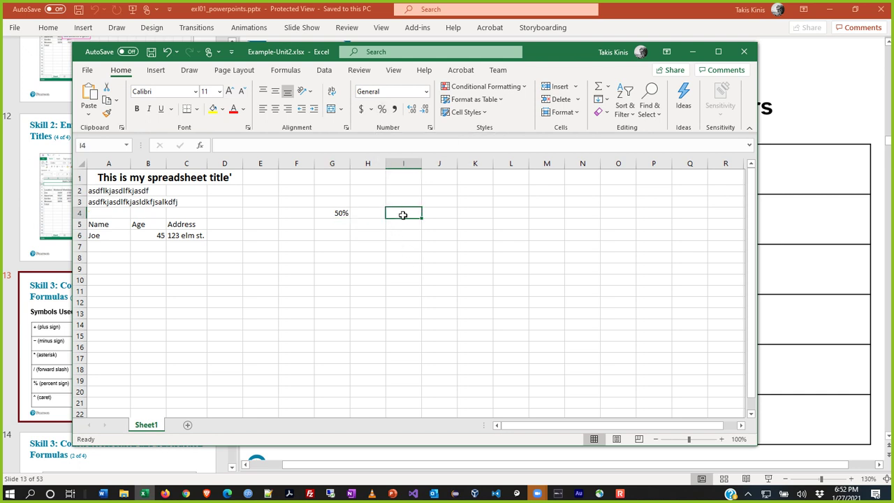
pyautogui.write('1')
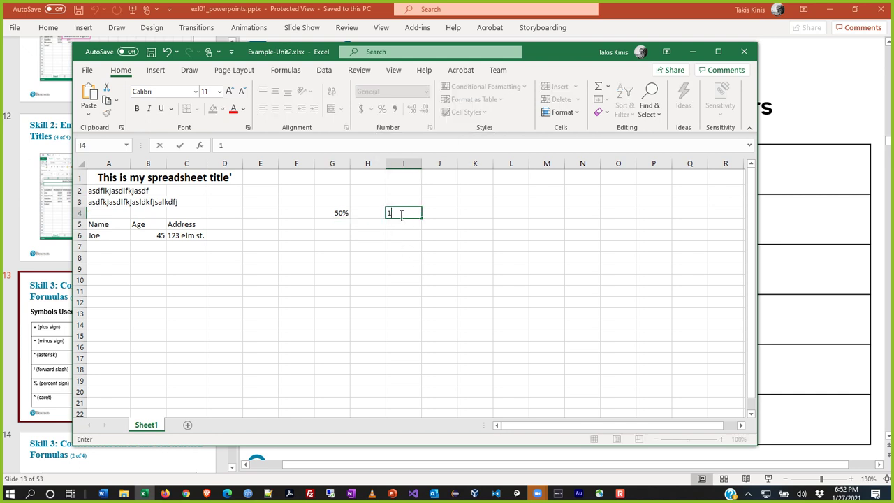
pyautogui.hotkey('ctrl', 'Return')
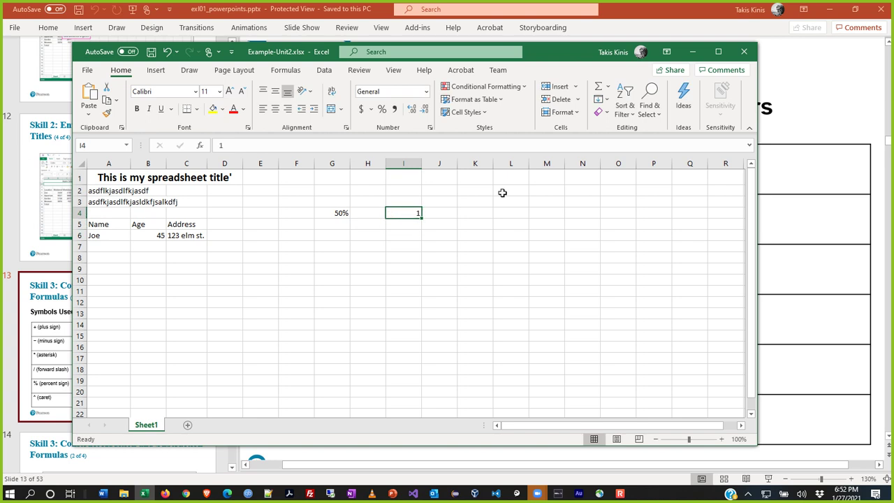
pyautogui.click(381, 110)
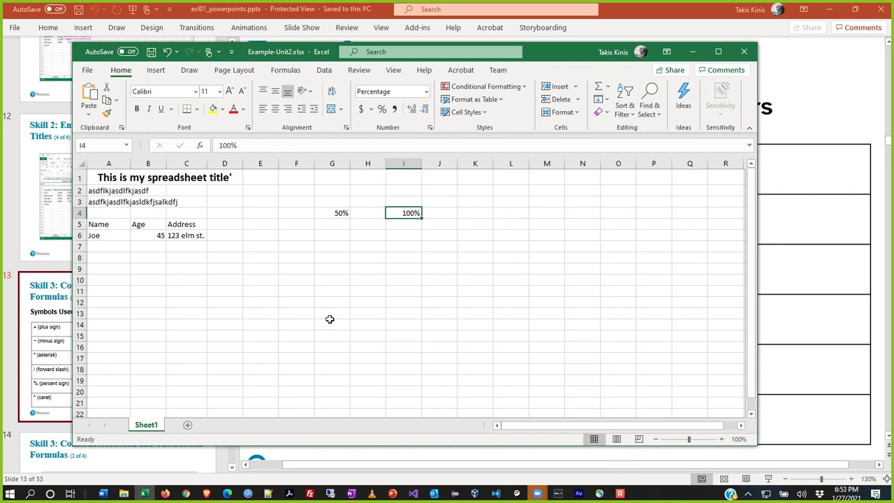
# Replace G4's value with .25 so it displays 25%
pyautogui.click(332, 213)
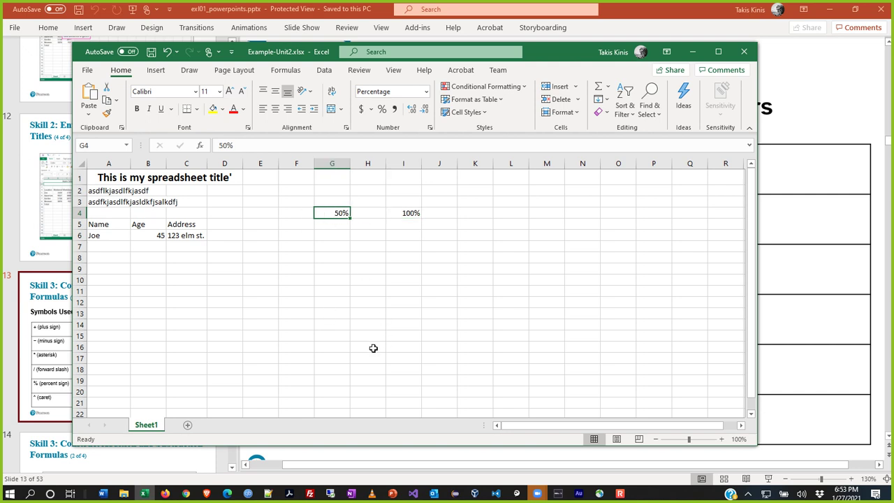
pyautogui.press('Down')
pyautogui.press('Up')
pyautogui.write('.25')
pyautogui.press('Return')
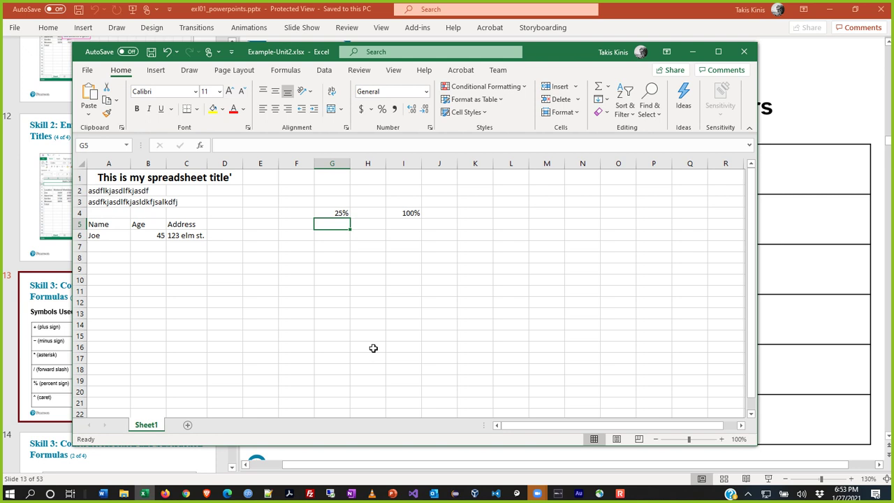
# Inspect G4's number format in the Number Format list unchanged, then return to PowerPoint
pyautogui.click(339, 211)
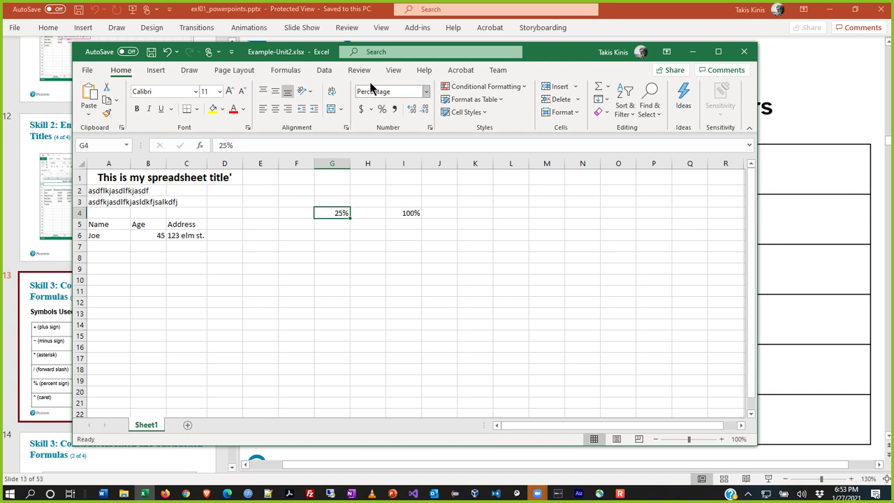
pyautogui.click(407, 177)
pyautogui.click(425, 92)
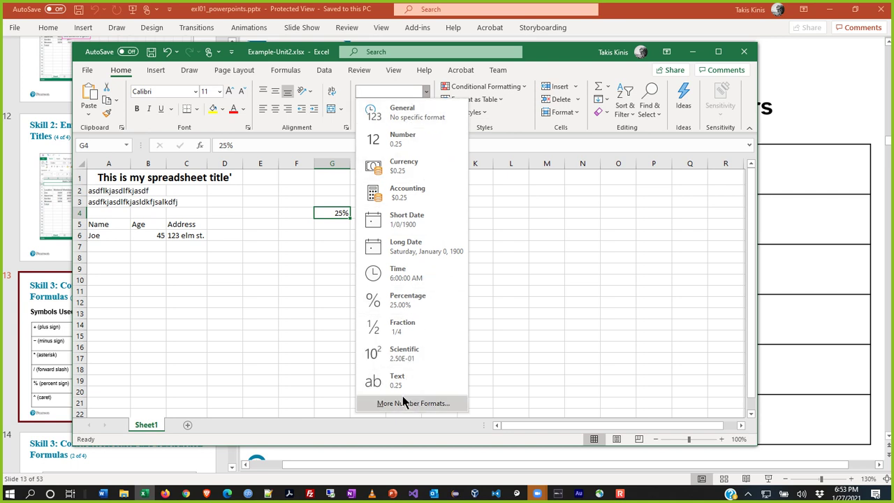
pyautogui.click(303, 284)
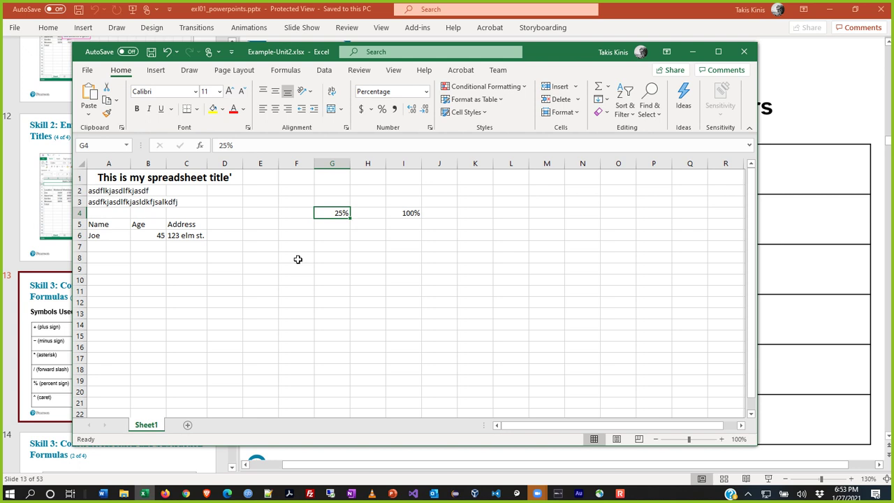
pyautogui.click(11, 323)
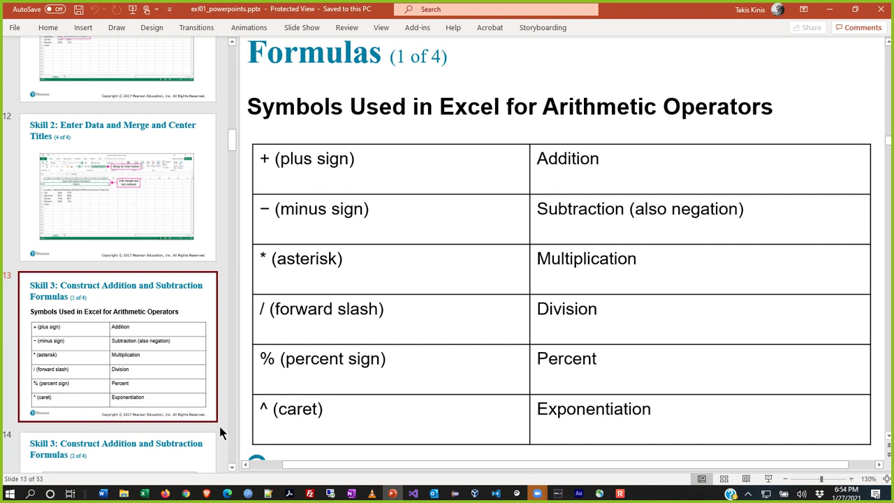
# Go to slide 14, Construct Addition and Subtraction Formulas (2 of 4)
pyautogui.scroll(-2, 218, 423)
pyautogui.scroll(-1, 218, 414)
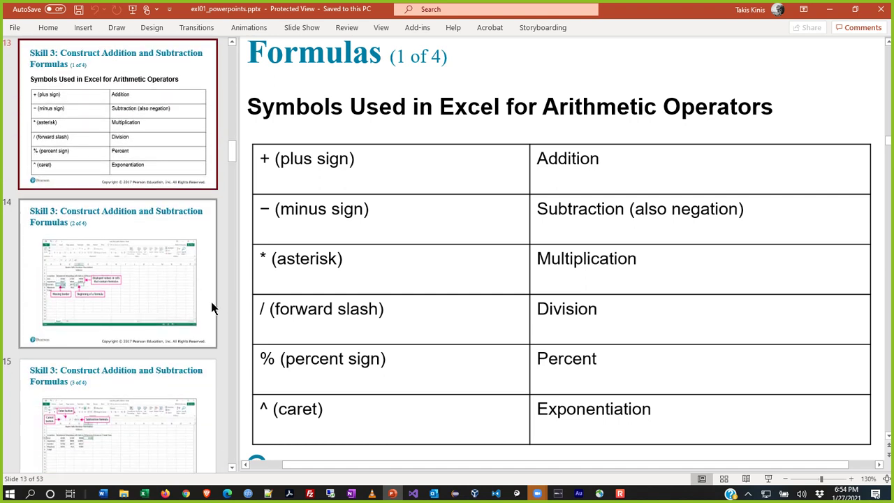
pyautogui.click(211, 302)
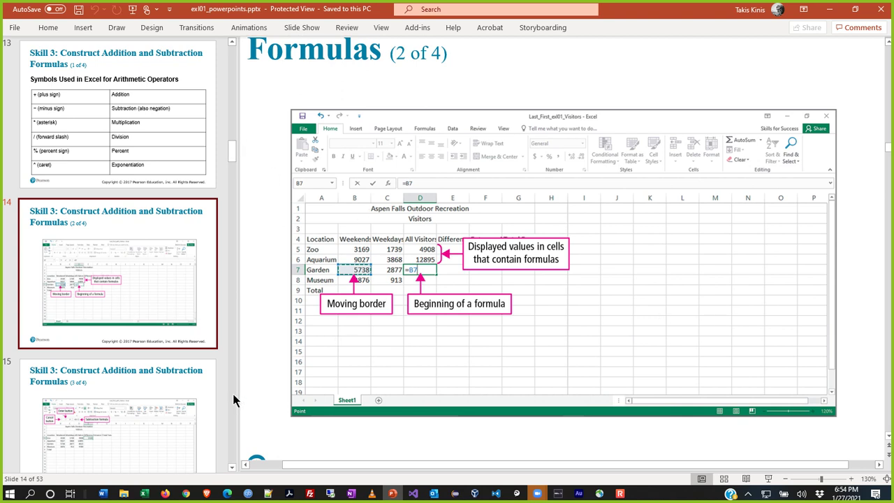
# In Excel, enter 654, 654 and 65 into F8 through F10
pyautogui.hotkey('alt', 'Tab')
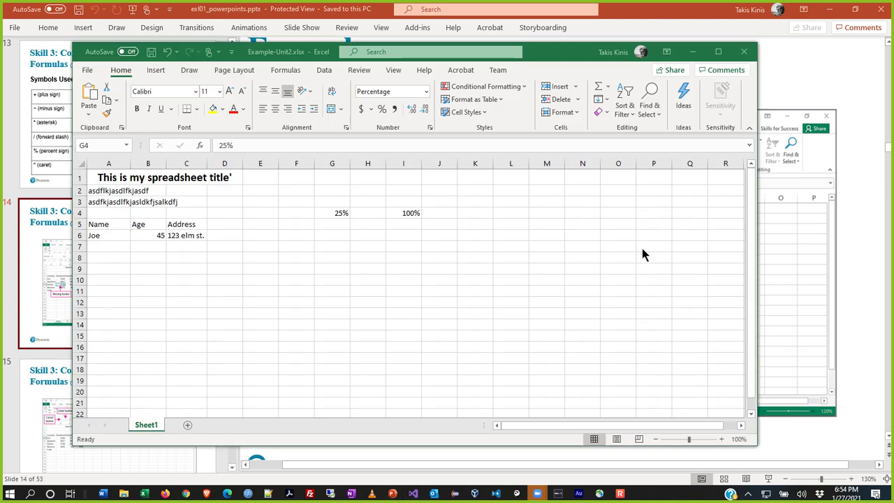
pyautogui.click(289, 259)
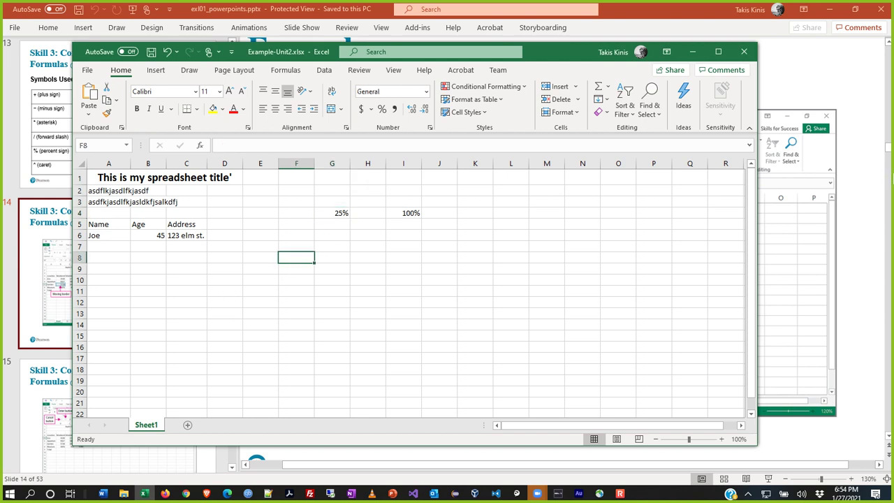
pyautogui.write('654')
pyautogui.press('Return')
pyautogui.write('654')
pyautogui.press('Return')
pyautogui.write('65')
pyautogui.press('Return')
pyautogui.write('654')
pyautogui.press('Return')
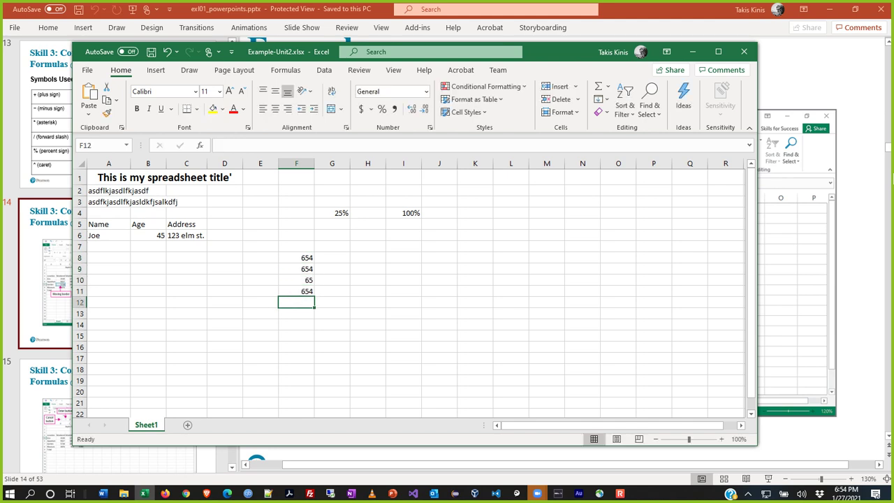
# Continue the column with 321, 97 and 647 down to F14
pyautogui.write('321')
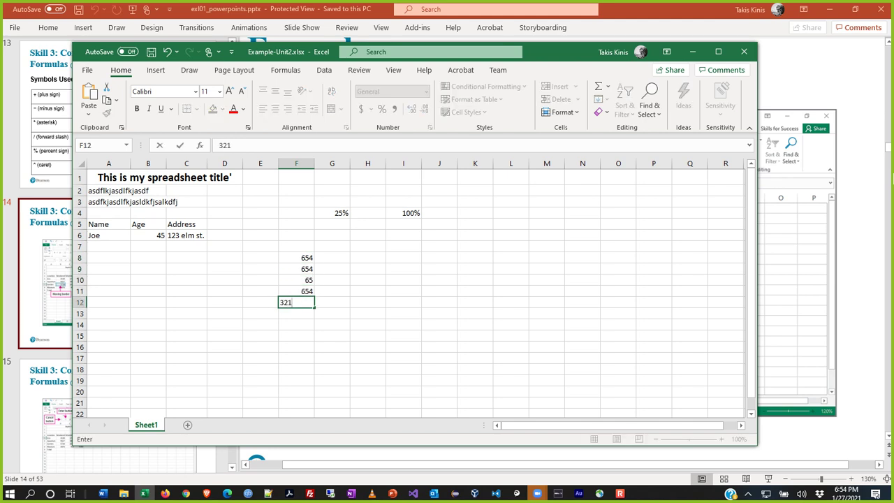
pyautogui.press('Return')
pyautogui.write('97')
pyautogui.press('Return')
pyautogui.write('647')
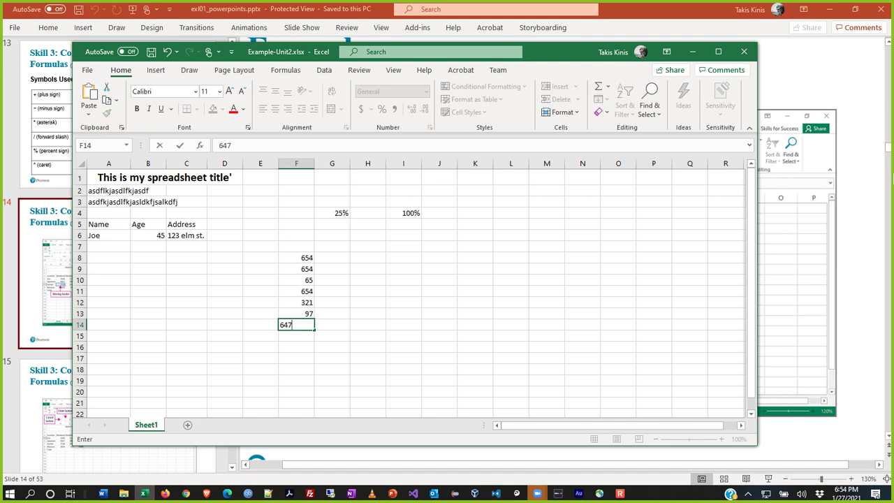
pyautogui.press('Return')
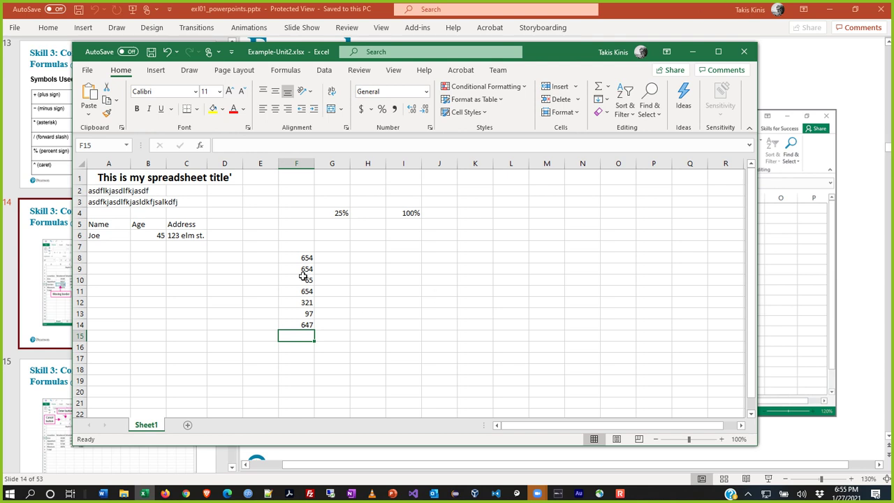
# Select F8:F14 to view their status-bar sum, then begin an = formula in F15
pyautogui.moveTo(305, 258); pyautogui.dragTo(290, 330)
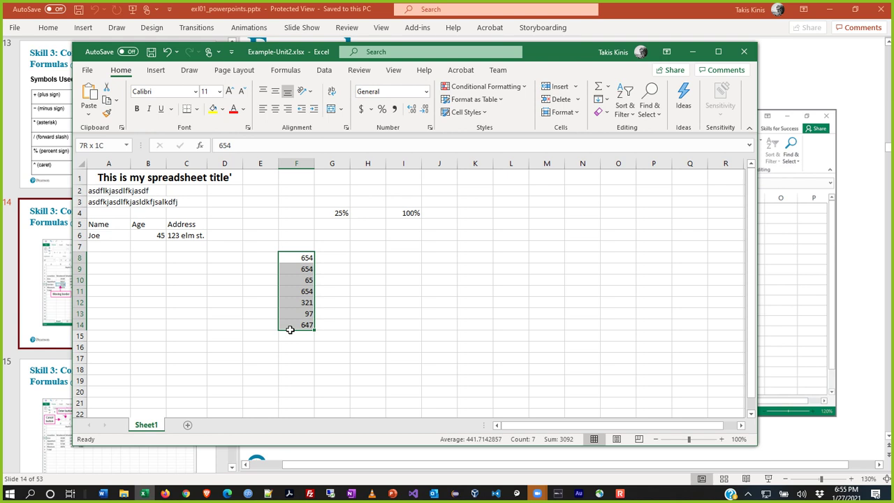
pyautogui.moveTo(290, 330); pyautogui.dragTo(291, 326)
pyautogui.press('Down')
pyautogui.press('Down')
pyautogui.press('Down')
pyautogui.press('Down')
pyautogui.press('Down')
pyautogui.press('Down')
pyautogui.press('Down')
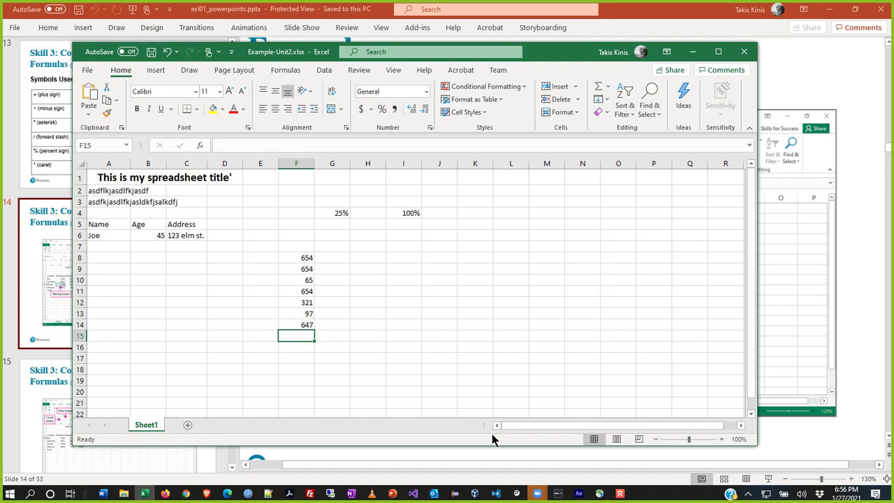
pyautogui.write('=')
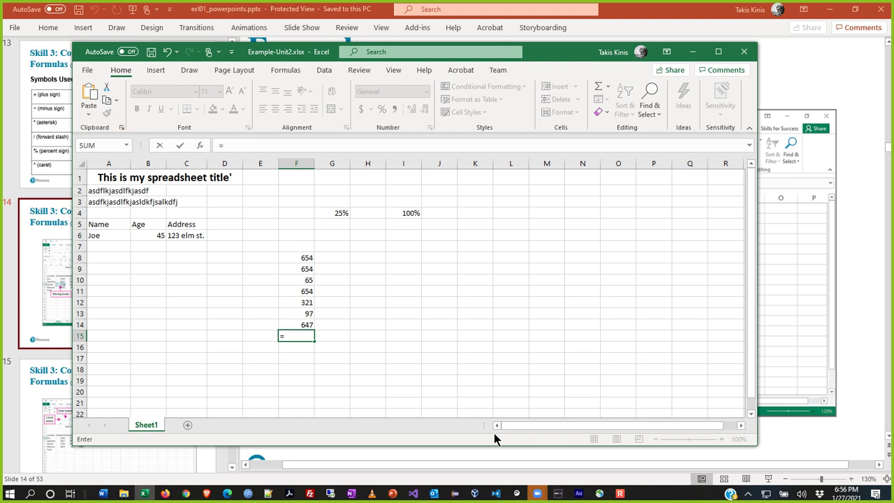
# Build =F8+F9+F10+F11+F12+F13+F14 in F15 to total 3092, then reselect F15 to check it
pyautogui.click(306, 259)
pyautogui.write('+')
pyautogui.click(306, 270)
pyautogui.write('+')
pyautogui.click(298, 279)
pyautogui.write('+')
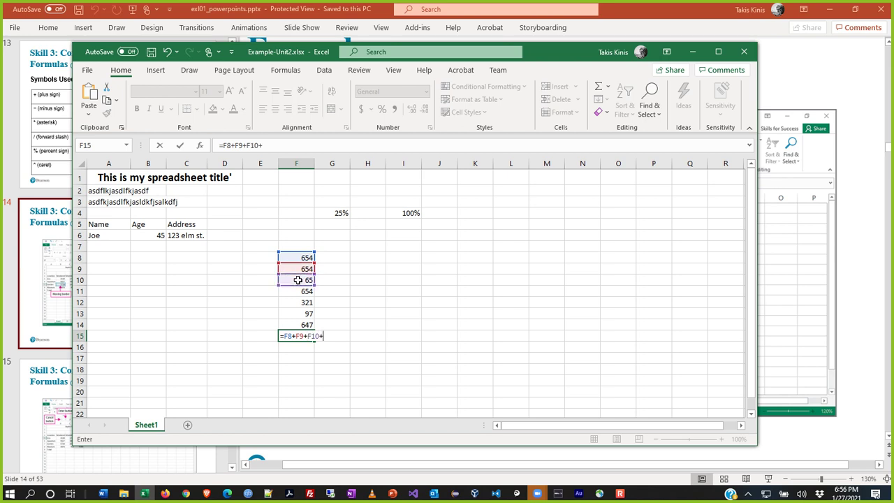
pyautogui.click(311, 291)
pyautogui.write('+')
pyautogui.click(307, 303)
pyautogui.write('+')
pyautogui.click(298, 314)
pyautogui.write('+')
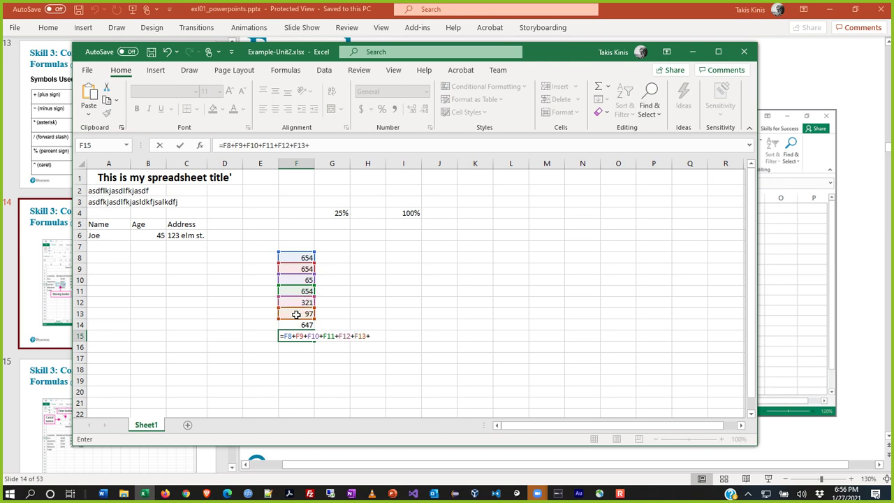
pyautogui.click(299, 322)
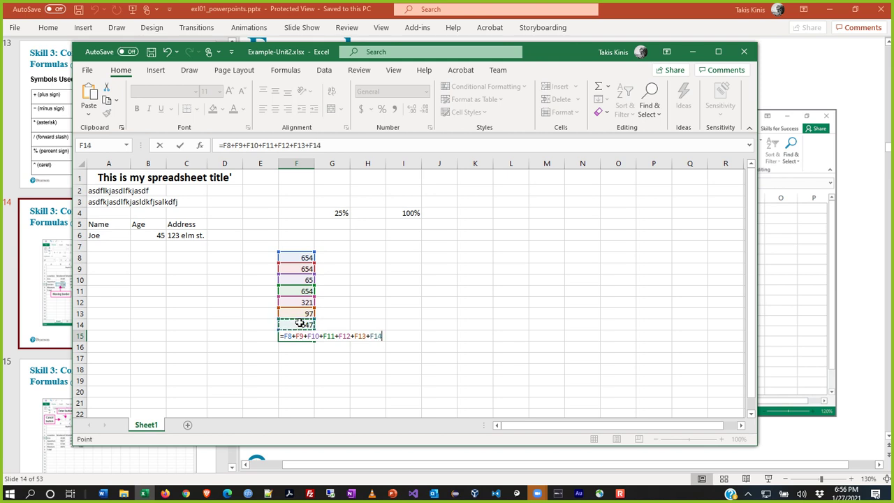
pyautogui.press('Return')
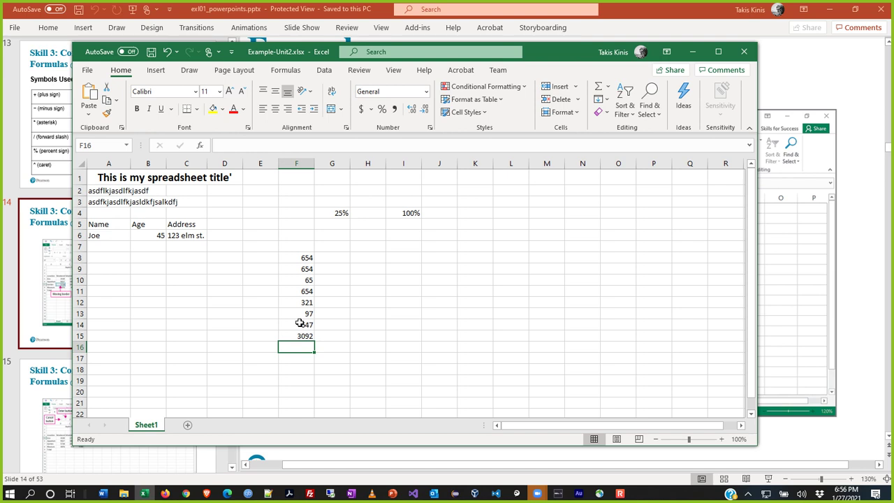
pyautogui.click(288, 335)
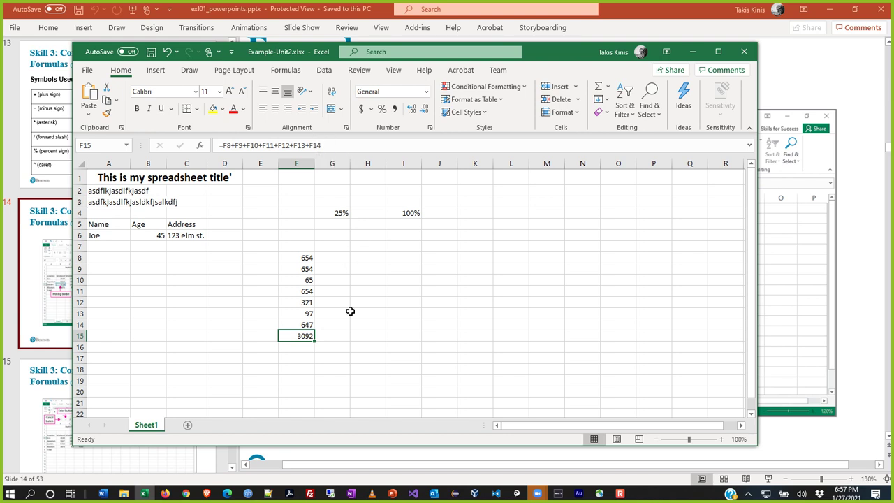
# Replace F15's formula with =SUM(F8:F14), keeping the total at 3092
pyautogui.press('Delete')
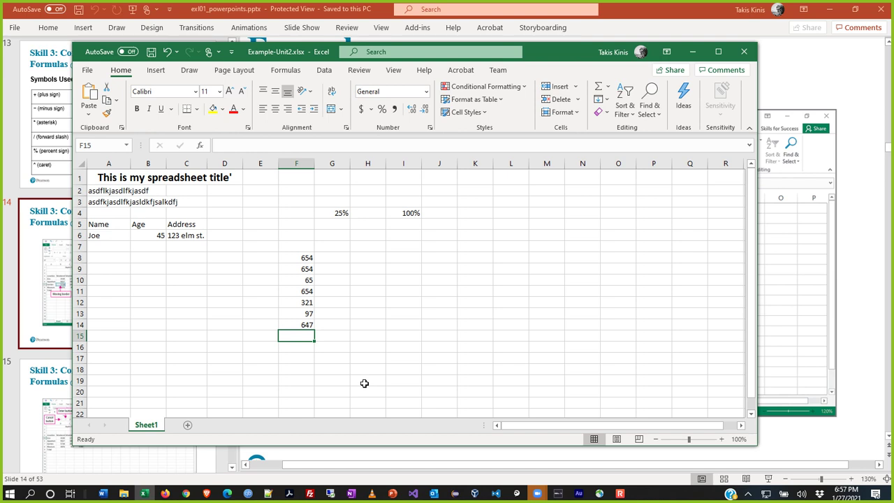
pyautogui.write('=sum')
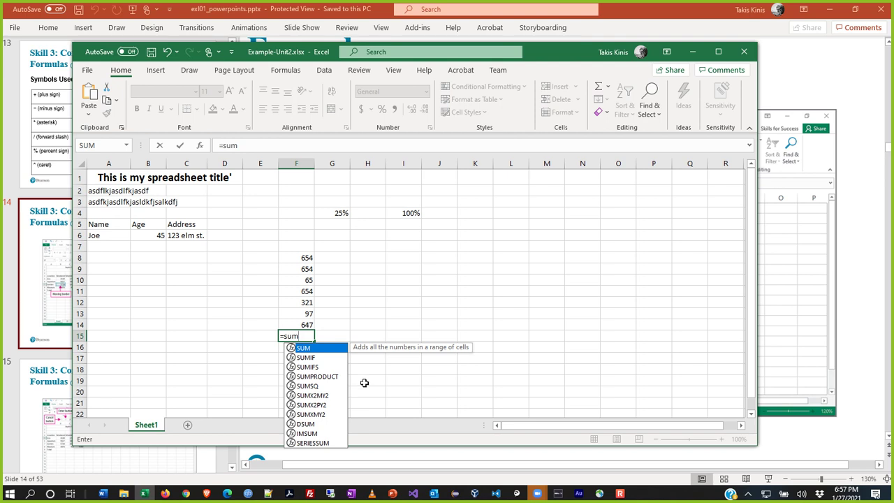
pyautogui.write('(')
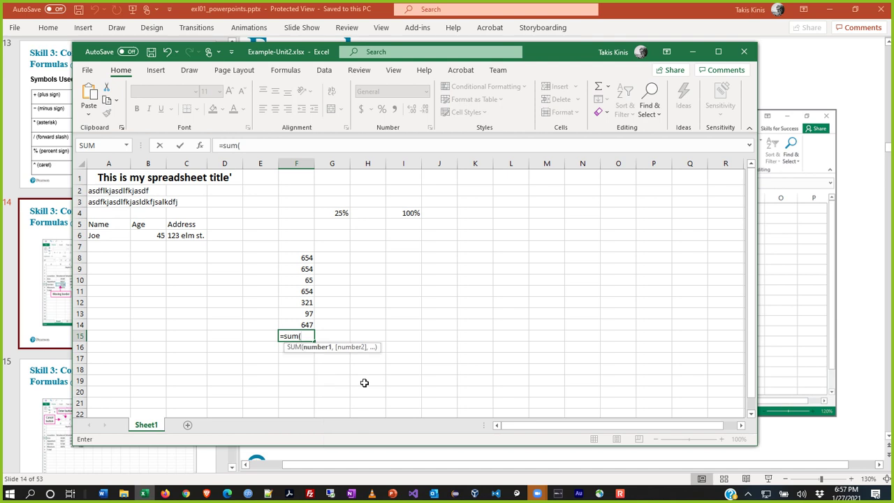
pyautogui.moveTo(298, 257); pyautogui.dragTo(297, 319)
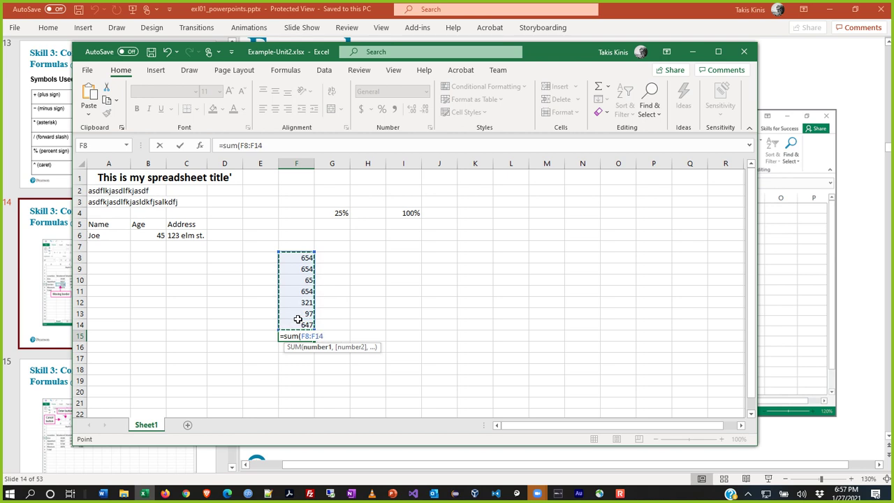
pyautogui.write(')')
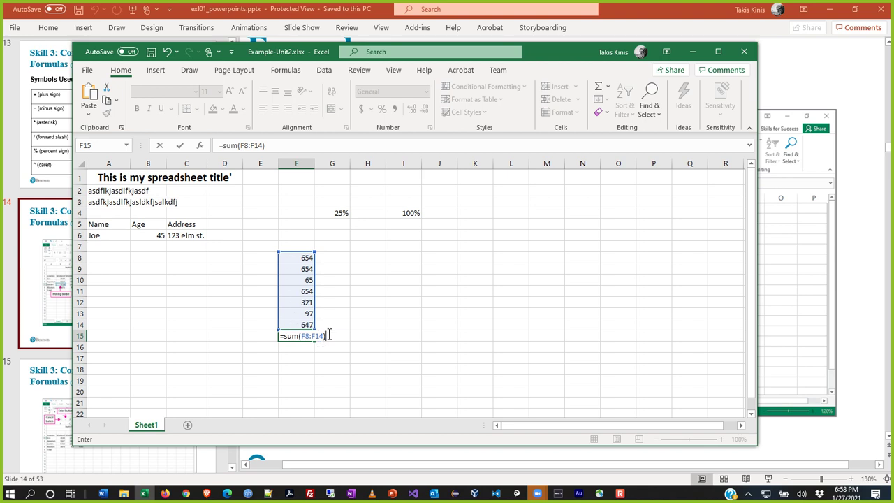
pyautogui.press('Return')
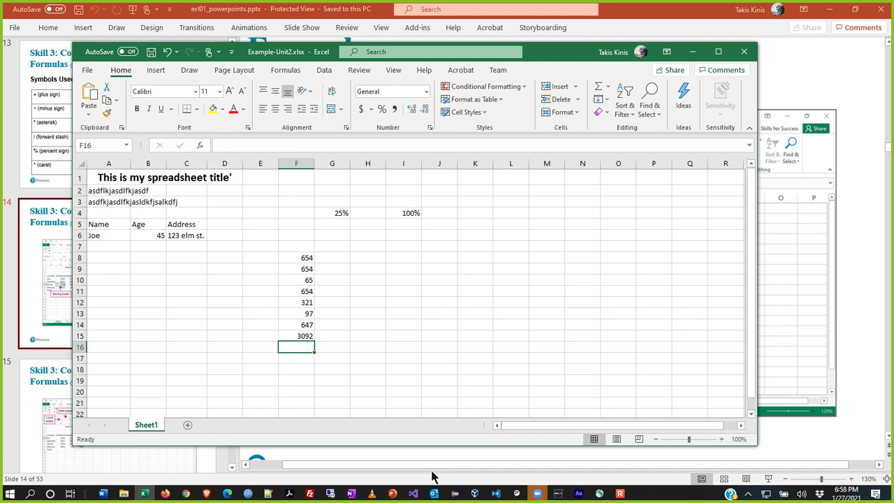
pyautogui.press('Up')
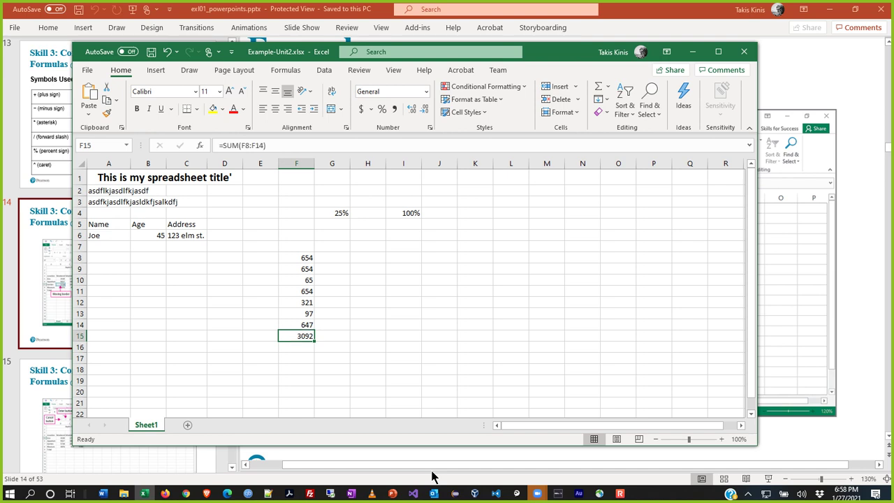
pyautogui.press('Delete')
pyautogui.click(597, 91)
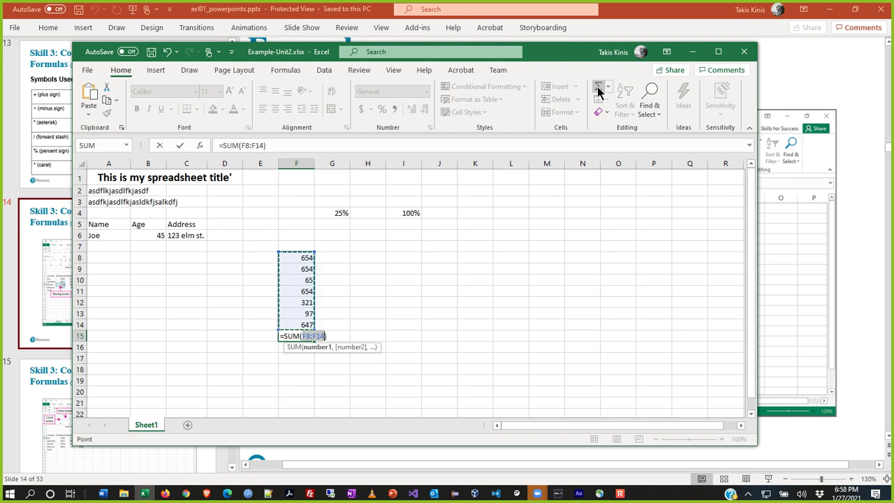
pyautogui.press('Return')
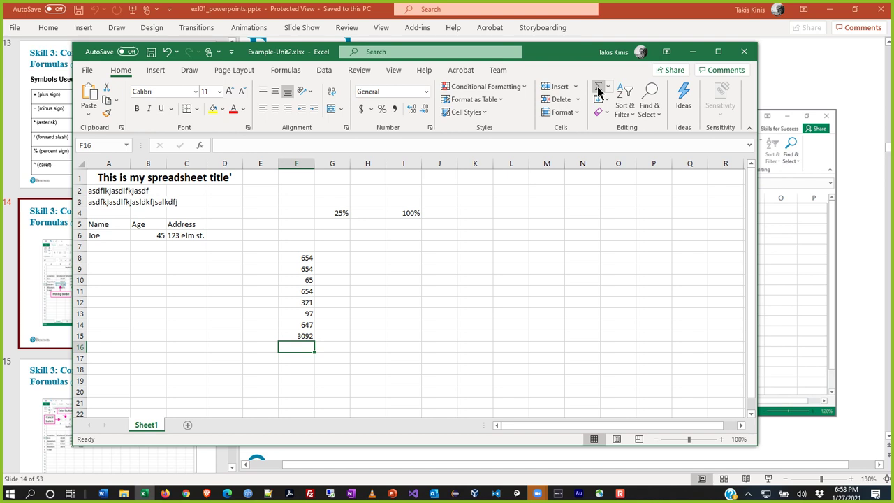
pyautogui.press('Up')
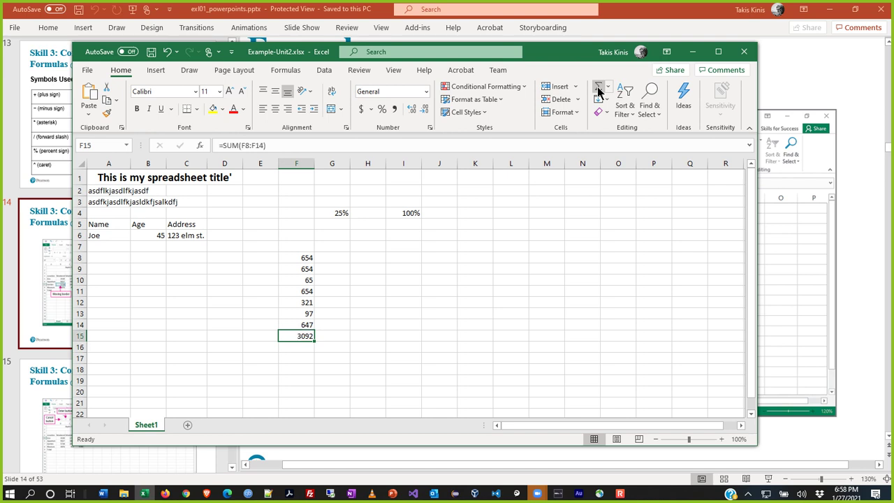
pyautogui.press('Down')
pyautogui.press('Right')
pyautogui.press('Right')
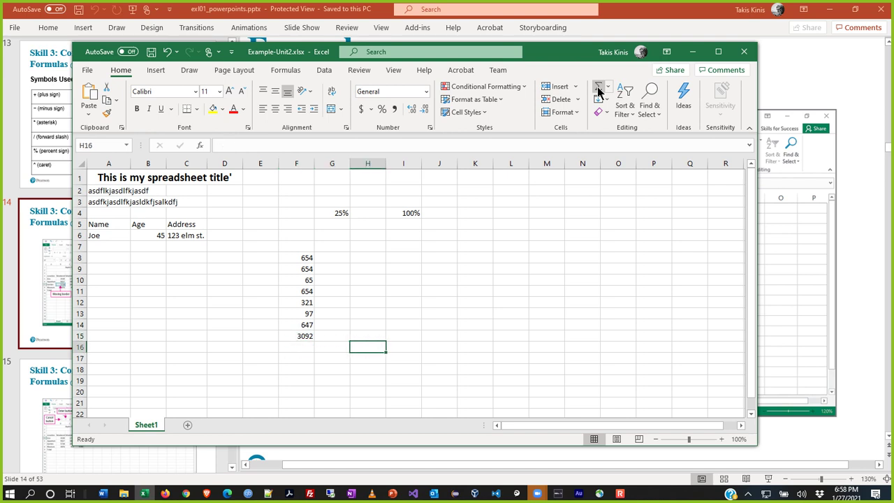
pyautogui.press('Left')
pyautogui.press('Left')
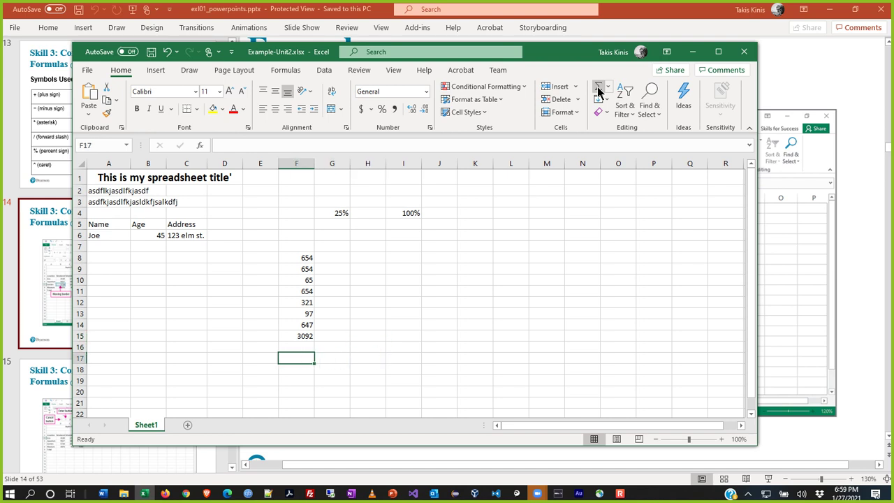
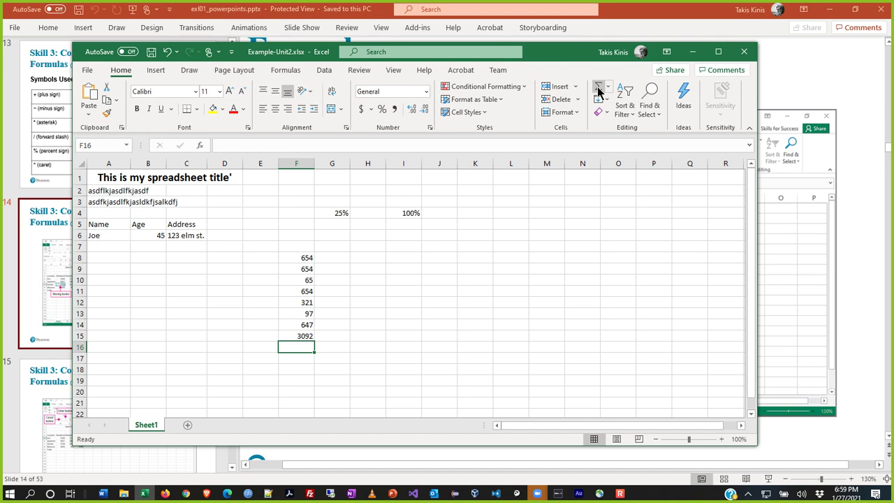
# Start typing a SUM entry in F16, then cancel it and leave F16 empty
pyautogui.write('-')
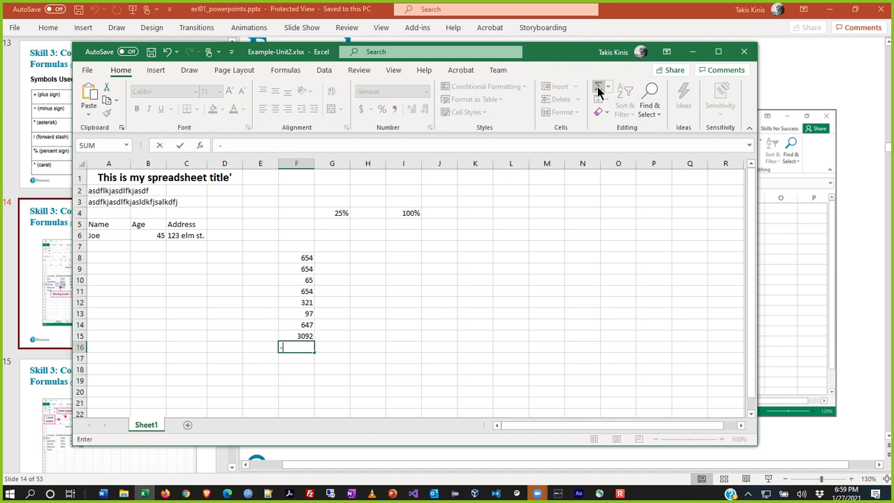
pyautogui.write('sum')
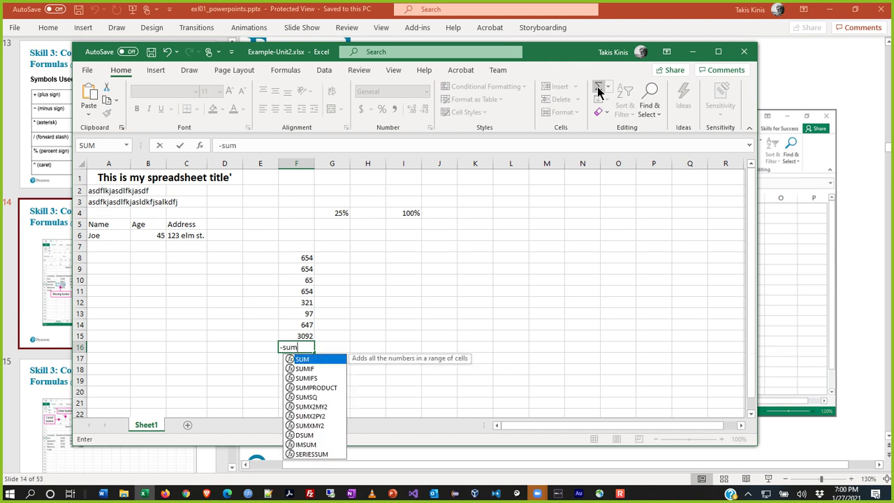
pyautogui.press('BackSpace')
pyautogui.press('BackSpace')
pyautogui.press('Escape')
pyautogui.press('Escape')
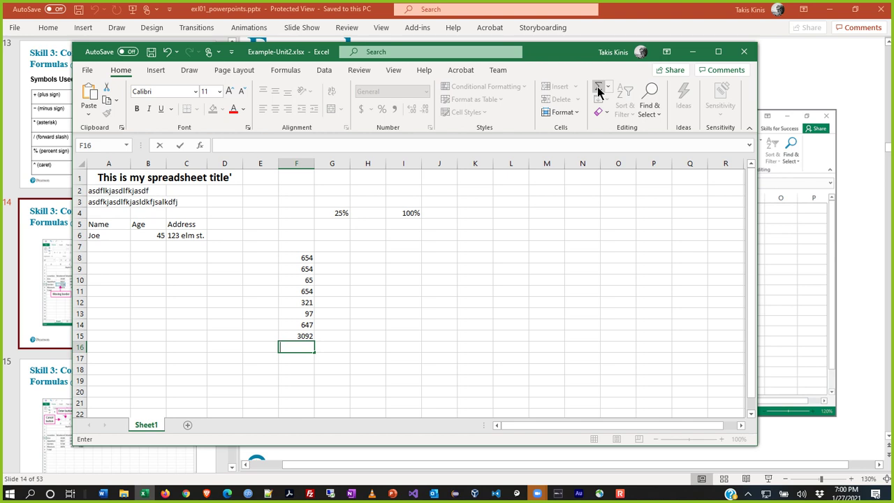
pyautogui.write('=')
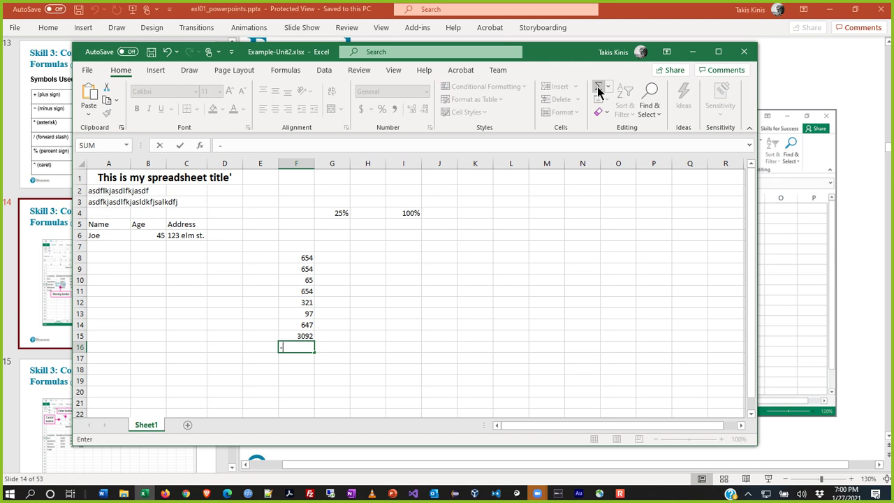
pyautogui.write('sum')
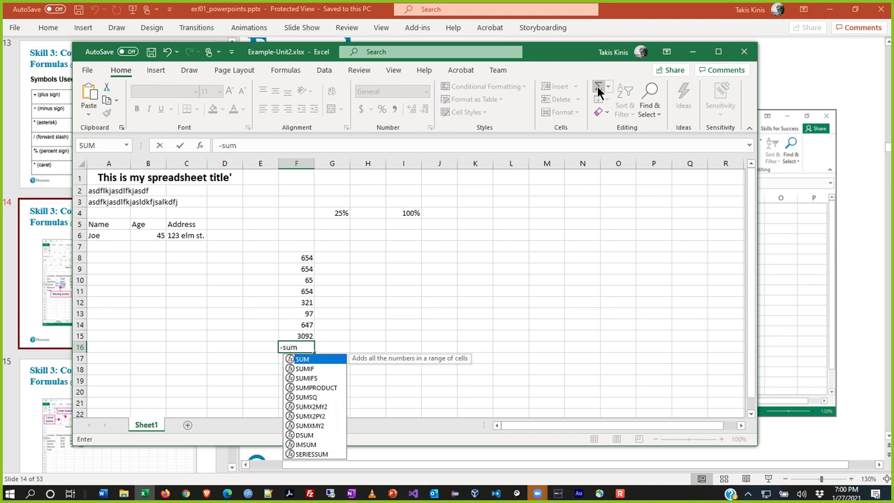
pyautogui.press('BackSpace')
pyautogui.press('BackSpace')
pyautogui.press('BackSpace')
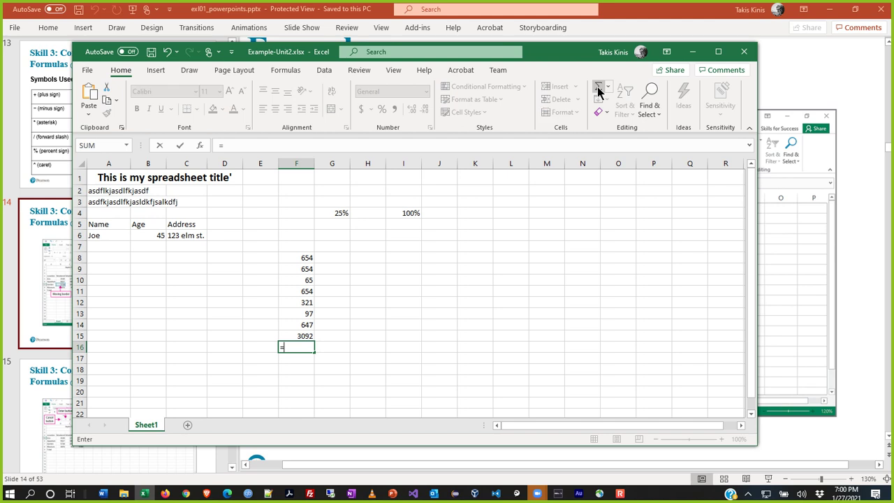
pyautogui.press('Escape')
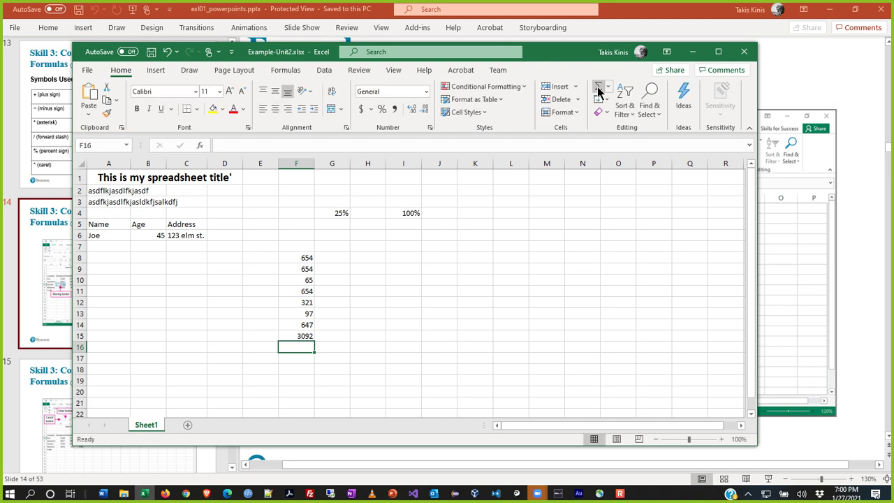
# Go to PowerPoint slide 16, Formulas (4 of 4), then return to Excel
pyautogui.click(39, 420)
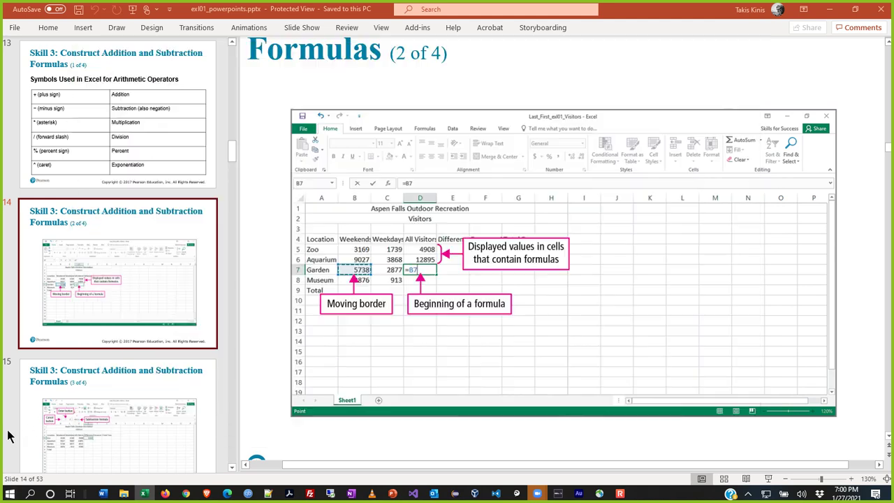
pyautogui.scroll(-2, 199, 384)
pyautogui.scroll(-3, 210, 363)
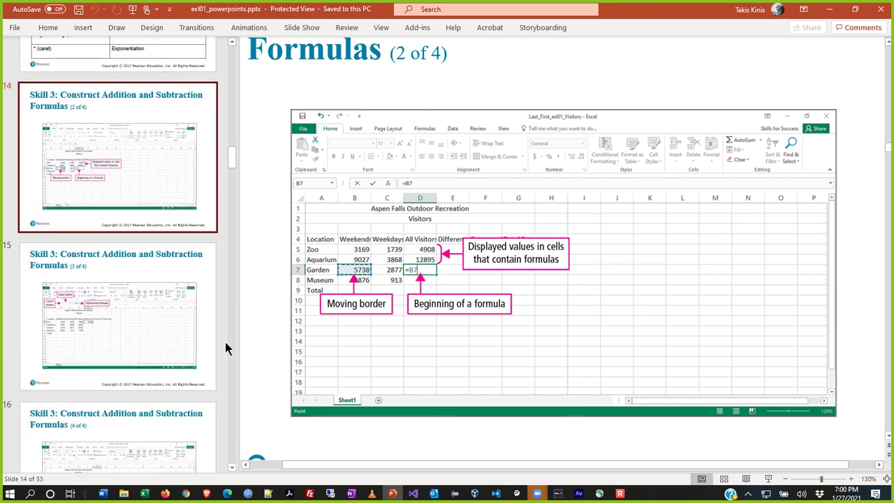
pyautogui.click(84, 209)
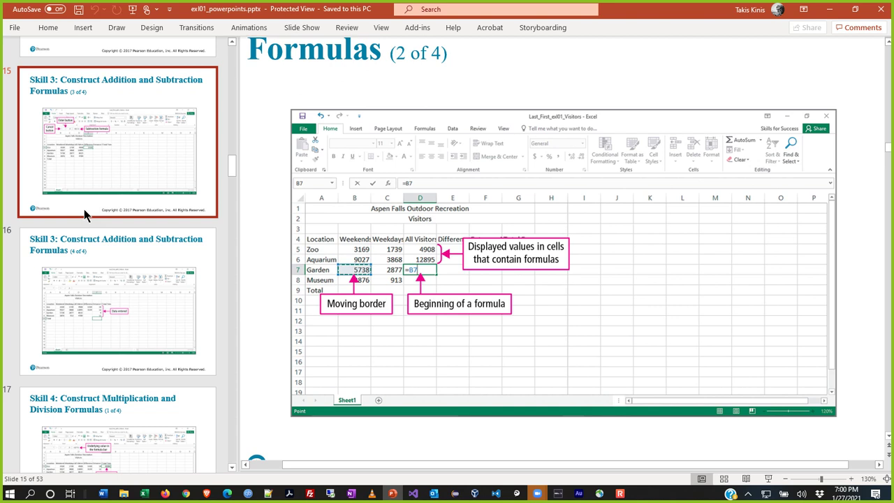
pyautogui.click(205, 325)
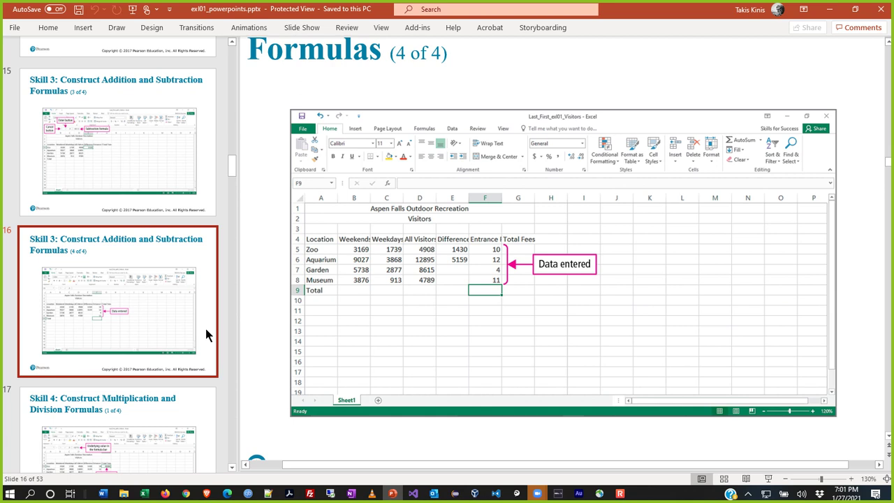
pyautogui.hotkey('alt', 'Tab')
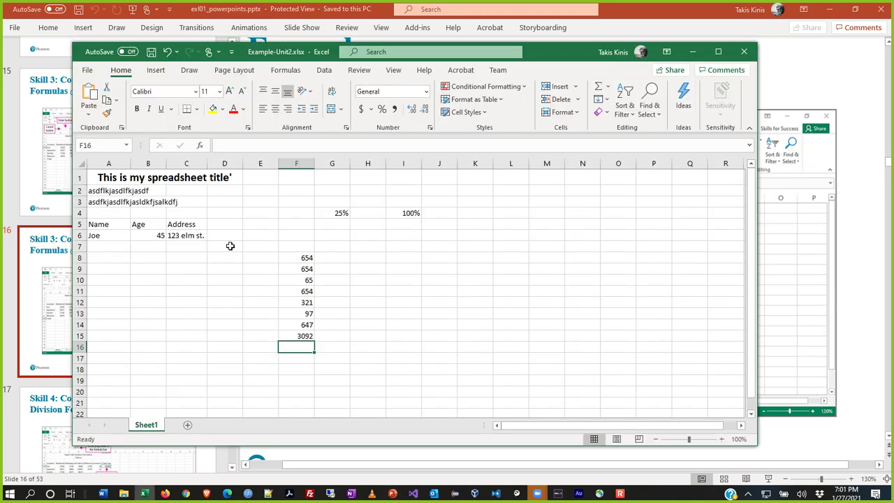
# Clear the 3092 total from F15, check the sum in Calculator, and leave F15 empty
pyautogui.press('Up')
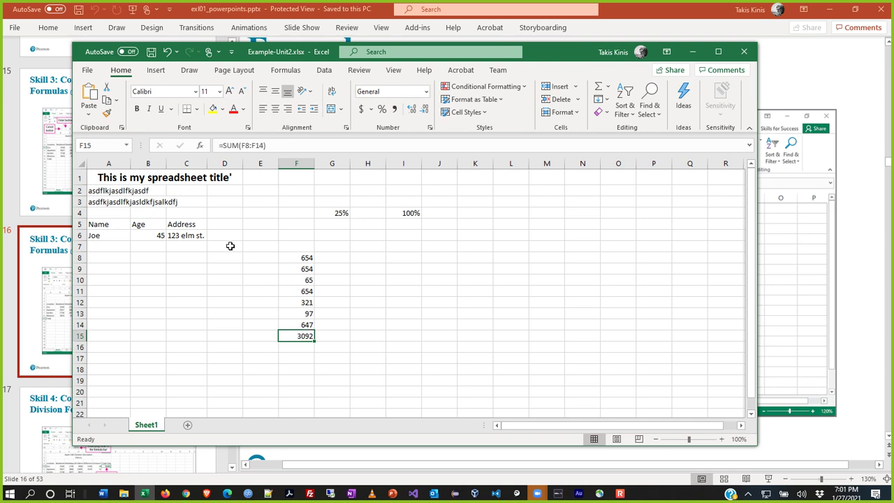
pyautogui.press('Delete')
pyautogui.press('super')
pyautogui.write('calc')
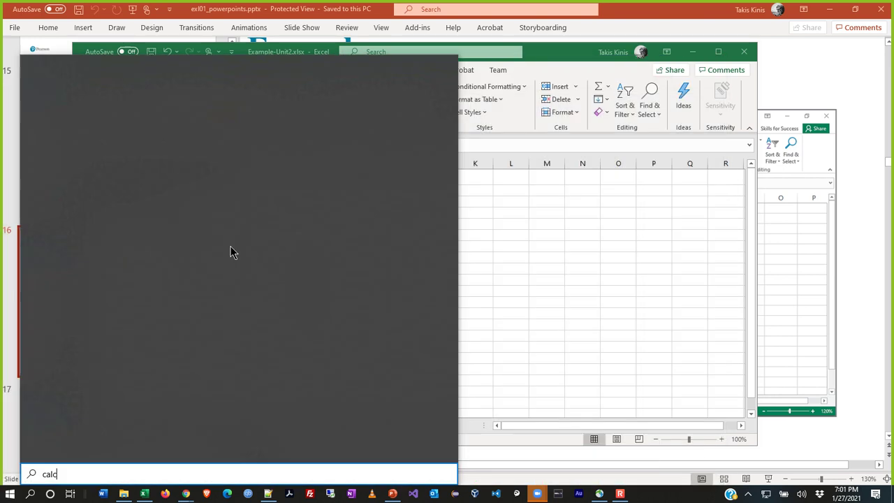
pyautogui.click(231, 244)
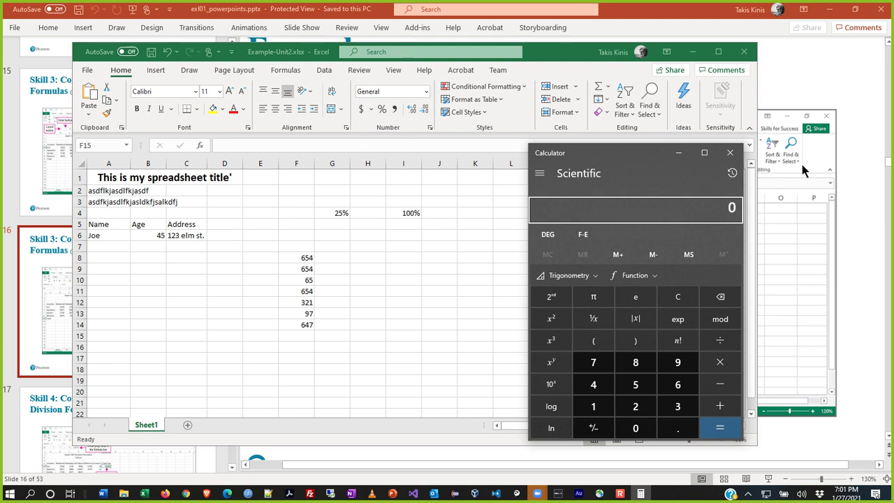
pyautogui.click(738, 158)
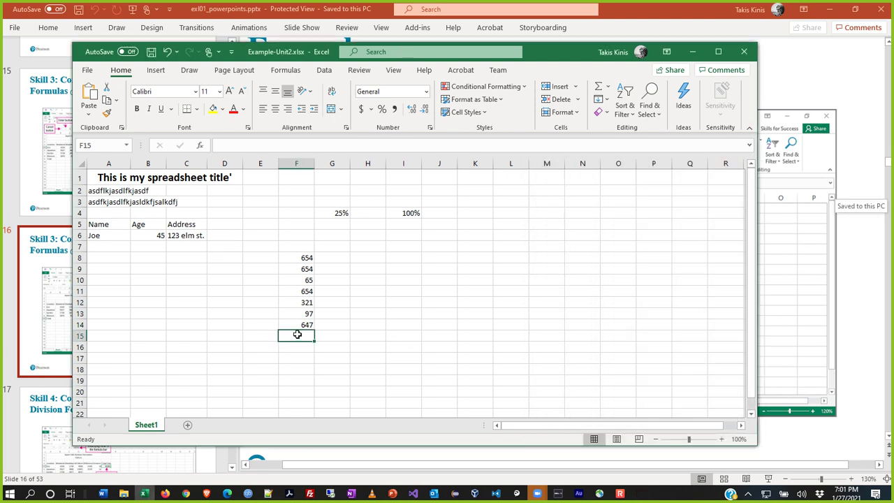
pyautogui.write('=')
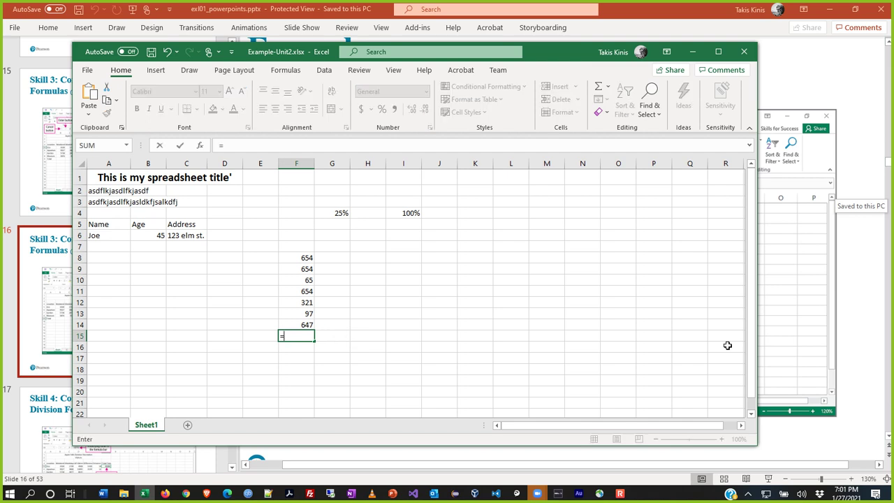
pyautogui.write('654+654+65+654')
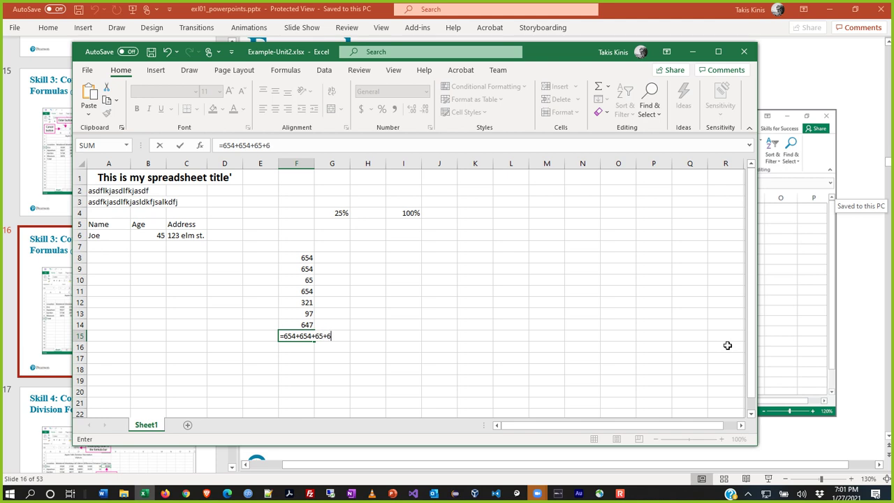
pyautogui.press('BackSpace')
pyautogui.press('BackSpace')
pyautogui.press('BackSpace')
pyautogui.press('BackSpace')
pyautogui.press('BackSpace')
pyautogui.press('BackSpace')
pyautogui.press('BackSpace')
pyautogui.press('BackSpace')
pyautogui.press('BackSpace')
pyautogui.press('BackSpace')
pyautogui.press('BackSpace')
pyautogui.press('BackSpace')
pyautogui.press('BackSpace')
pyautogui.press('BackSpace')
pyautogui.press('BackSpace')
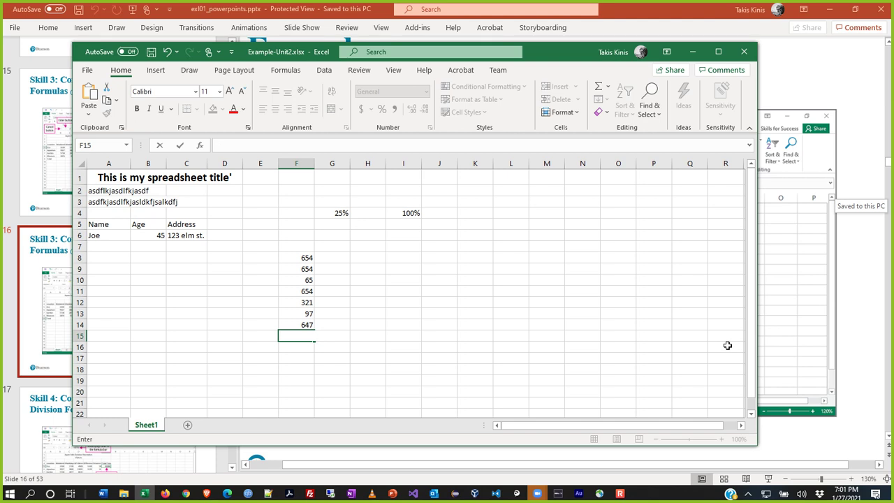
pyautogui.press('Return')
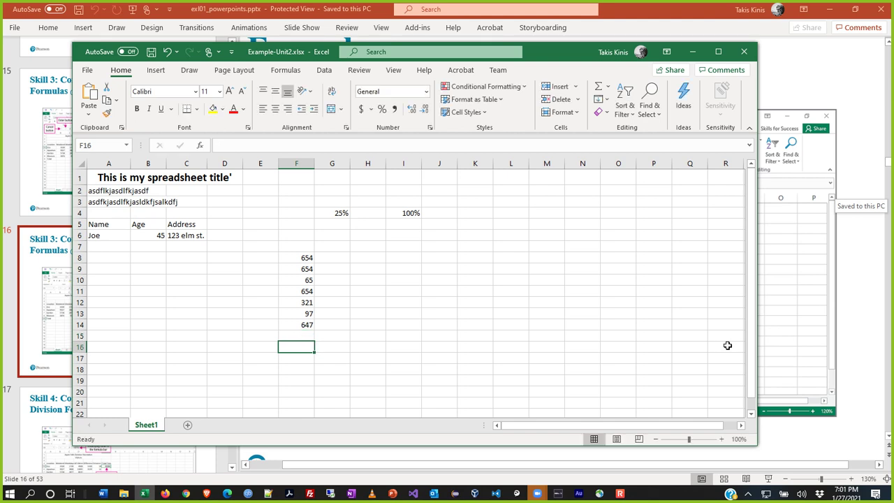
pyautogui.press('Up')
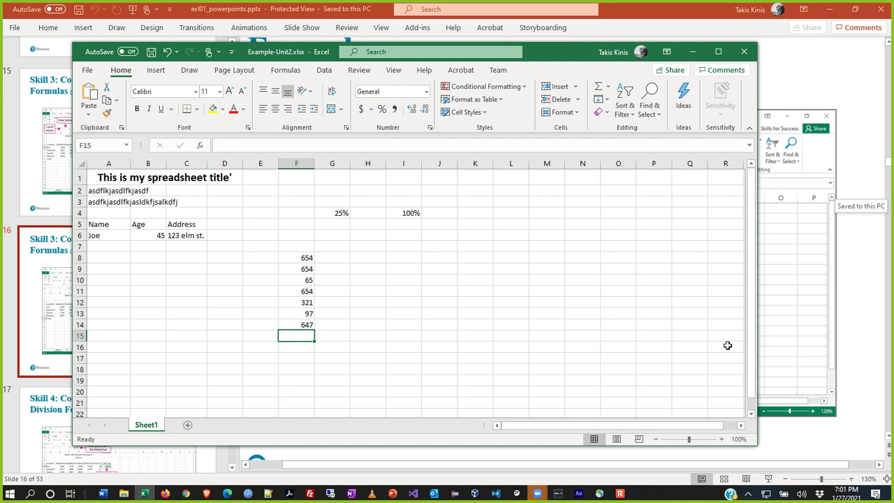
# Enter the formula =F8+F9 in F15 so it returns 1308
pyautogui.write('=')
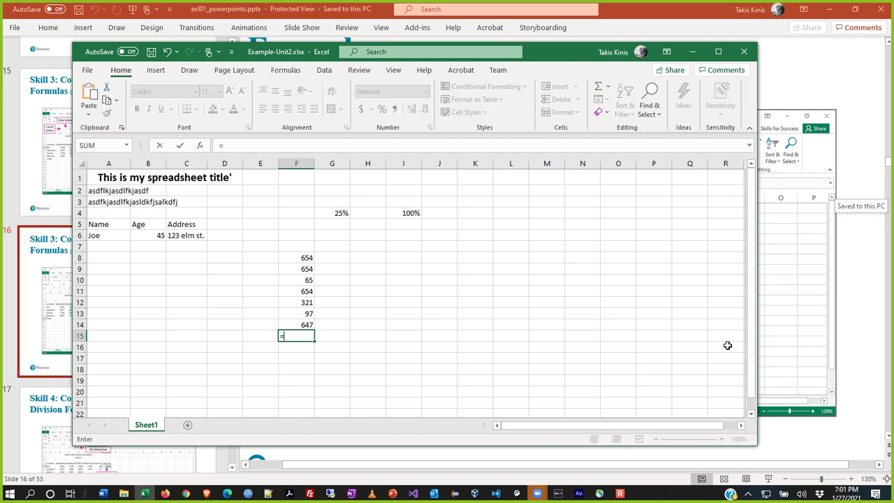
pyautogui.click(303, 256)
pyautogui.write('+')
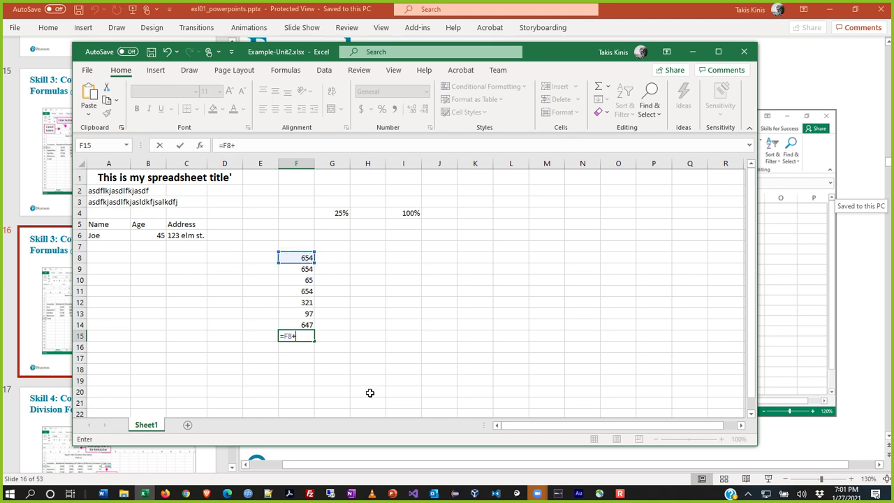
pyautogui.click(296, 268)
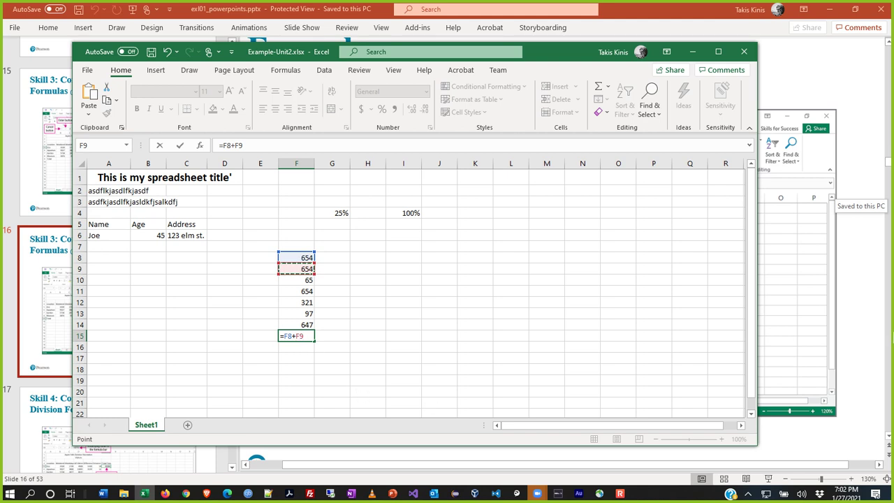
pyautogui.press('Return')
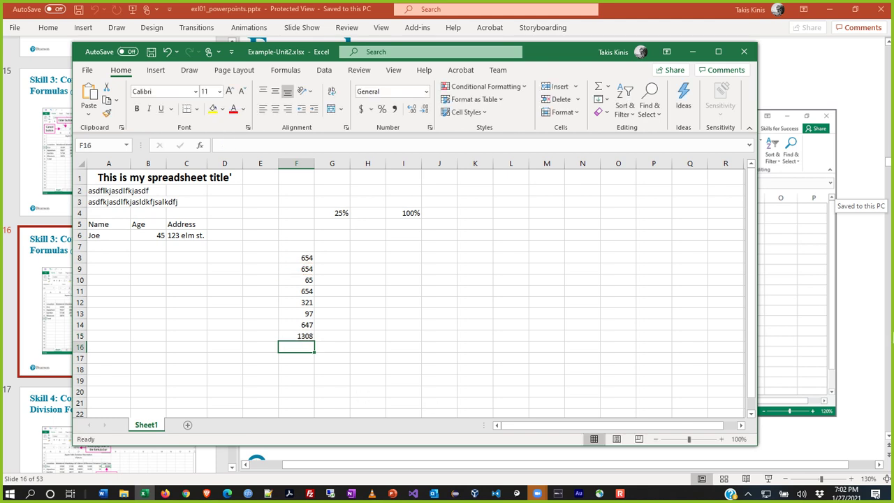
pyautogui.click(296, 335)
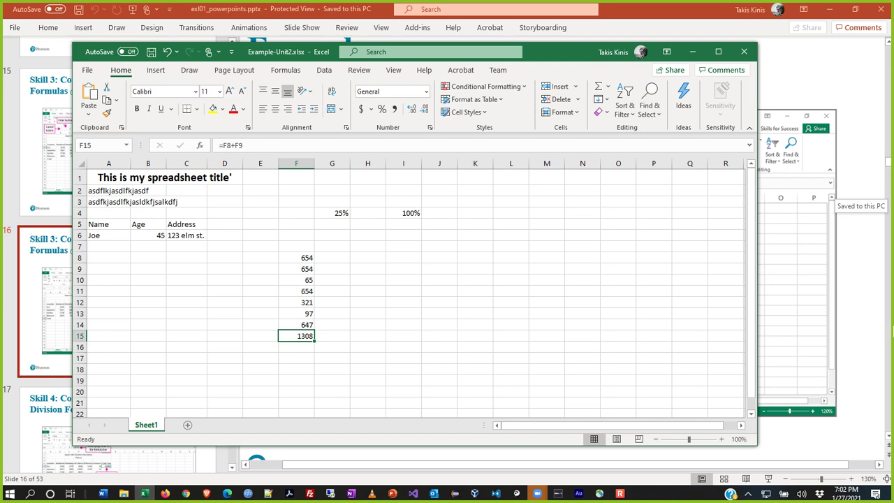
# Change F8 to 489 so F15 shows 1143, then go back to PowerPoint
pyautogui.click(307, 257)
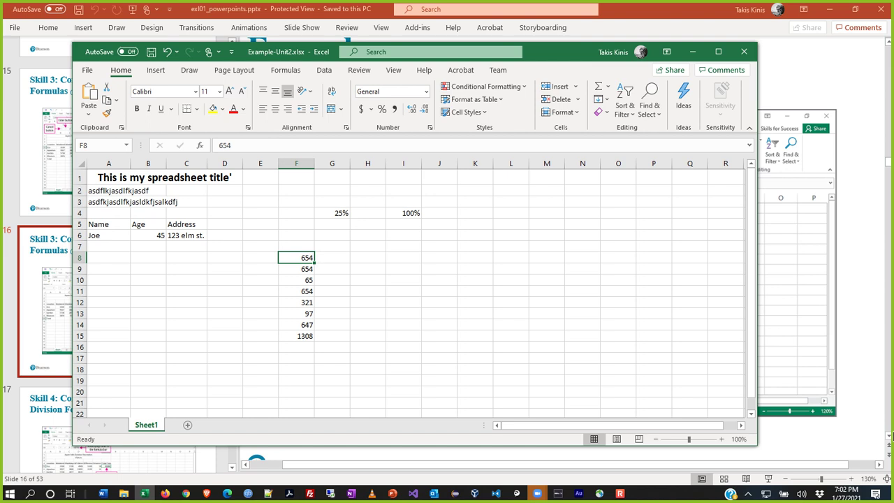
pyautogui.write('489')
pyautogui.press('Return')
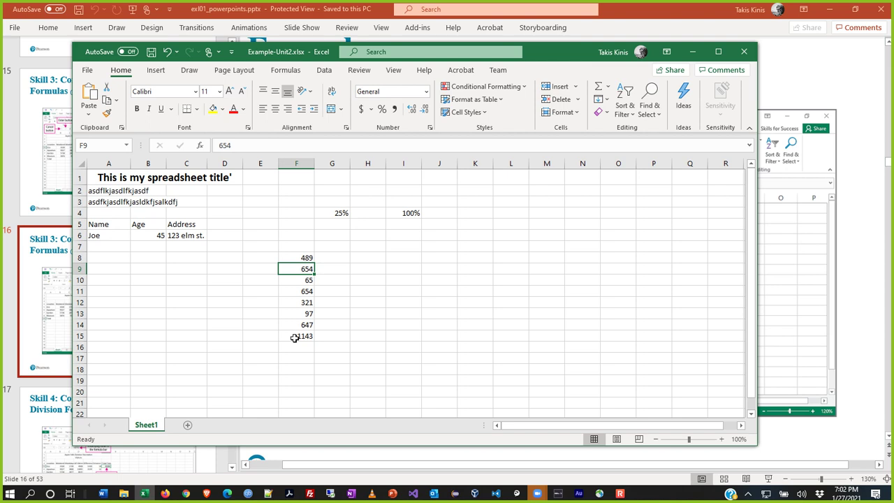
pyautogui.hotkey('alt', 'Tab')
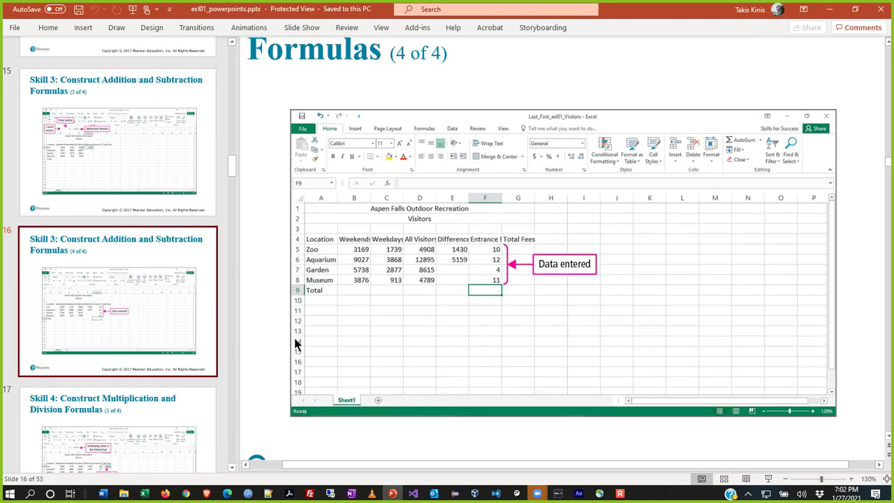
# Advance to slide 17, Division Formulas (1 of 4), then return to Example-Unit2.xlsx
pyautogui.click(210, 403)
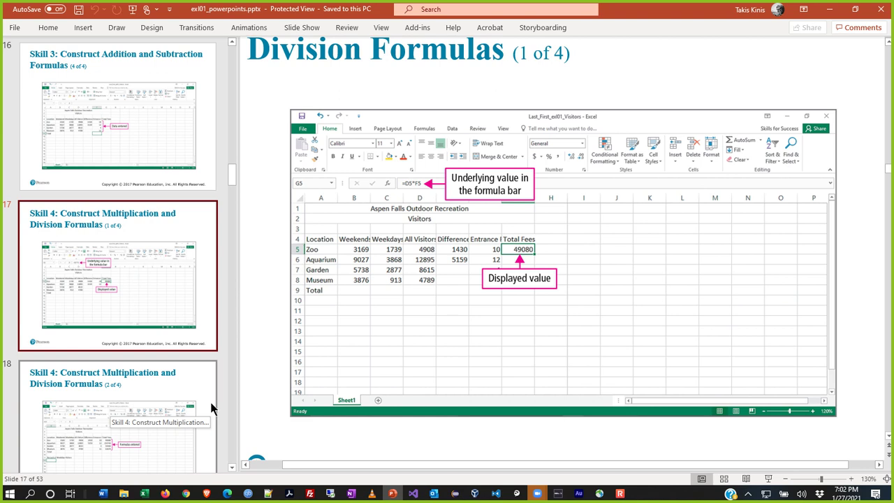
pyautogui.hotkey('alt', 'Tab')
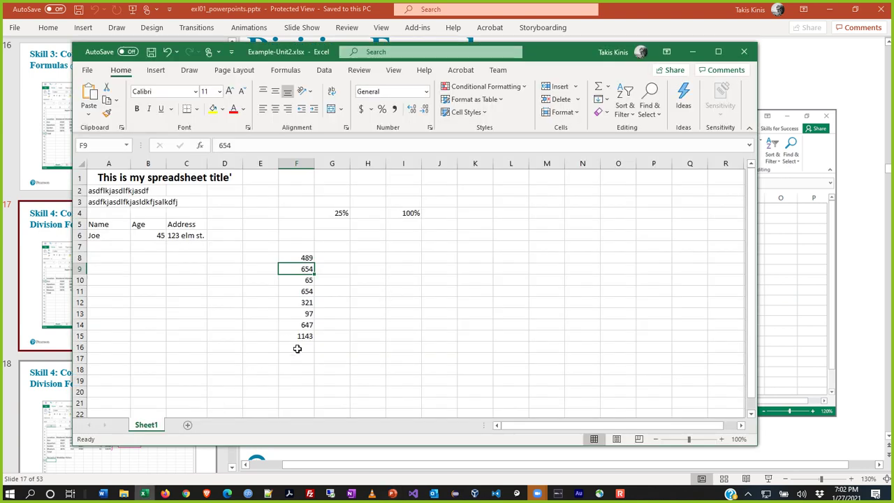
# Enter the formula =F11-F14 in F16 so it returns 7
pyautogui.click(298, 337)
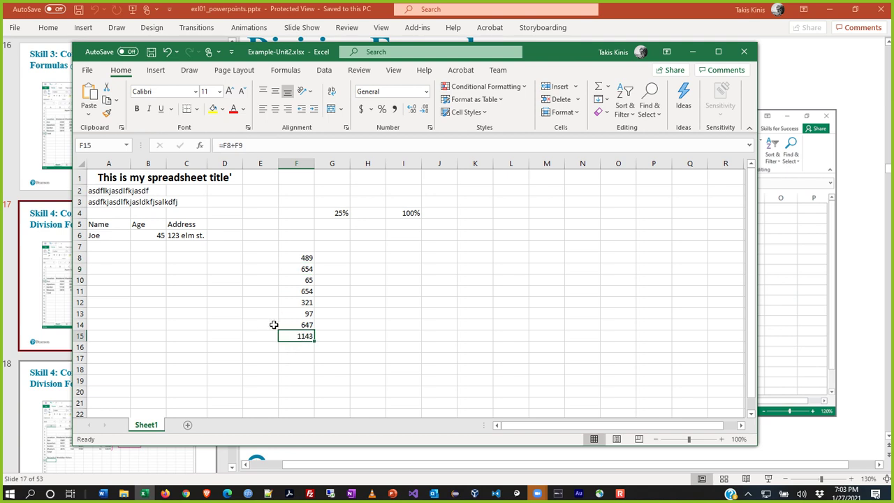
pyautogui.click(305, 347)
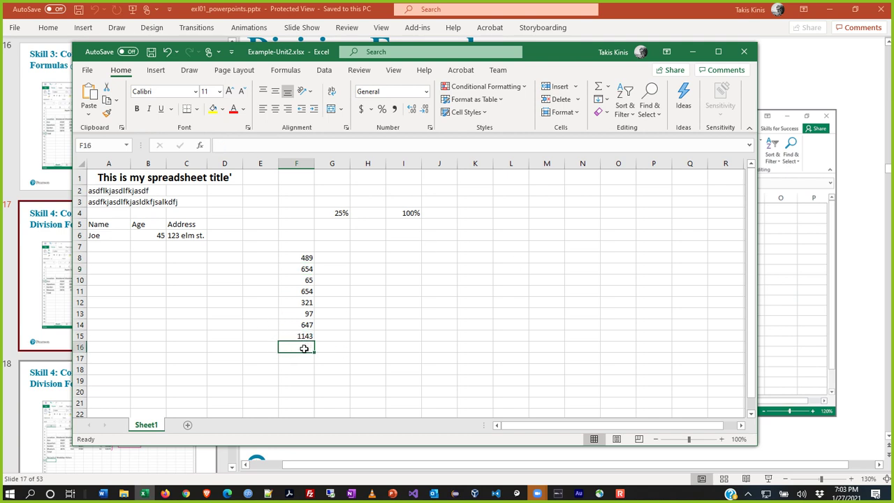
pyautogui.click(242, 144)
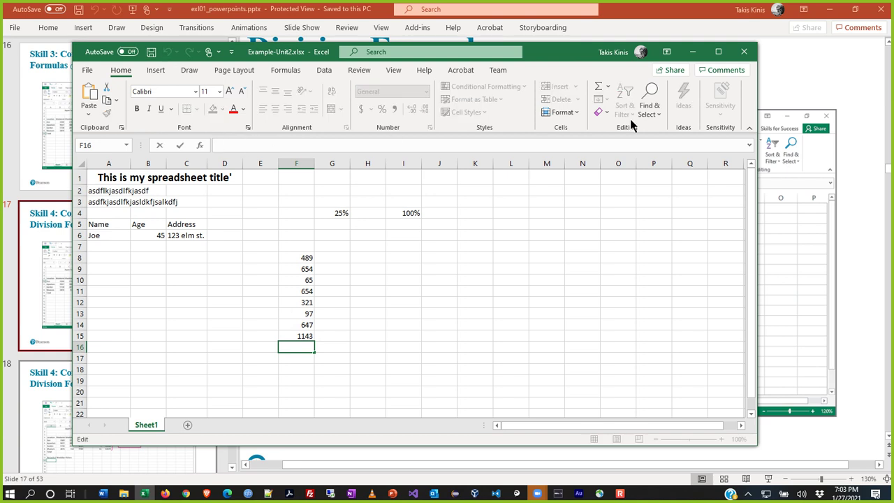
pyautogui.write('=')
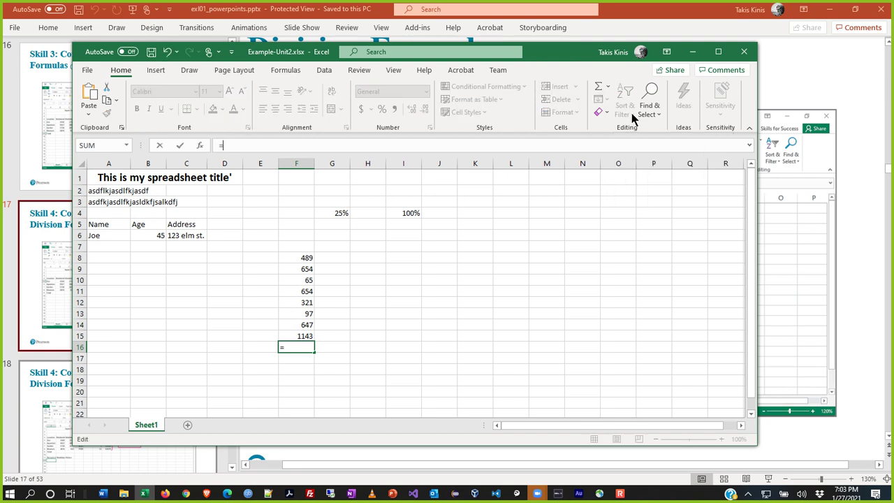
pyautogui.click(308, 289)
pyautogui.write('-')
pyautogui.click(299, 322)
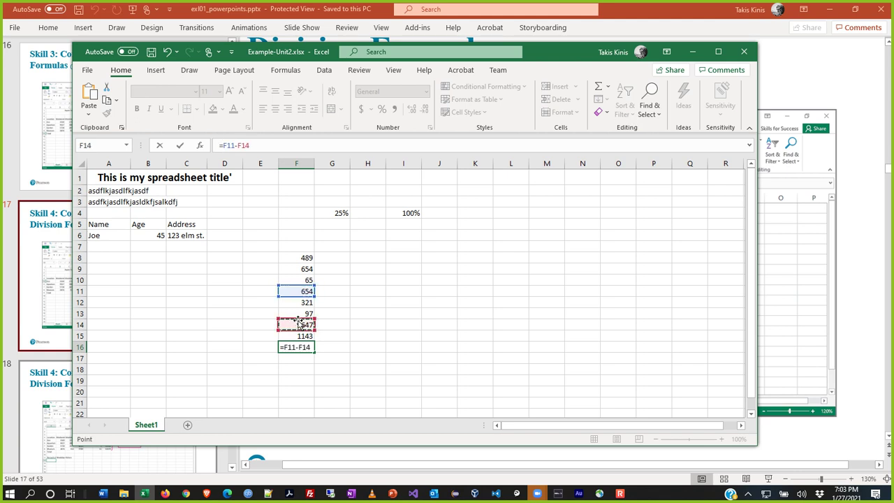
pyautogui.press('Return')
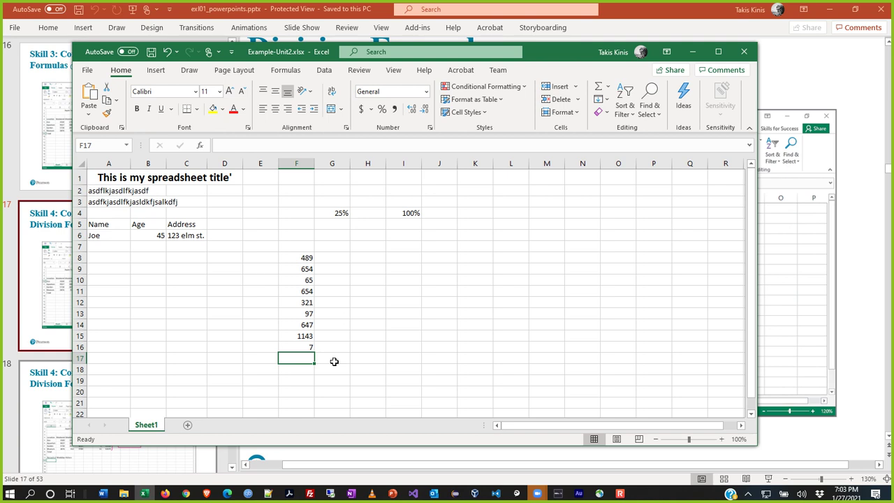
# Review the F16 formula and select the F15:F16 results
pyautogui.click(301, 346)
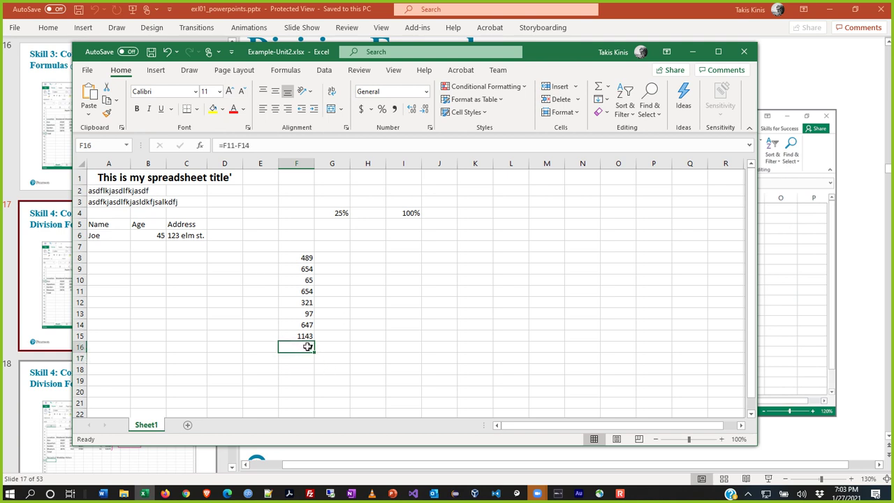
pyautogui.click(313, 145)
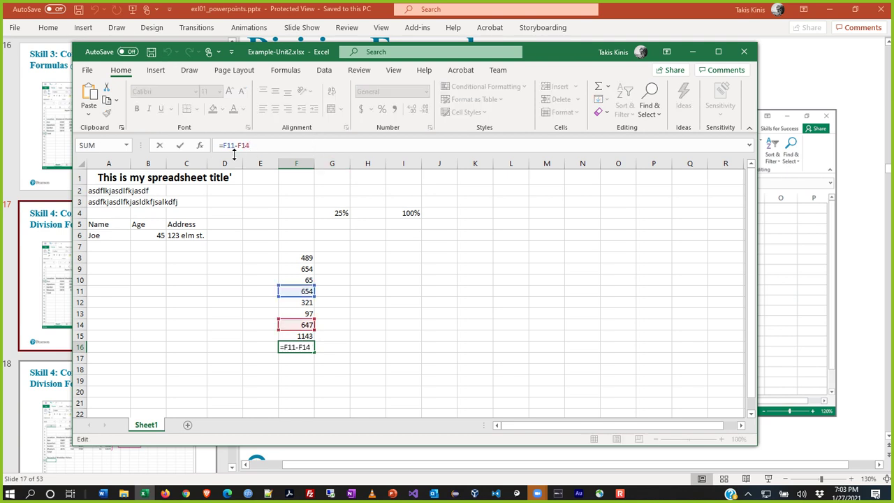
pyautogui.click(368, 346)
pyautogui.moveTo(298, 337); pyautogui.dragTo(298, 348)
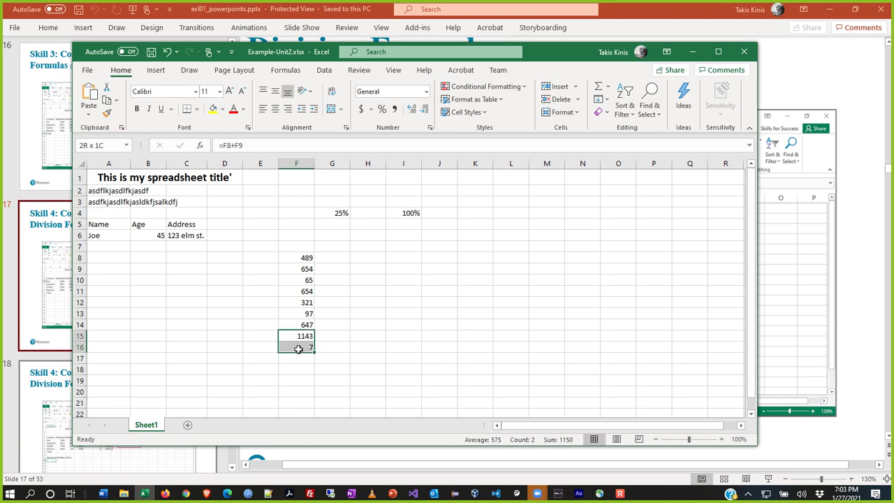
# Bold the 1143 and 7 results in F15:F16, then review F15 and F11
pyautogui.click(137, 108)
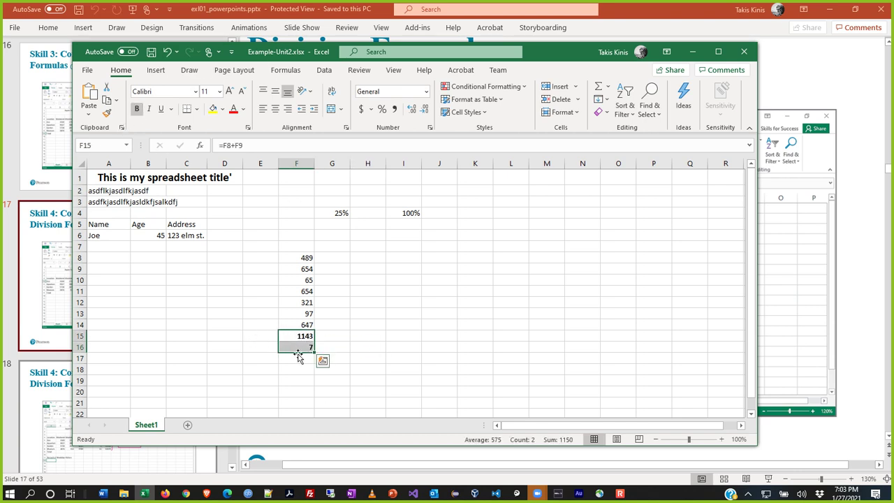
pyautogui.click(346, 329)
pyautogui.click(307, 335)
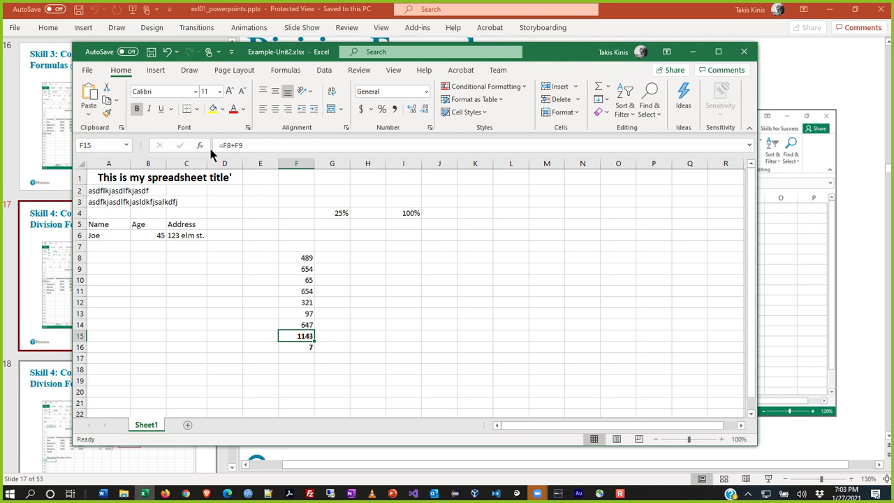
pyautogui.click(306, 290)
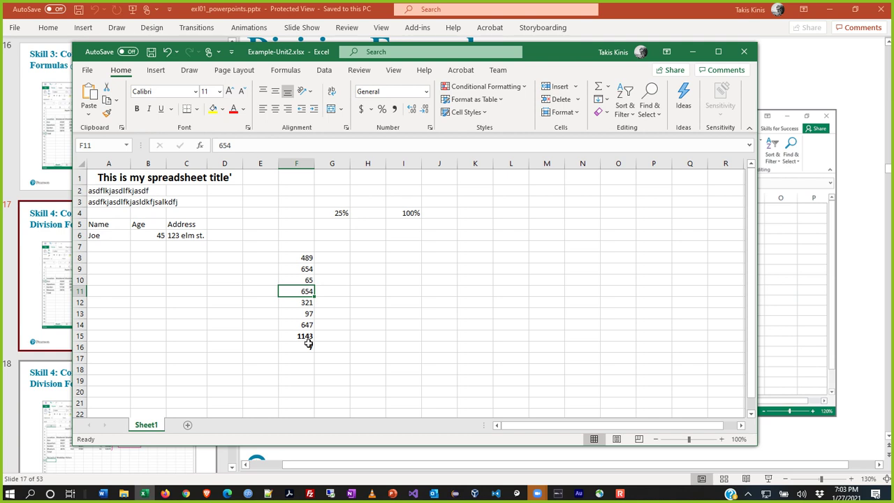
# View the Division Formulas (2 of 4) and (3 of 4) slides, zoomed in for reading
pyautogui.hotkey('alt', 'Tab')
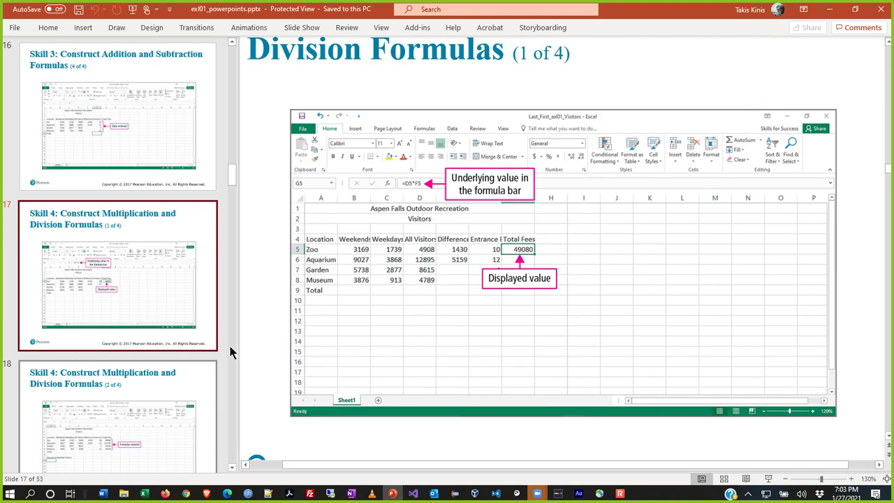
pyautogui.scroll(-1, 217, 352)
pyautogui.scroll(-1, 218, 357)
pyautogui.click(205, 353)
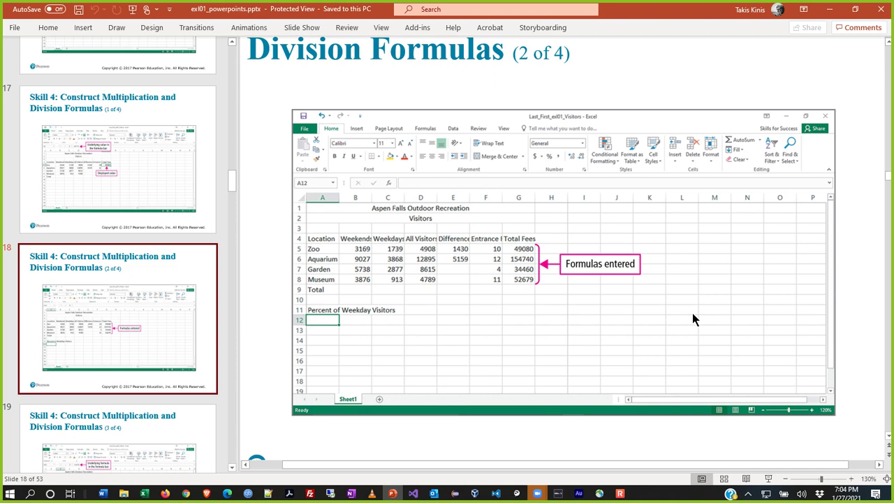
pyautogui.scroll(-5, 223, 304)
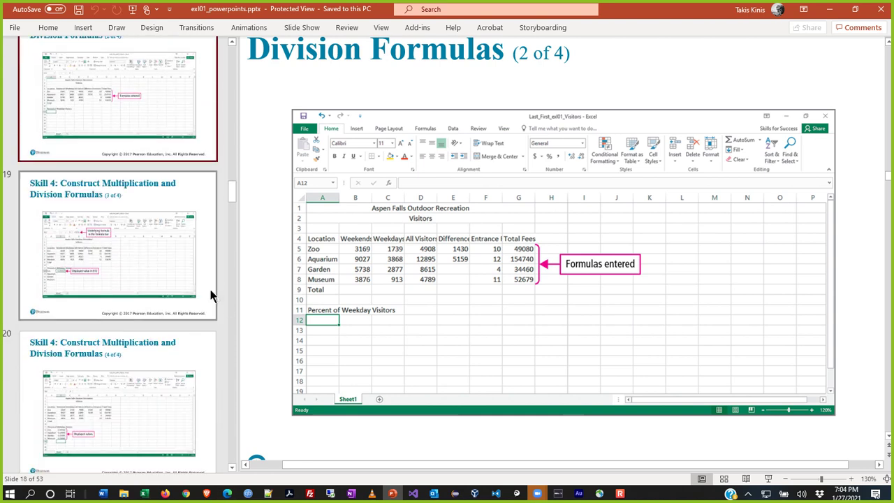
pyautogui.click(212, 292)
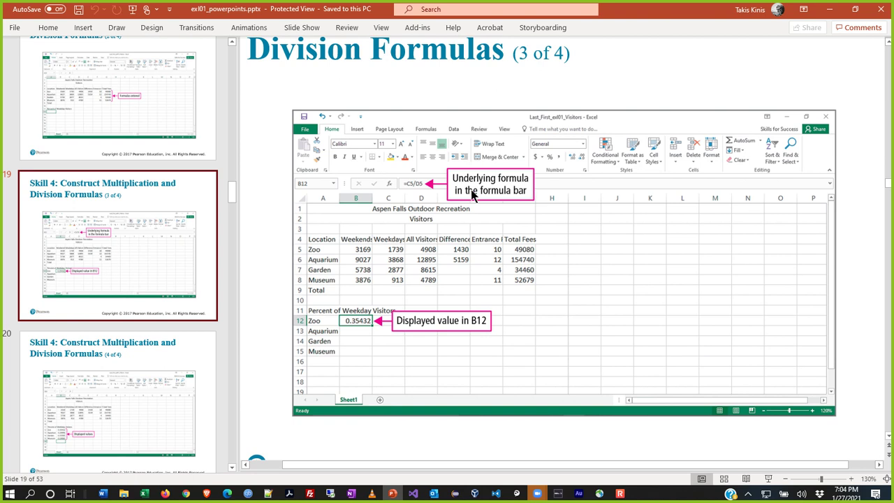
pyautogui.click(850, 479)
pyautogui.click(850, 479)
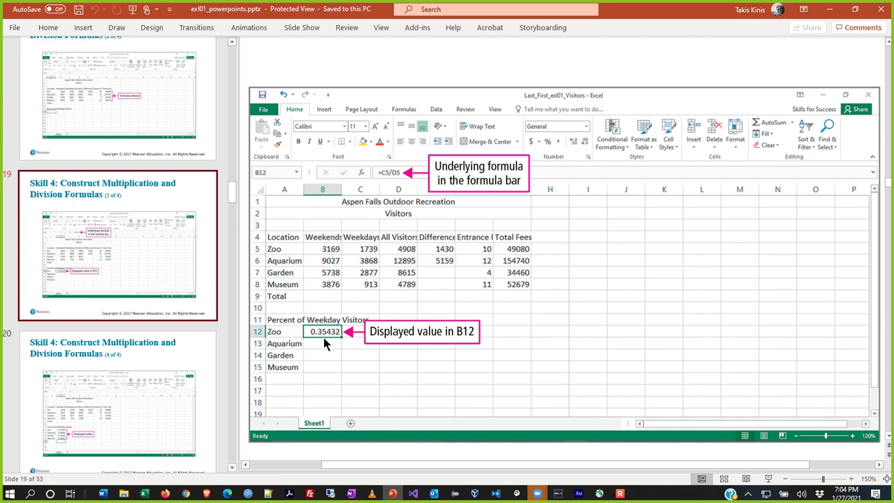
# Move on to slide 20 and slide 21 on column widths, then return to Excel
pyautogui.click(178, 359)
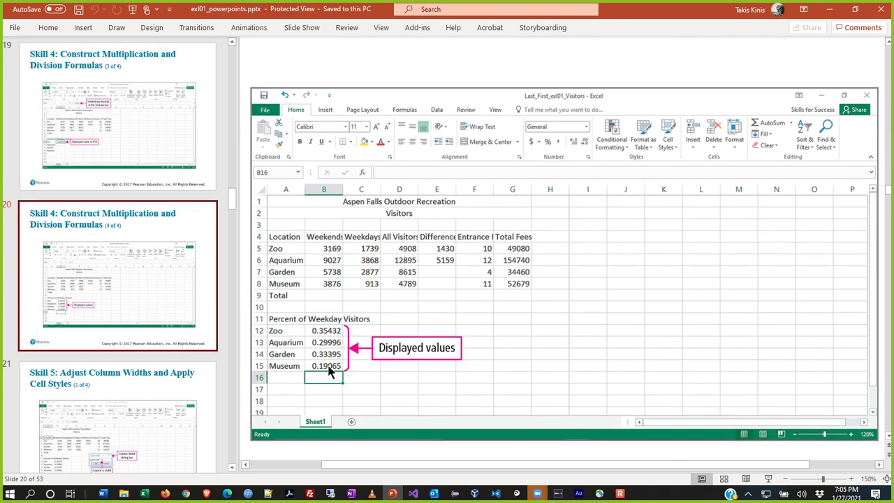
pyautogui.click(197, 400)
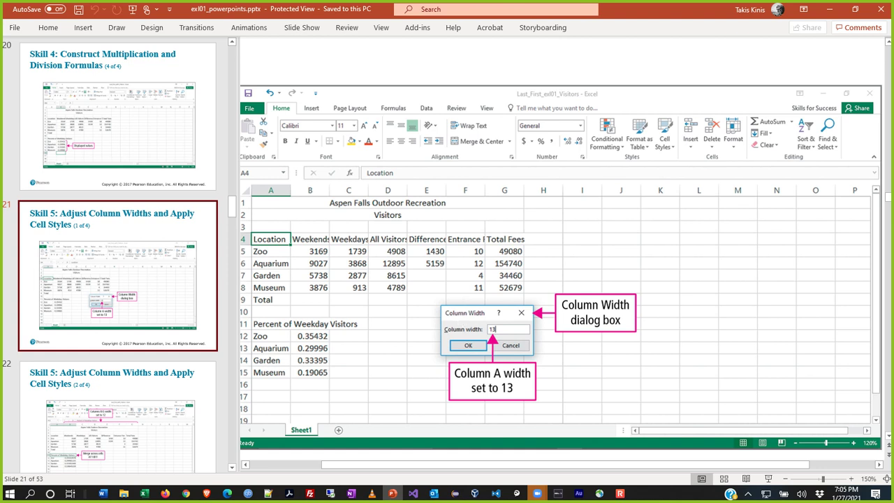
pyautogui.hotkey('alt', 'Tab')
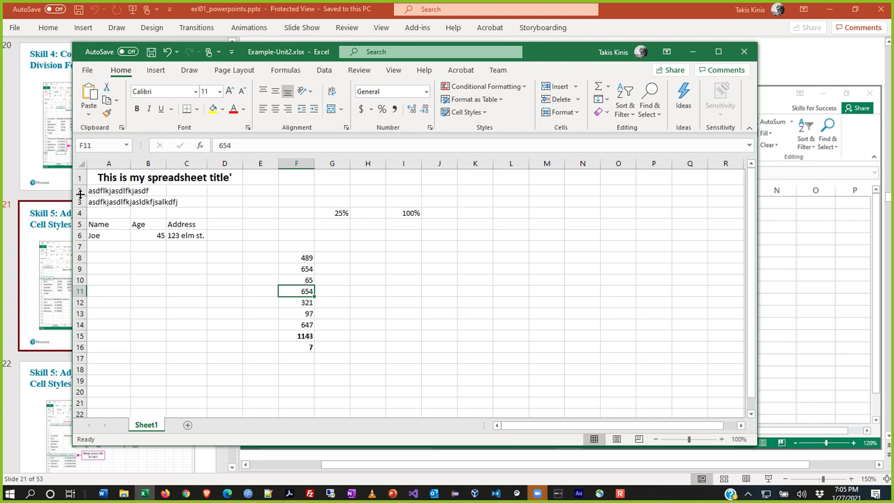
# Drag the row 2 boundary to make rows 2–6 about 24 points tall
pyautogui.moveTo(80, 195); pyautogui.dragTo(80, 195)
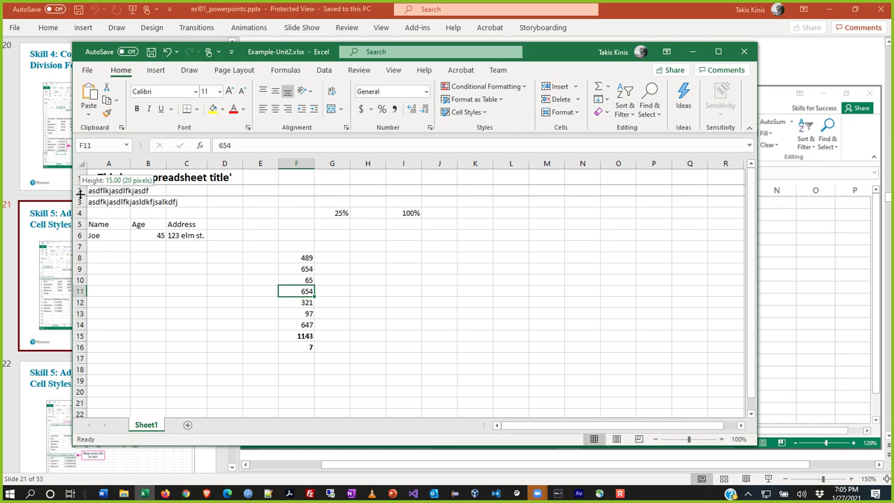
pyautogui.moveTo(81, 193); pyautogui.dragTo(75, 227)
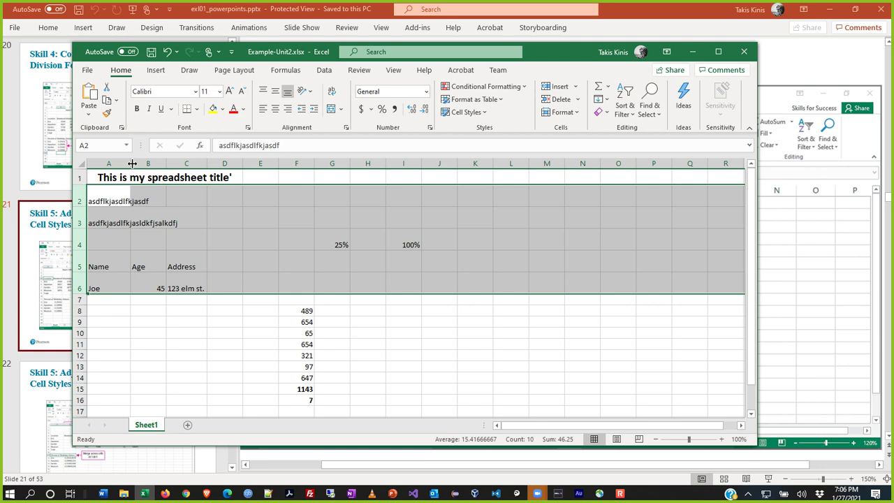
# Select column I, dismiss its shortcut menu, and cancel a stray entry in I1
pyautogui.click(411, 162)
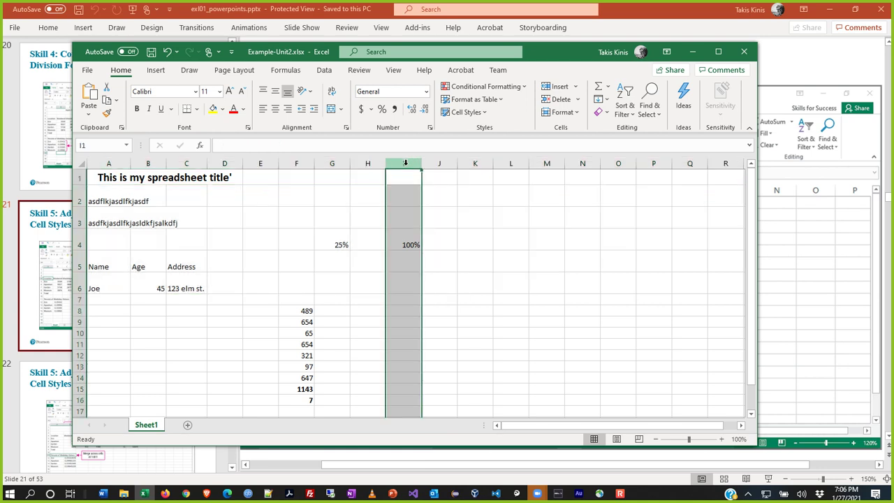
pyautogui.rightClick(402, 166)
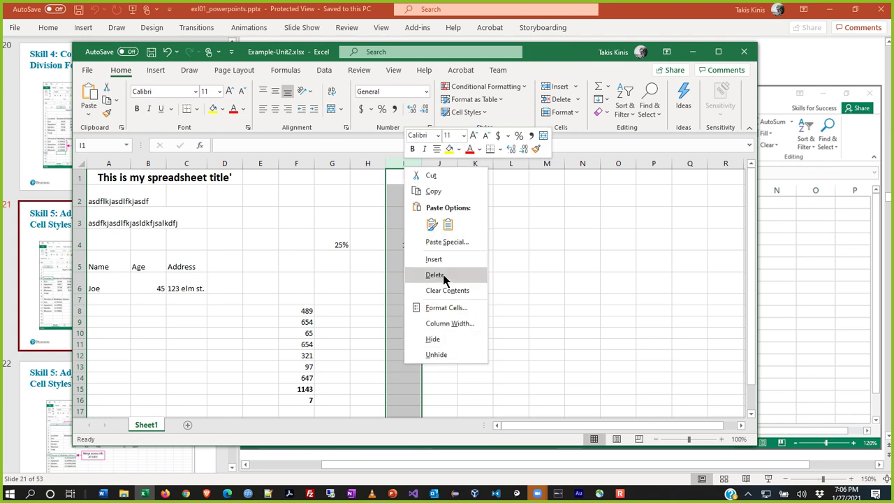
pyautogui.press('Escape')
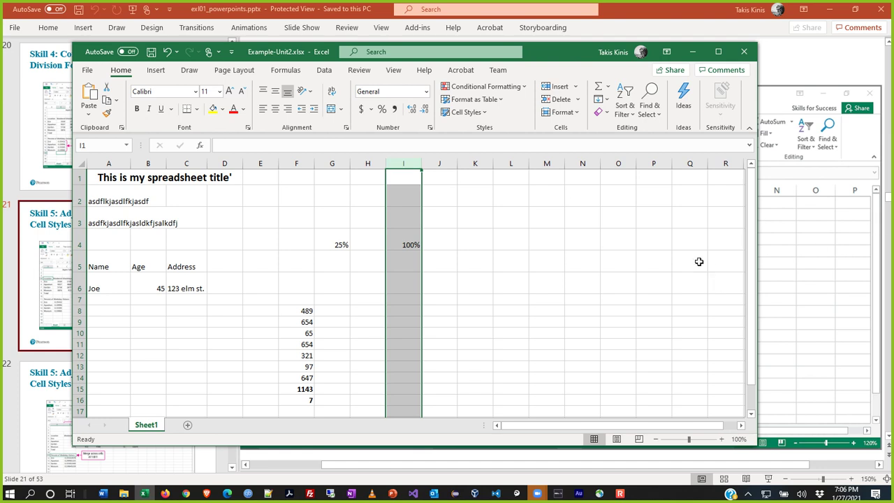
pyautogui.write('ed')
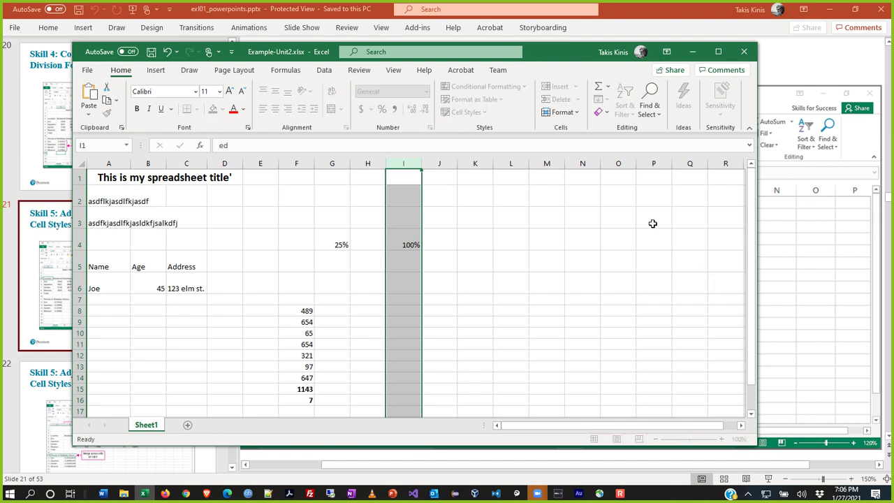
pyautogui.press('Escape')
# Select I4, close the delete-cells choices unused, and delete the 100% value
pyautogui.click(411, 244)
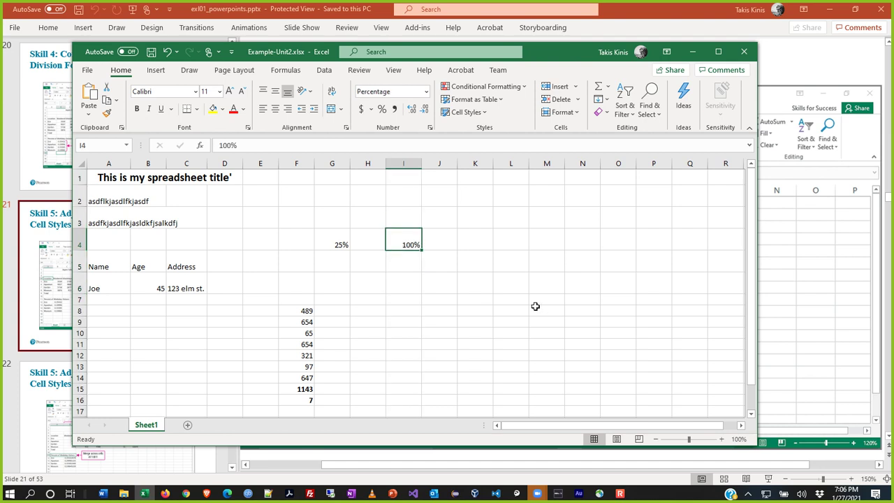
pyautogui.hotkey('ctrl', '-')
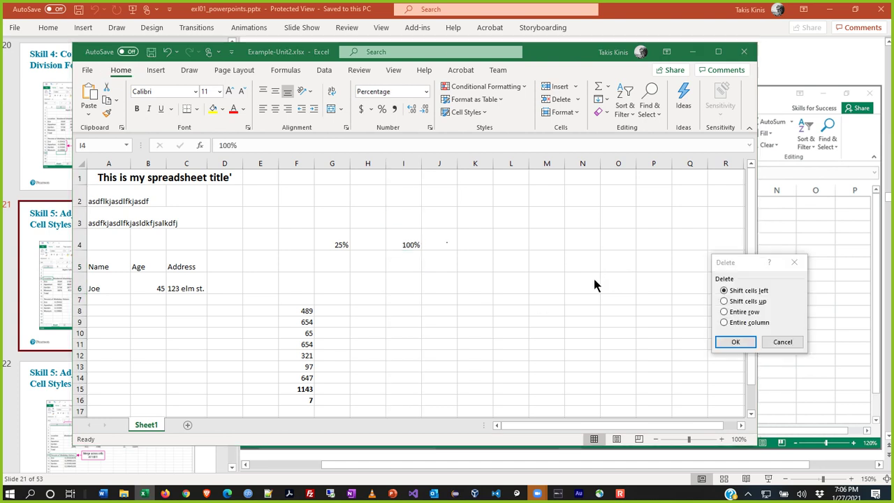
pyautogui.click(791, 341)
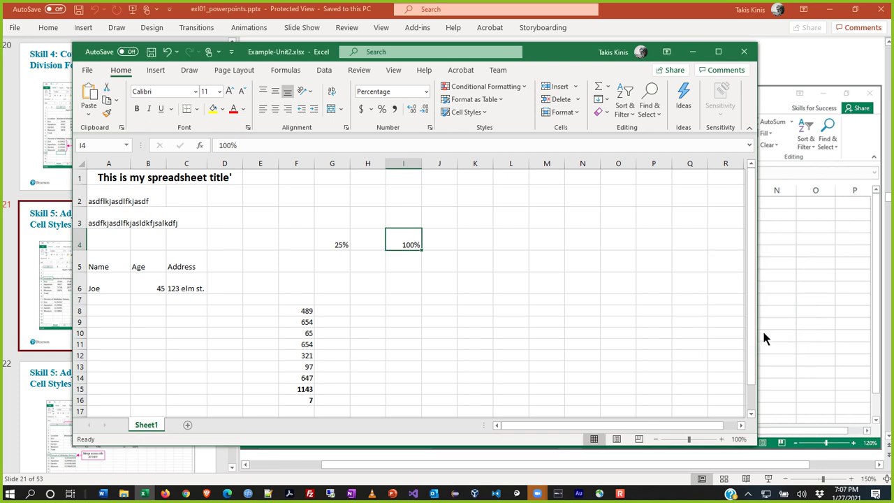
pyautogui.press('Delete')
# Go through slides 22 and 23 on the Cell Styles gallery, then return to Example-Unit2.xlsx
pyautogui.click(5, 445)
pyautogui.click(212, 384)
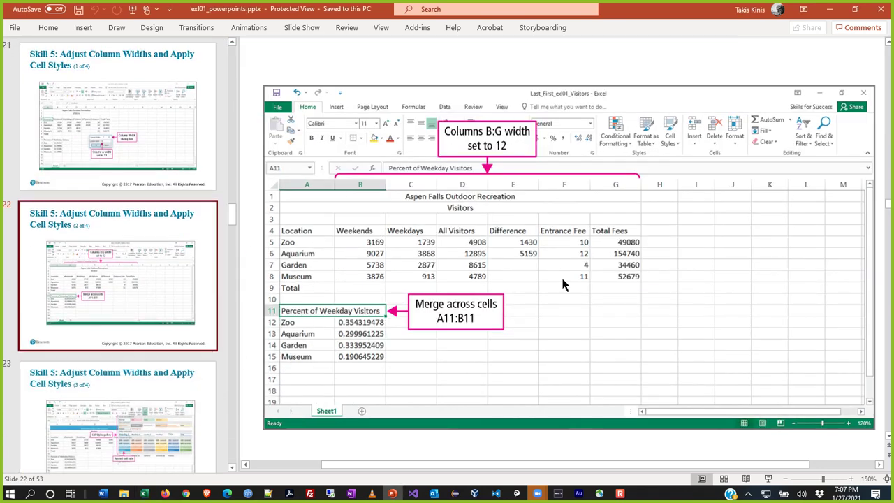
pyautogui.scroll(-2, 168, 368)
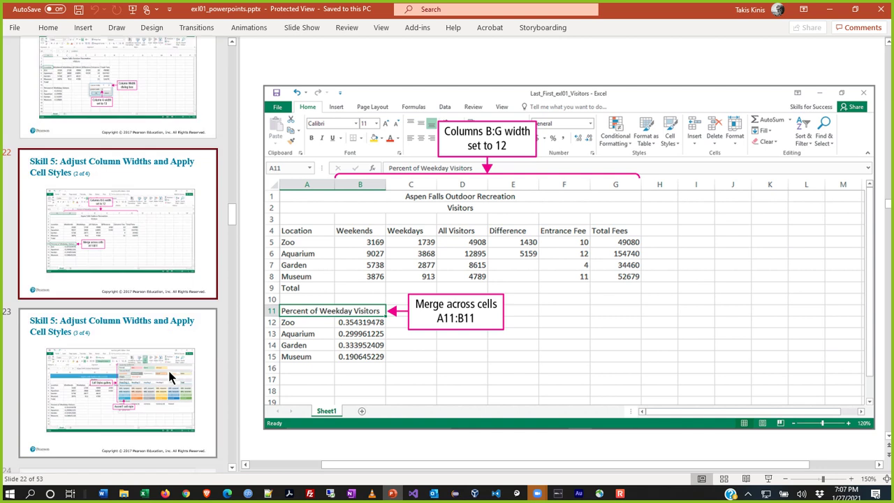
pyautogui.click(214, 325)
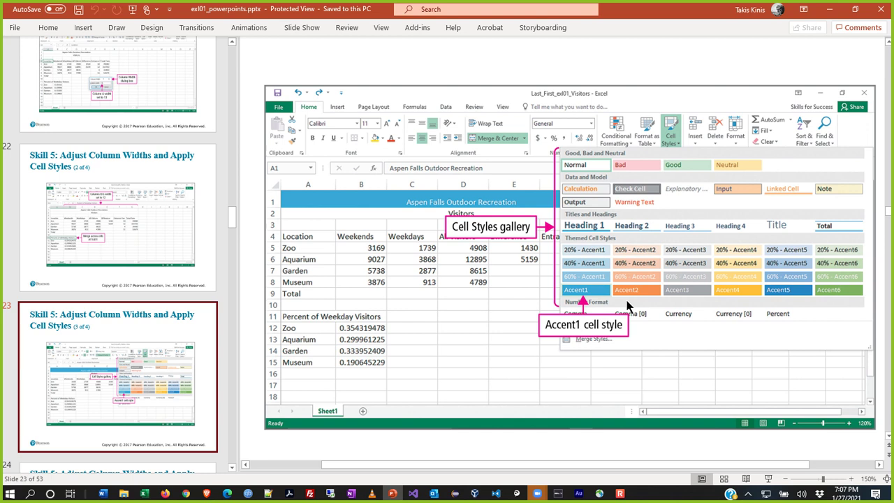
pyautogui.hotkey('alt', 'Tab')
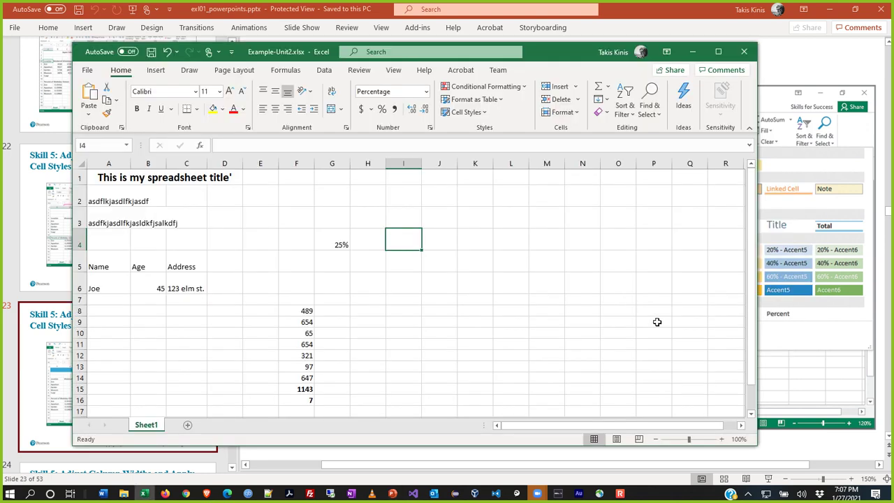
# Maximize the window and enter John, age 23, in row 7
pyautogui.click(718, 53)
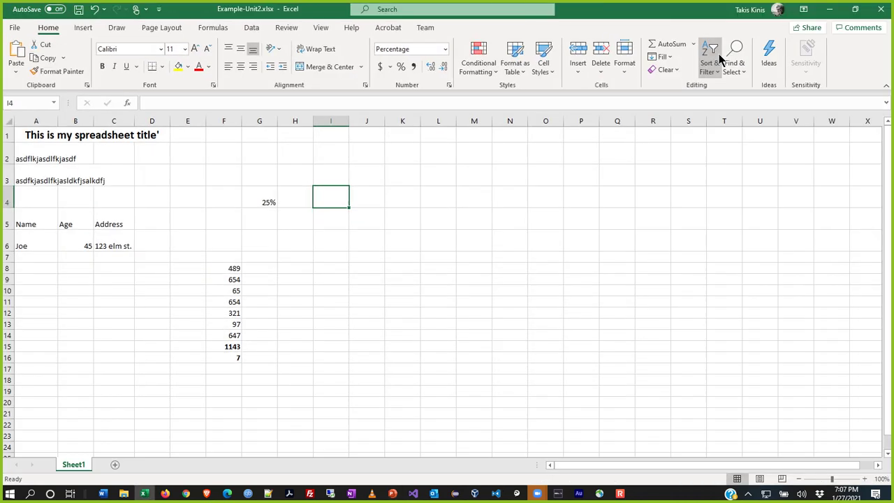
pyautogui.click(33, 257)
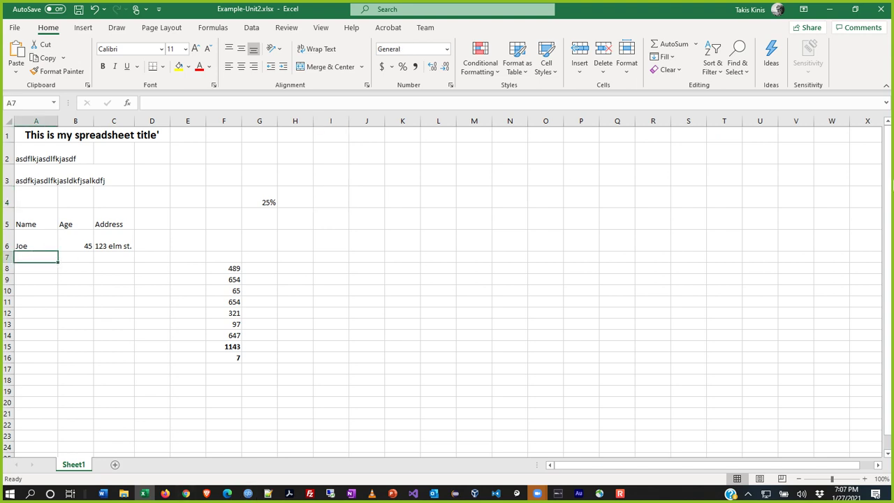
pyautogui.write('John')
pyautogui.press('Tab')
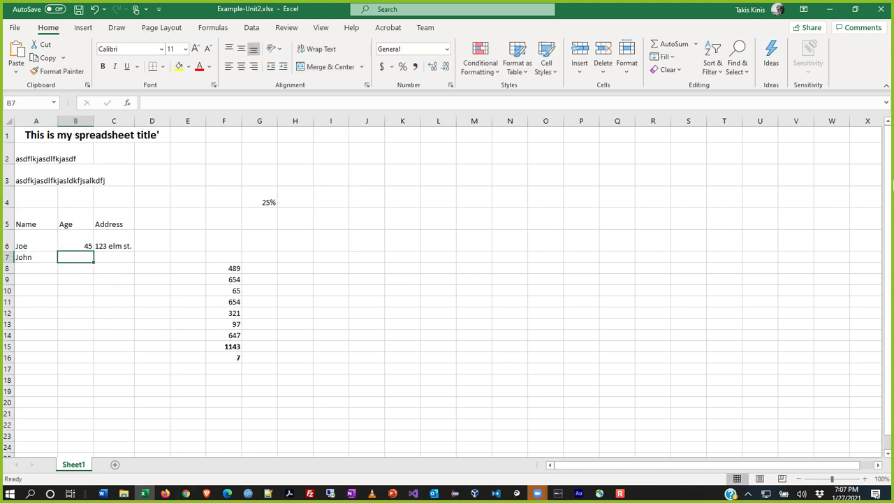
pyautogui.write('23')
pyautogui.press('Tab')
pyautogui.press('Return')
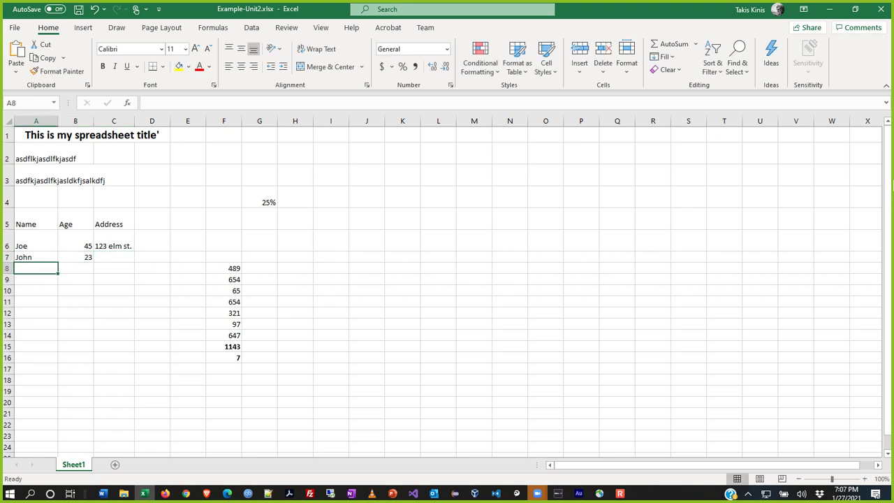
pyautogui.press('Right')
pyautogui.press('Right')
pyautogui.press('Up')
pyautogui.press('Up')
# Copy the 123 elm st. address from C6 into C7, C8 and C9
pyautogui.hotkey('ctrl', 'c')
pyautogui.press('Down')
pyautogui.hotkey('ctrl', 'v')
pyautogui.press('Down')
pyautogui.hotkey('ctrl', 'v')
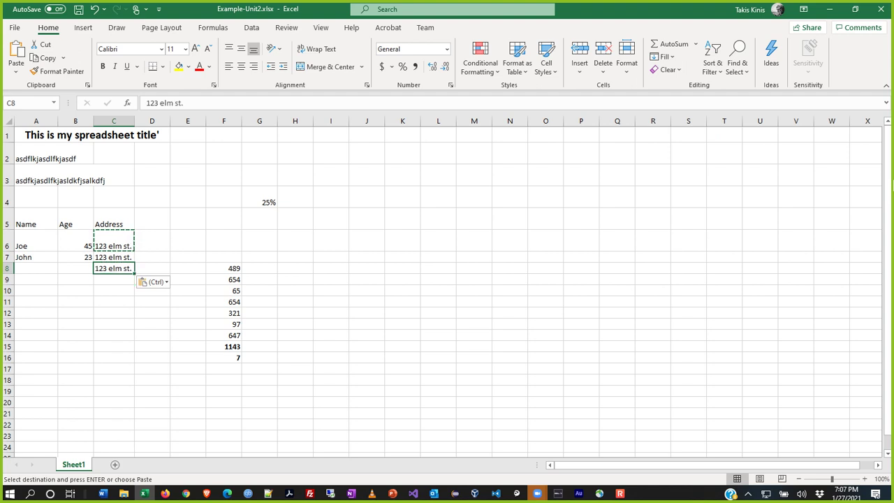
pyautogui.press('Down')
pyautogui.hotkey('ctrl', 'v')
# Enter the ages 1 and 55 in B8 and B9
pyautogui.press('Left')
pyautogui.press('Left')
pyautogui.press('Right')
pyautogui.press('Right')
pyautogui.press('Up')
pyautogui.press('Left')
pyautogui.write('1')
pyautogui.press('Return')
pyautogui.write('5')
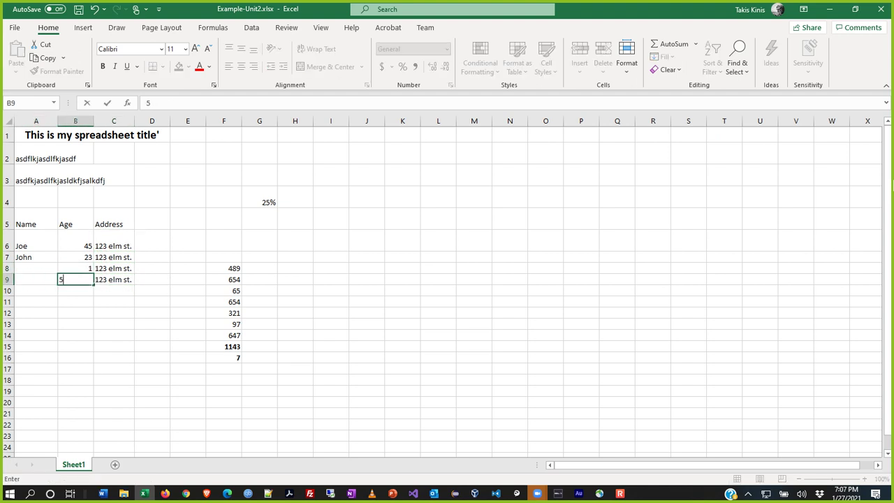
pyautogui.write('5')
pyautogui.press('Return')
# Enter the names Jane and Don in A8 and A9, then select the list
pyautogui.press('Left')
pyautogui.press('Up')
pyautogui.press('Up')
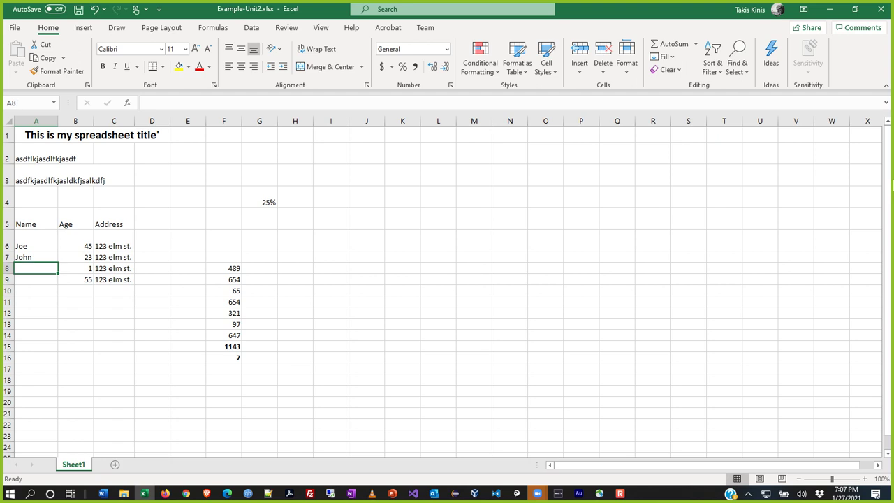
pyautogui.write('Jane')
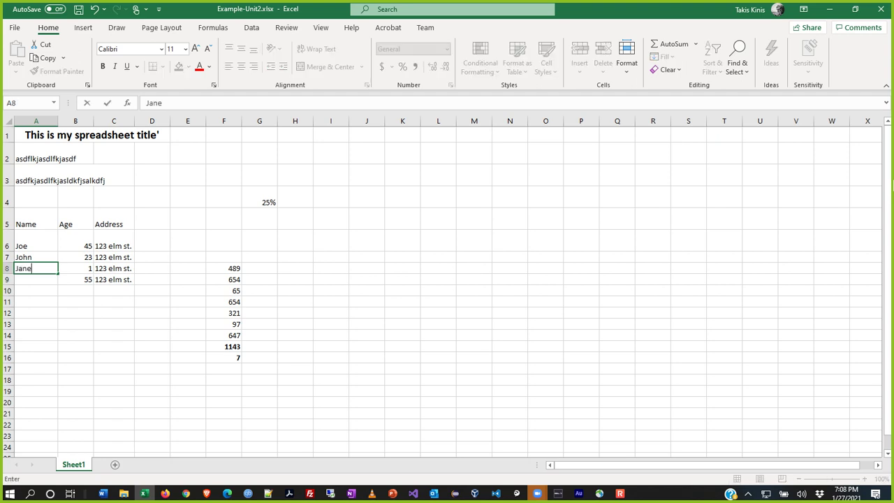
pyautogui.press('Return')
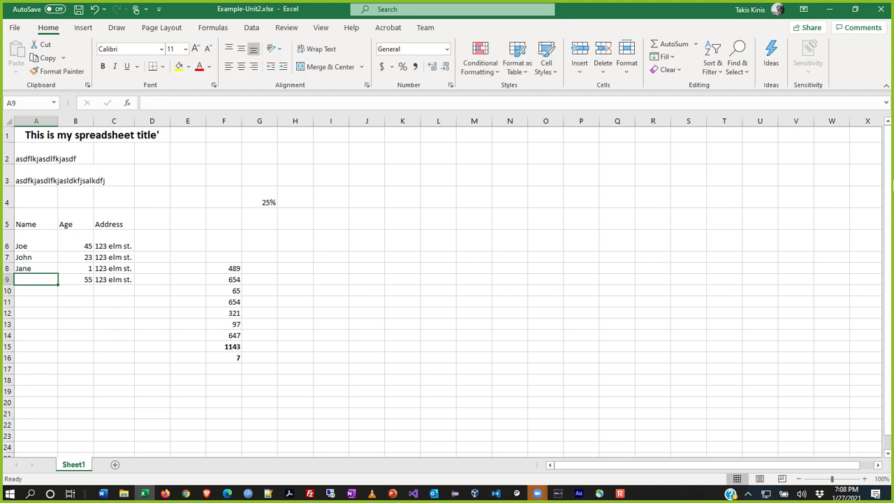
pyautogui.write('Don')
pyautogui.press('Return')
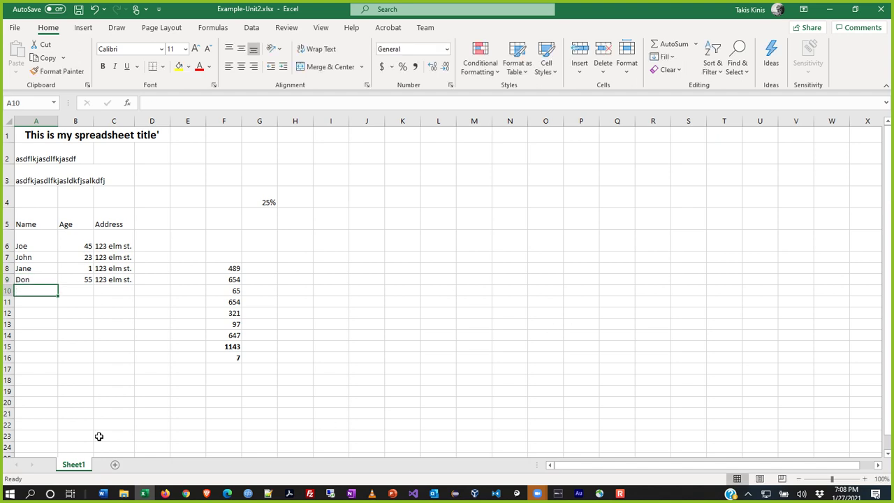
pyautogui.moveTo(43, 215); pyautogui.dragTo(123, 279)
pyautogui.click(558, 74)
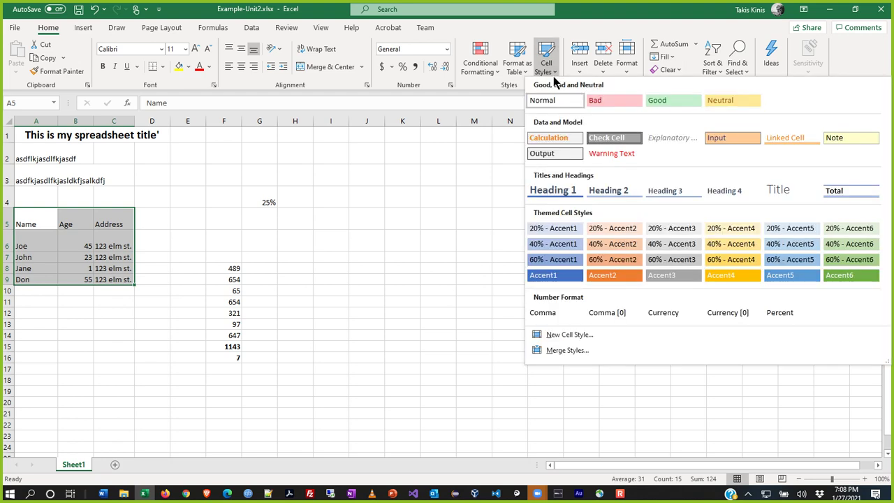
pyautogui.click(552, 235)
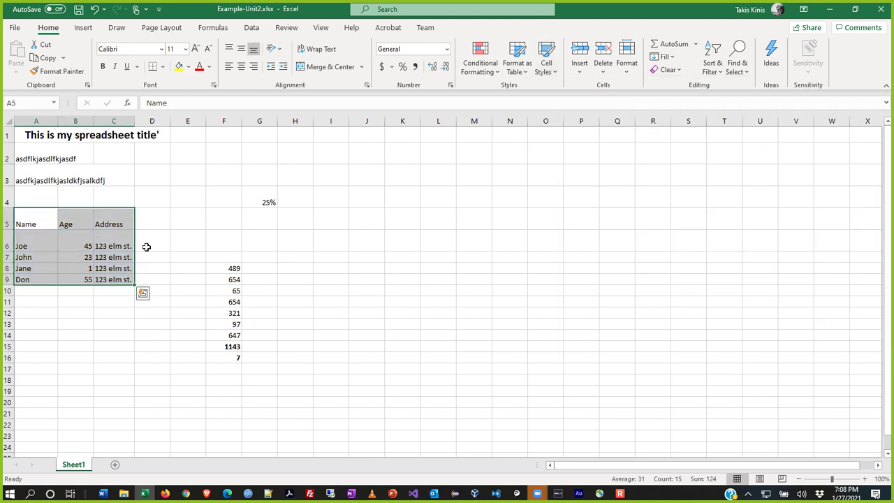
pyautogui.moveTo(46, 224); pyautogui.dragTo(123, 226)
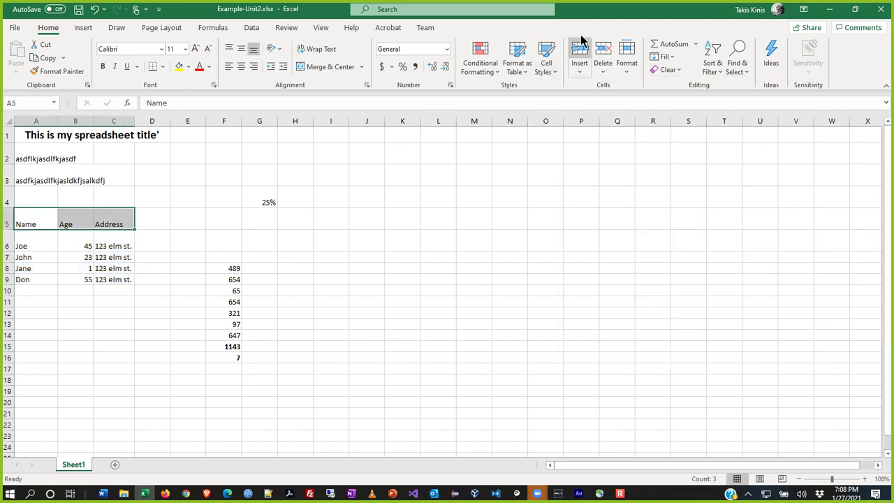
pyautogui.click(555, 69)
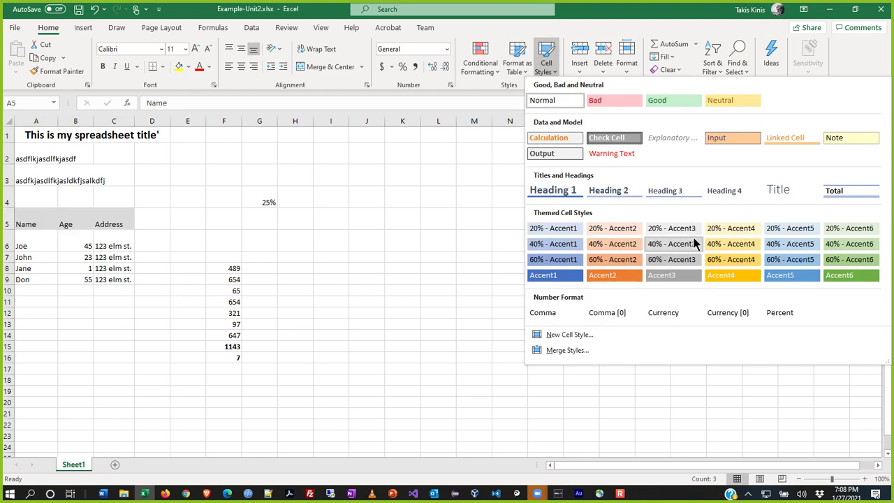
pyautogui.click(614, 193)
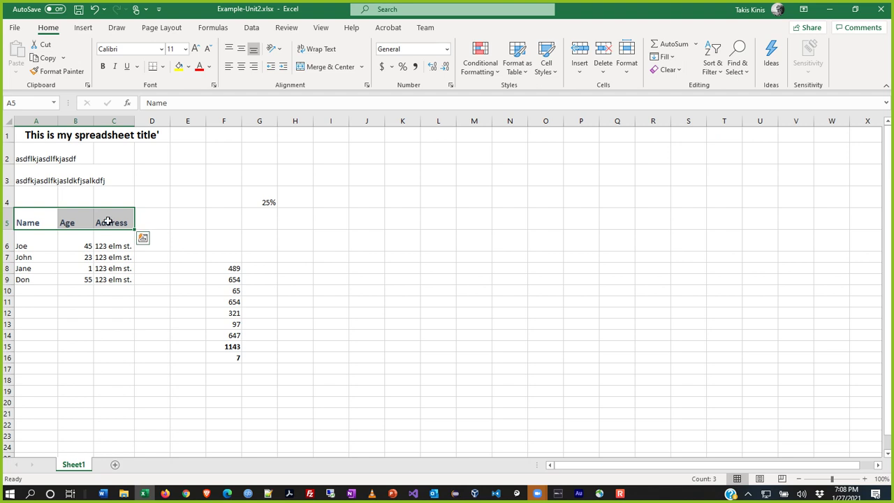
pyautogui.moveTo(26, 251); pyautogui.dragTo(126, 280)
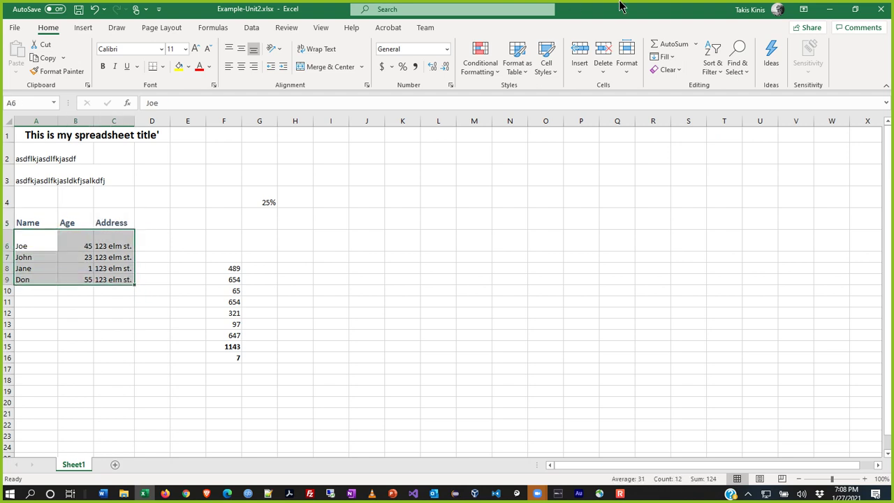
pyautogui.click(546, 67)
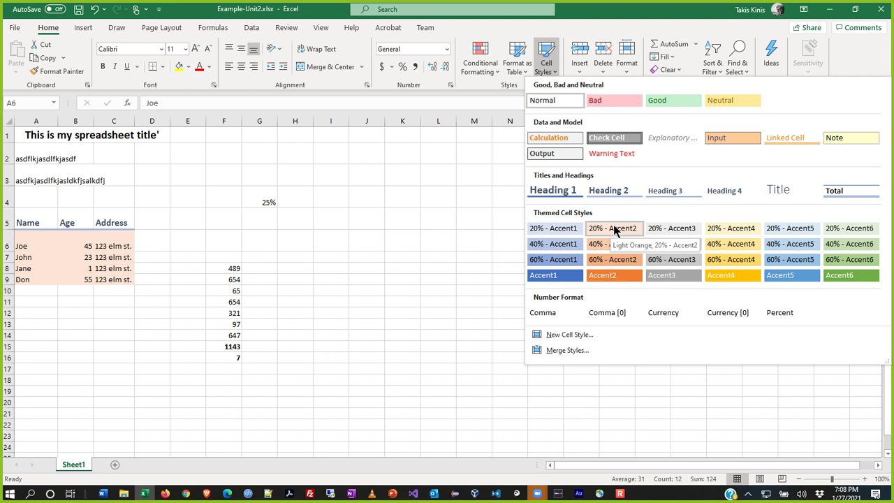
pyautogui.click(595, 230)
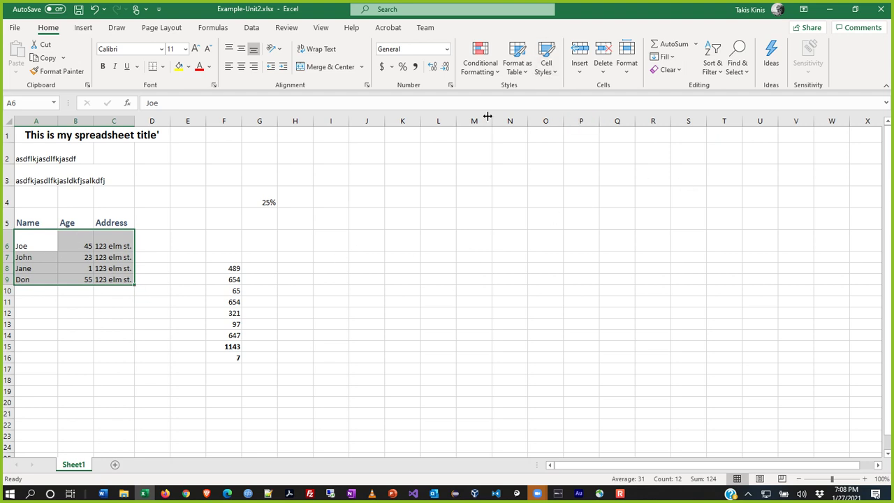
# Undo the cell style, select A5:C9 and apply an orange Light table style
pyautogui.hotkey('ctrl', 'z')
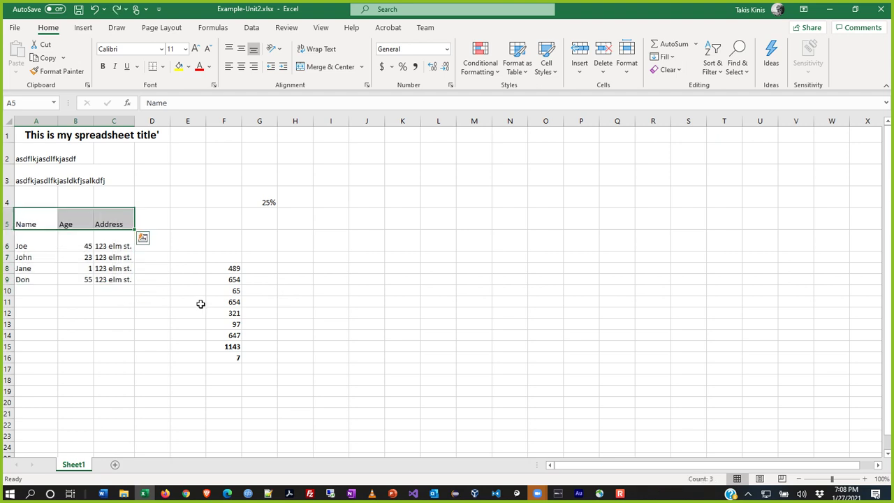
pyautogui.moveTo(35, 221); pyautogui.dragTo(120, 279)
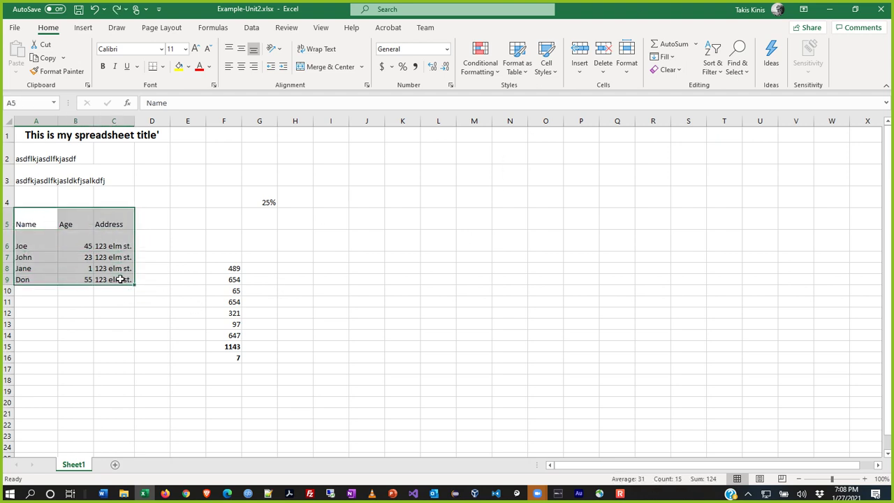
pyautogui.click(529, 72)
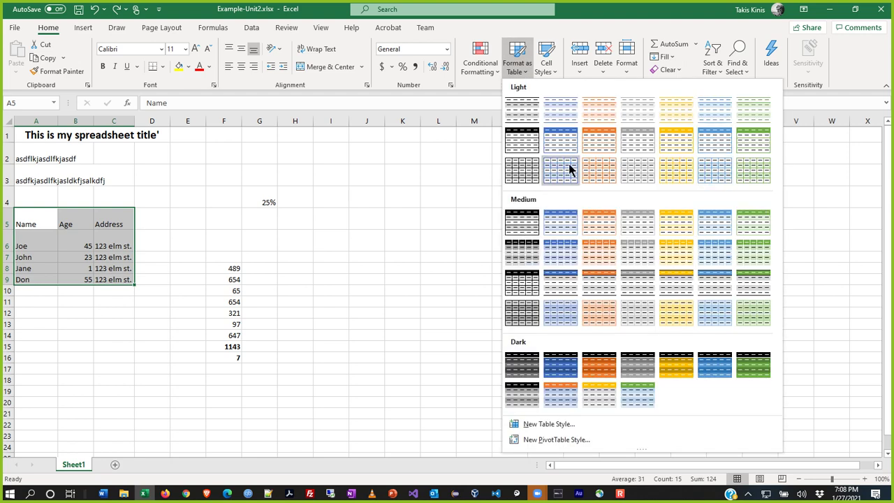
pyautogui.click(600, 143)
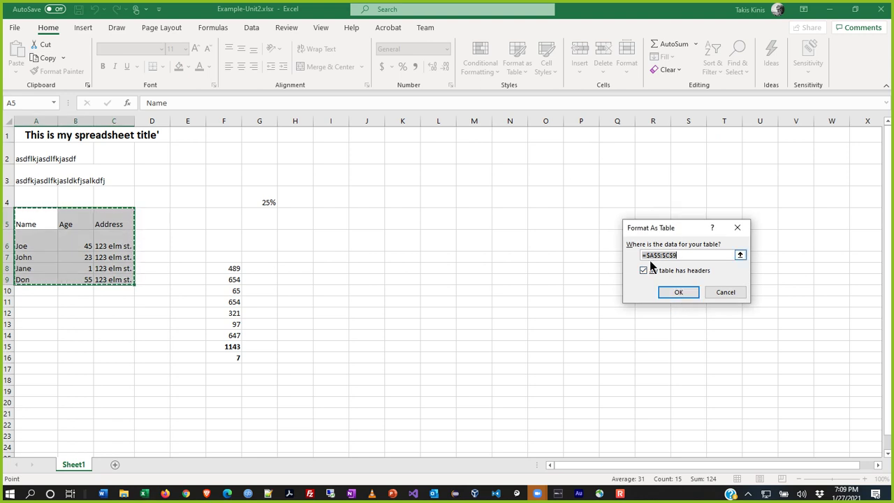
pyautogui.moveTo(649, 229); pyautogui.dragTo(339, 159)
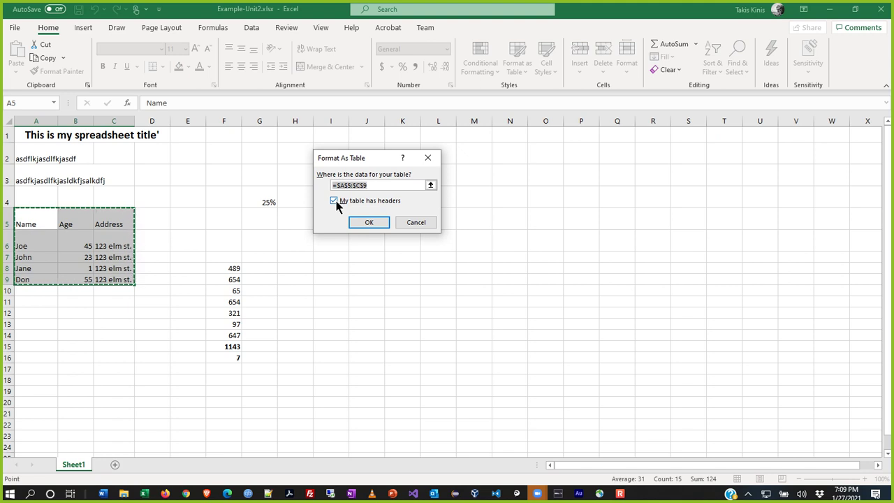
# Confirm the table with headers and filter the Age column to show only age 1
pyautogui.click(363, 222)
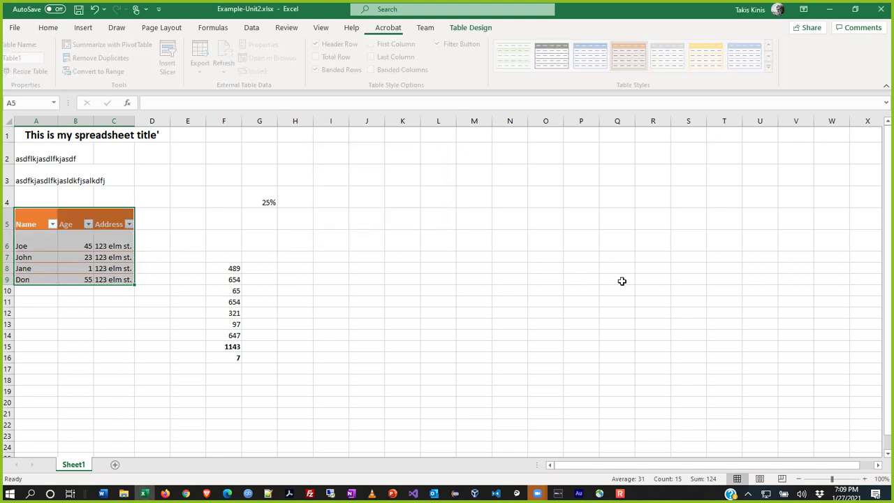
pyautogui.click(402, 256)
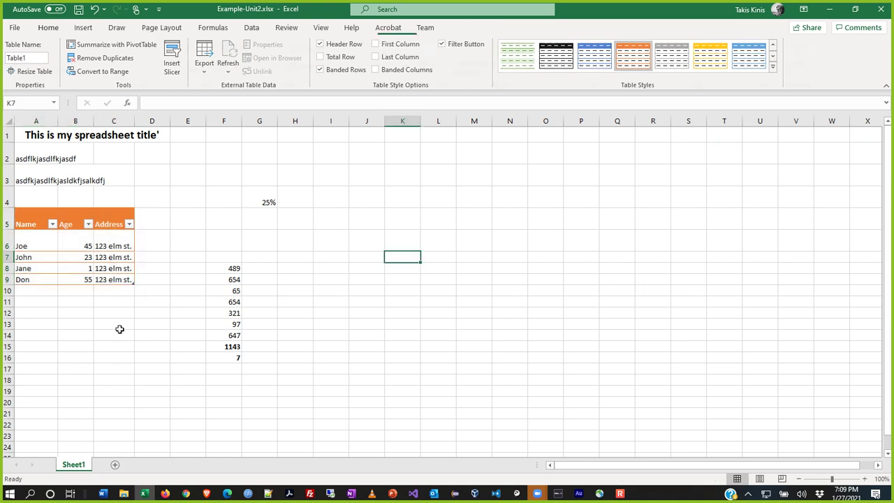
pyautogui.click(88, 223)
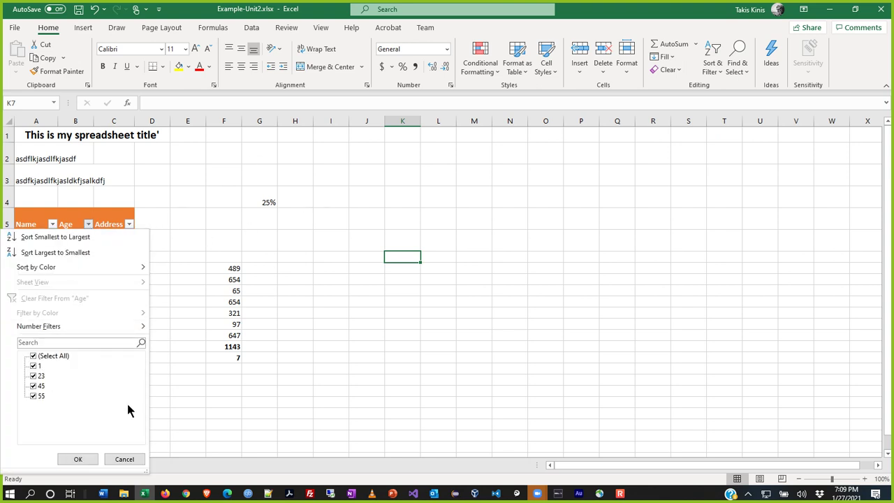
pyautogui.click(37, 357)
pyautogui.click(33, 366)
pyautogui.click(79, 460)
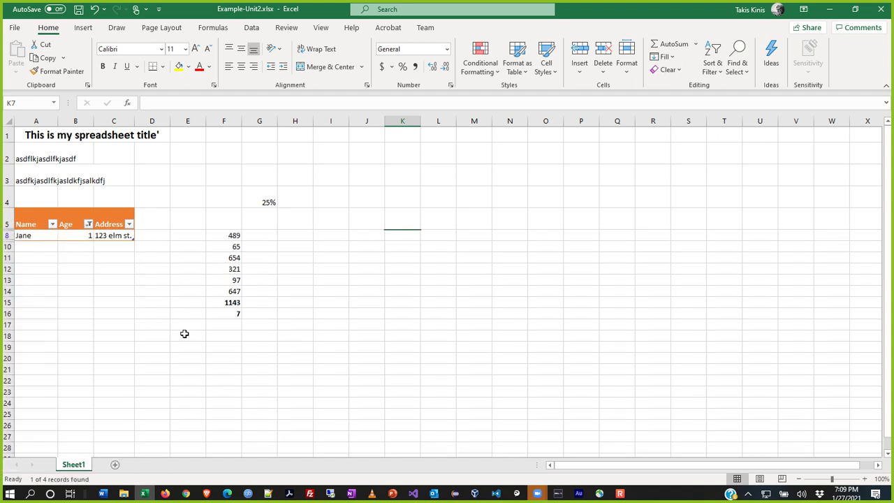
# Show all four rows again in the Age filter, then undo back to a plain range
pyautogui.click(88, 224)
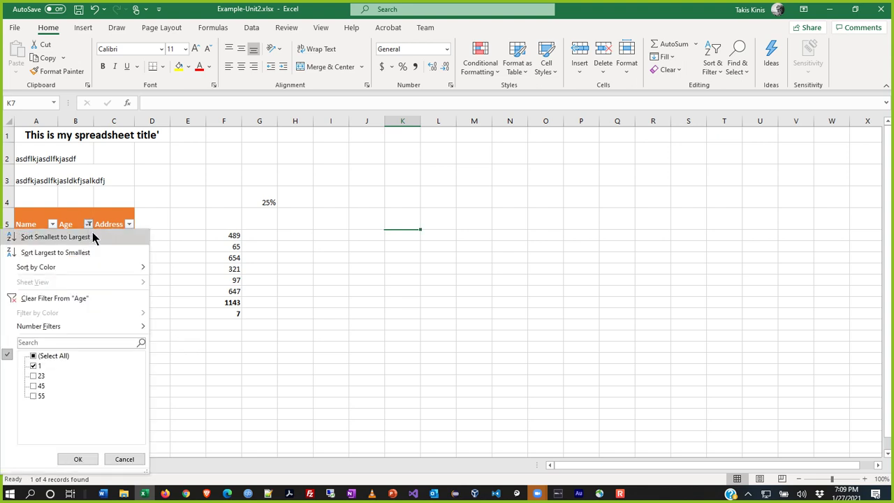
pyautogui.click(33, 357)
pyautogui.click(78, 461)
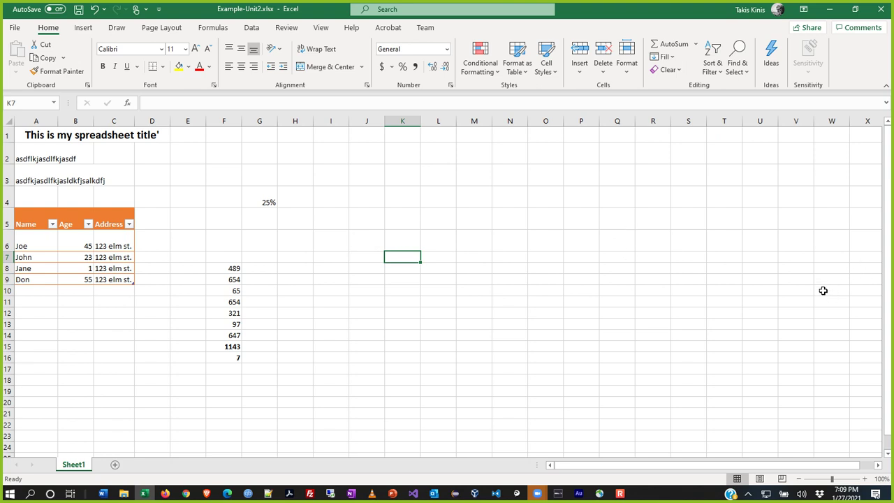
pyautogui.hotkey('ctrl', 'z')
pyautogui.hotkey('ctrl', 'z')
pyautogui.hotkey('ctrl', 'z')
# Select N13, dismiss the table style gallery unused, and switch to the PowerPoint slides
pyautogui.click(494, 322)
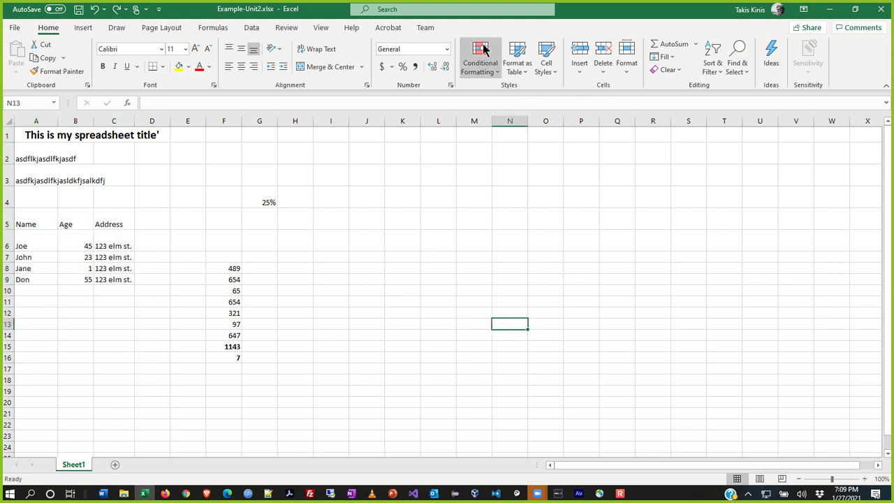
pyautogui.click(528, 72)
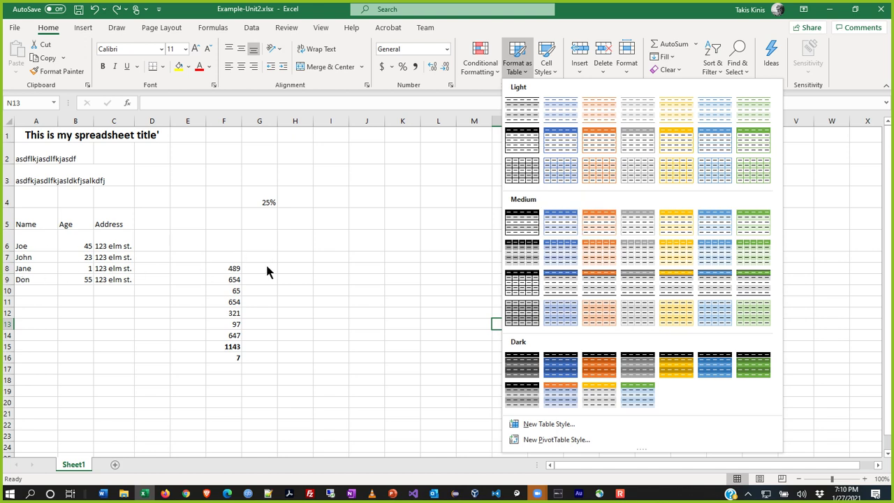
pyautogui.click(355, 365)
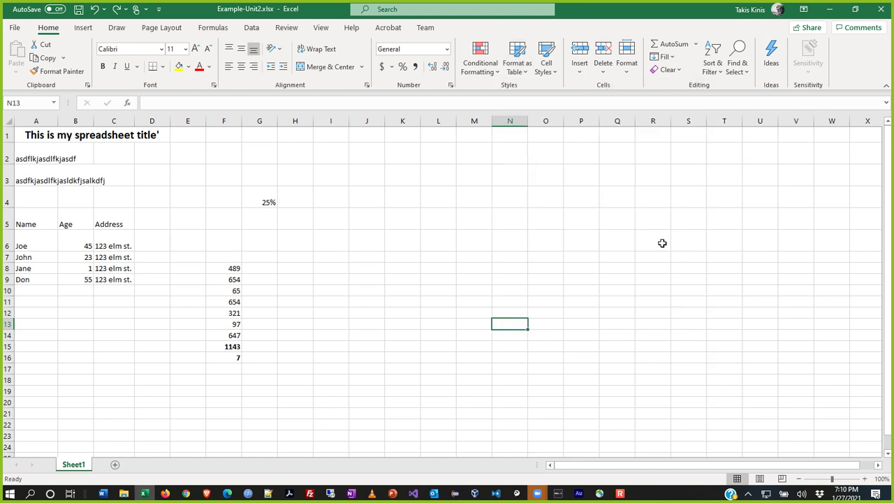
pyautogui.hotkey('alt', 'Tab')
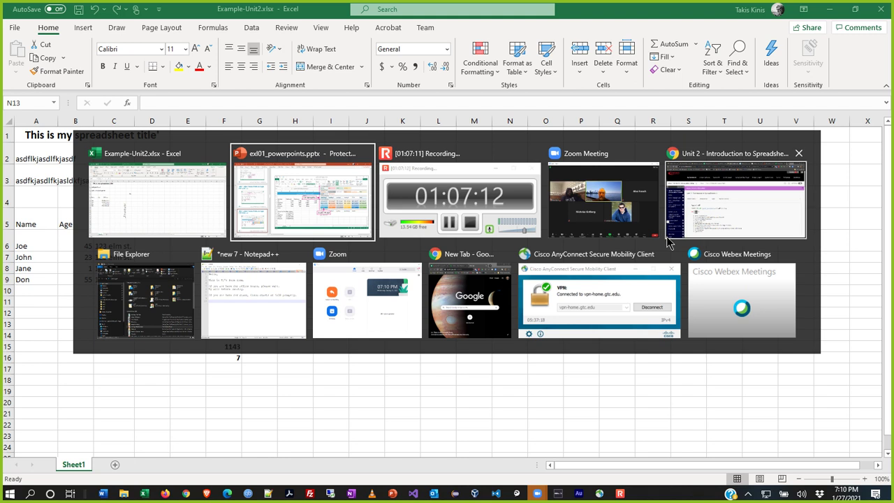
# Browse slides 24 through 29 on cell styles, SUM and AutoFill, then return to Excel
pyautogui.scroll(-5, 130, 379)
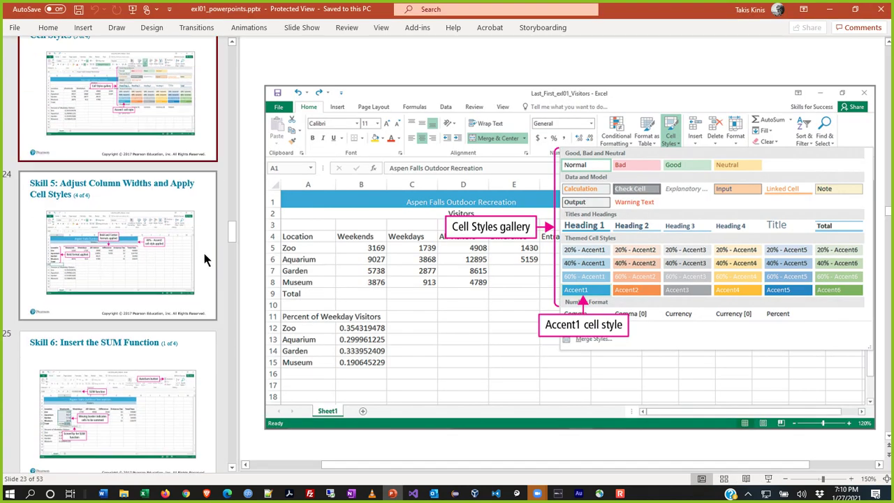
pyautogui.scroll(-1, 209, 209)
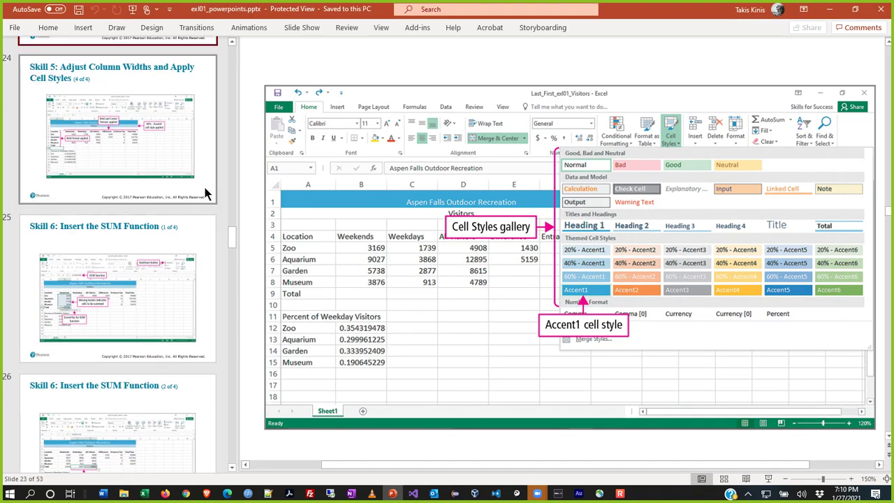
pyautogui.click(205, 194)
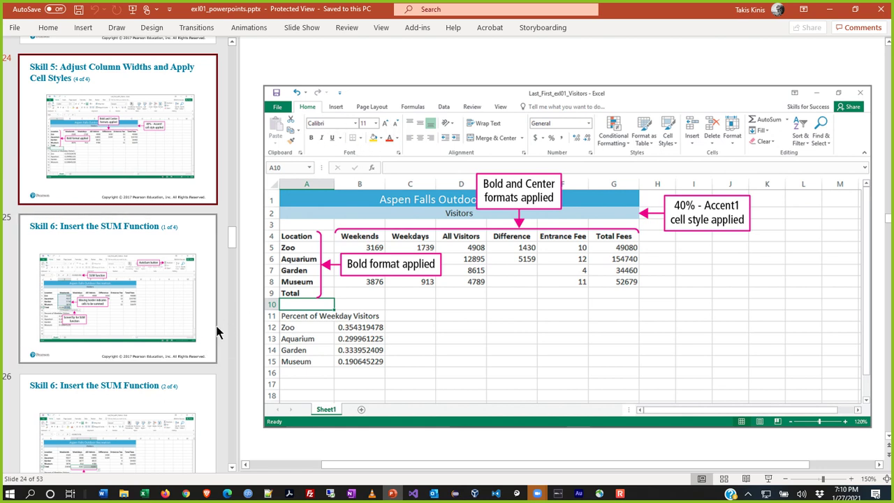
pyautogui.click(202, 346)
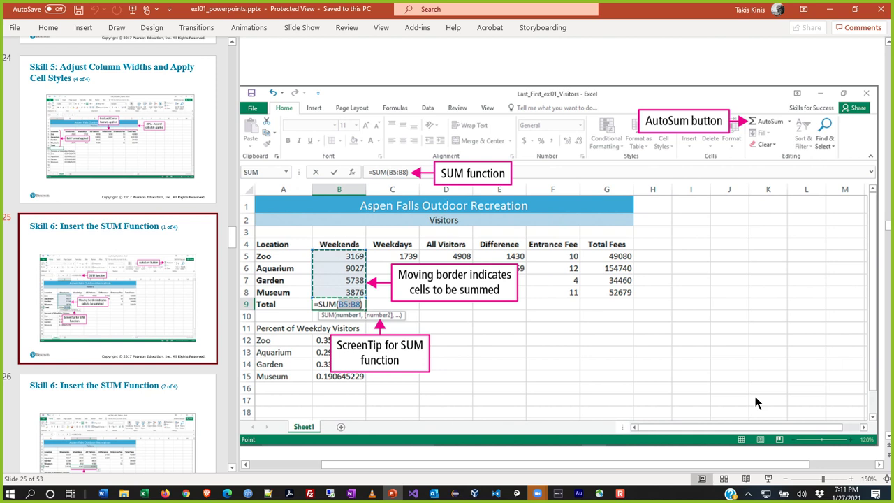
pyautogui.scroll(-3, 216, 331)
pyautogui.click(206, 288)
pyautogui.scroll(-3, 213, 313)
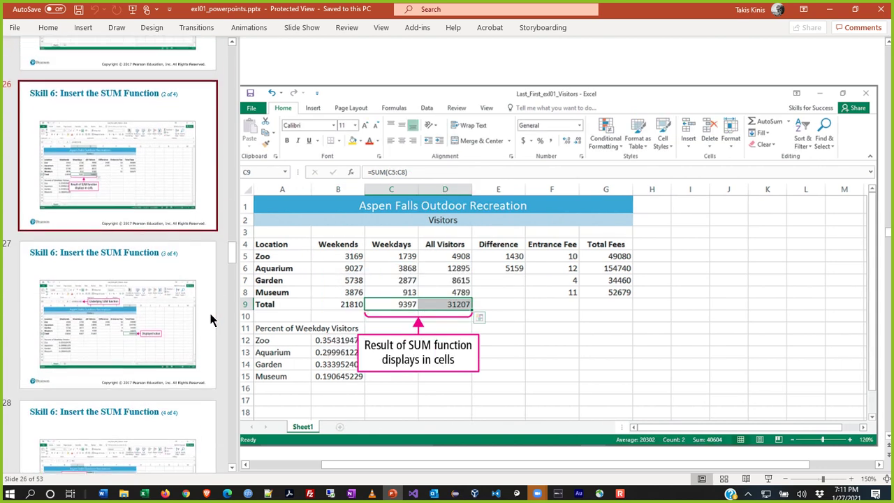
pyautogui.scroll(-2, 206, 313)
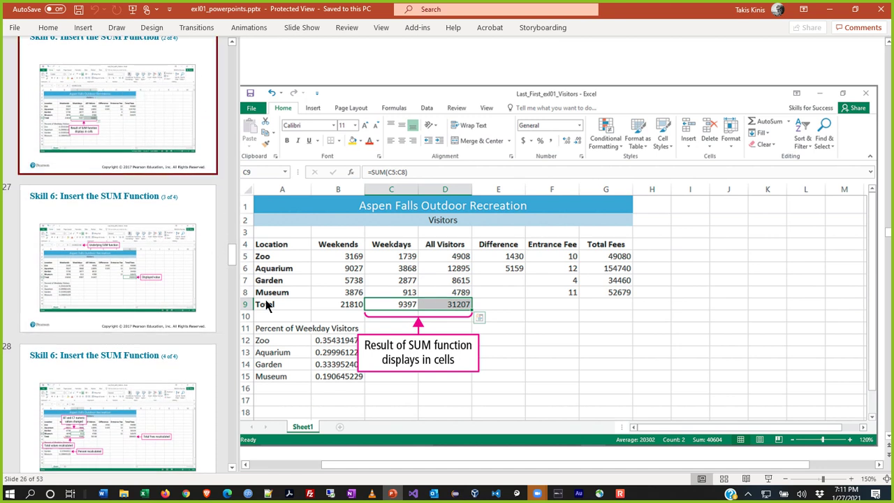
pyautogui.click(212, 277)
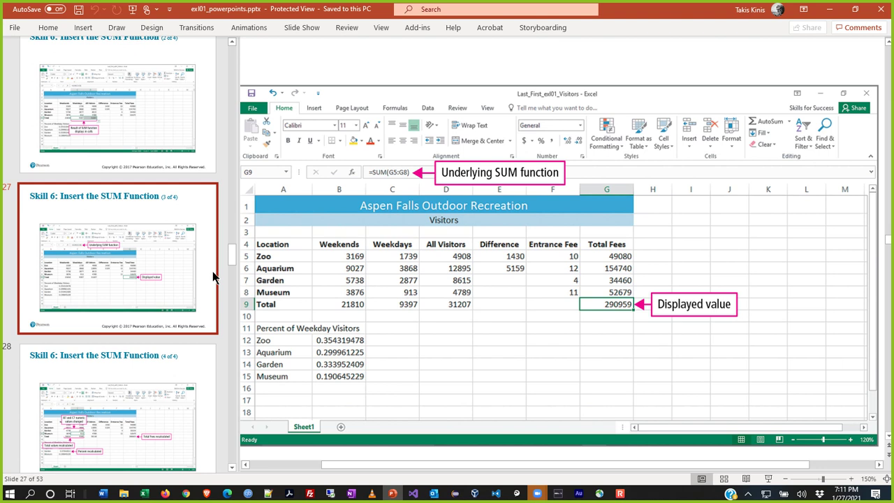
pyautogui.click(210, 378)
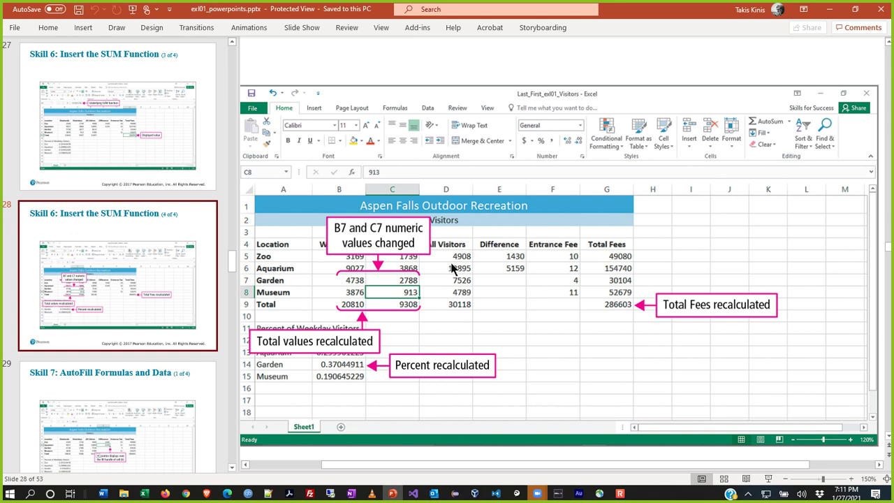
pyautogui.click(200, 393)
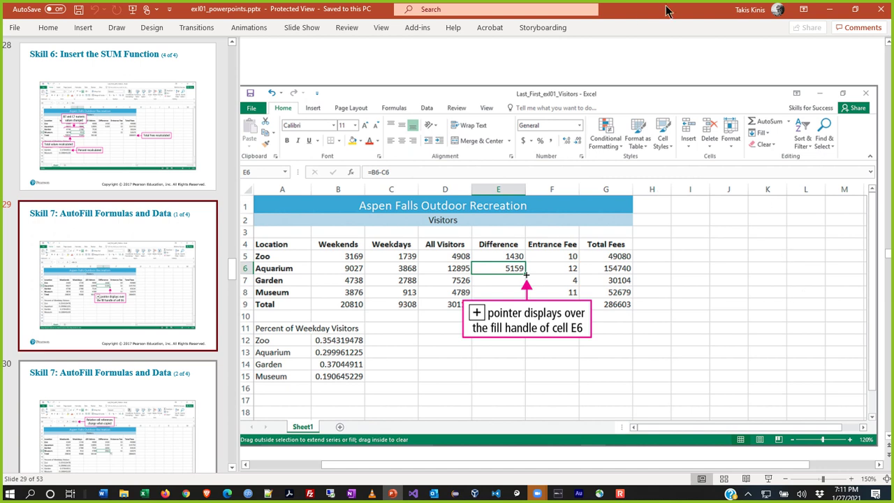
pyautogui.hotkey('alt', 'Tab')
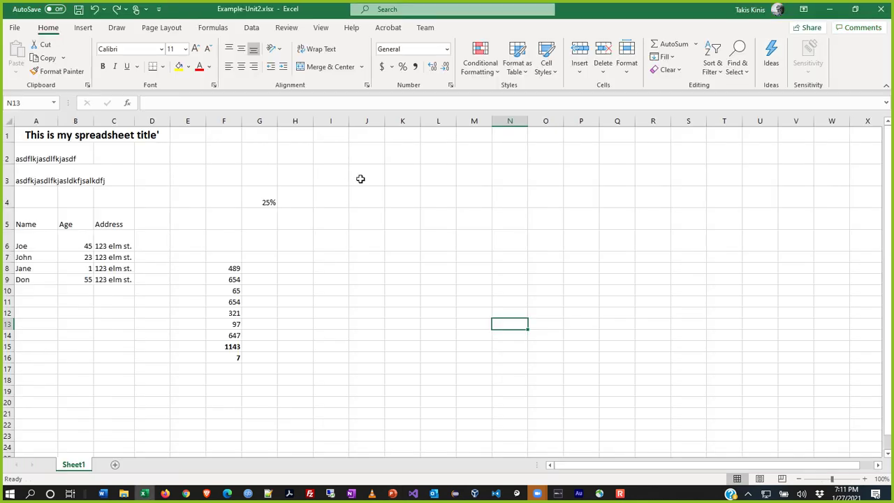
# Type 1, 2, 3, 4 and 5 down K7:K11 and select those five cells
pyautogui.click(407, 258)
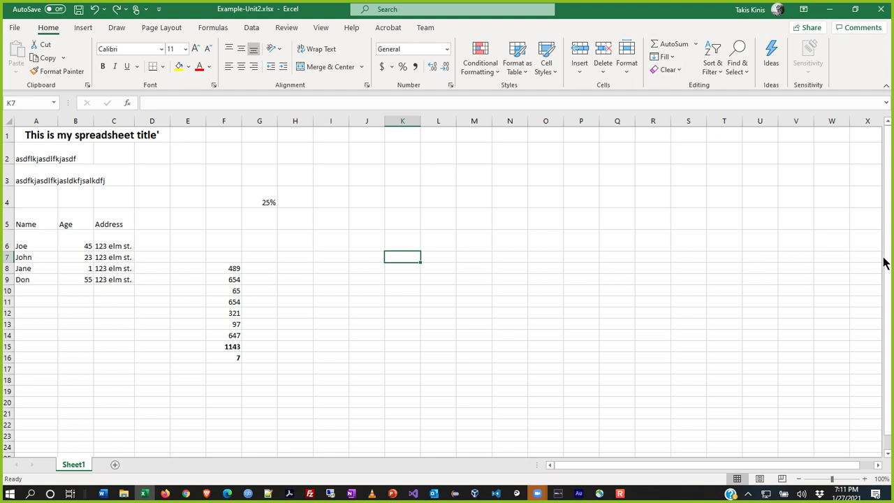
pyautogui.write('1')
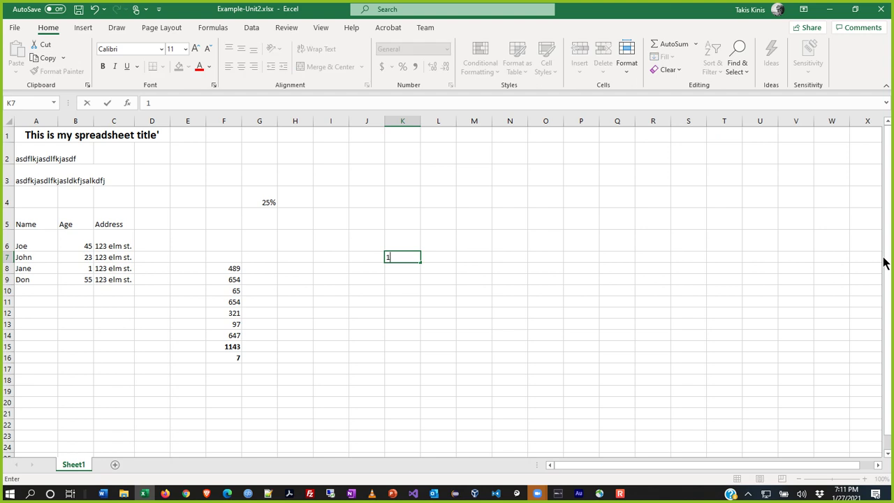
pyautogui.press('Return')
pyautogui.write('2')
pyautogui.press('Return')
pyautogui.write('3')
pyautogui.press('Return')
pyautogui.write('4')
pyautogui.press('Return')
pyautogui.write('5')
pyautogui.press('Return')
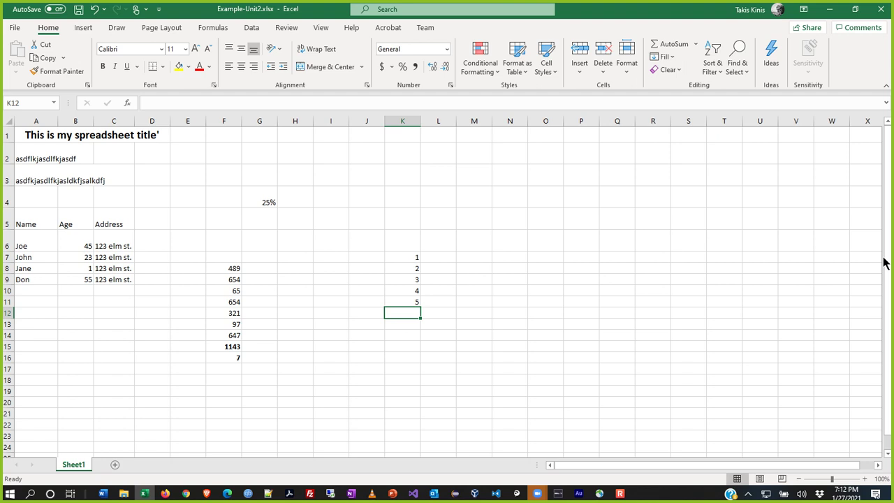
pyautogui.press('Up')
pyautogui.press('Up')
pyautogui.press('Up')
pyautogui.press('Up')
pyautogui.press('Up')
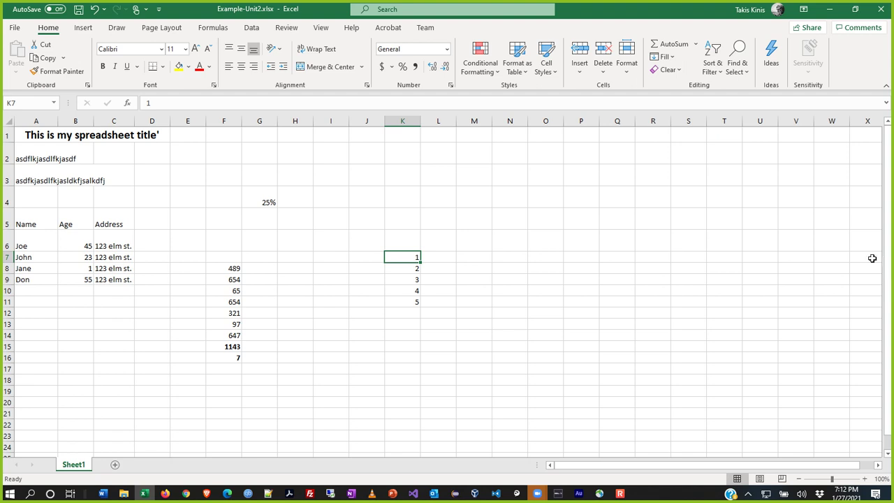
pyautogui.hotkey('shift', 'Down')
pyautogui.hotkey('shift', 'Down')
pyautogui.hotkey('shift', 'Down')
pyautogui.hotkey('shift', 'Down')
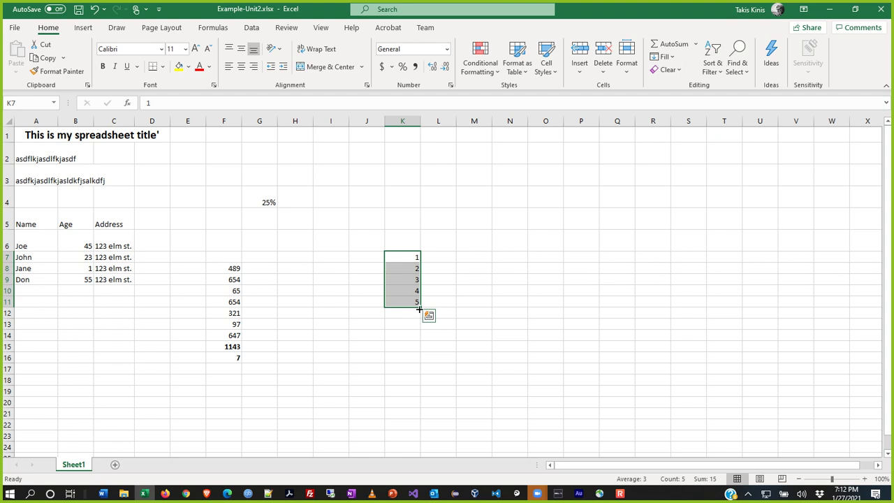
# Extend the K7:K11 series down to K106 (ending at 100) and scroll back to the top
pyautogui.moveTo(419, 308); pyautogui.dragTo(418, 392)
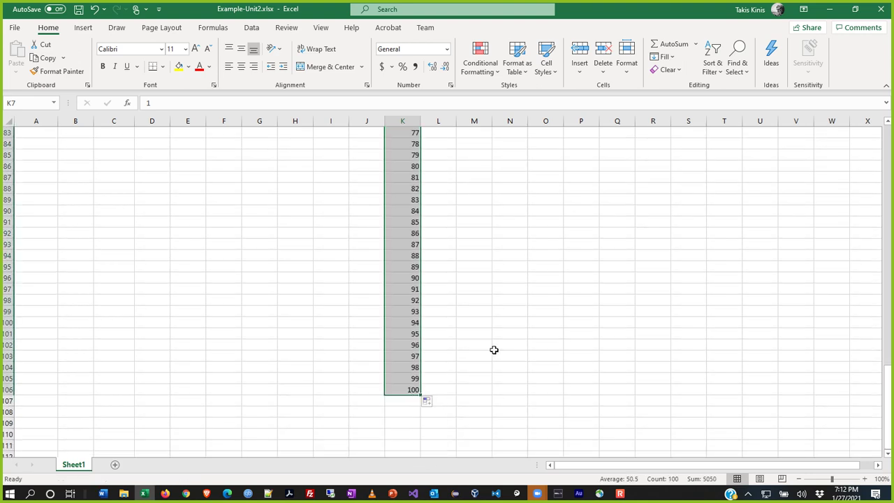
pyautogui.scroll(17, 500, 344)
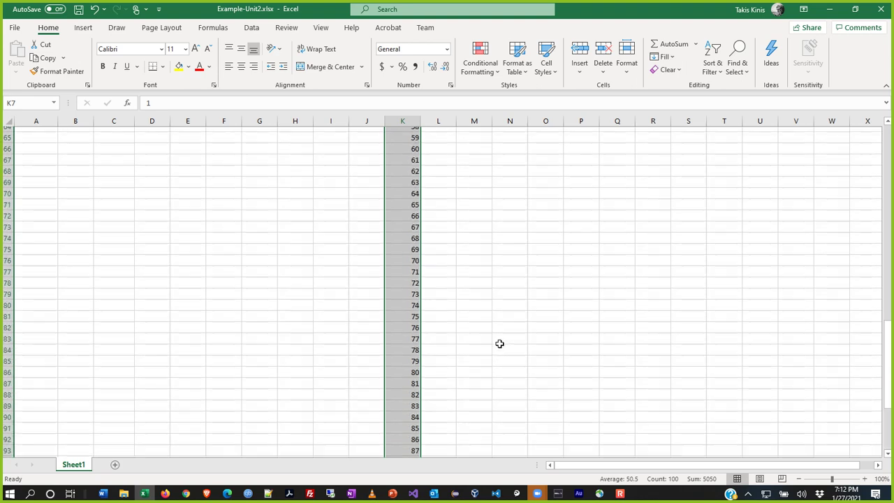
pyautogui.scroll(10, 500, 342)
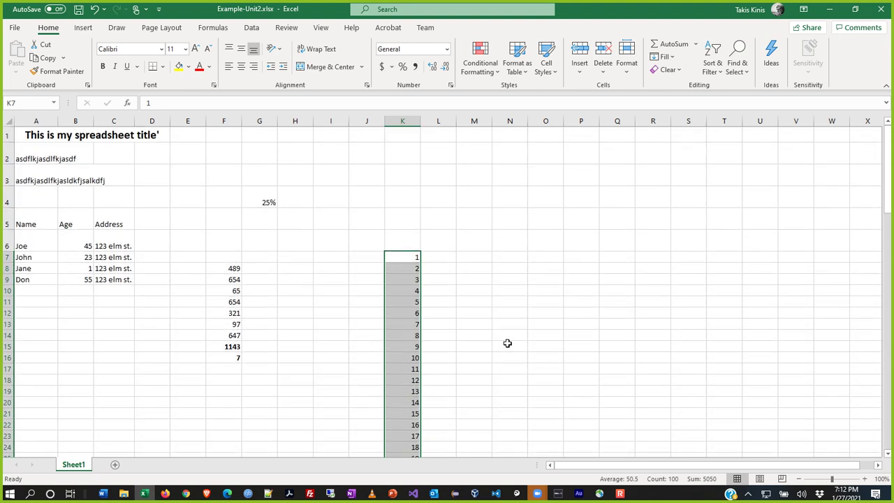
pyautogui.press('Right')
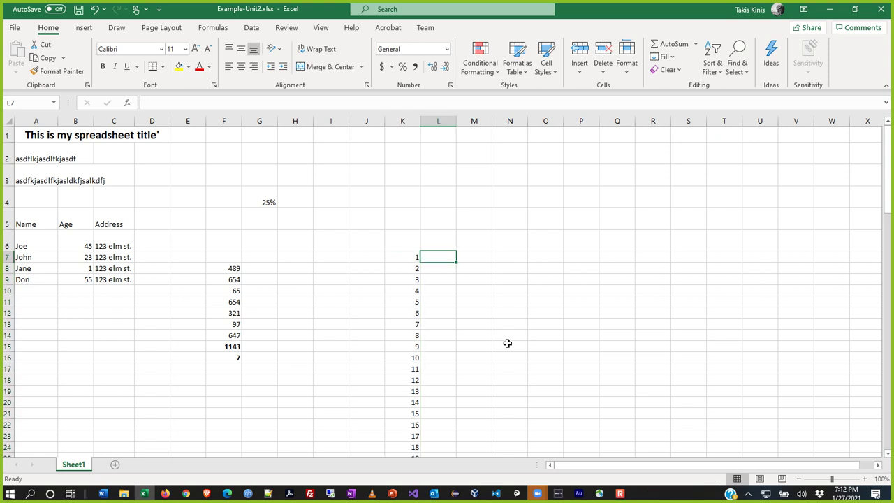
# Enter A, B, C in L7:L9 and repeat the pattern down to L13
pyautogui.write('A')
pyautogui.press('Return')
pyautogui.write('B')
pyautogui.press('Return')
pyautogui.write('C')
pyautogui.press('Up')
pyautogui.press('Up')
pyautogui.hotkey('shift', 'Down')
pyautogui.hotkey('shift', 'Down')
pyautogui.moveTo(452, 277); pyautogui.dragTo(459, 325)
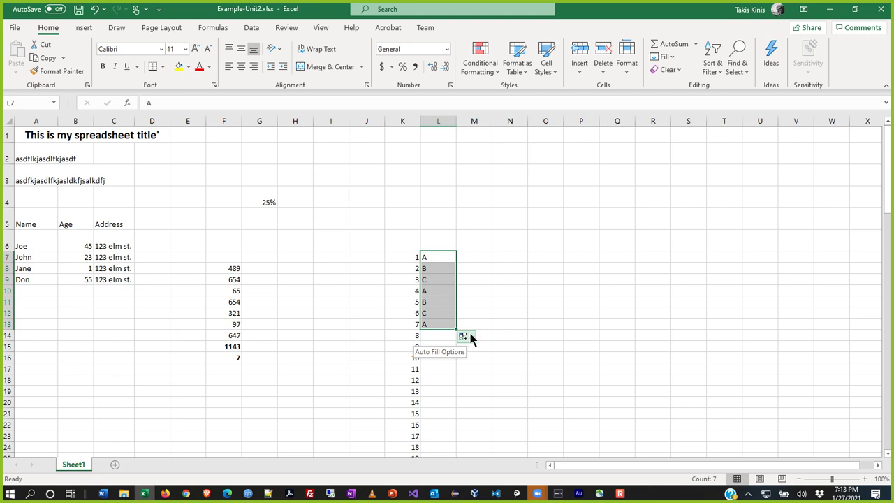
# Start entering the date 1/1/2021 in M7
pyautogui.click(476, 248)
pyautogui.click(478, 254)
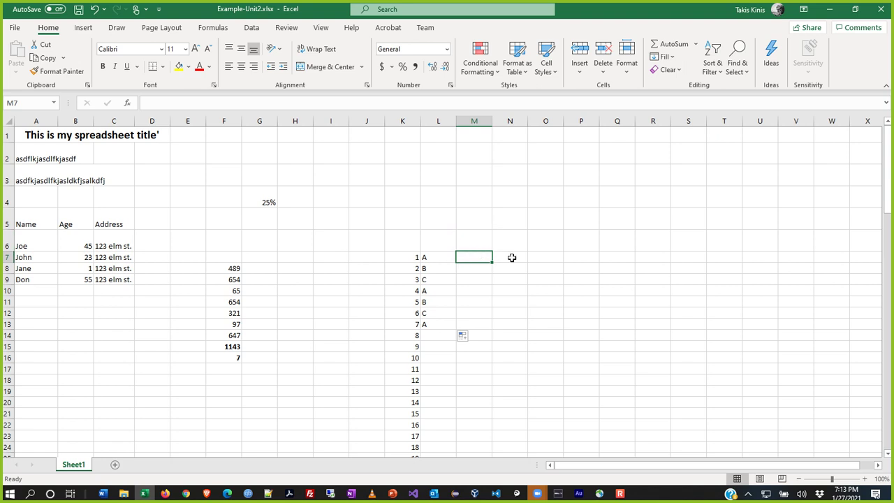
pyautogui.write('1/')
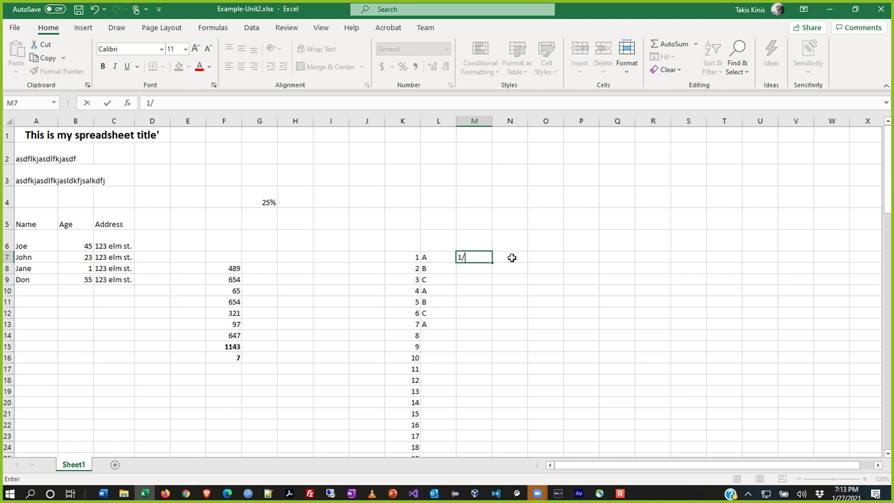
pyautogui.write('1/2021')
# Add 1/8/2021 in M8, fill weekly dates down to M23, and widen column M
pyautogui.press('Return')
pyautogui.press('Up')
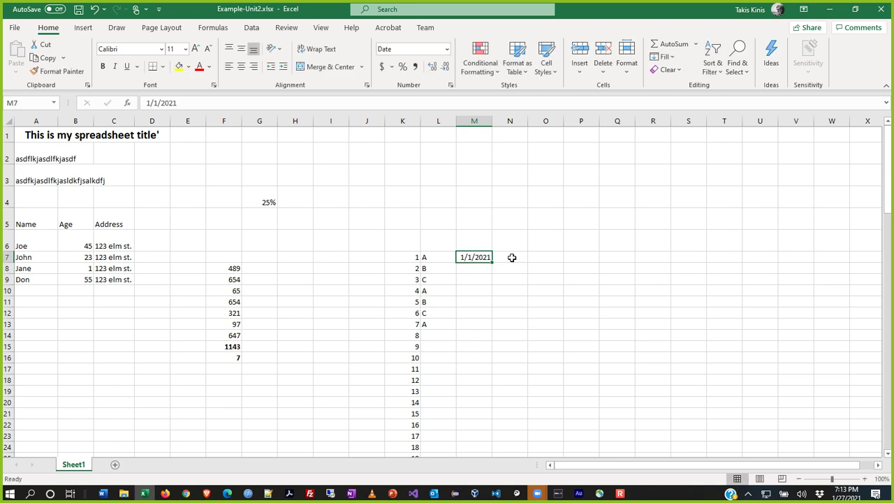
pyautogui.press('Down')
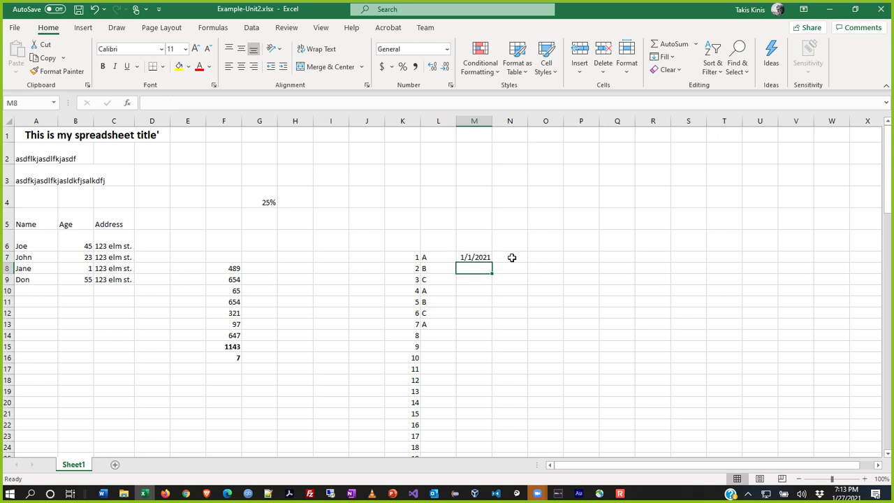
pyautogui.write('1/')
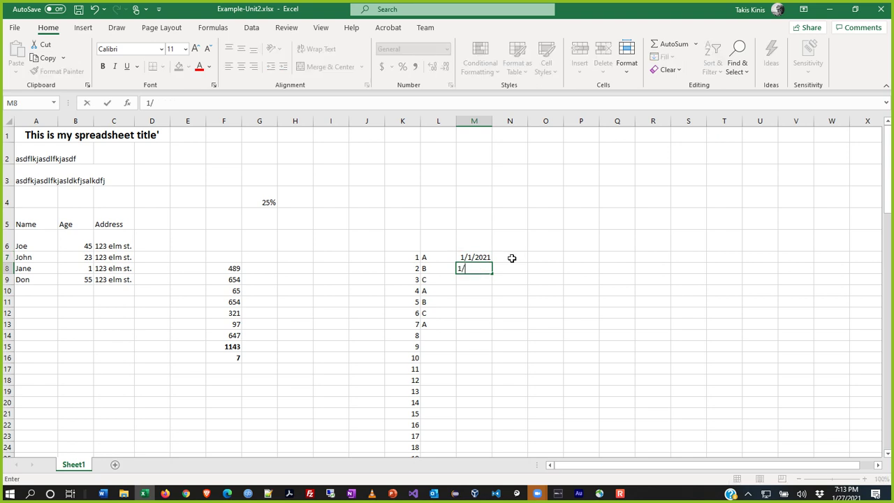
pyautogui.write('8/2021')
pyautogui.press('Return')
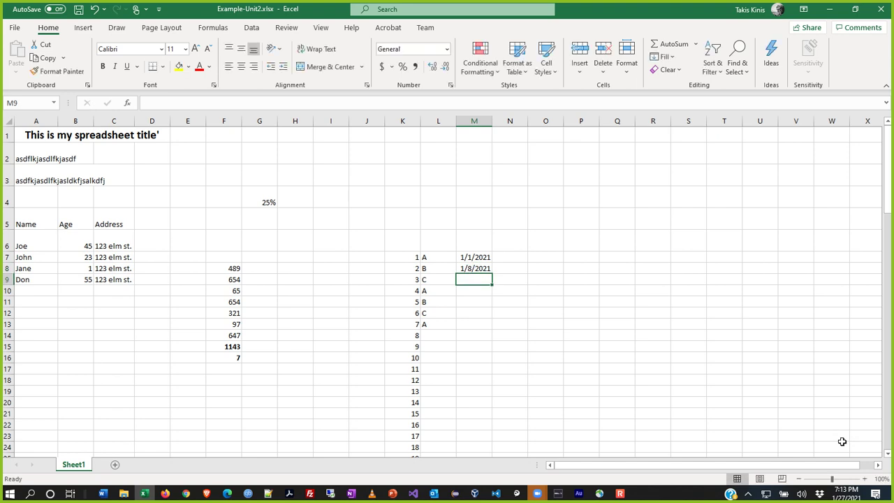
pyautogui.moveTo(466, 256); pyautogui.dragTo(471, 269)
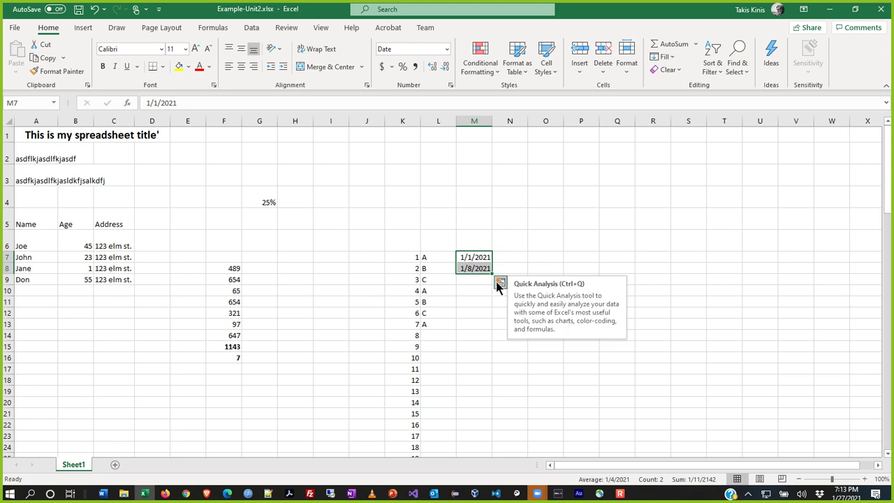
pyautogui.moveTo(493, 274); pyautogui.dragTo(469, 438)
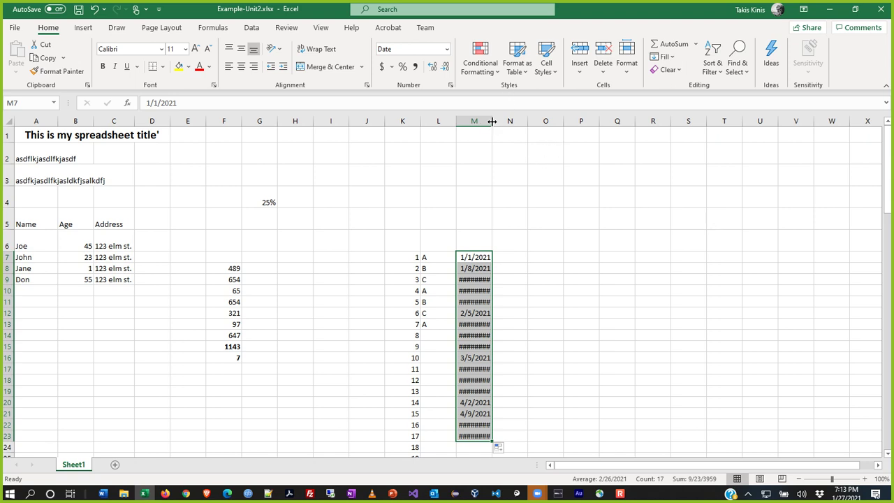
pyautogui.moveTo(493, 120); pyautogui.dragTo(496, 120)
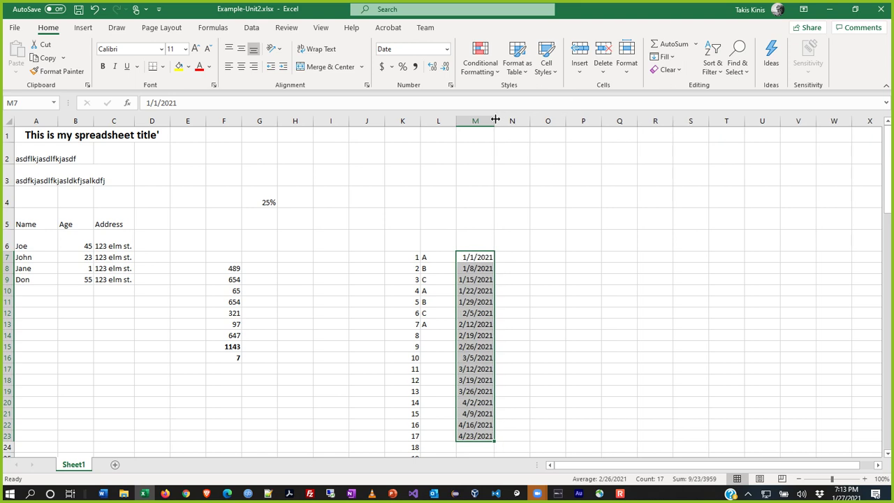
pyautogui.moveTo(495, 120)
pyautogui.mouseDown()
pyautogui.moveTo(483, 120)
pyautogui.moveTo(504, 122)
pyautogui.mouseUp()
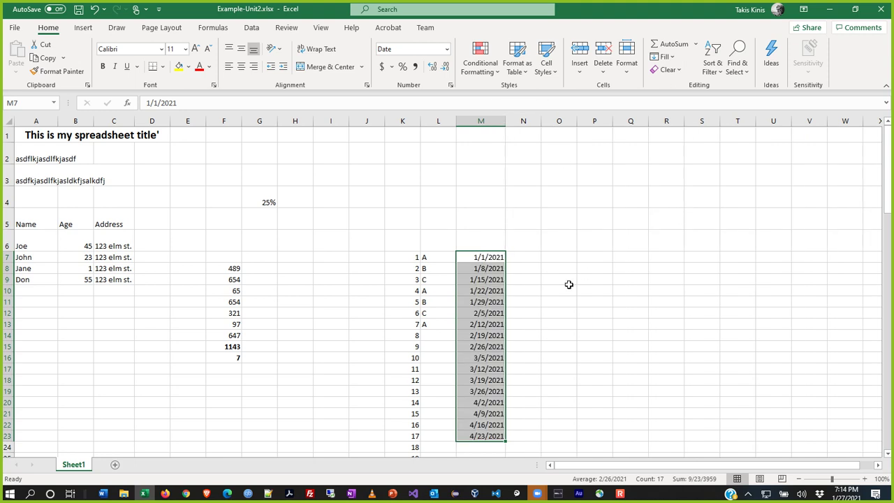
# Copy the numbers 12–22 from column K into H8:H18
pyautogui.scroll(-2, 587, 289)
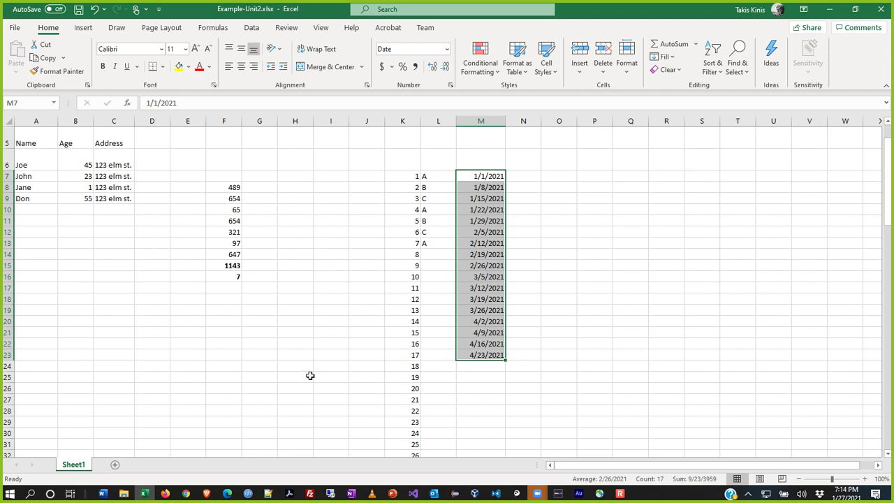
pyautogui.moveTo(415, 297); pyautogui.dragTo(416, 410)
pyautogui.hotkey('ctrl', 'c')
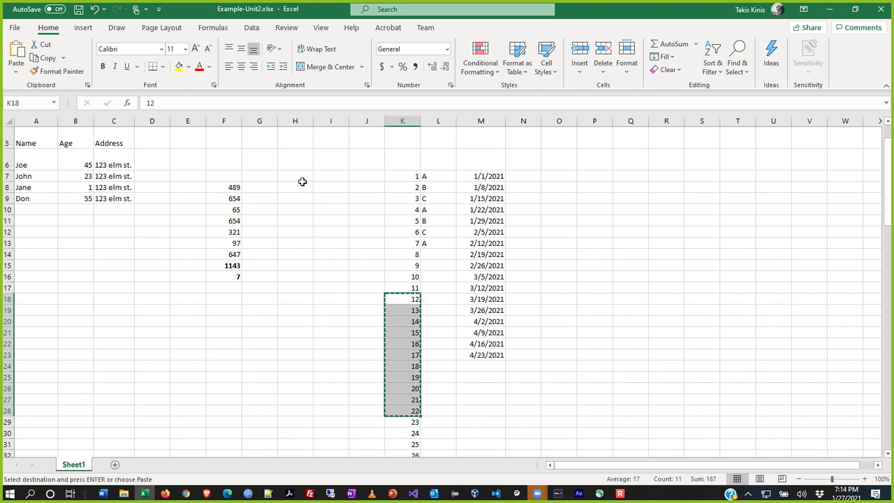
pyautogui.click(303, 187)
pyautogui.hotkey('ctrl', 'v')
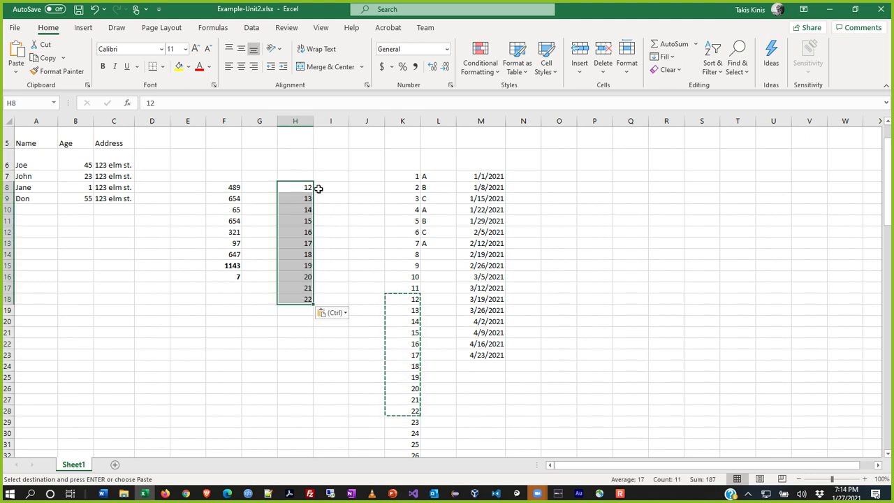
# Copy the numbers 3–12 from column K into I8:I17
pyautogui.moveTo(406, 199); pyautogui.dragTo(398, 299)
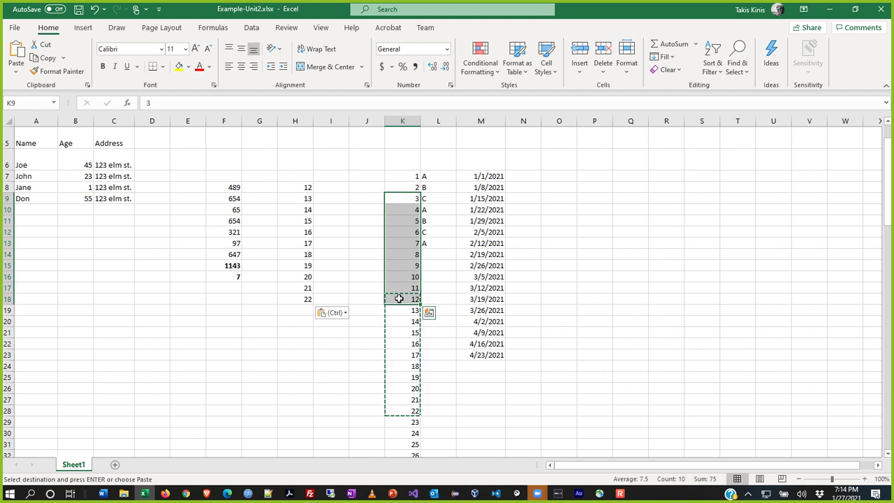
pyautogui.hotkey('ctrl', 'c')
pyautogui.click(337, 187)
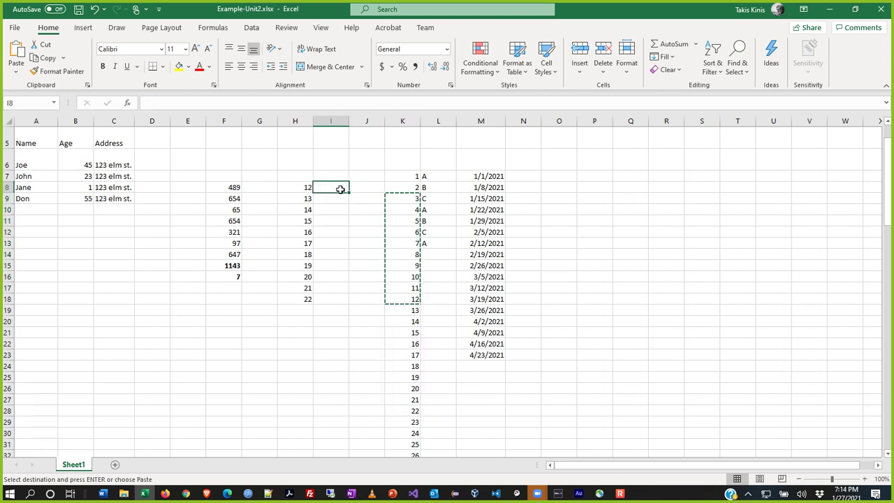
pyautogui.hotkey('ctrl', 'v')
# Enter 44 in I18
pyautogui.moveTo(333, 287)
pyautogui.mouseDown()
pyautogui.moveTo(334, 304)
pyautogui.moveTo(347, 292)
pyautogui.mouseUp()
pyautogui.write('44')
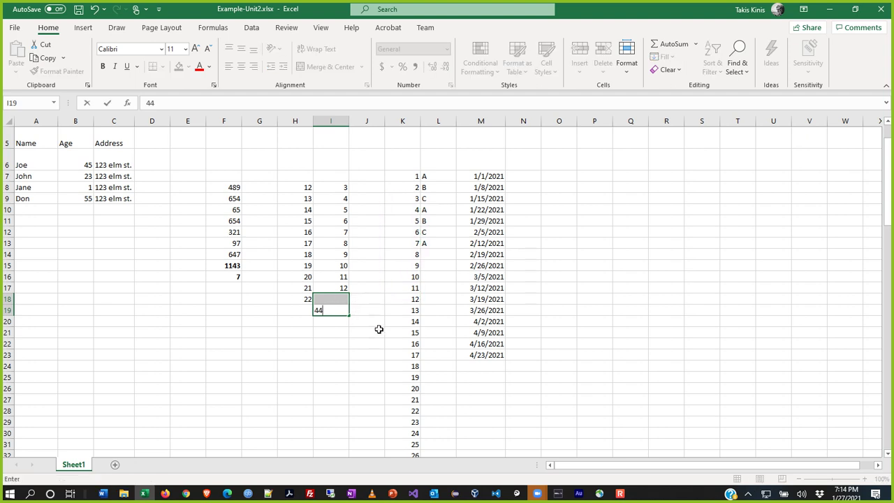
pyautogui.press('Escape')
pyautogui.press('Up')
pyautogui.press('Down')
pyautogui.press('Up')
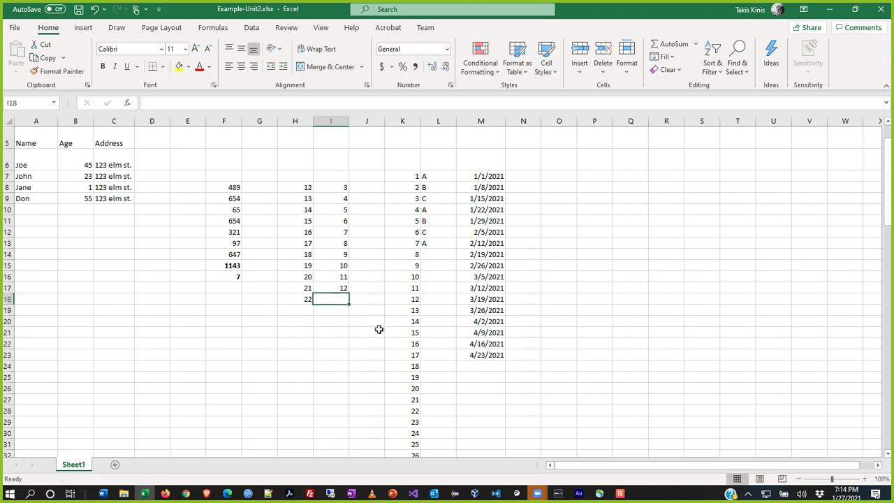
pyautogui.write('44')
pyautogui.press('Return')
pyautogui.press('Left')
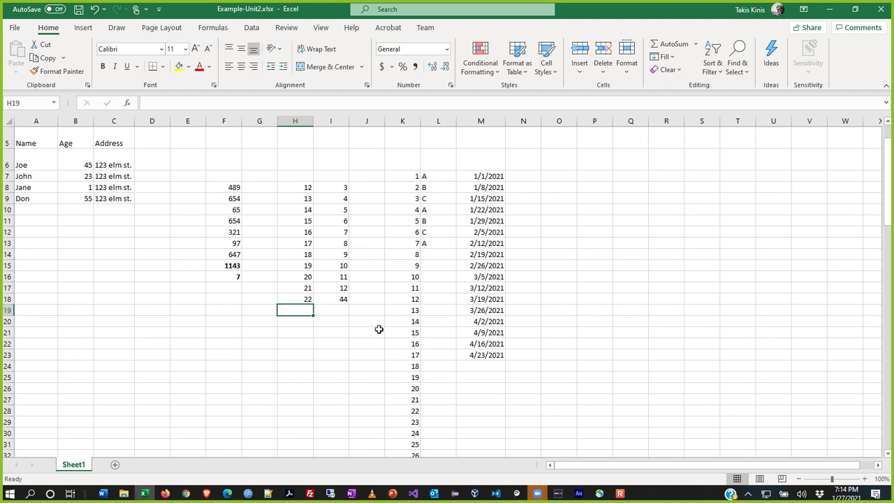
# Enter =SUM(H8:H18) in H19 to total 187, then review the formula
pyautogui.write('=')
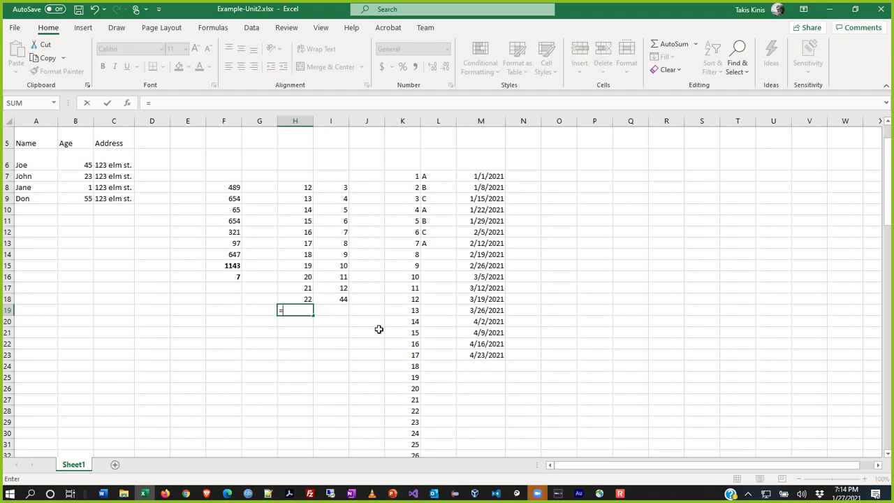
pyautogui.write('sum')
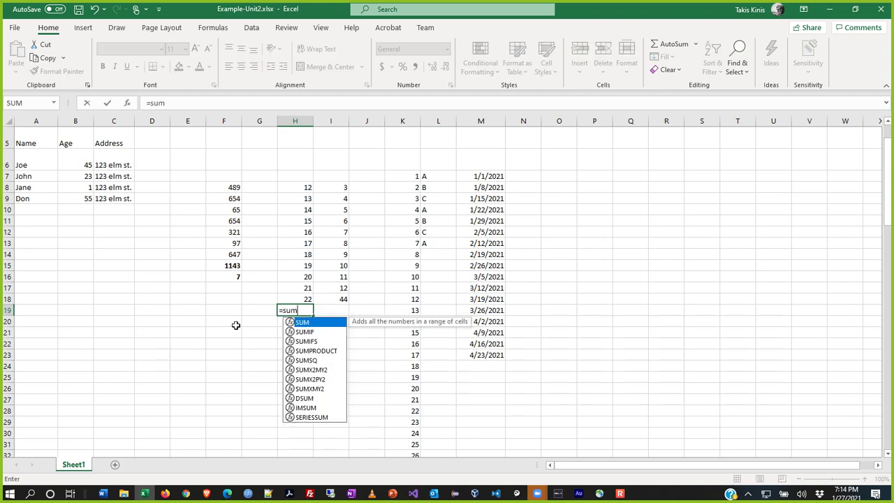
pyautogui.write('(')
pyautogui.moveTo(305, 186); pyautogui.dragTo(310, 301)
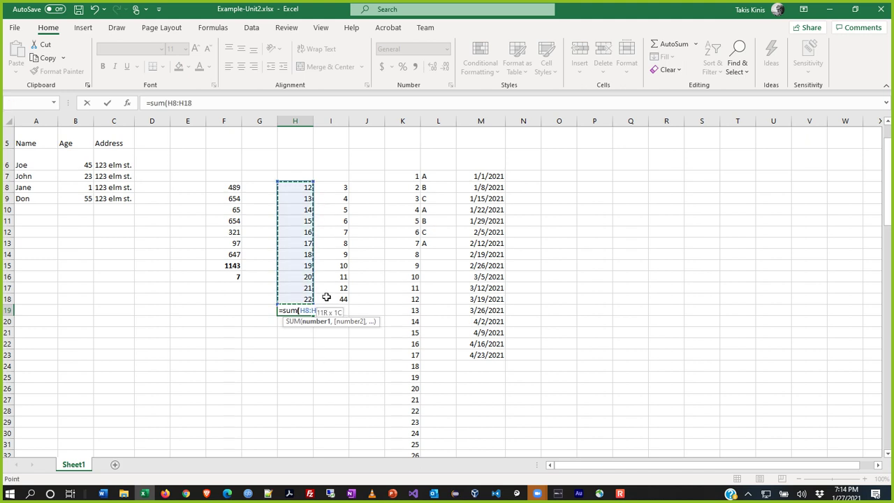
pyautogui.press('Return')
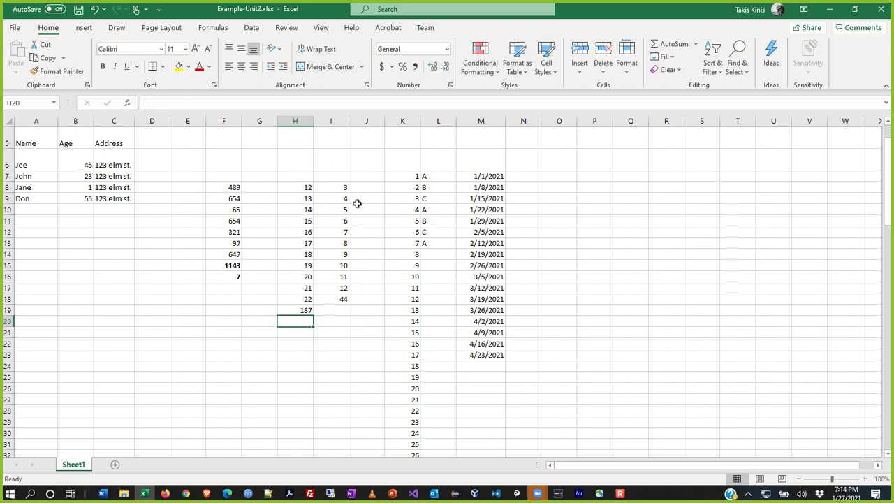
pyautogui.click(296, 311)
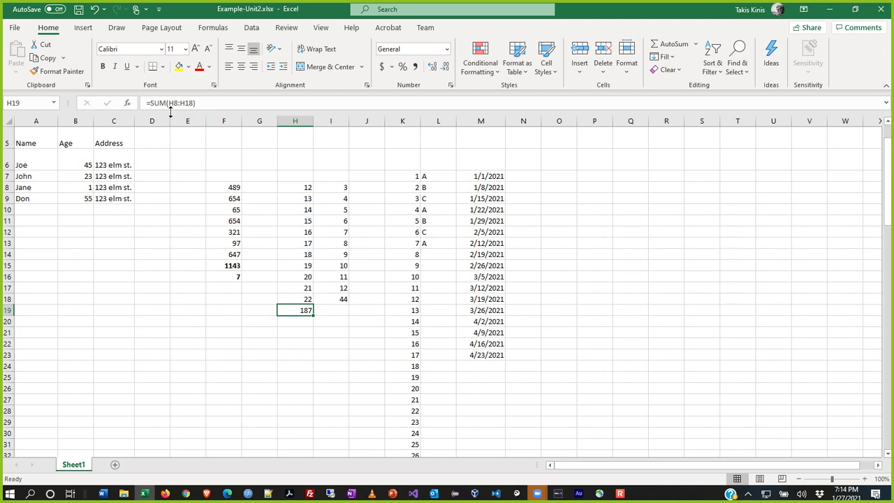
pyautogui.click(303, 188)
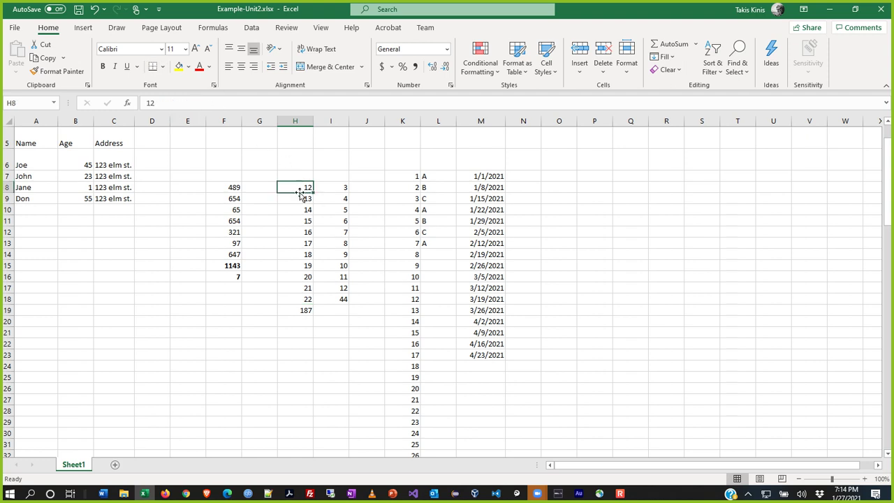
pyautogui.click(301, 310)
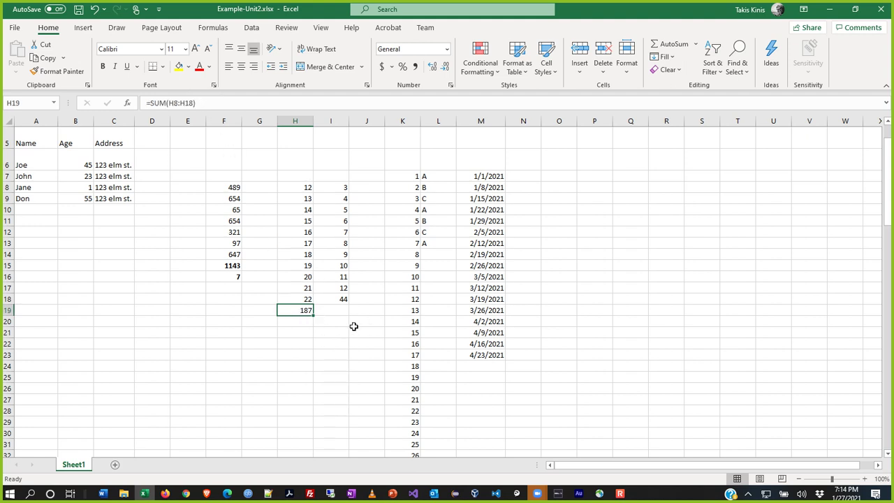
# Fill the H19 total right so I19 holds =SUM(I8:I18), totalling 119
pyautogui.hotkey('ctrl', 'c')
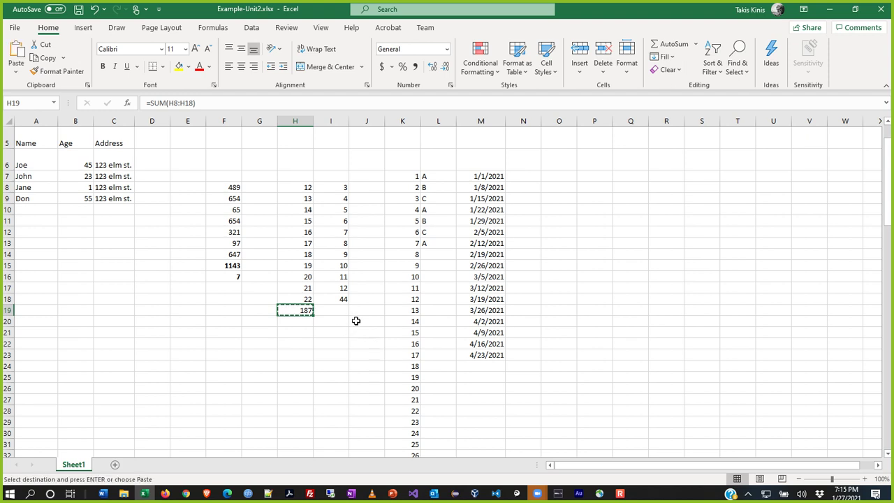
pyautogui.press('Escape')
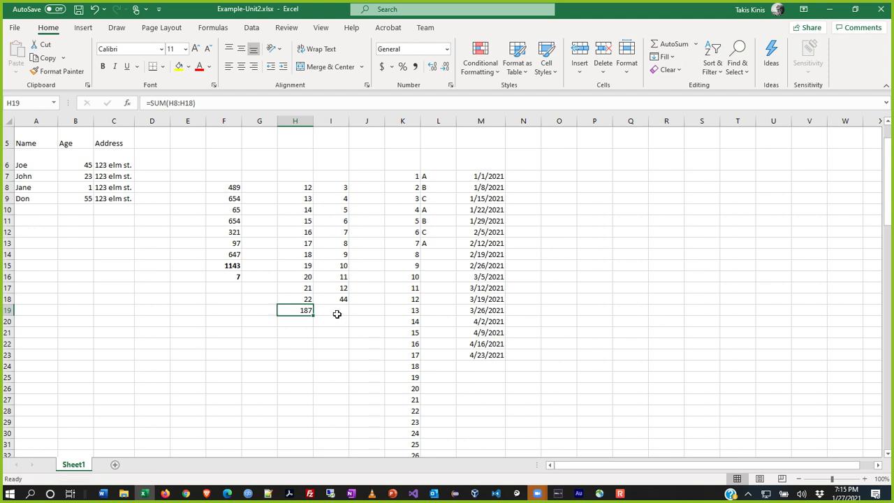
pyautogui.moveTo(314, 315); pyautogui.dragTo(343, 319)
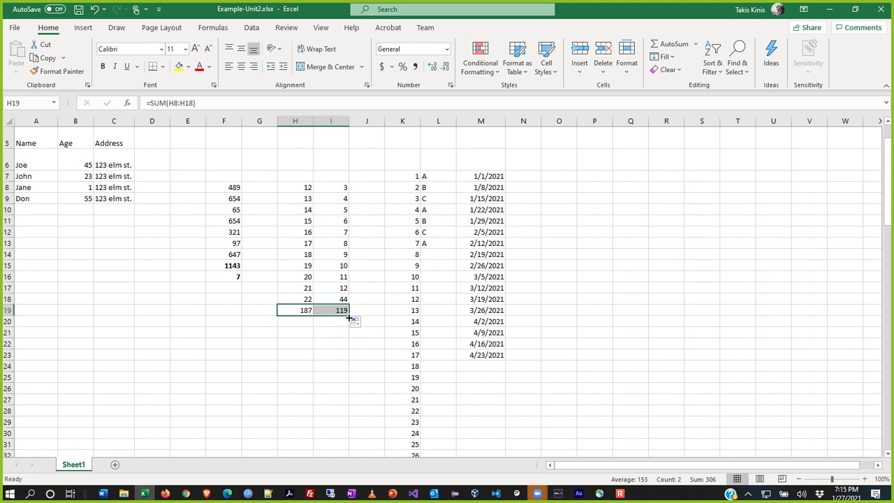
pyautogui.click(341, 310)
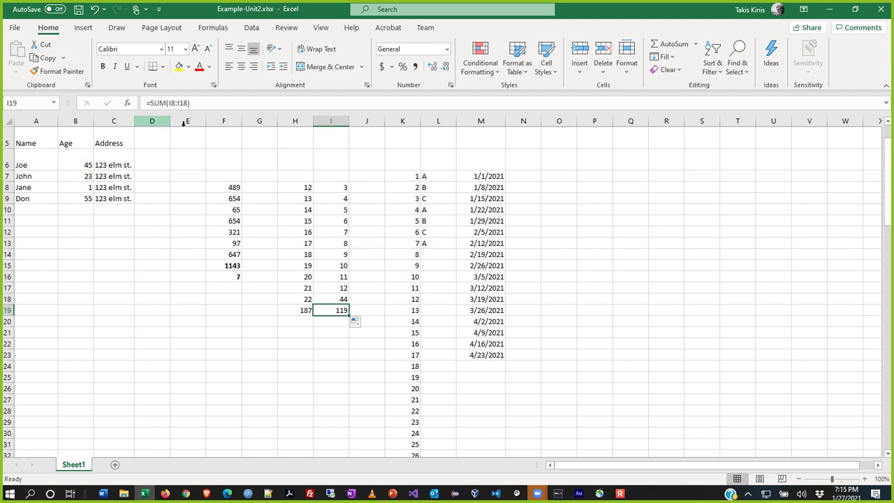
pyautogui.click(212, 103)
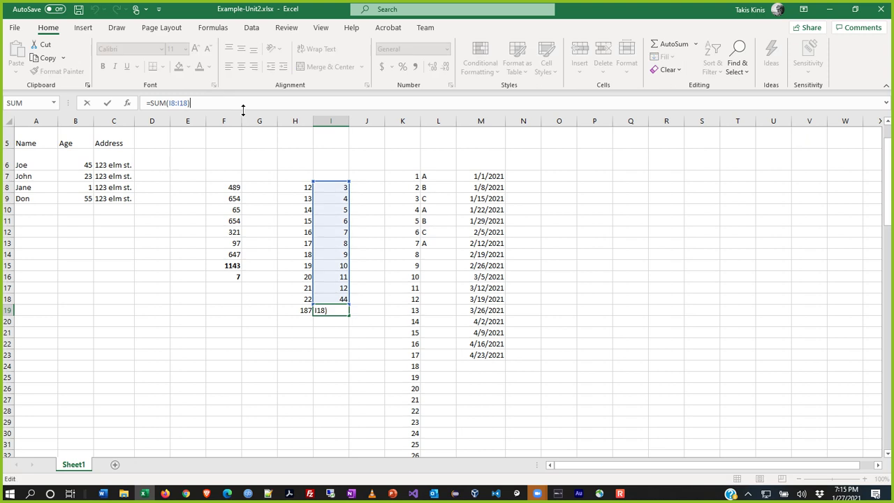
pyautogui.press('Left')
pyautogui.press('Left')
pyautogui.press('Left')
pyautogui.press('Left')
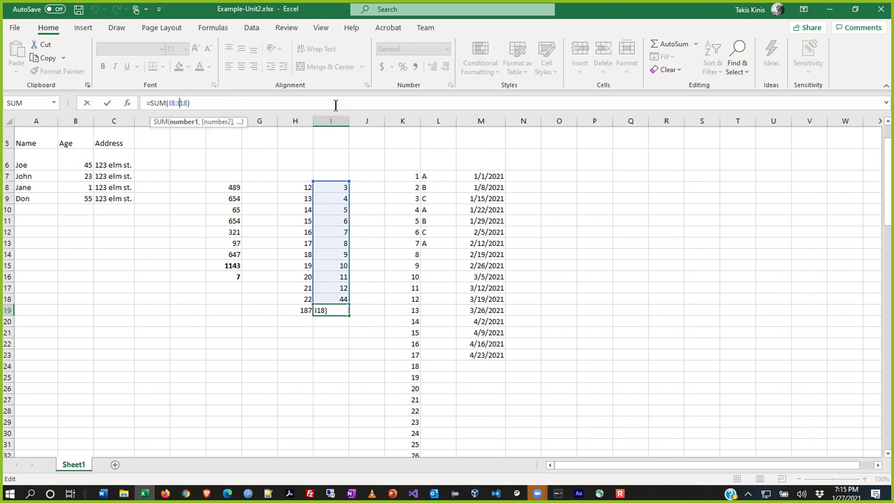
pyautogui.hotkey('ctrl', 'Return')
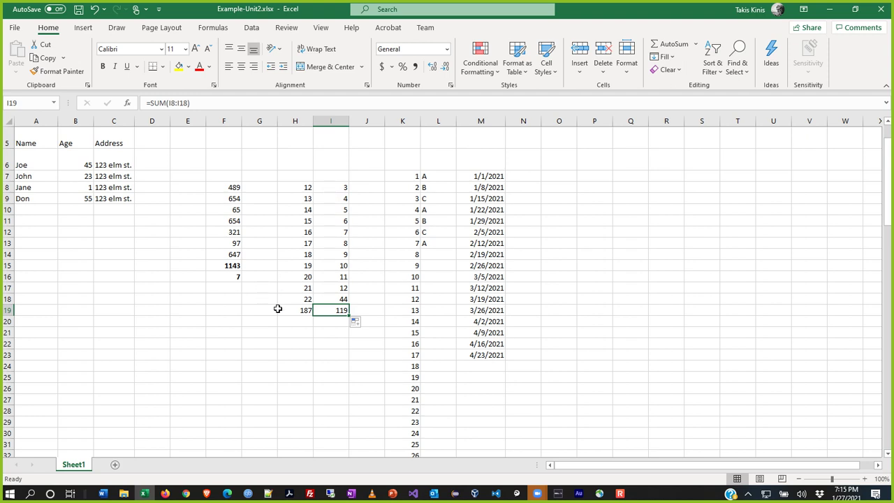
pyautogui.moveTo(348, 318); pyautogui.dragTo(370, 315)
# Check the SUM filled into J19, then enter 34 in J10
pyautogui.click(373, 340)
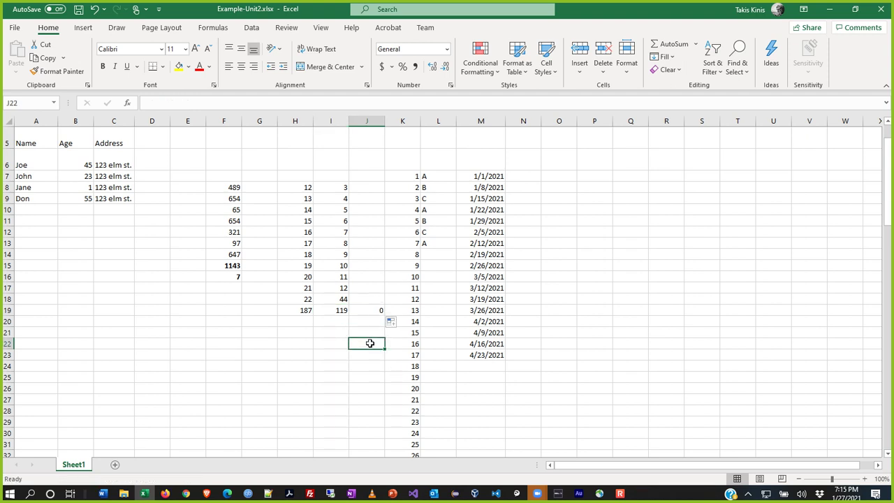
pyautogui.click(372, 313)
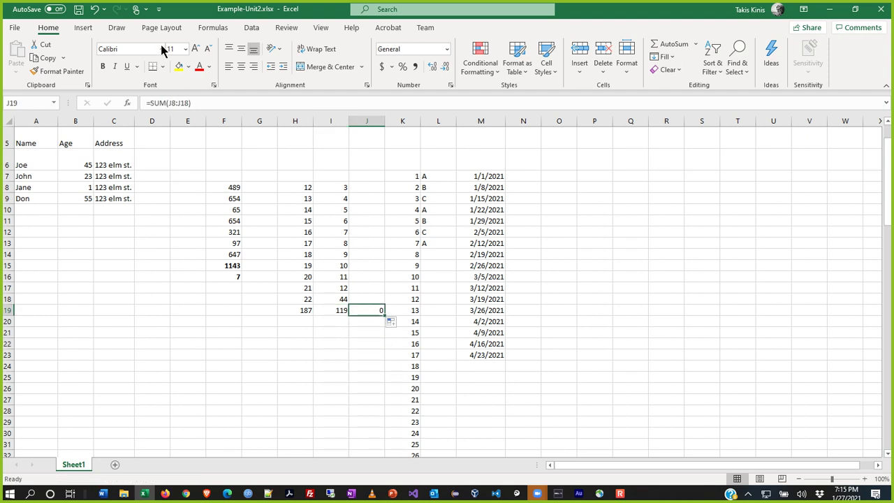
pyautogui.click(372, 208)
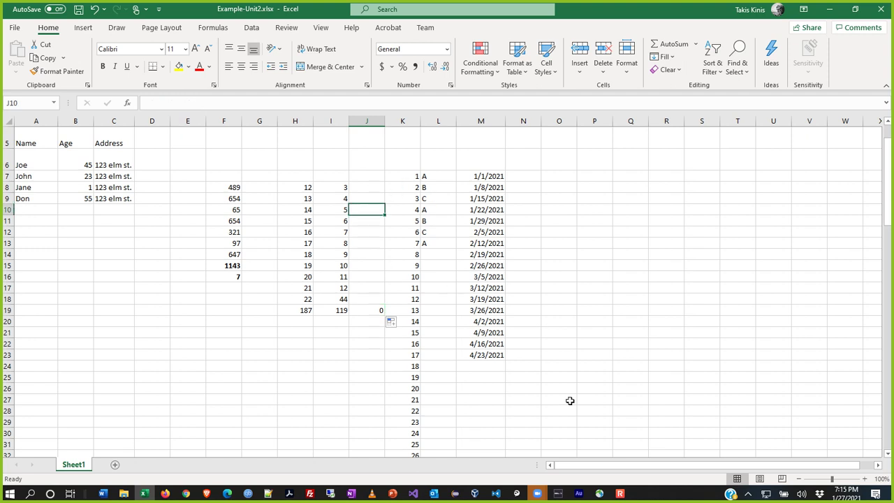
pyautogui.write('34')
pyautogui.press('Return')
# Clear the stray entry in J11, enter 2345 in J12, and confirm J19 reads 2379
pyautogui.write('ed')
pyautogui.press('Return')
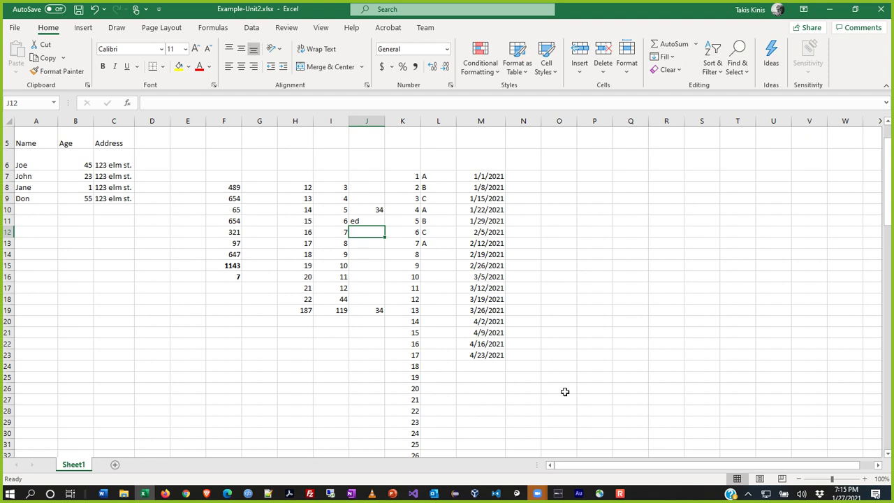
pyautogui.press('Up')
pyautogui.press('Delete')
pyautogui.press('Down')
pyautogui.write('2345')
pyautogui.press('Return')
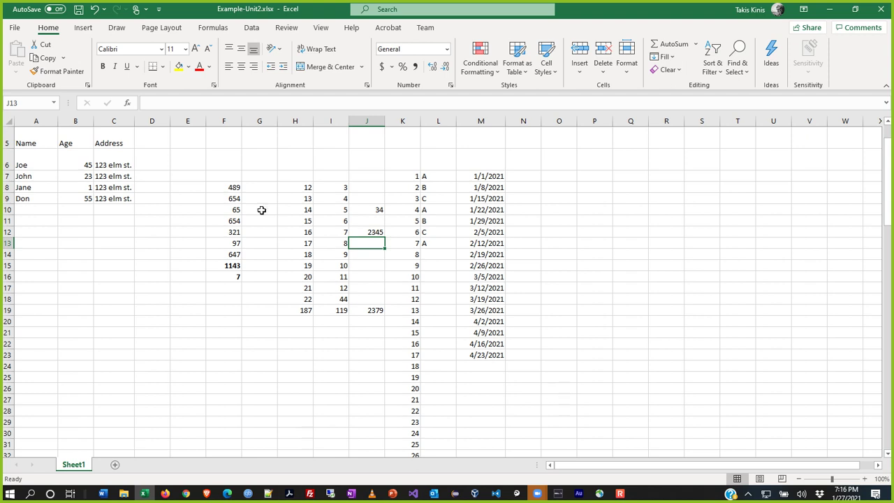
pyautogui.click(358, 311)
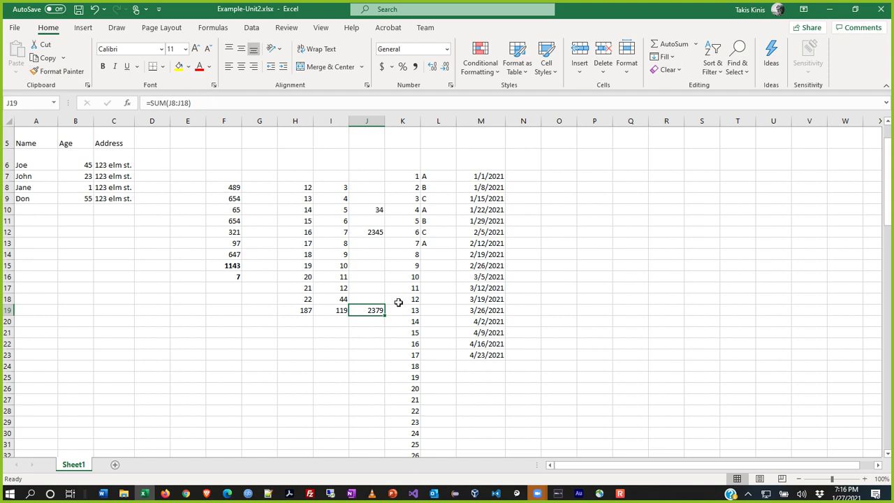
# Change H19's formula to the absolute =SUM($H$8:$H$18)
pyautogui.click(293, 309)
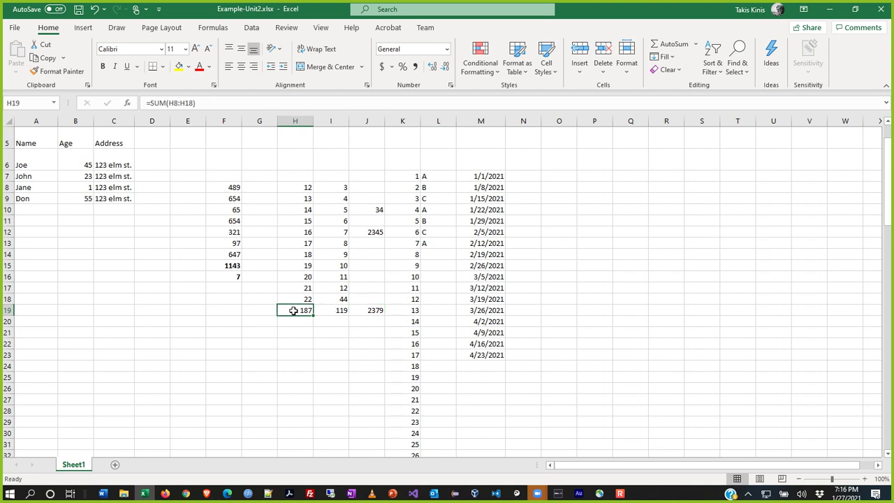
pyautogui.click(168, 105)
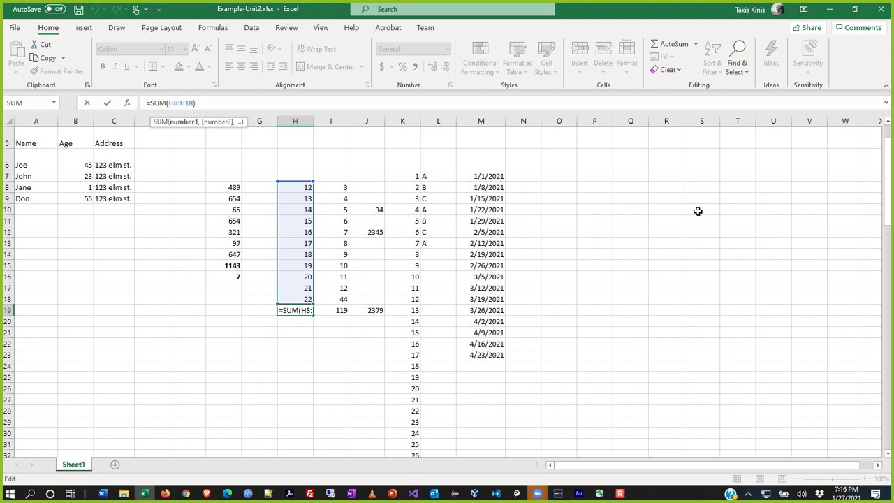
pyautogui.write('$')
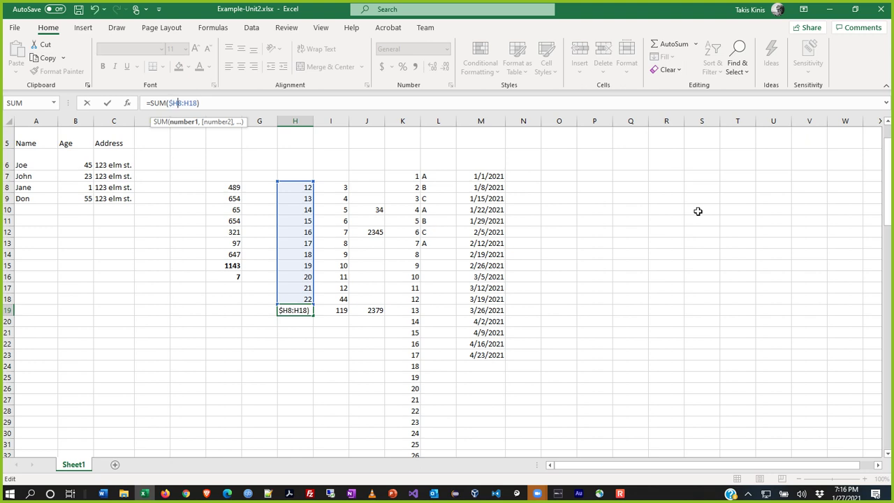
pyautogui.press('Right')
pyautogui.write('$')
pyautogui.press('Right')
pyautogui.write('$H$')
pyautogui.press('Return')
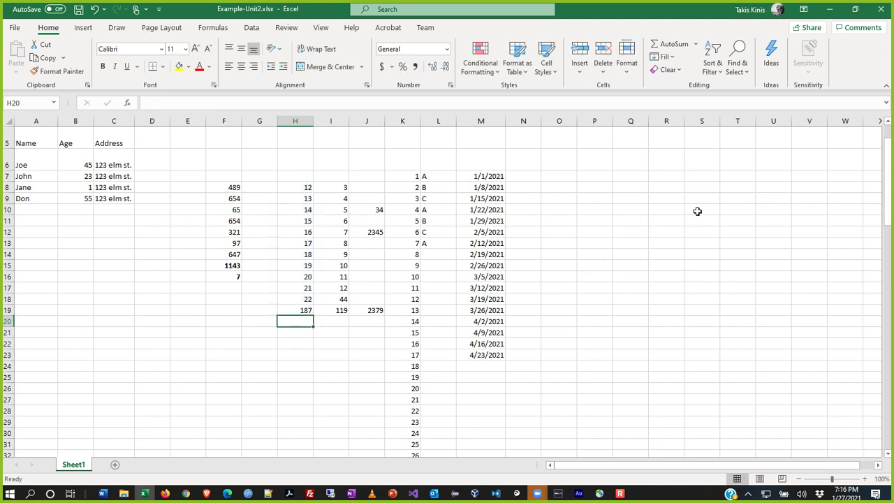
# Fill the absolute H19 sum across to J19
pyautogui.click(294, 312)
pyautogui.moveTo(313, 316); pyautogui.dragTo(388, 316)
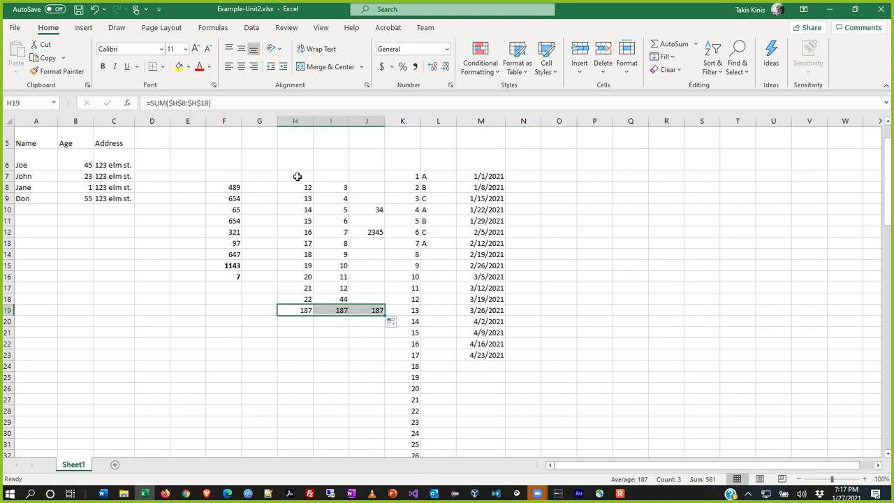
pyautogui.click(192, 103)
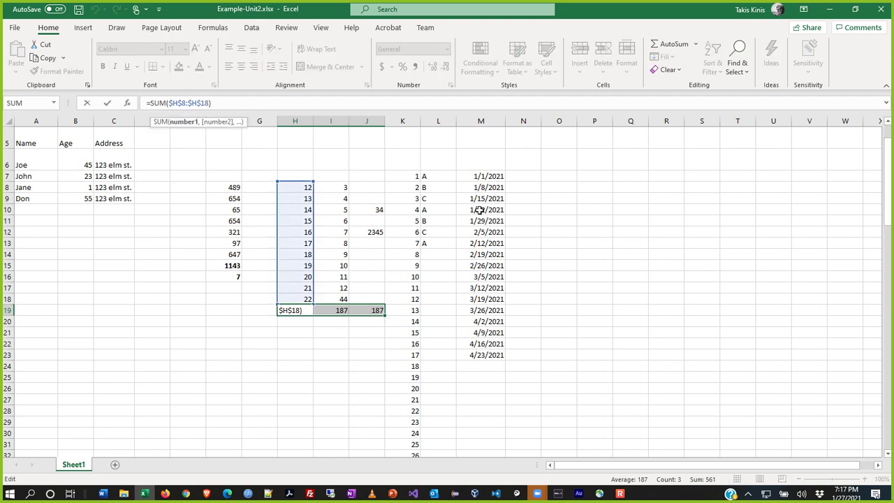
pyautogui.press('BackSpace')
pyautogui.press('Left')
pyautogui.press('Left')
pyautogui.press('Escape')
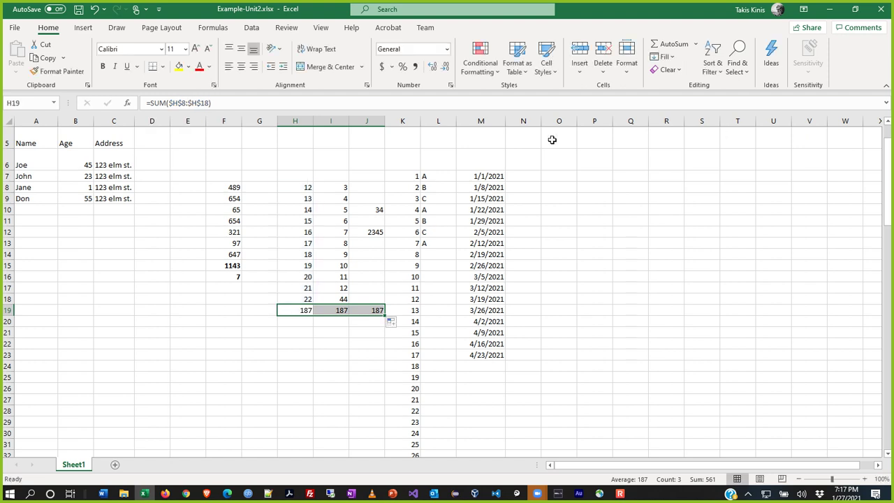
# Edit I19 to the row-locked =SUM(H$8:H$18), returning 187
pyautogui.click(329, 310)
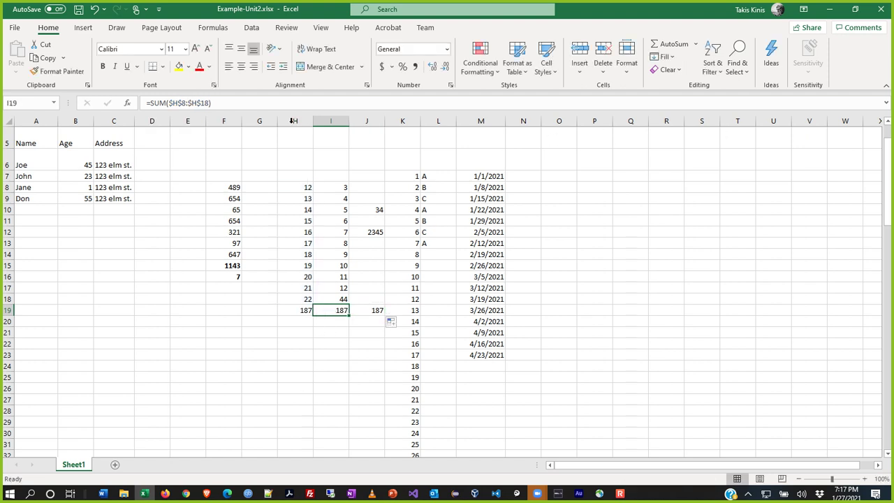
pyautogui.click(170, 102)
pyautogui.press('Delete')
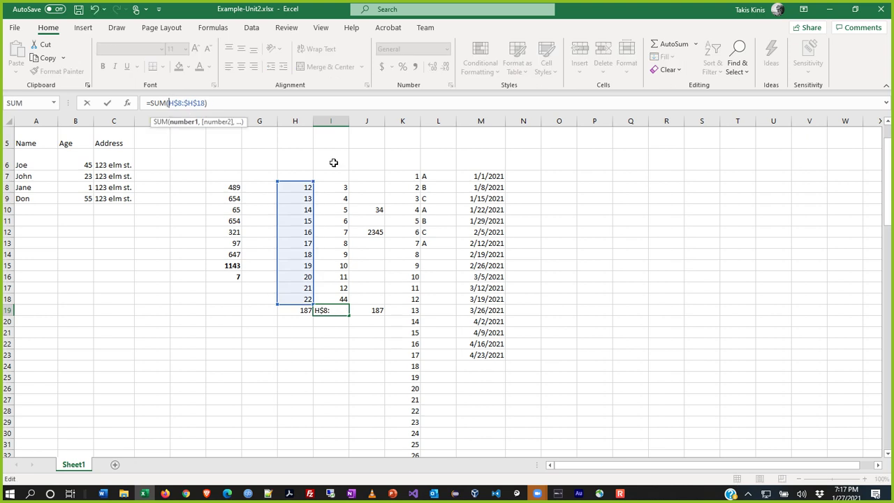
pyautogui.press('Right')
pyautogui.press('Right')
pyautogui.press('Return')
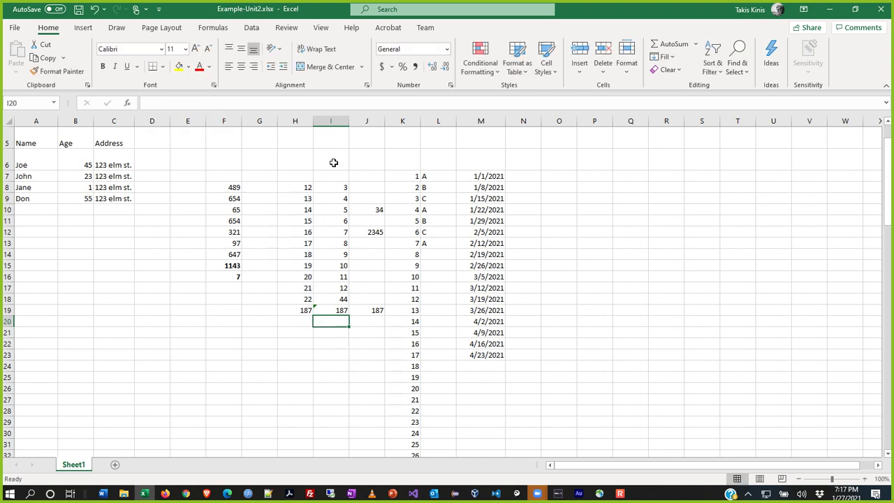
pyautogui.click(340, 312)
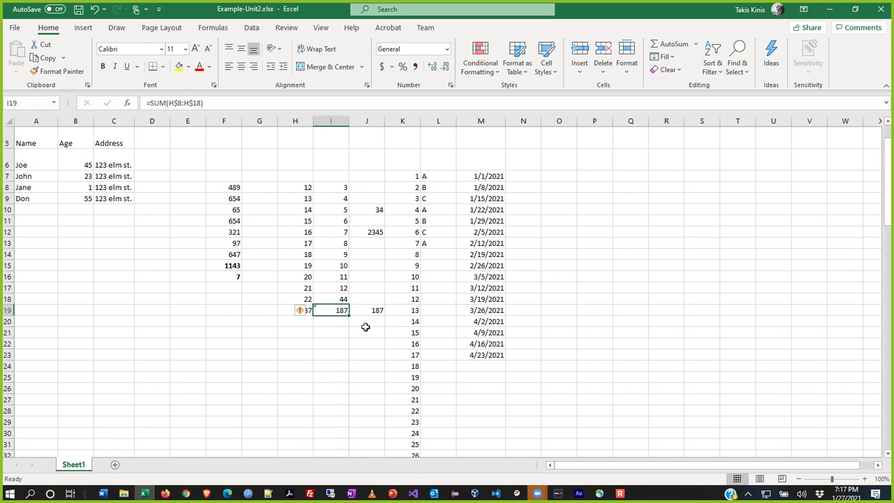
# Copy I19's row-locked sum and paste it into H19
pyautogui.hotkey('ctrl', 'c')
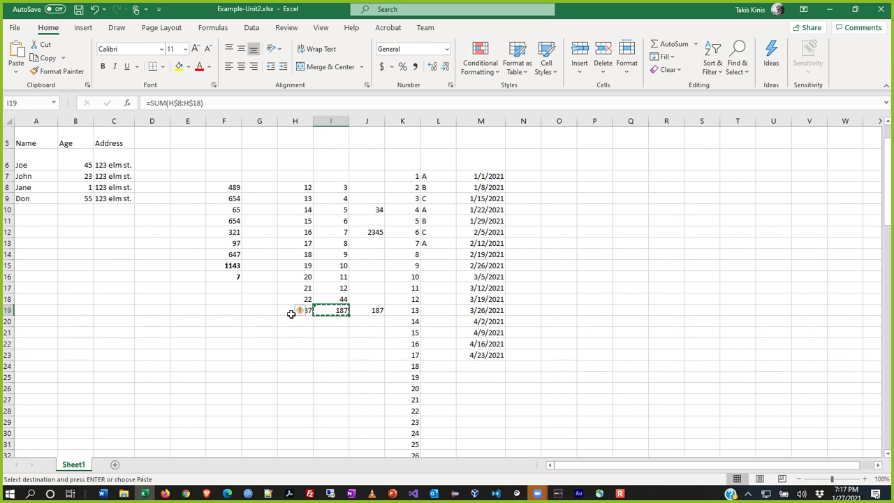
pyautogui.click(287, 312)
pyautogui.hotkey('ctrl', 'v')
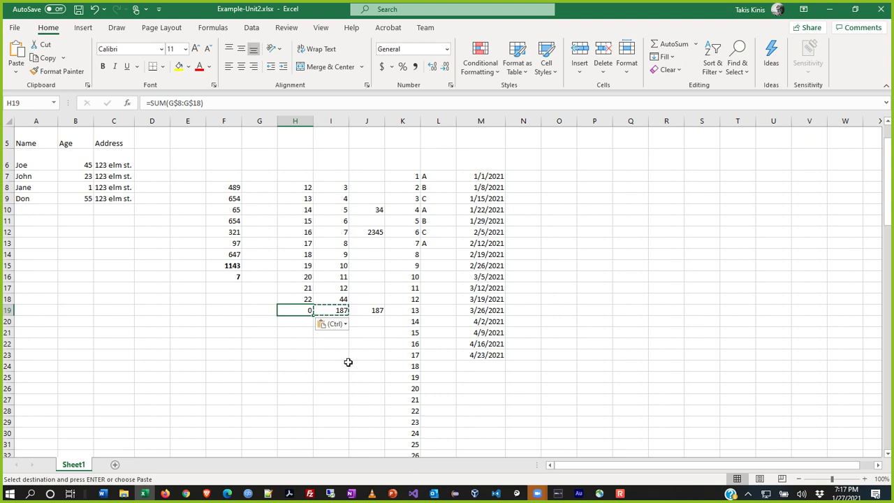
# Make I19's formula fully absolute as =SUM($H$8:$H$18)
pyautogui.click(335, 309)
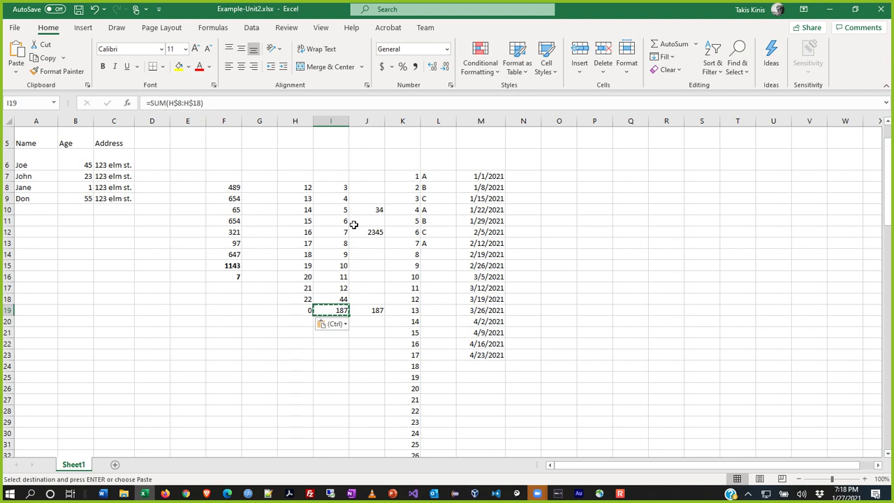
pyautogui.click(182, 103)
pyautogui.write('$')
pyautogui.press('Left')
pyautogui.press('Left')
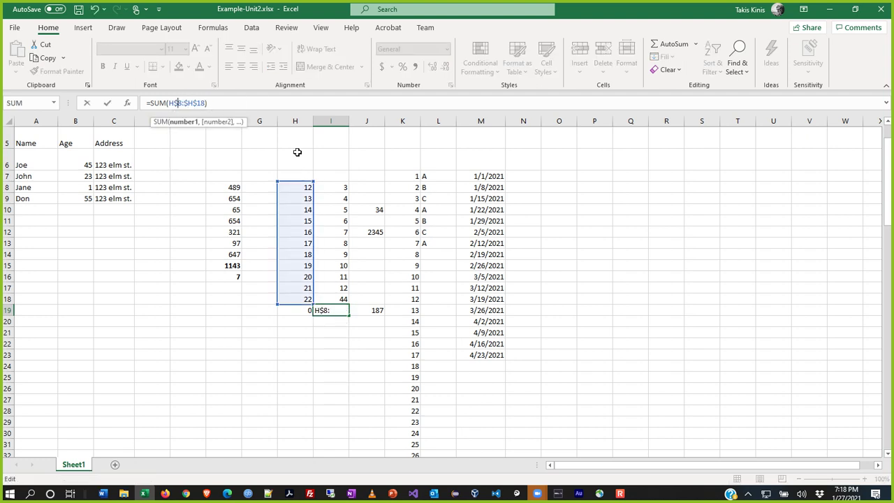
pyautogui.write('$')
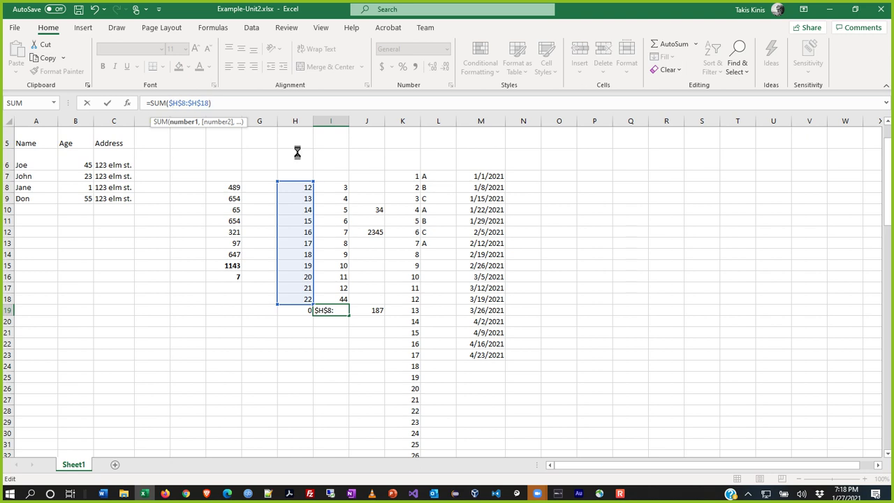
pyautogui.press('Return')
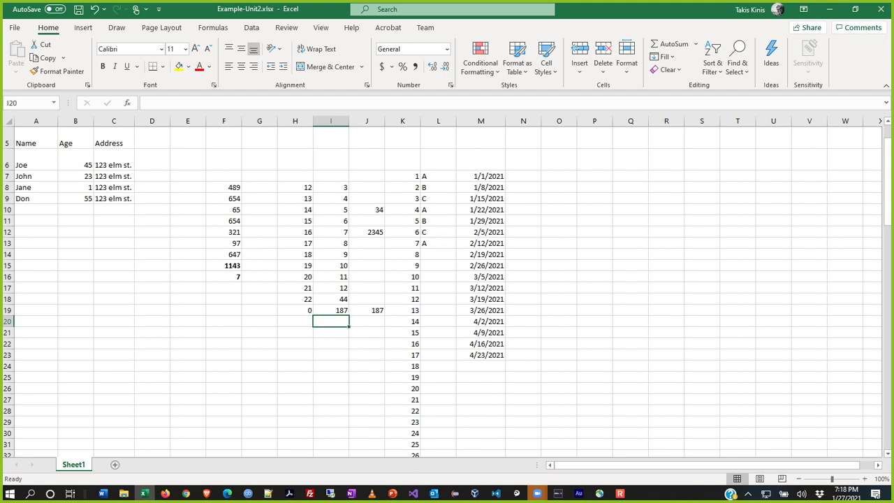
# In PowerPoint, view slides 30–32 on relative references, inserted rows and Auto Fill, then return to Excel
pyautogui.hotkey('alt', 'Tab')
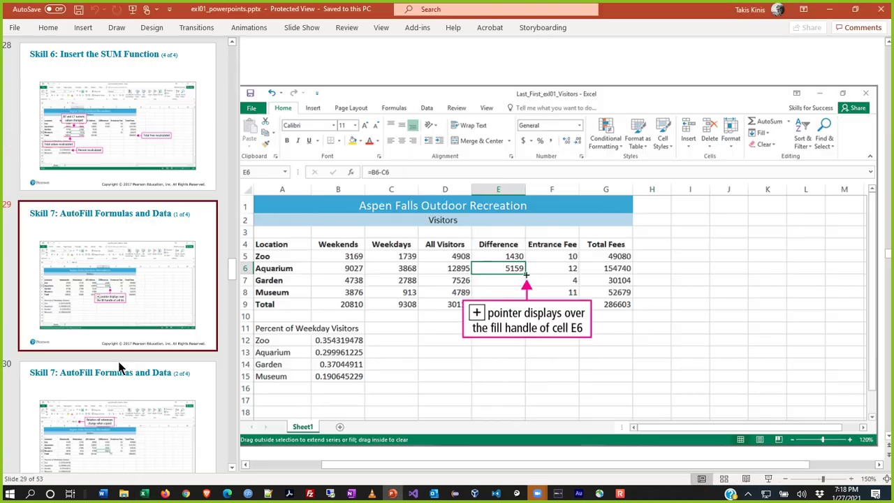
pyautogui.scroll(-3, 216, 405)
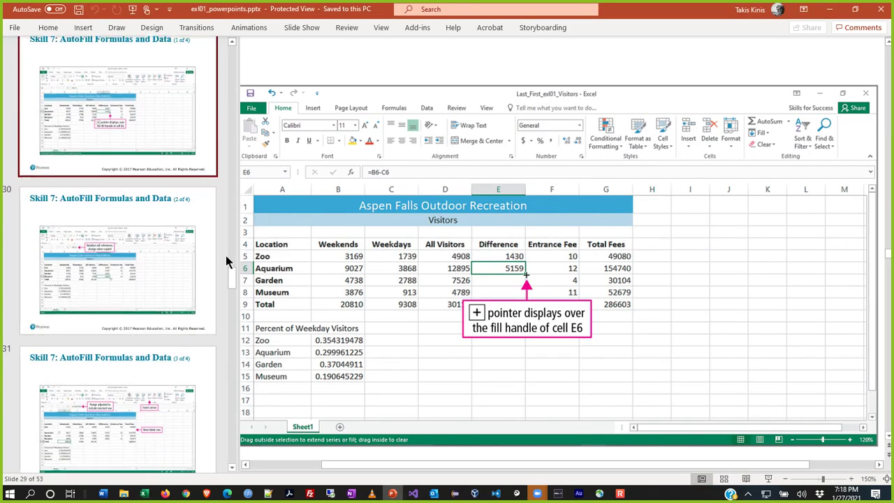
pyautogui.click(209, 258)
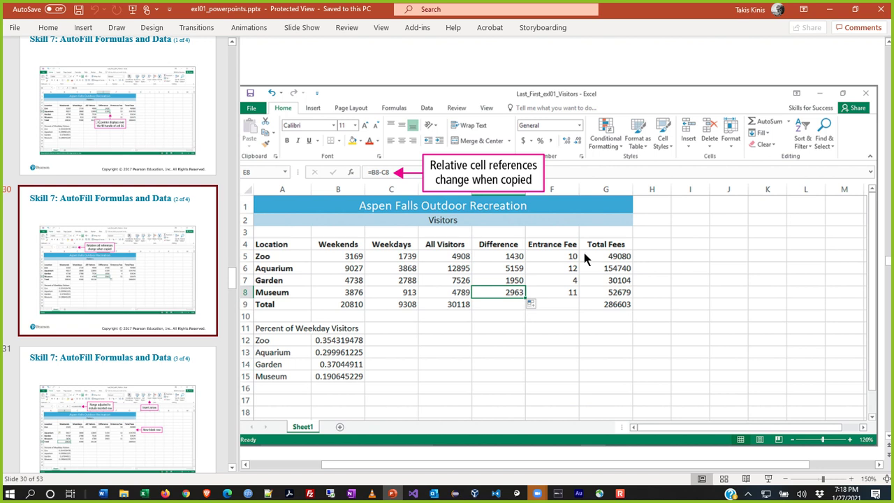
pyautogui.scroll(-3, 168, 313)
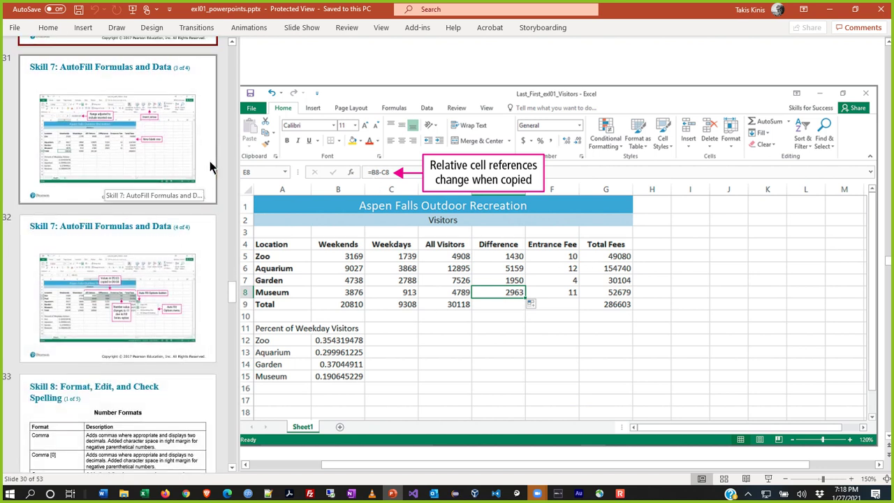
pyautogui.click(214, 165)
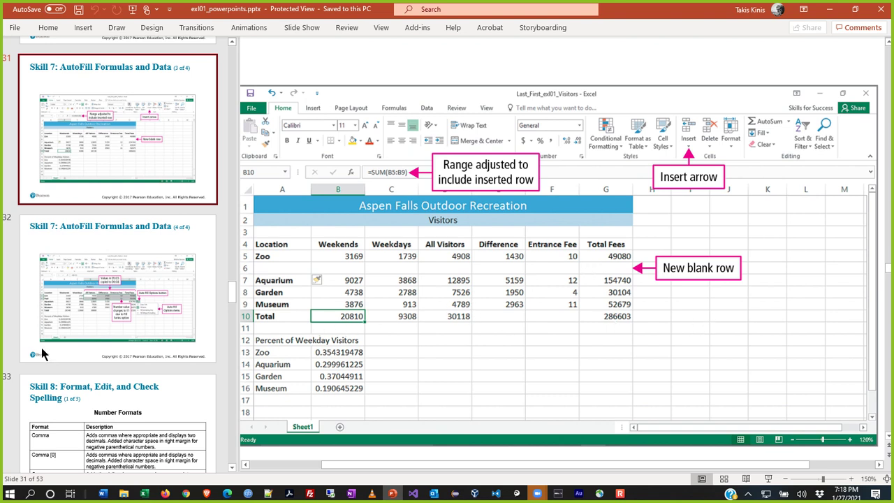
pyautogui.click(215, 333)
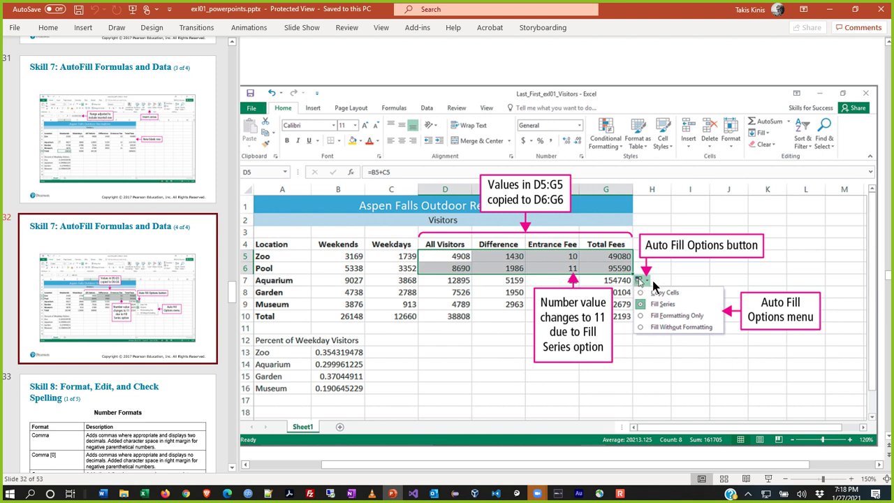
pyautogui.hotkey('alt', 'Tab')
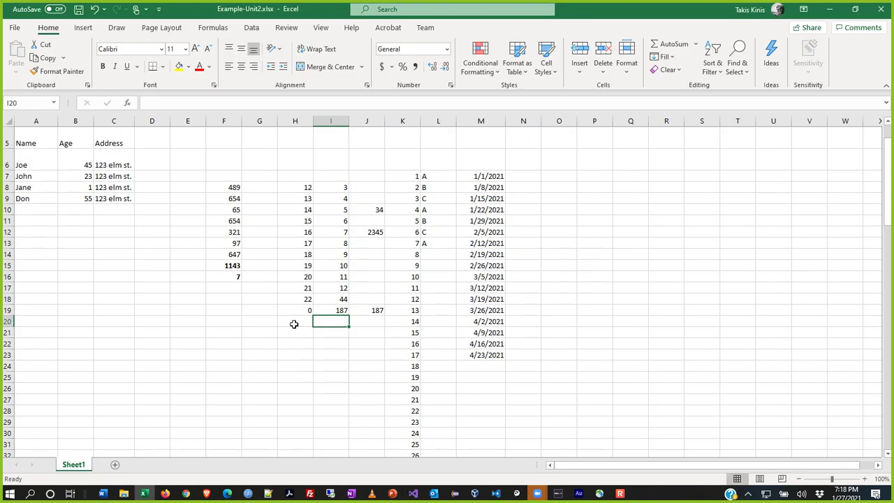
# Delete the row 19 totals under H–J and open Quick Analysis for H8:H18
pyautogui.moveTo(308, 313); pyautogui.dragTo(371, 318)
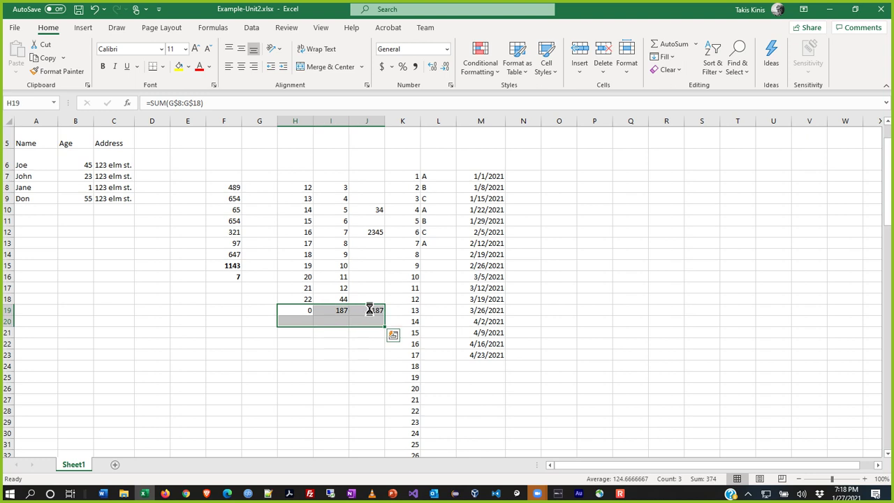
pyautogui.press('Delete')
pyautogui.moveTo(303, 185); pyautogui.dragTo(307, 300)
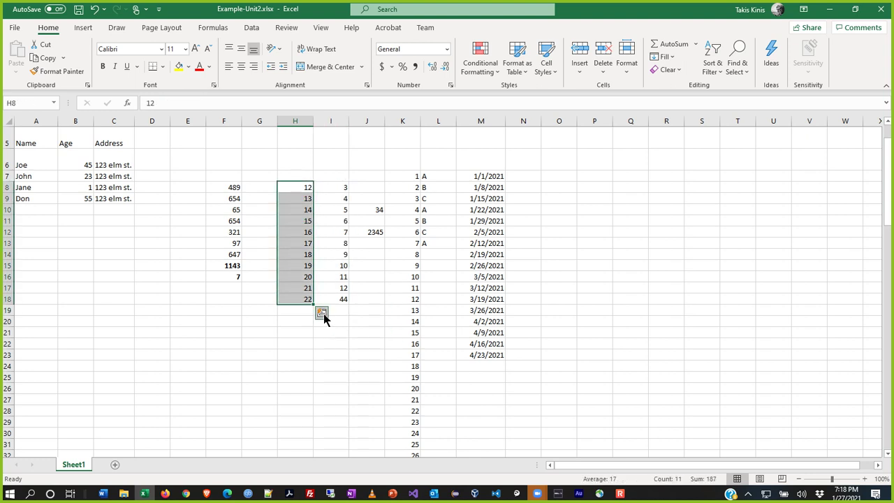
pyautogui.click(323, 315)
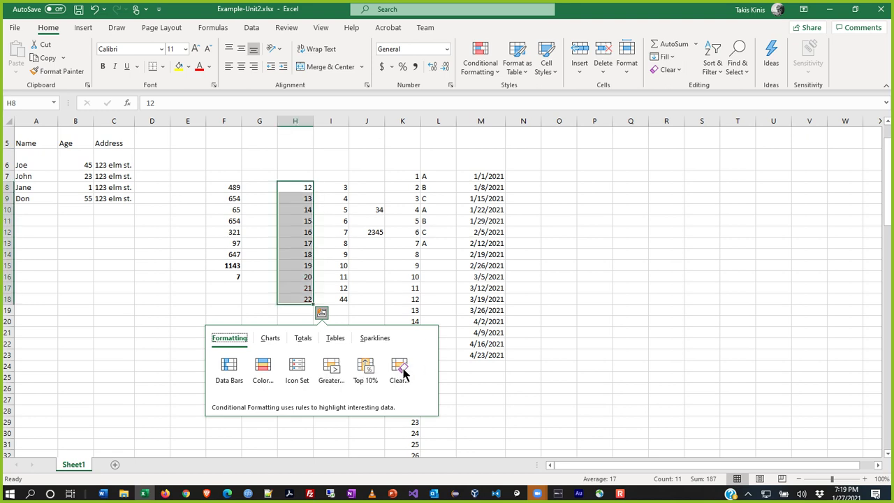
# Preview the Charts, Totals, Tables and Sparklines suggestions for H8:H18, trying line sparklines
pyautogui.click(274, 339)
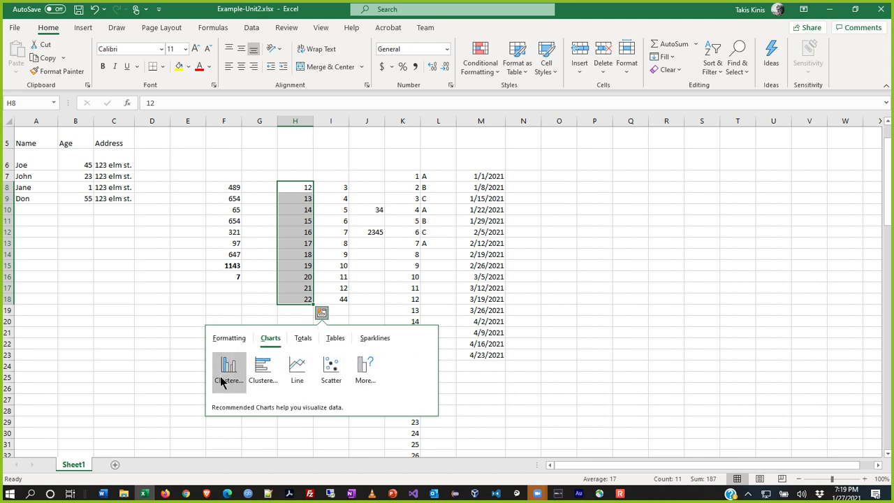
pyautogui.click(305, 340)
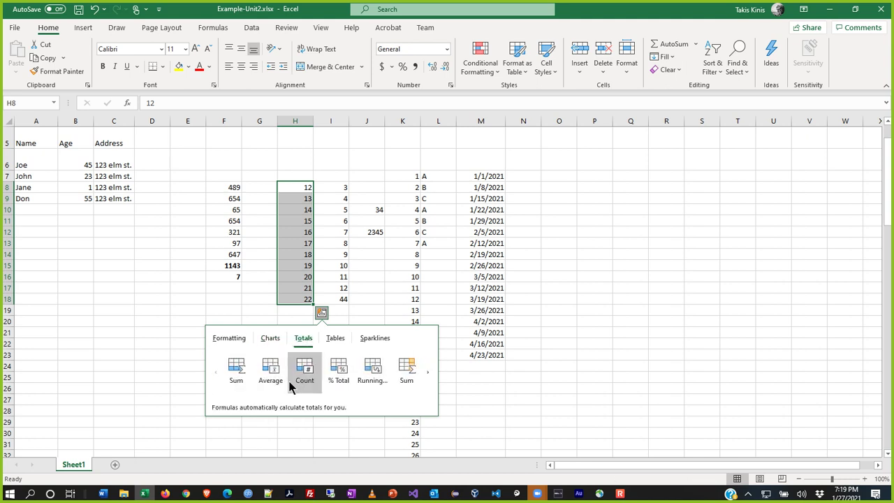
pyautogui.click(335, 340)
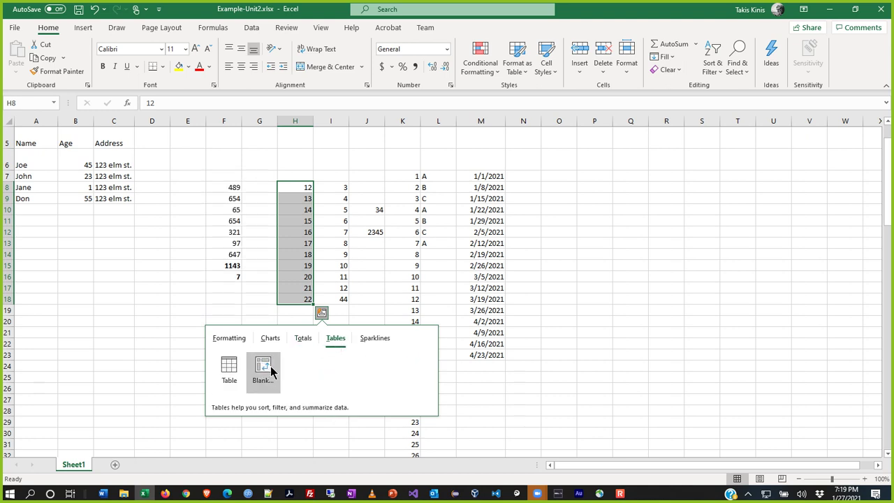
pyautogui.click(377, 340)
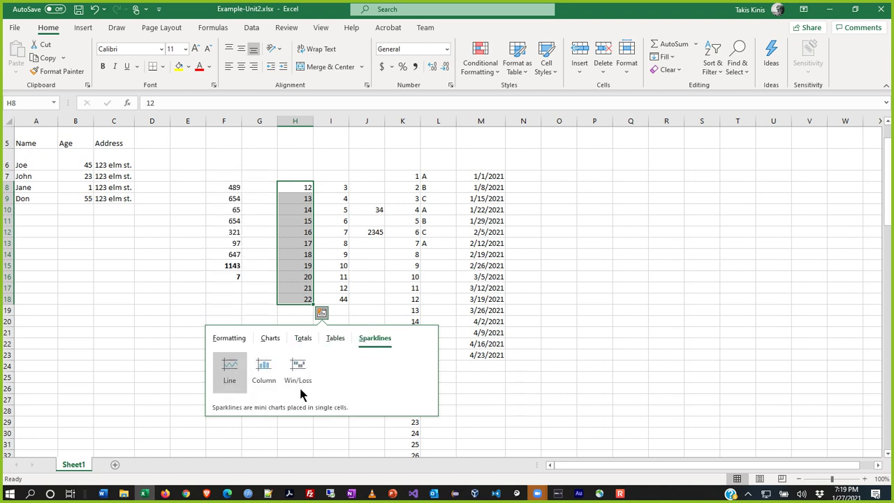
pyautogui.click(228, 370)
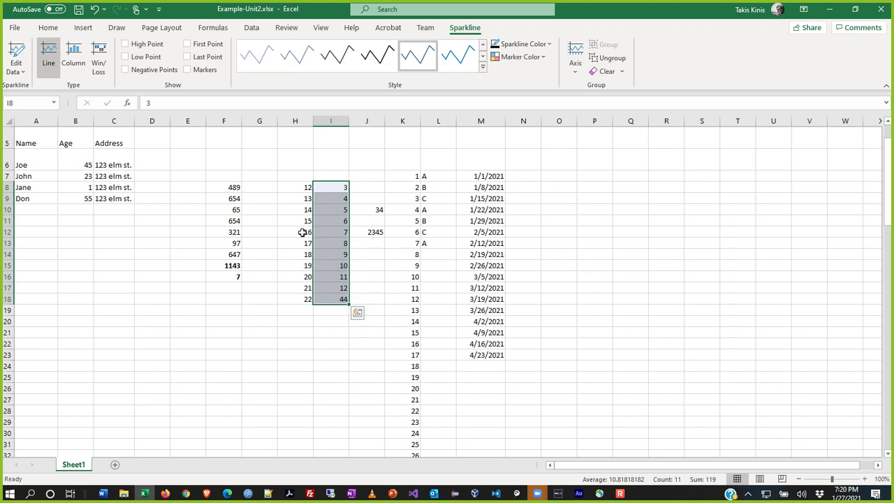
# Reopen Quick Analysis Totals for H8:H18 and close it without applying anything
pyautogui.moveTo(305, 187); pyautogui.dragTo(307, 298)
pyautogui.click(320, 313)
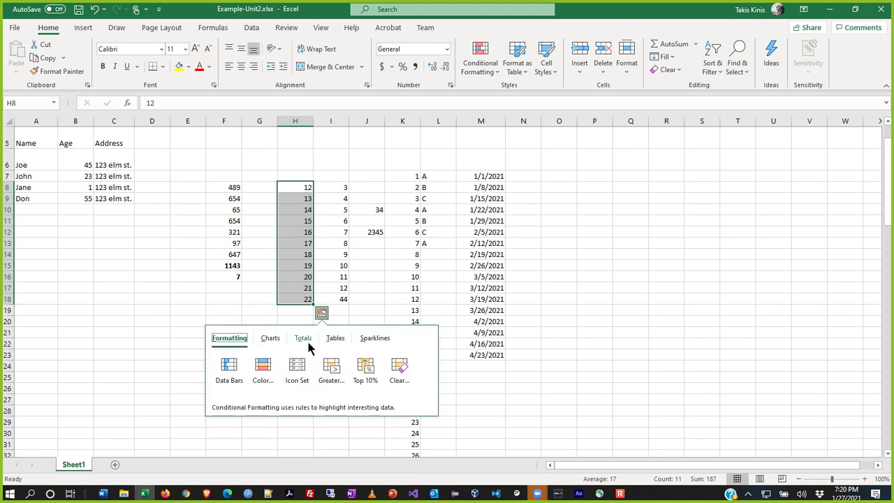
pyautogui.click(305, 339)
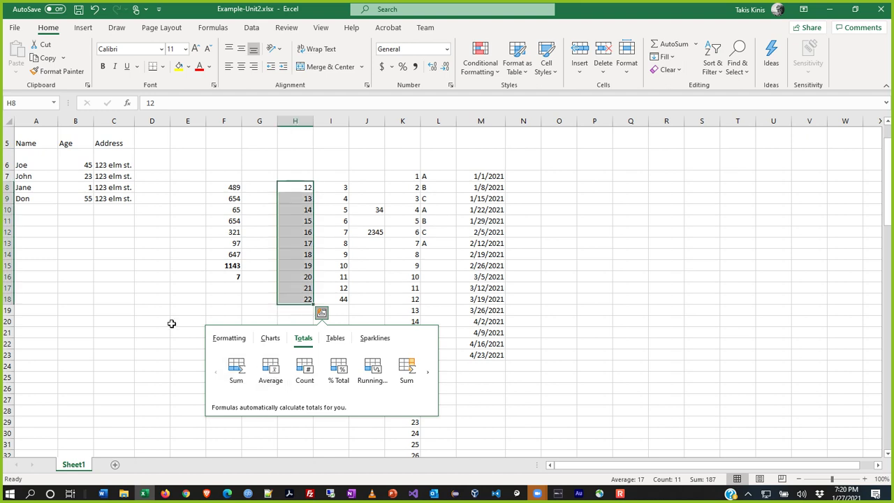
pyautogui.click(115, 331)
# In PowerPoint, view slide 33 on number formats zoomed to fit, then return to Excel
pyautogui.hotkey('alt', 'Tab')
pyautogui.scroll(-4, 196, 279)
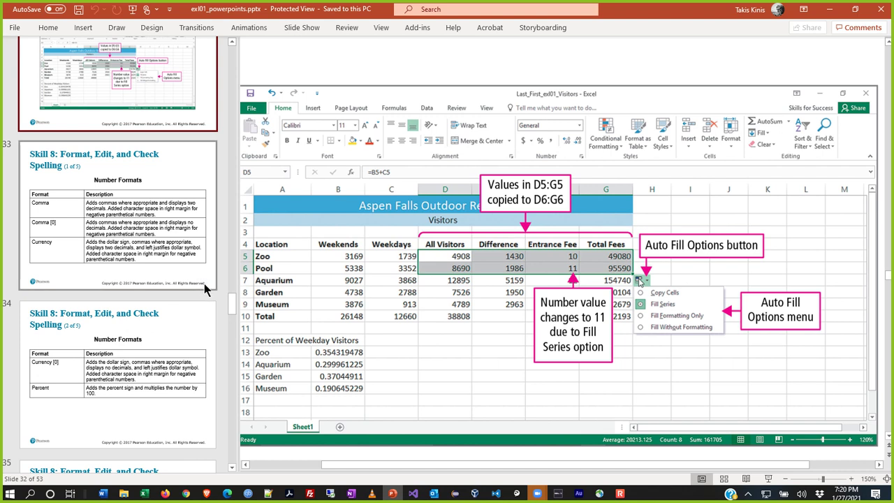
pyautogui.click(208, 279)
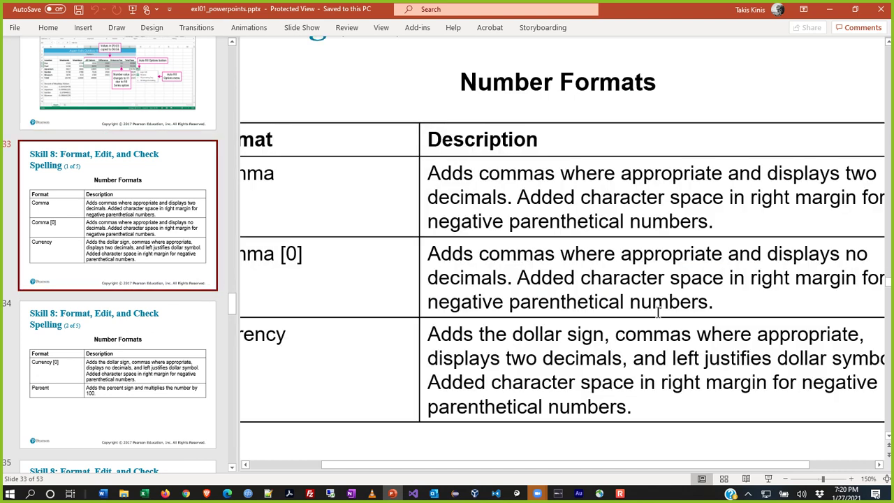
pyautogui.click(787, 479)
pyautogui.click(787, 479)
pyautogui.click(786, 480)
pyautogui.click(786, 480)
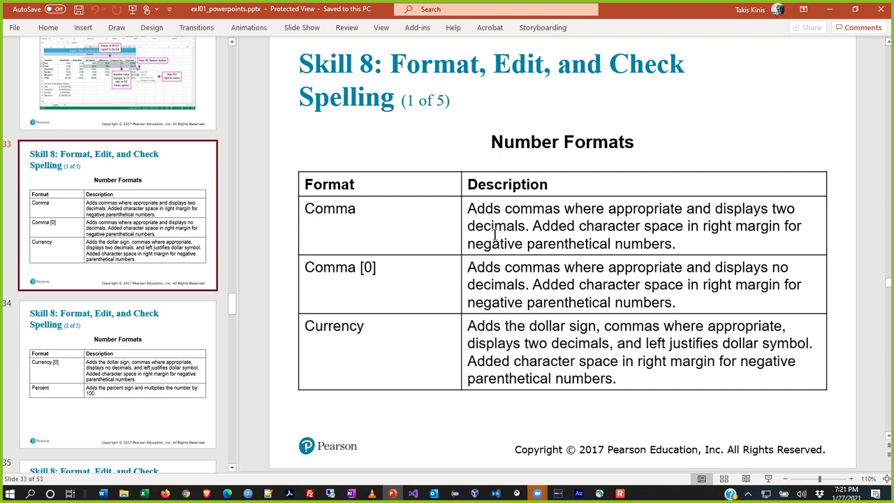
pyautogui.hotkey('alt', 'Tab')
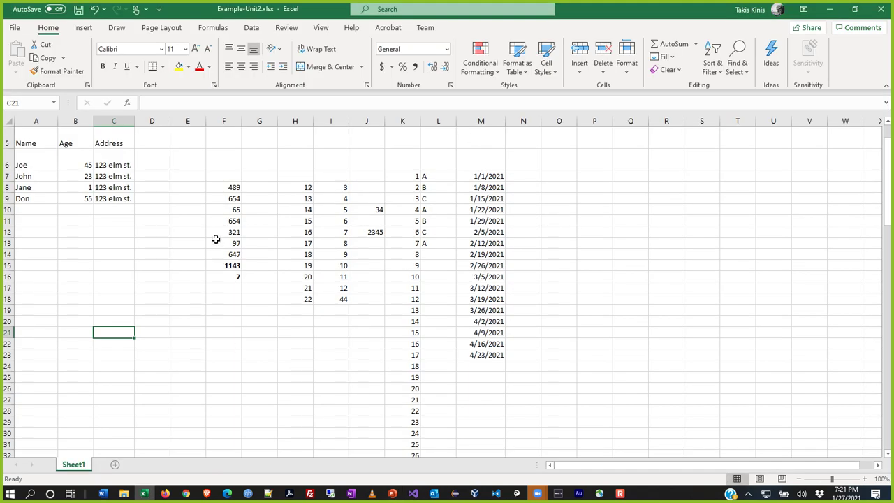
# Apply Accounting Number Format to the 654 in F9 so it reads $ 654.00
pyautogui.click(233, 200)
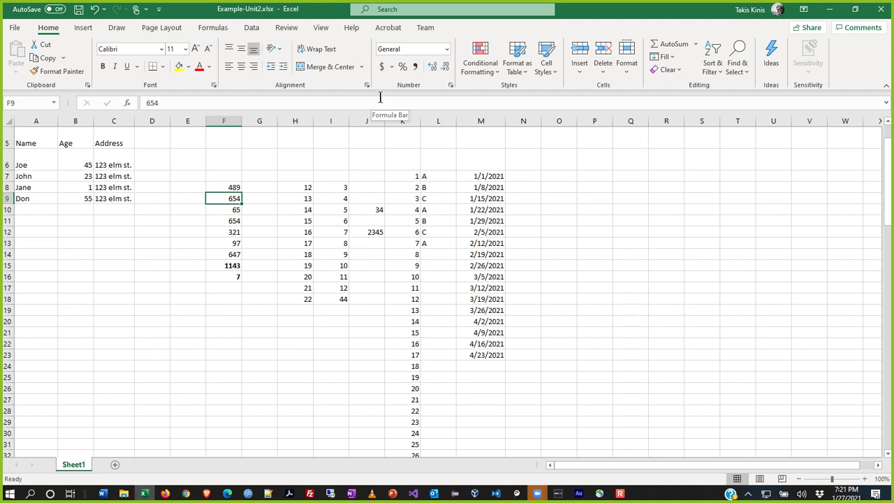
pyautogui.click(382, 66)
pyautogui.click(195, 322)
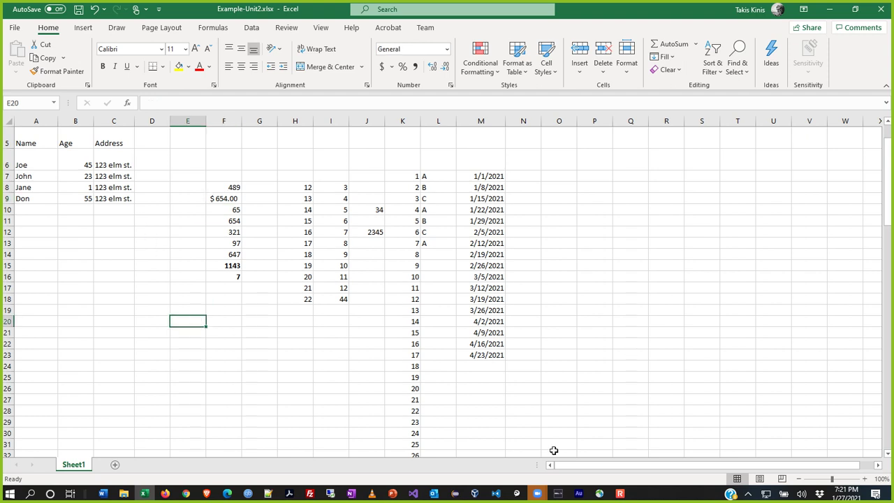
pyautogui.write('3215465487987')
pyautogui.press('Return')
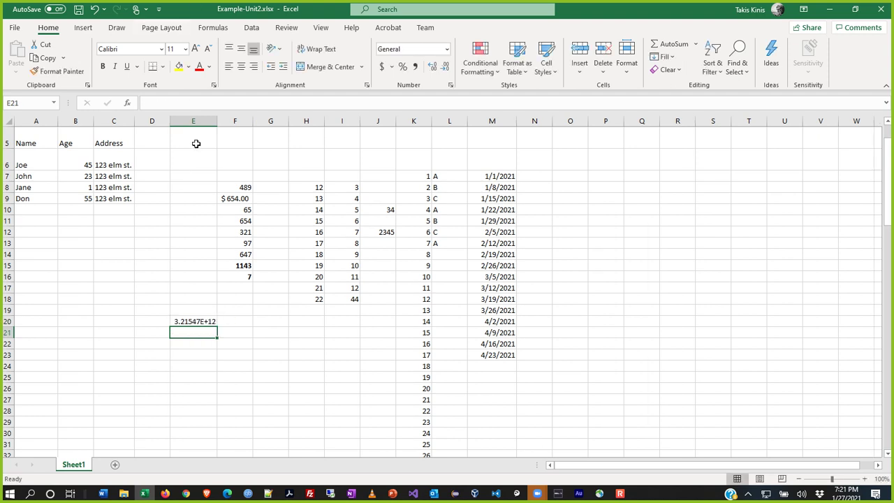
# Widen column E by dragging its border, then reselect E20
pyautogui.click(192, 320)
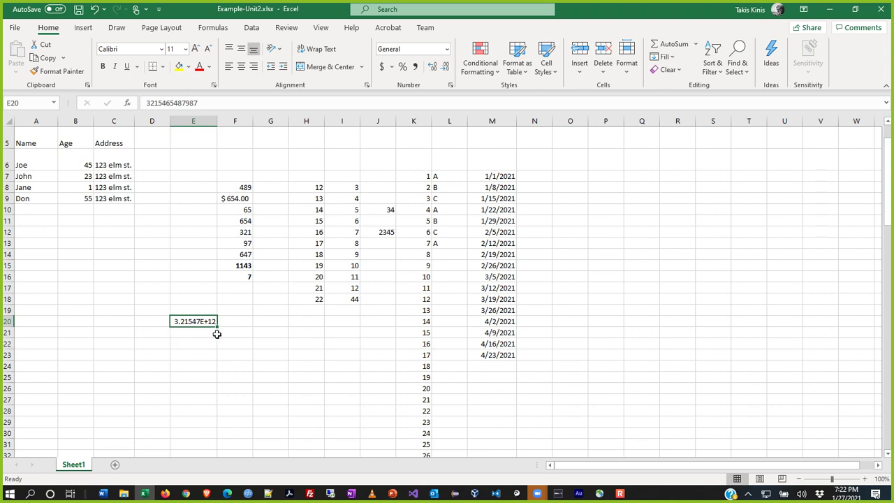
pyautogui.moveTo(214, 125); pyautogui.dragTo(242, 120)
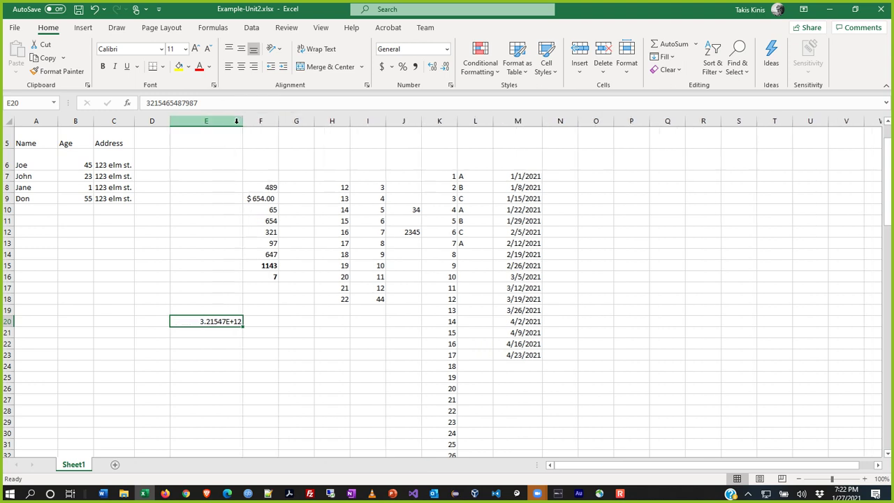
pyautogui.click(214, 333)
pyautogui.click(222, 322)
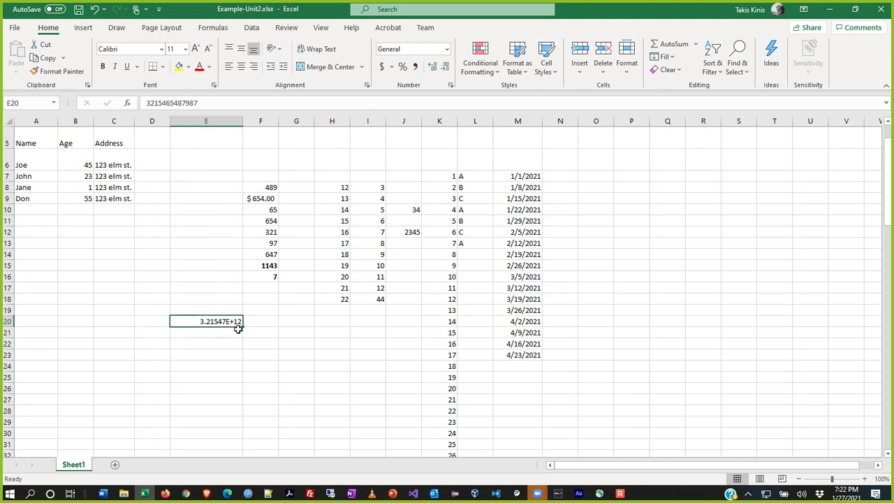
# Apply Comma Style to E20, AutoFit column E to show 3,215,465,487,987.00, then return to PowerPoint
pyautogui.click(415, 67)
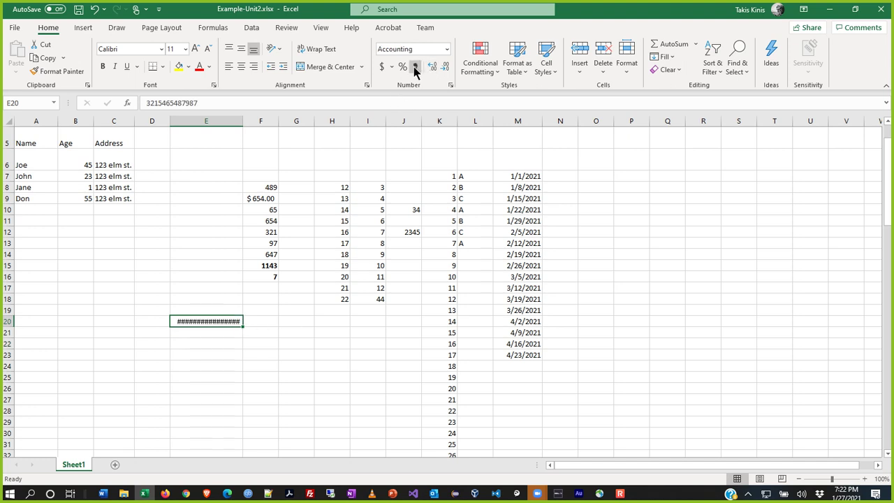
pyautogui.doubleClick(243, 120)
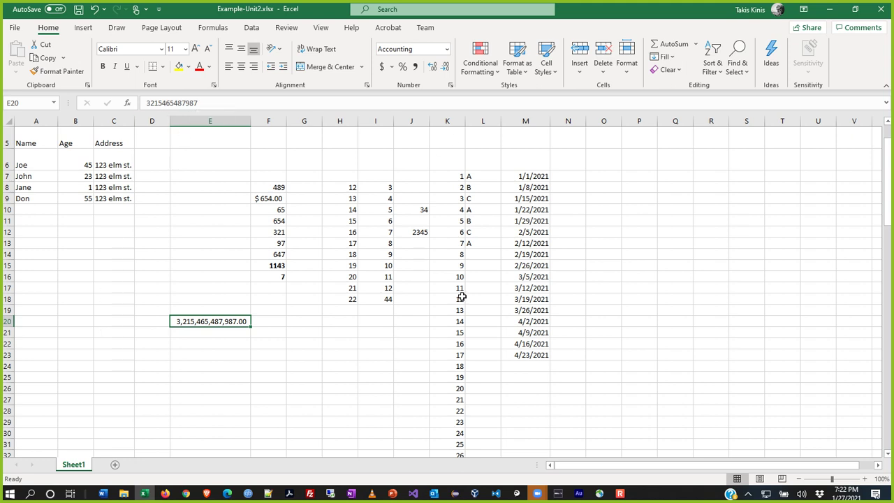
pyautogui.hotkey('alt', 'Tab')
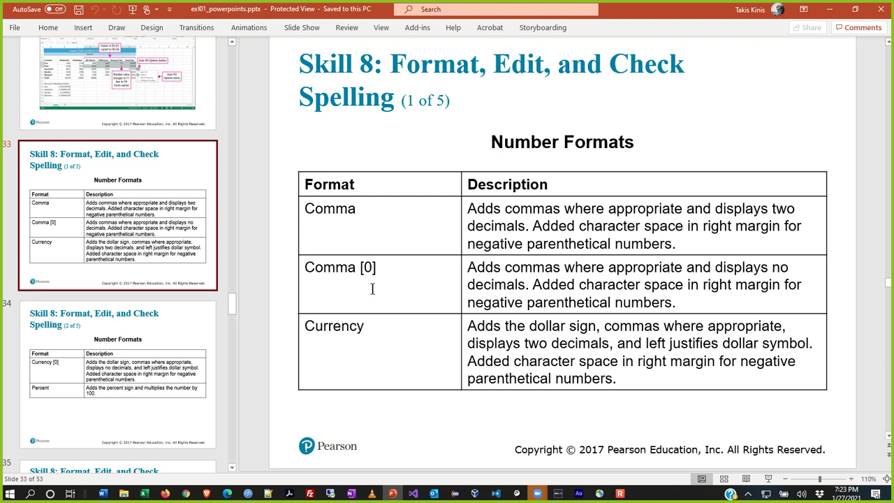
# Review slide 34 on more number formats and slide 35 on applied cell styles
pyautogui.click(149, 375)
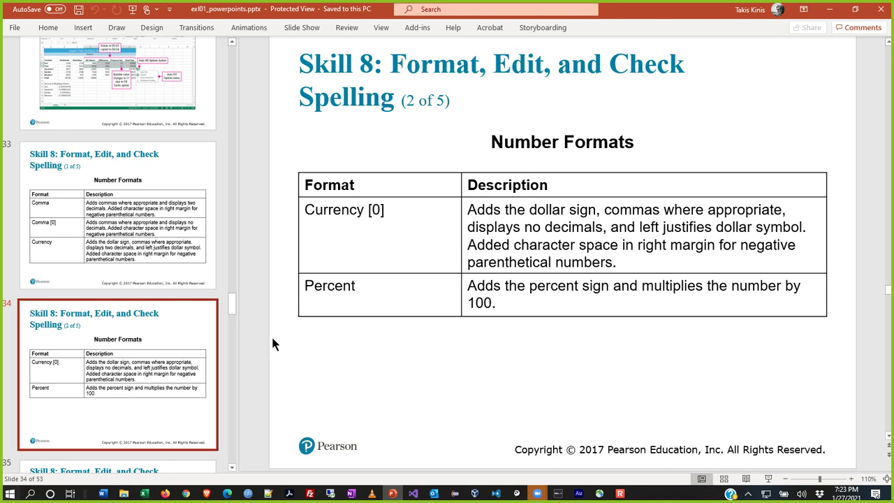
pyautogui.scroll(-2, 177, 387)
pyautogui.scroll(-4, 177, 384)
pyautogui.scroll(-4, 192, 368)
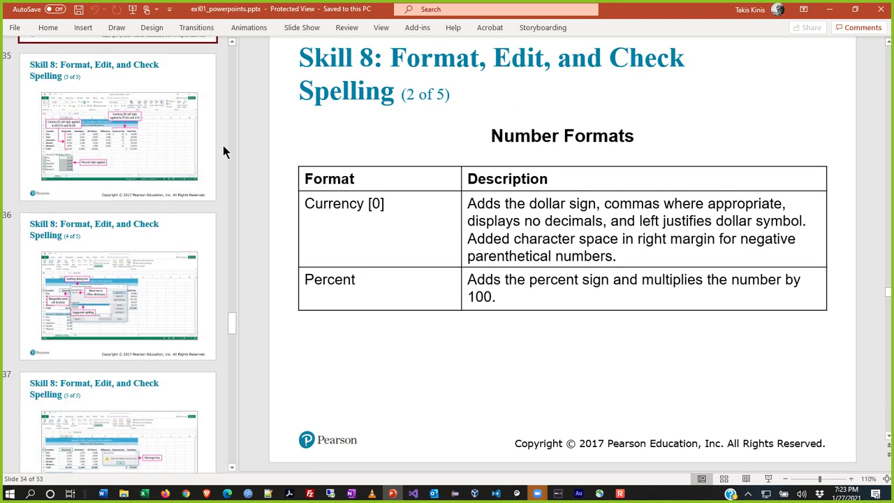
pyautogui.click(210, 173)
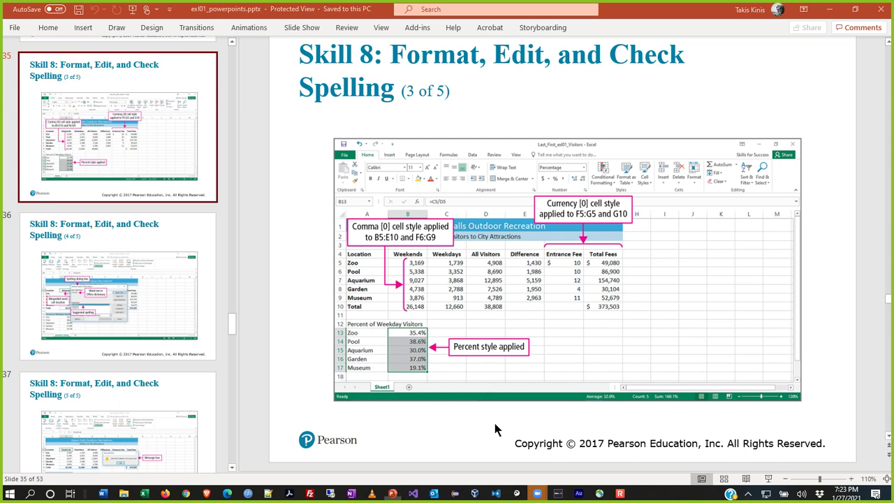
# Switch back to the Excel workbook and select cell E6
pyautogui.hotkey('alt', 'Tab')
pyautogui.press('Up')
pyautogui.press('Up')
pyautogui.press('Up')
pyautogui.click(209, 167)
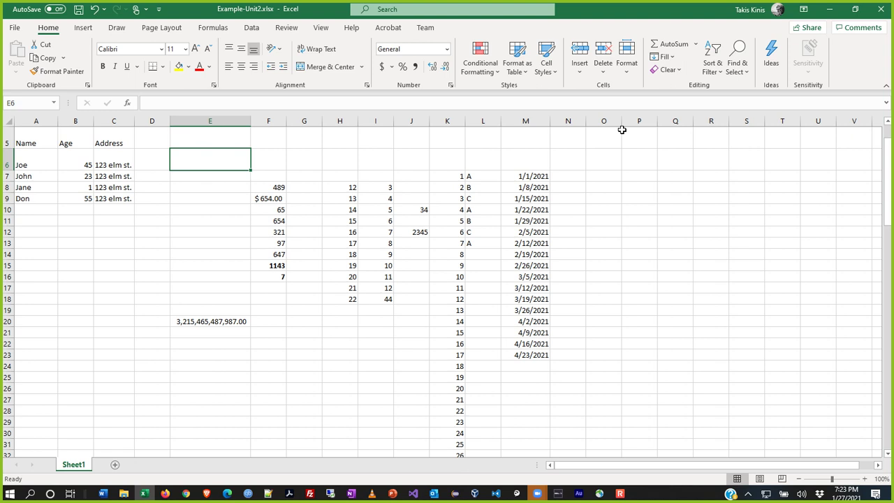
# Enter .0323168468432138 in cell E6
pyautogui.write('.')
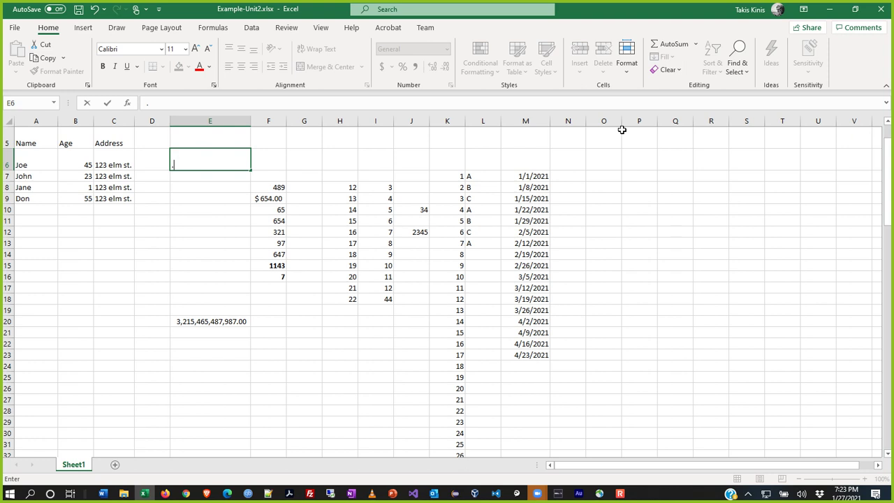
pyautogui.write('032316846843213846')
pyautogui.press('Return')
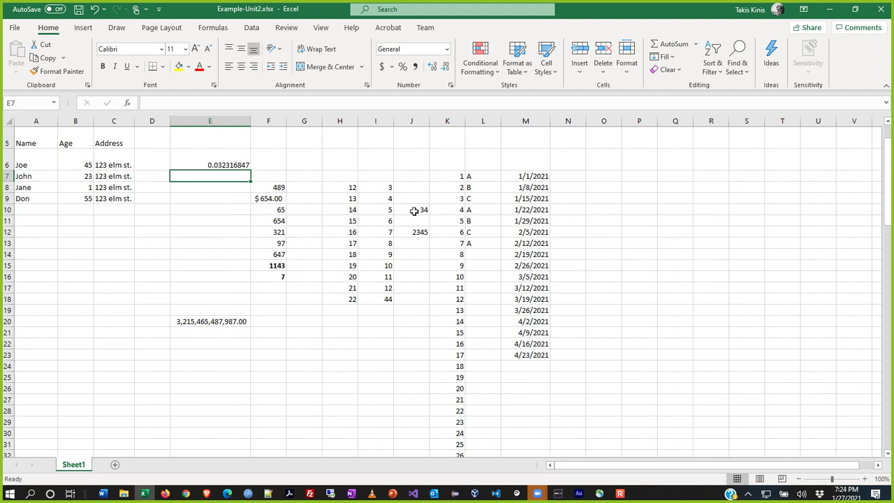
pyautogui.click(218, 160)
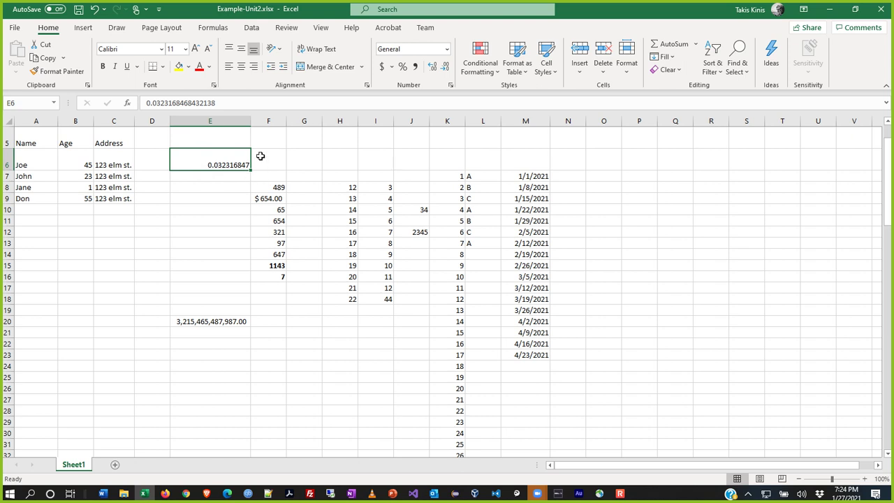
# Adjust E6's decimal places with Increase/Decrease Decimal until it displays 0.03
pyautogui.click(429, 65)
pyautogui.click(429, 65)
pyautogui.click(430, 66)
pyautogui.click(430, 66)
pyautogui.click(430, 66)
pyautogui.click(430, 66)
pyautogui.click(430, 66)
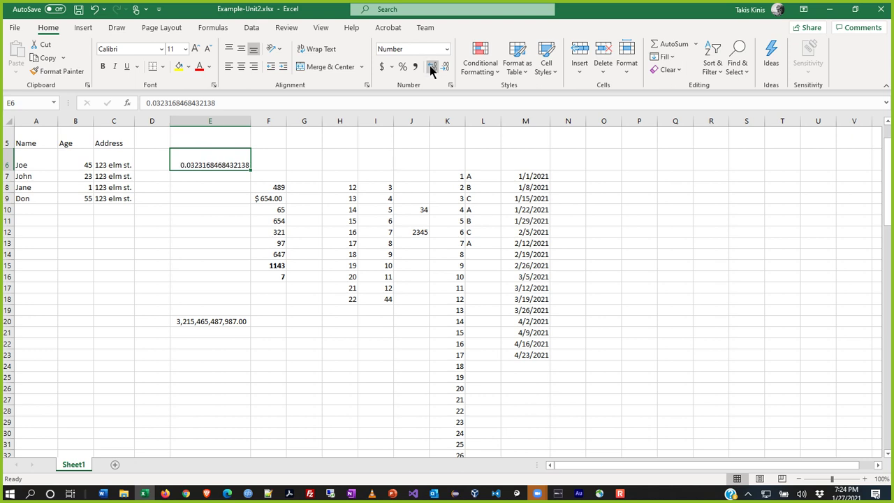
pyautogui.click(445, 67)
pyautogui.click(445, 67)
pyautogui.click(445, 67)
pyautogui.click(445, 67)
pyautogui.click(445, 67)
pyautogui.click(445, 66)
pyautogui.click(446, 66)
pyautogui.click(446, 67)
pyautogui.click(446, 66)
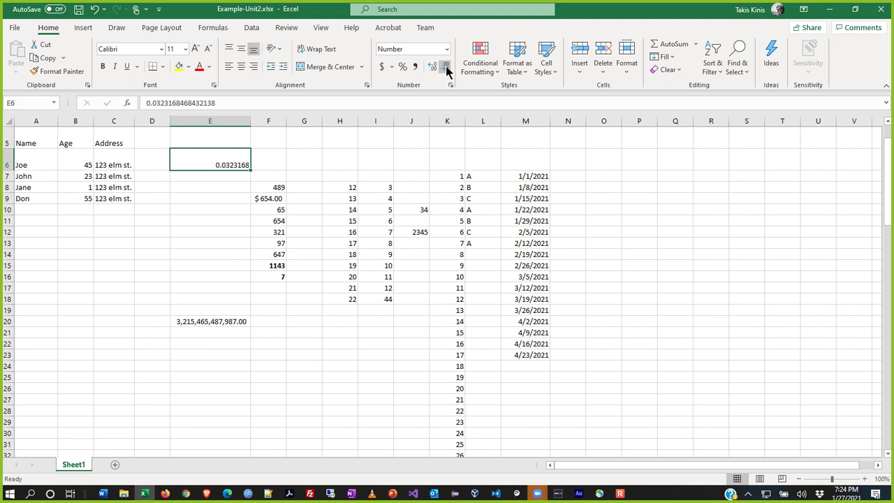
pyautogui.click(445, 67)
pyautogui.click(446, 66)
pyautogui.click(432, 66)
pyautogui.click(432, 67)
pyautogui.click(432, 67)
pyautogui.click(432, 66)
pyautogui.click(432, 66)
pyautogui.click(433, 66)
pyautogui.click(432, 66)
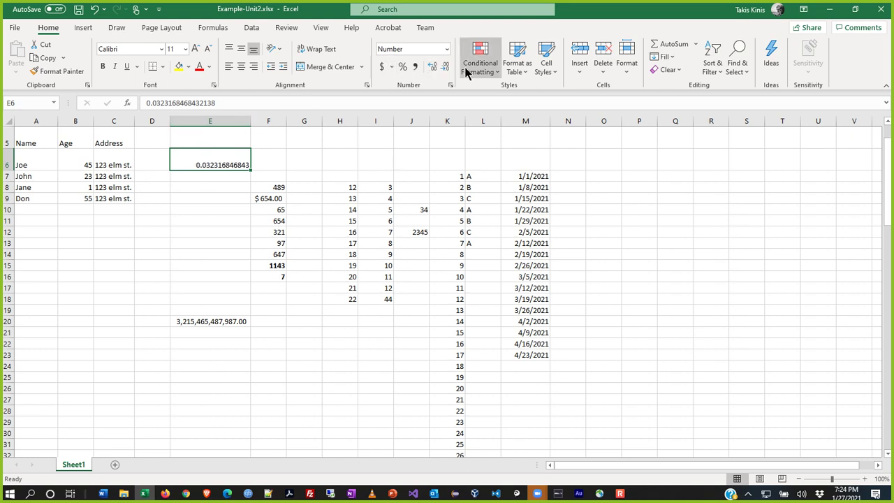
pyautogui.doubleClick(444, 70)
pyautogui.doubleClick(444, 70)
pyautogui.doubleClick(444, 70)
pyautogui.click(444, 70)
pyautogui.doubleClick(446, 71)
pyautogui.click(447, 70)
# Reselect E6 to confirm its full value is kept, then switch to PowerPoint
pyautogui.click(298, 160)
pyautogui.click(217, 167)
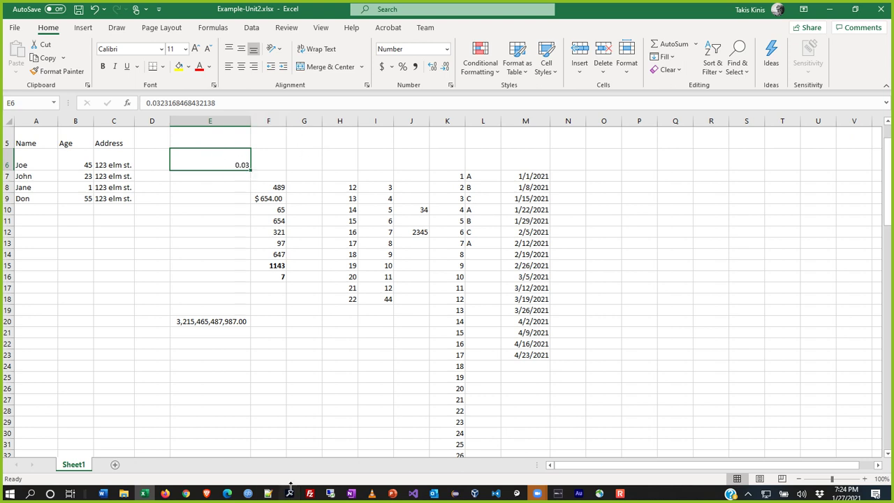
pyautogui.hotkey('alt', 'Tab')
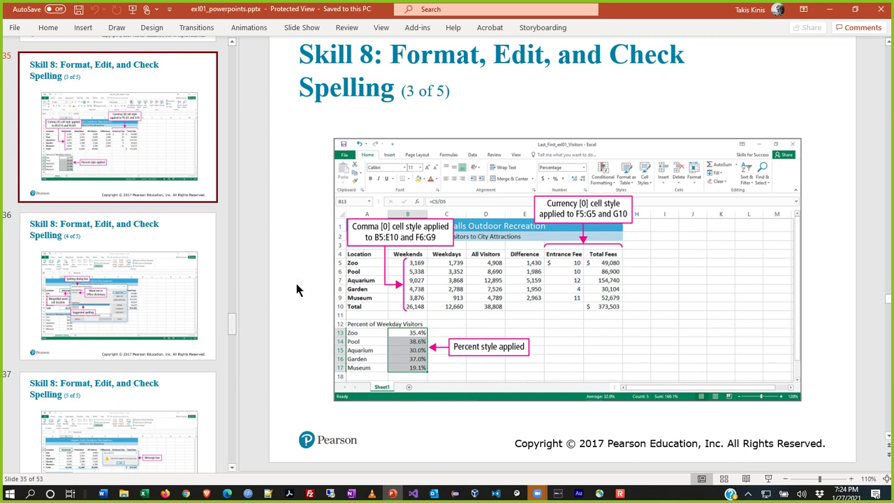
# Step through slides 36 to 40 on checking spelling, inserting footers and page settings
pyautogui.scroll(-3, 216, 300)
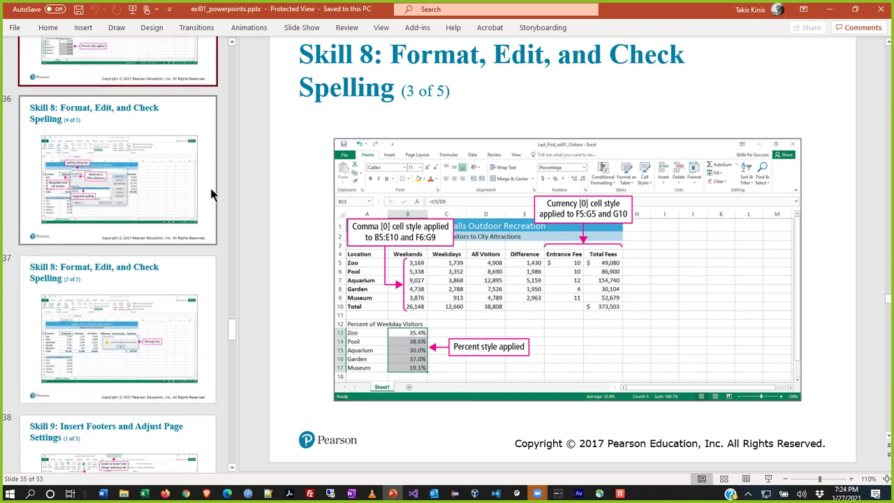
pyautogui.click(213, 211)
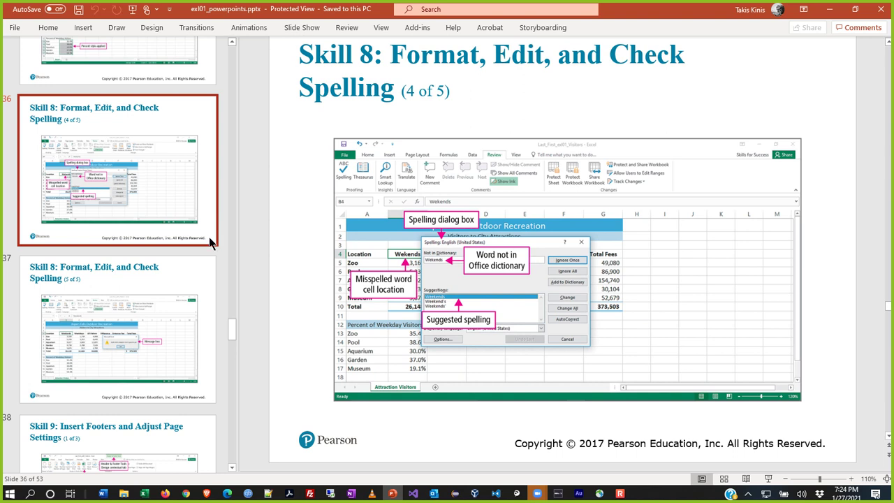
pyautogui.click(210, 324)
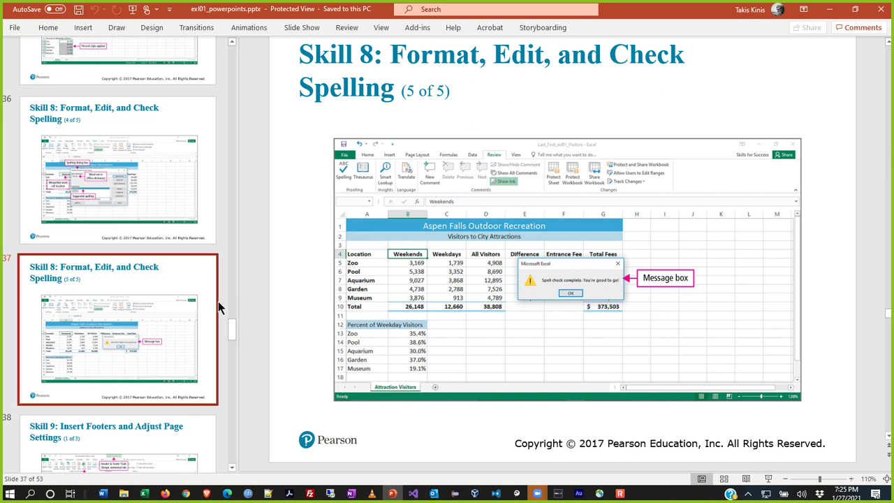
pyautogui.scroll(-3, 92, 348)
pyautogui.click(211, 251)
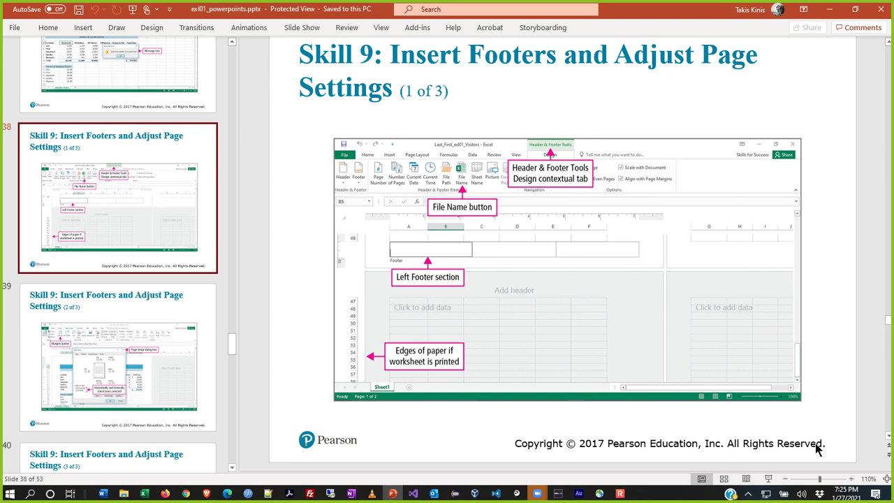
pyautogui.click(213, 393)
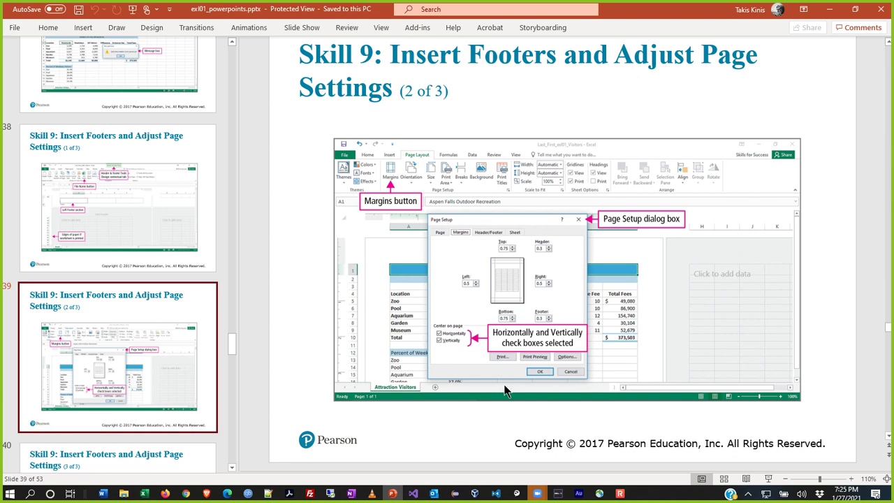
pyautogui.scroll(-5, 231, 345)
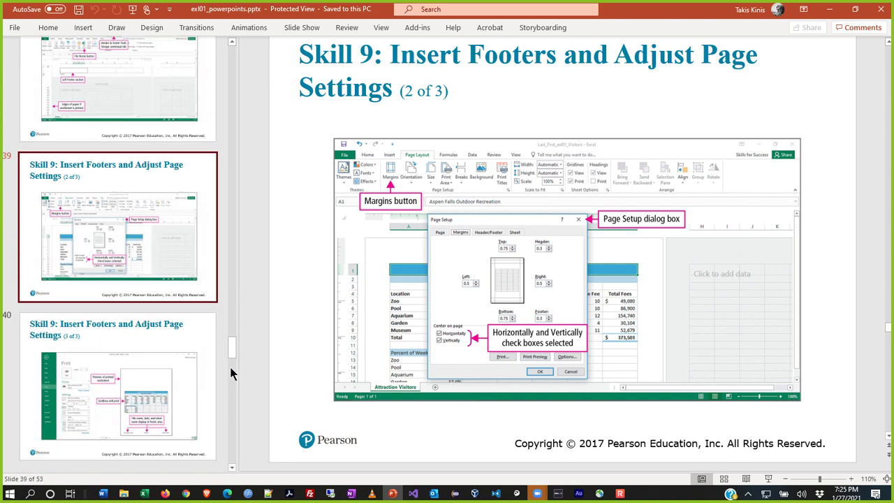
pyautogui.click(211, 204)
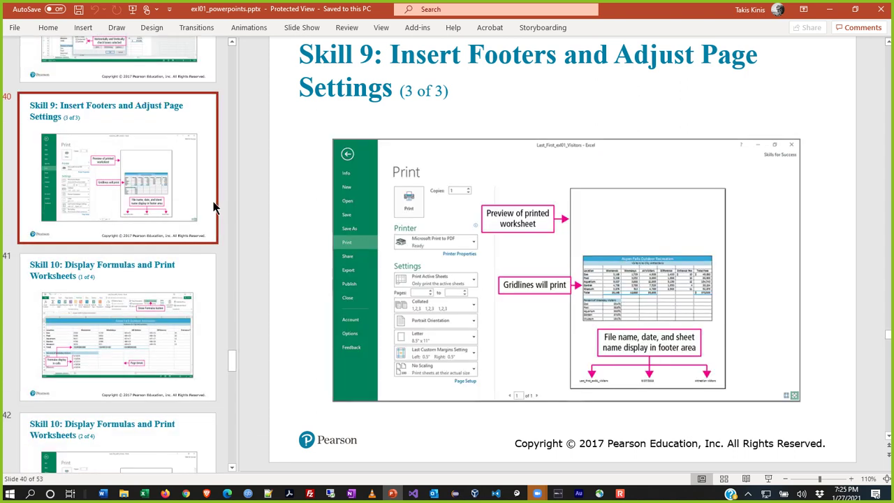
# Open slide 41 on displaying formulas and printing worksheets
pyautogui.click(207, 330)
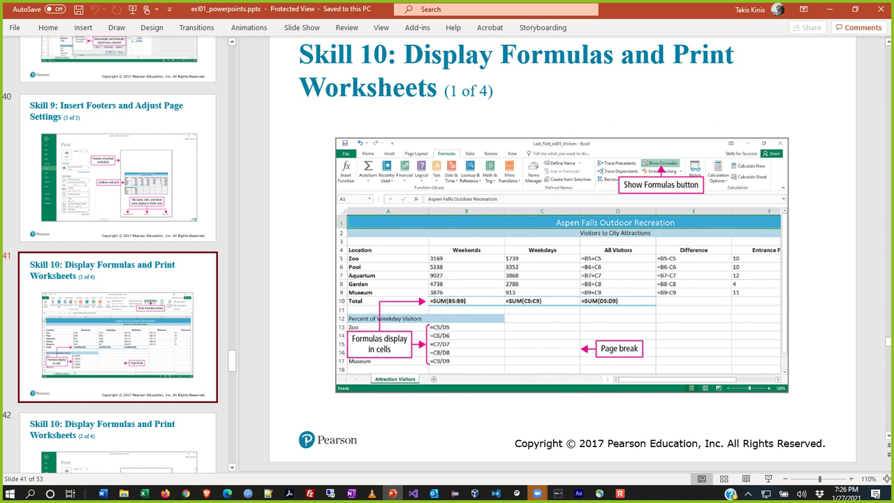
# Step through Skill 10 slides 42 to 44 and the More Skills For Success slide
pyautogui.scroll(-4, 202, 314)
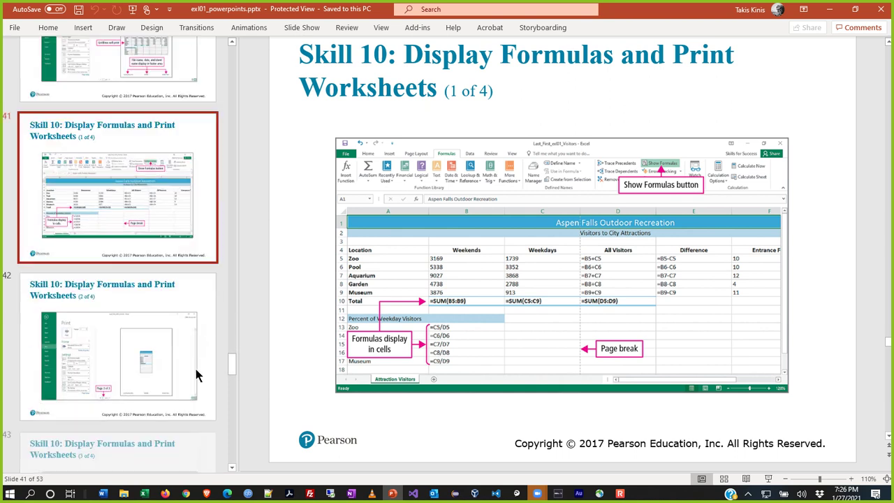
pyautogui.scroll(-1, 207, 209)
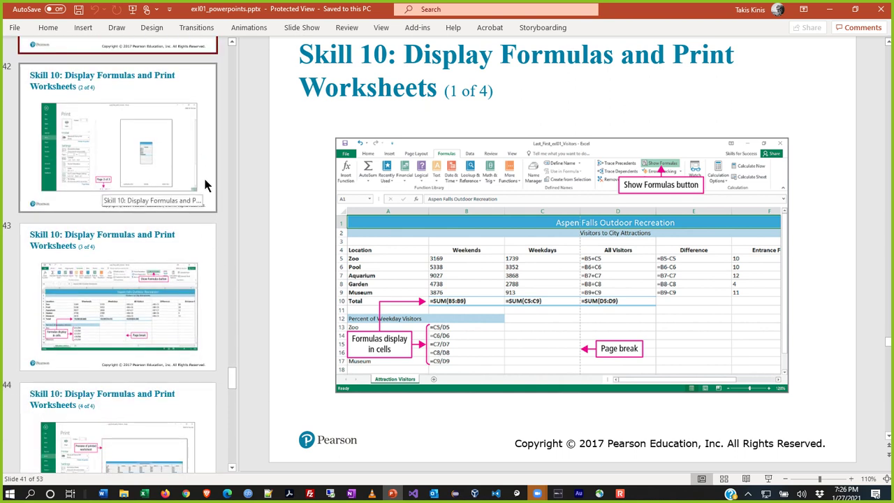
pyautogui.click(207, 195)
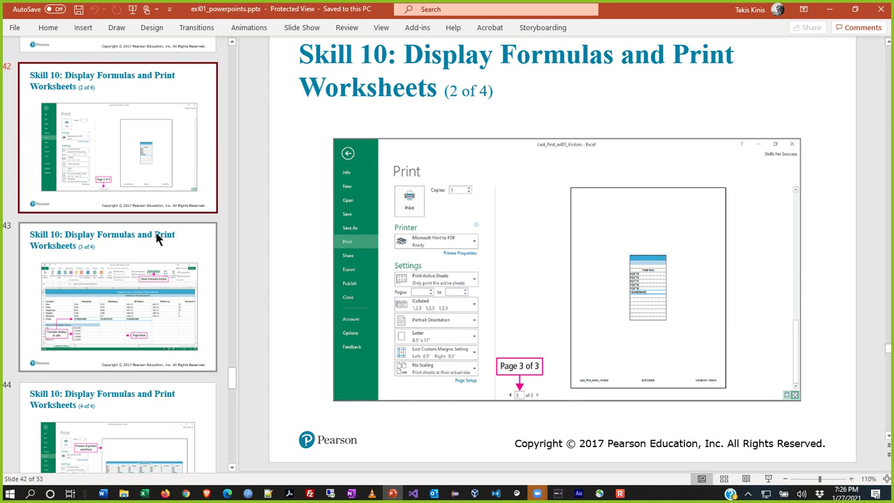
pyautogui.click(211, 312)
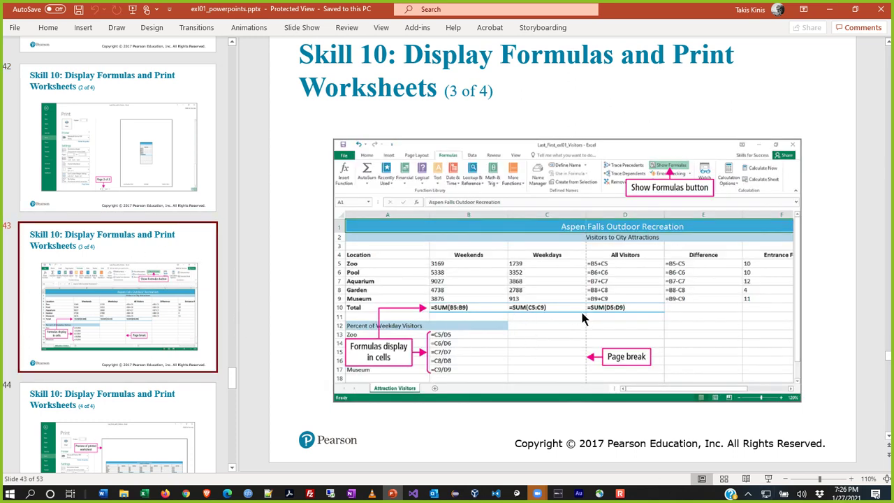
pyautogui.scroll(-3, 211, 297)
pyautogui.click(209, 293)
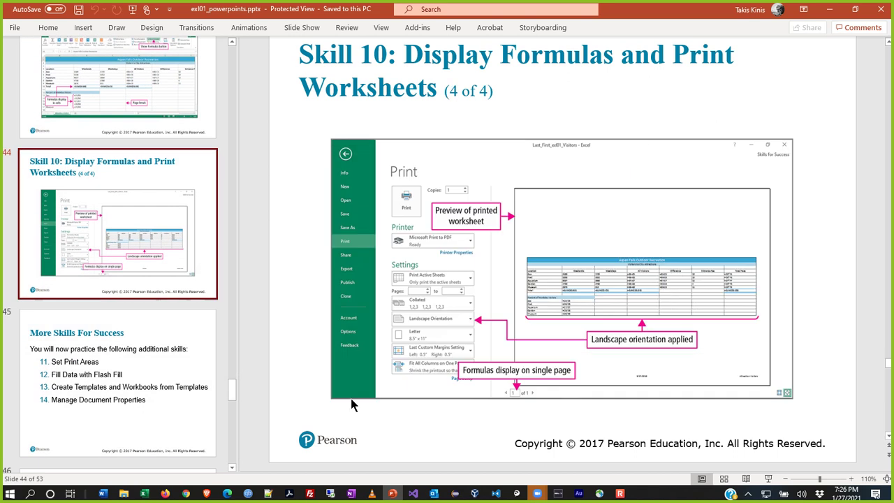
pyautogui.scroll(-1, 221, 382)
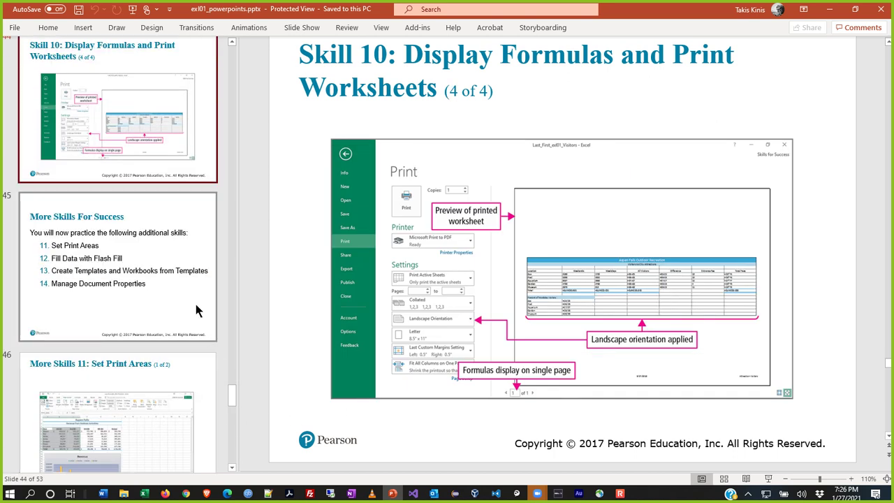
pyautogui.click(207, 325)
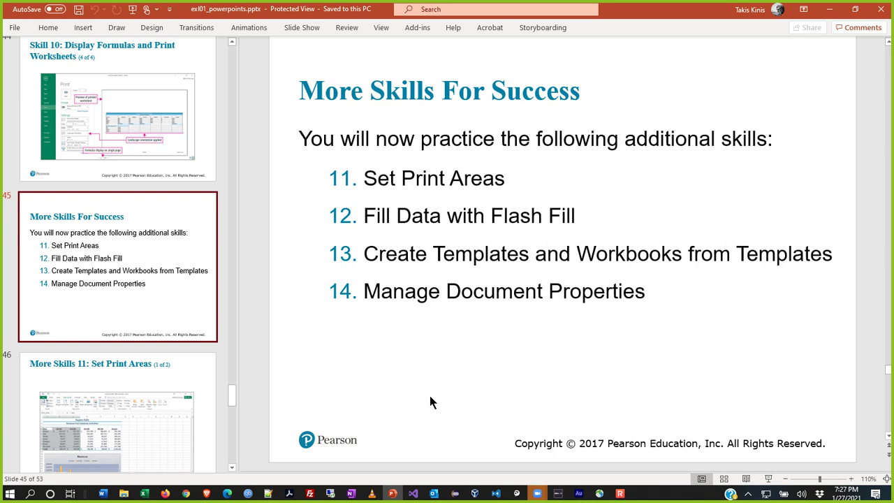
# View slide 46 on setting print areas, then jump to slide 49 on templates
pyautogui.click(199, 395)
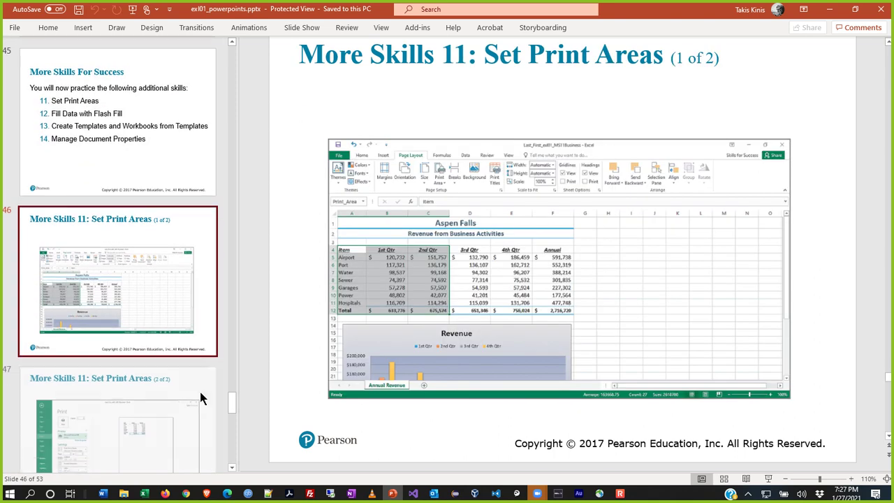
pyautogui.scroll(-3, 223, 360)
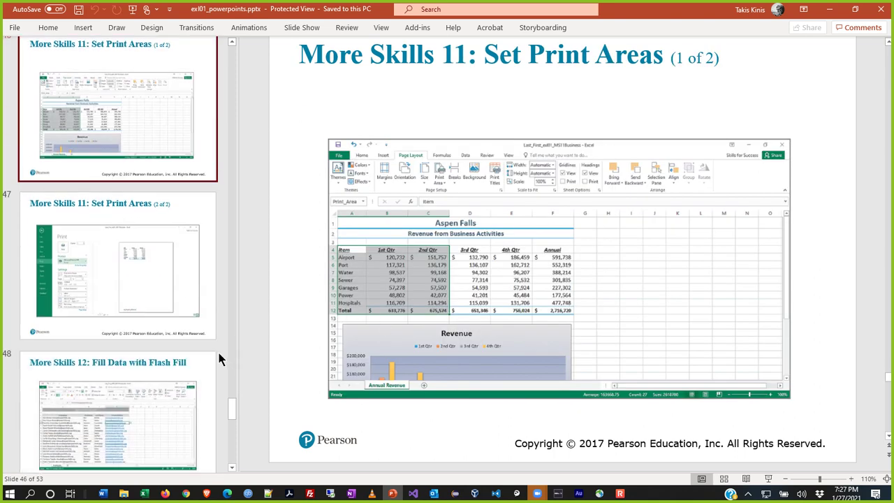
pyautogui.scroll(-3, 206, 250)
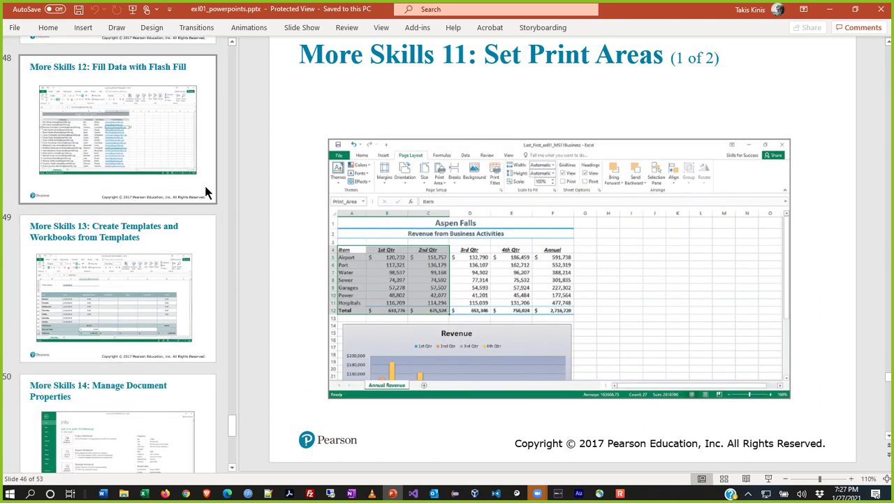
pyautogui.scroll(-2, 206, 181)
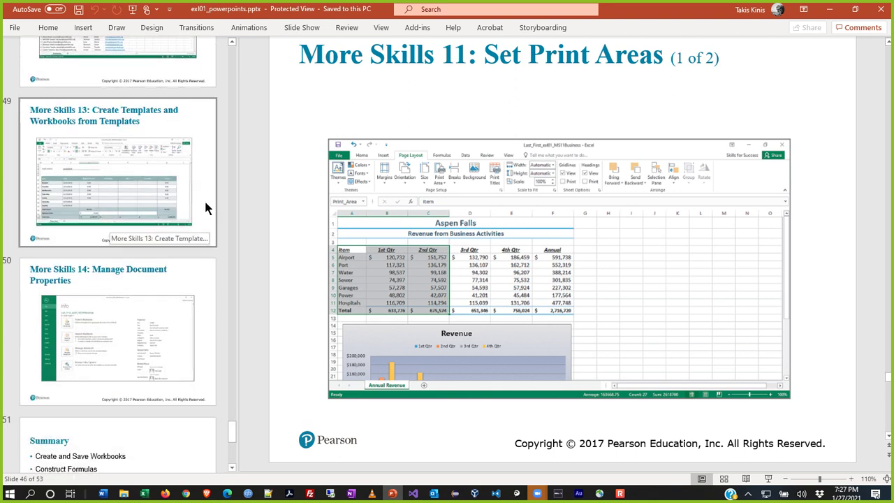
pyautogui.scroll(-2, 206, 213)
pyautogui.scroll(1, 193, 160)
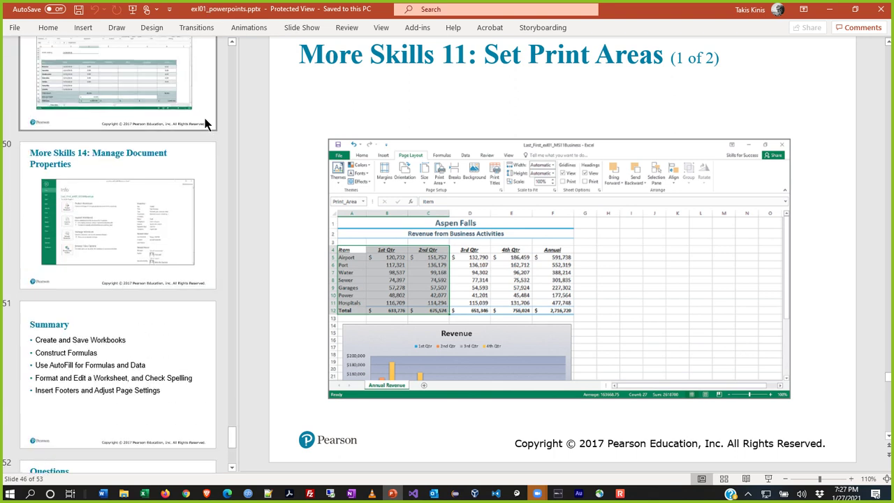
pyautogui.click(210, 124)
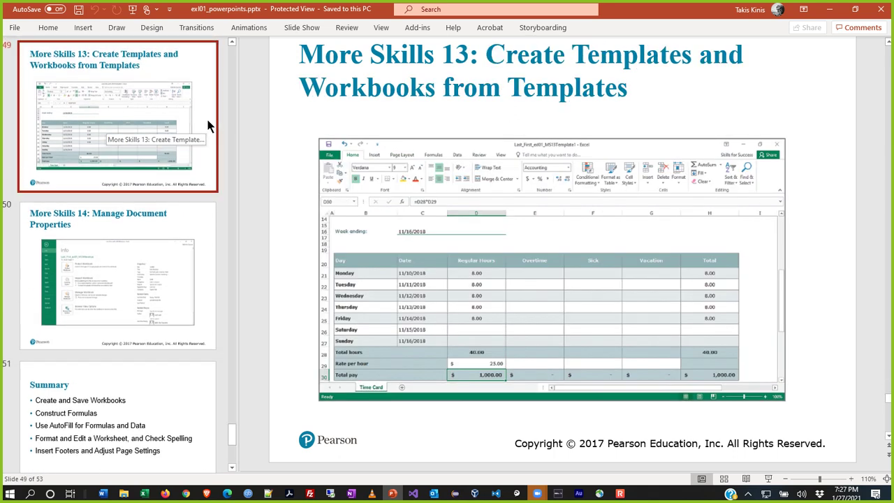
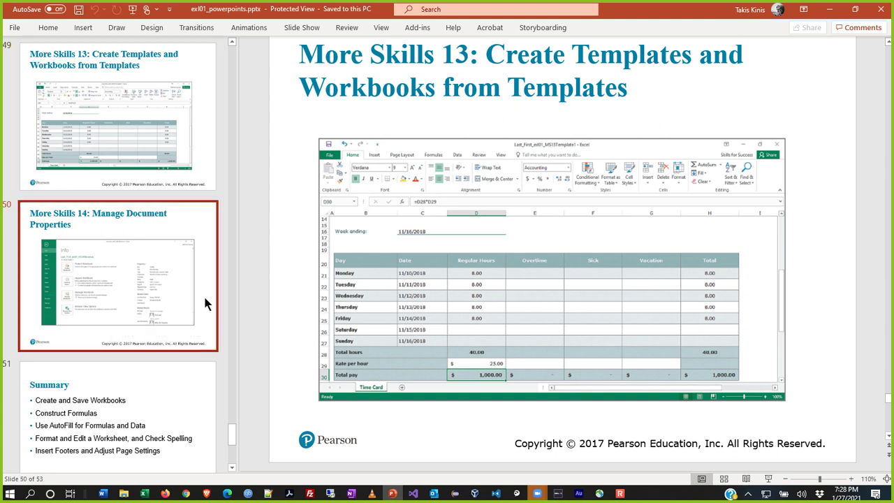
# Show slide 50, 'More Skills 14: Manage Document Properties', zoomed in to 160%
pyautogui.click(206, 300)
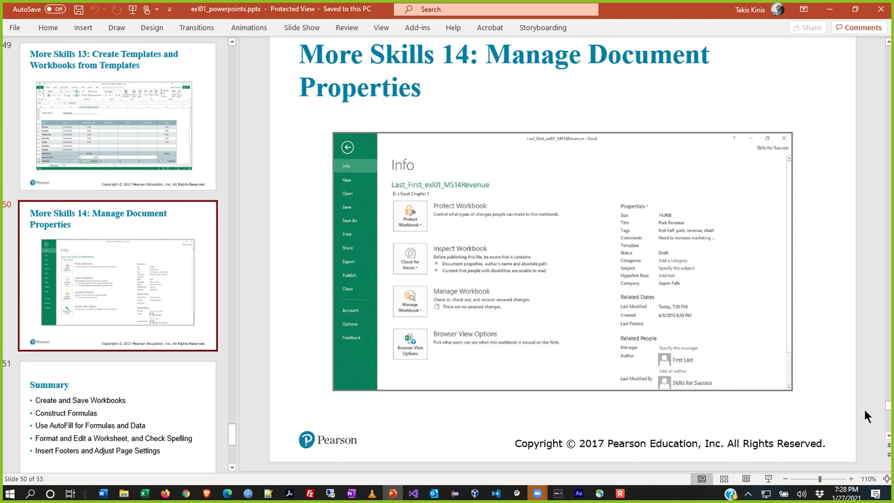
pyautogui.click(851, 479)
pyautogui.click(851, 478)
pyautogui.click(851, 479)
pyautogui.click(851, 479)
pyautogui.click(851, 479)
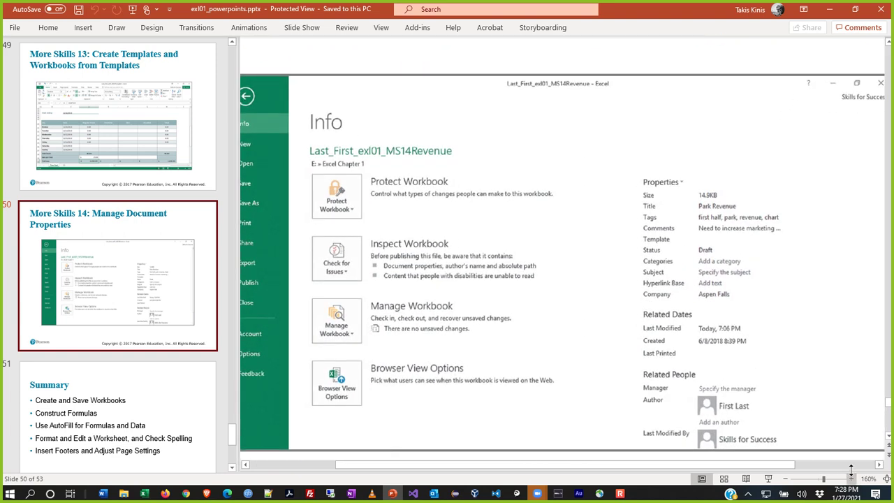
pyautogui.scroll(-2, 679, 334)
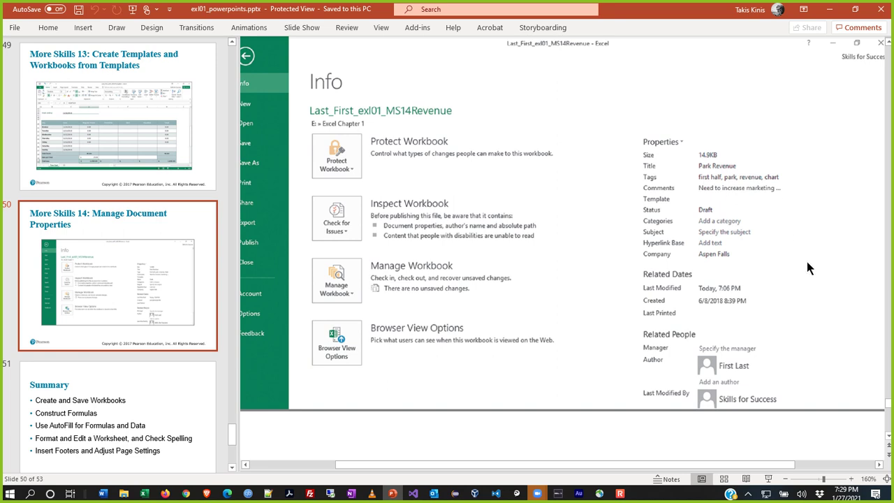
pyautogui.scroll(-1, 806, 265)
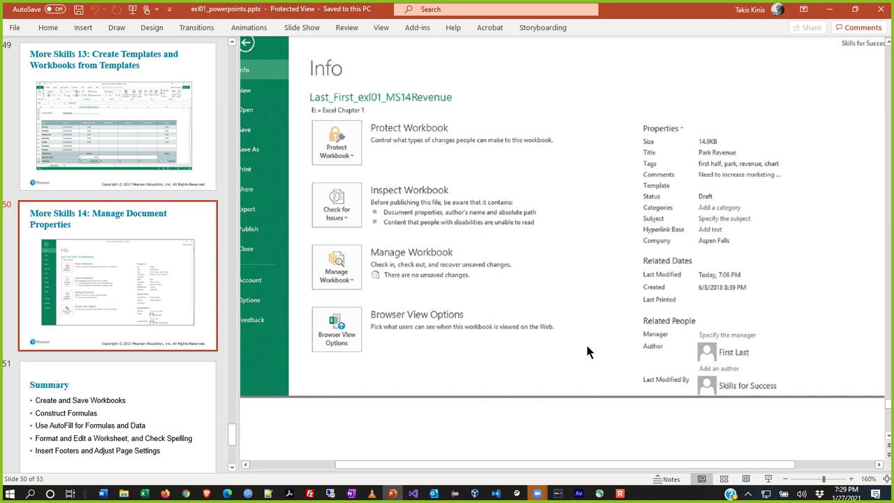
# Switch to the Example-Unit2 workbook in Excel and display its File > Info page
pyautogui.click(145, 495)
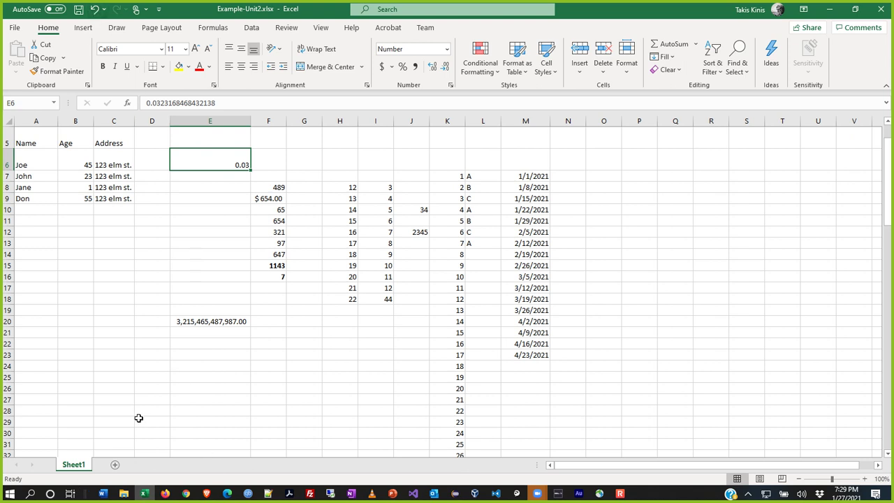
pyautogui.click(12, 28)
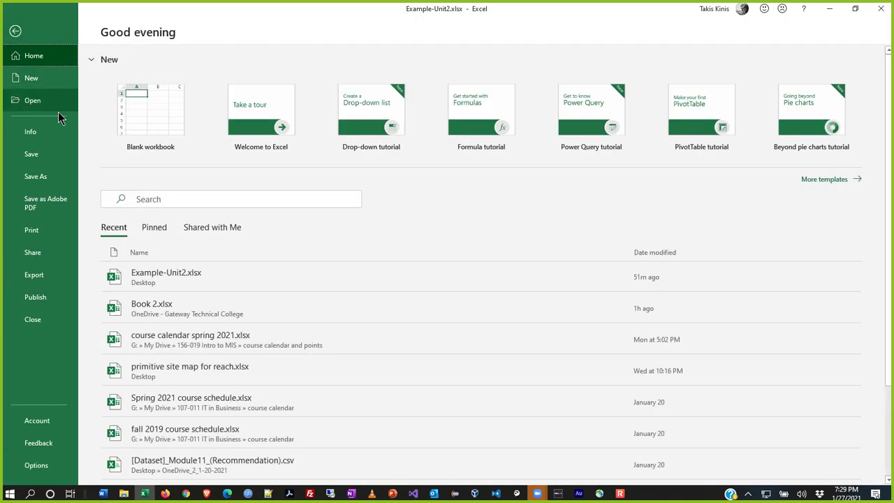
pyautogui.click(29, 133)
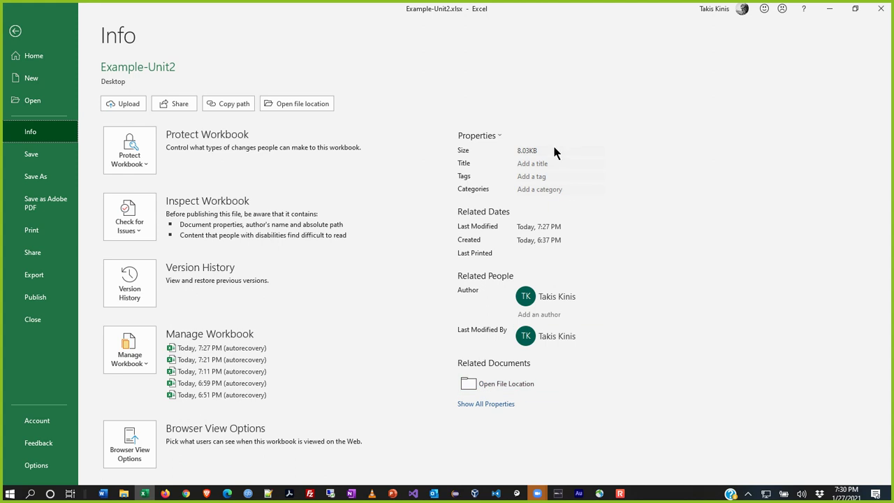
# Show all properties and set the Comments property to 'this doesn't really matter'
pyautogui.click(486, 406)
pyautogui.scroll(-1, 760, 352)
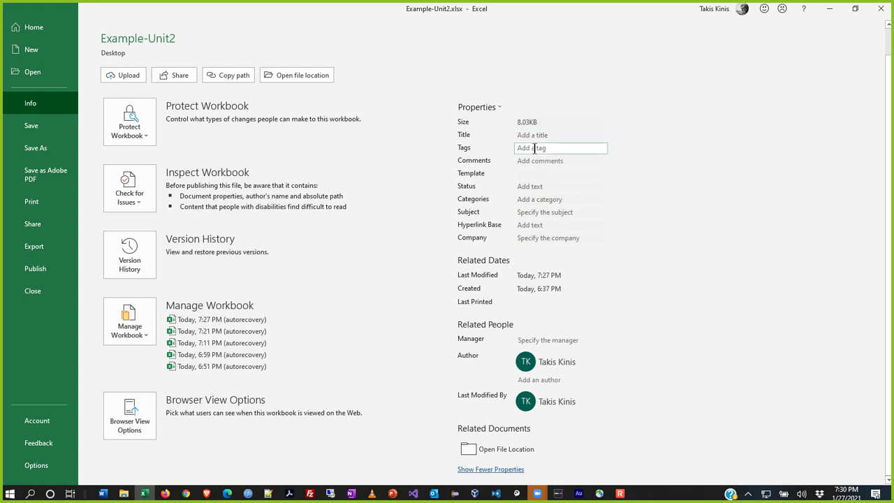
pyautogui.click(583, 162)
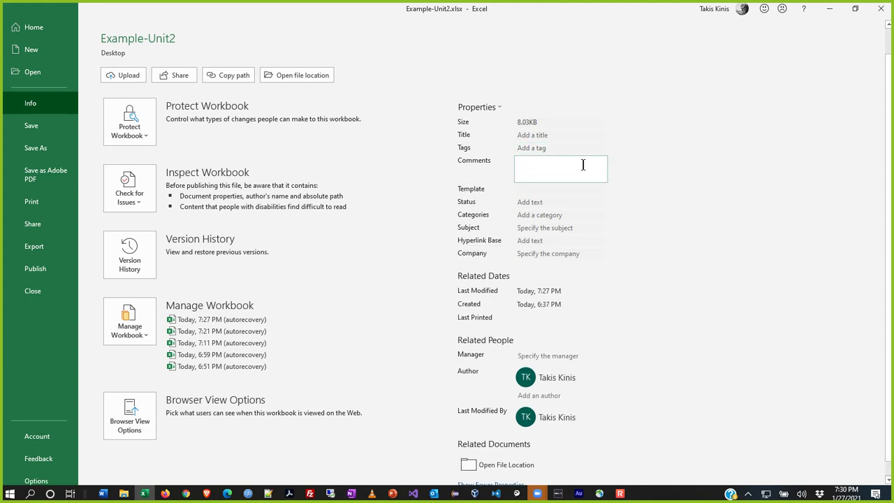
pyautogui.write("this doesn't really make")
pyautogui.write('r')
pyautogui.press('Return')
pyautogui.click(681, 204)
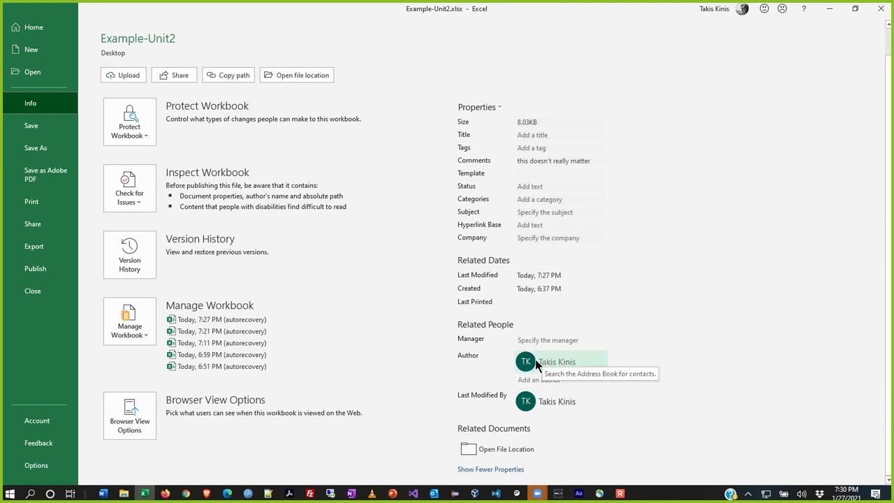
# Close the Example-Unit2 workbook without saving changes
pyautogui.moveTo(557, 363)
pyautogui.moveTo(539, 405)
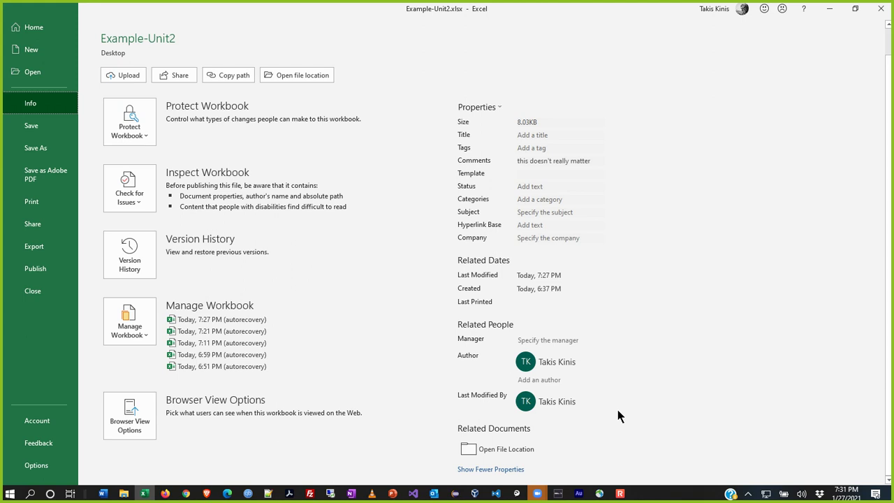
pyautogui.click(882, 15)
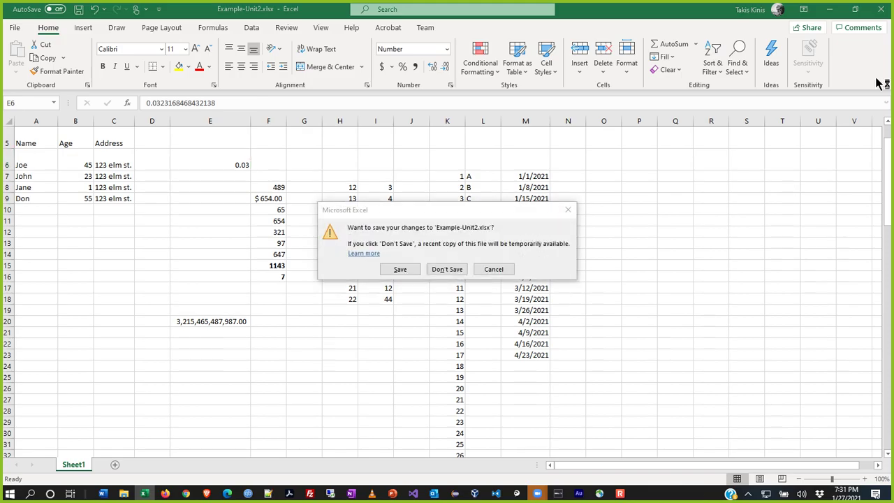
pyautogui.click(435, 268)
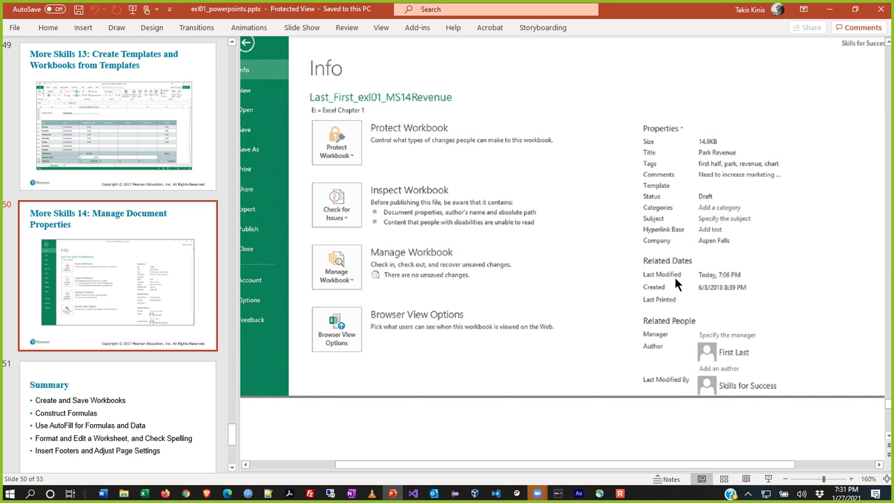
# Go to slide 51, Summary, and zoom out to about 106% to fit it
pyautogui.click(218, 400)
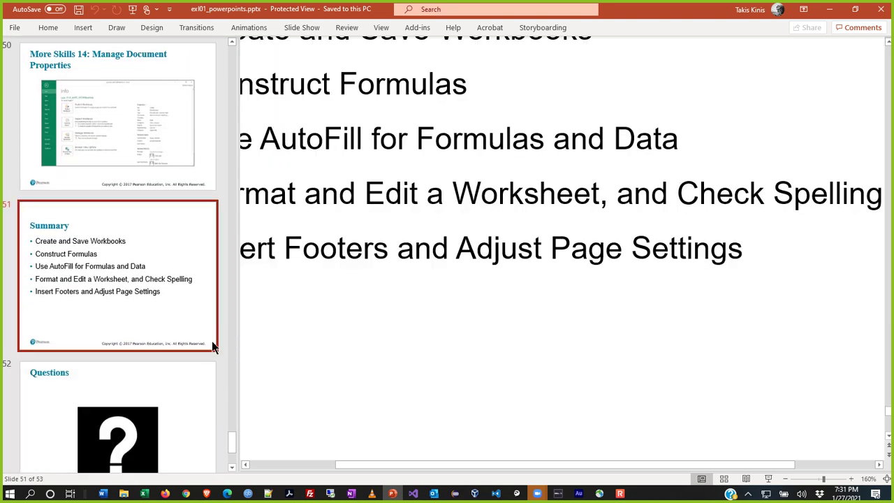
pyautogui.click(822, 479)
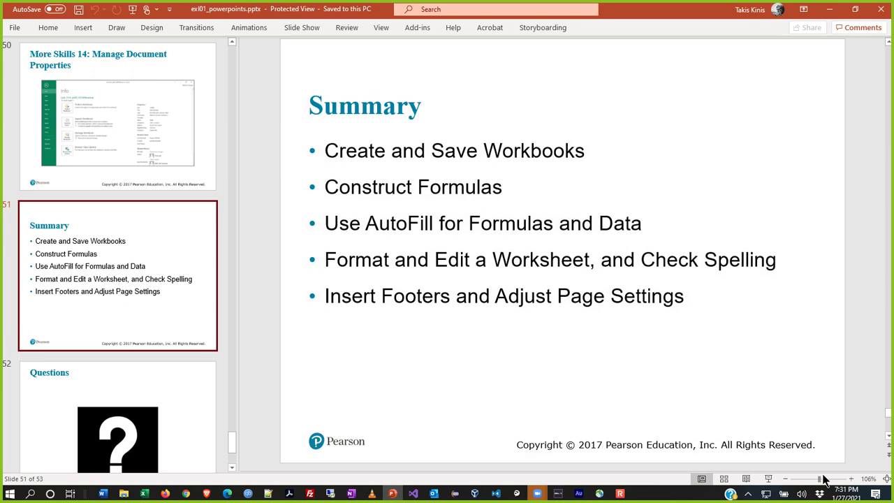